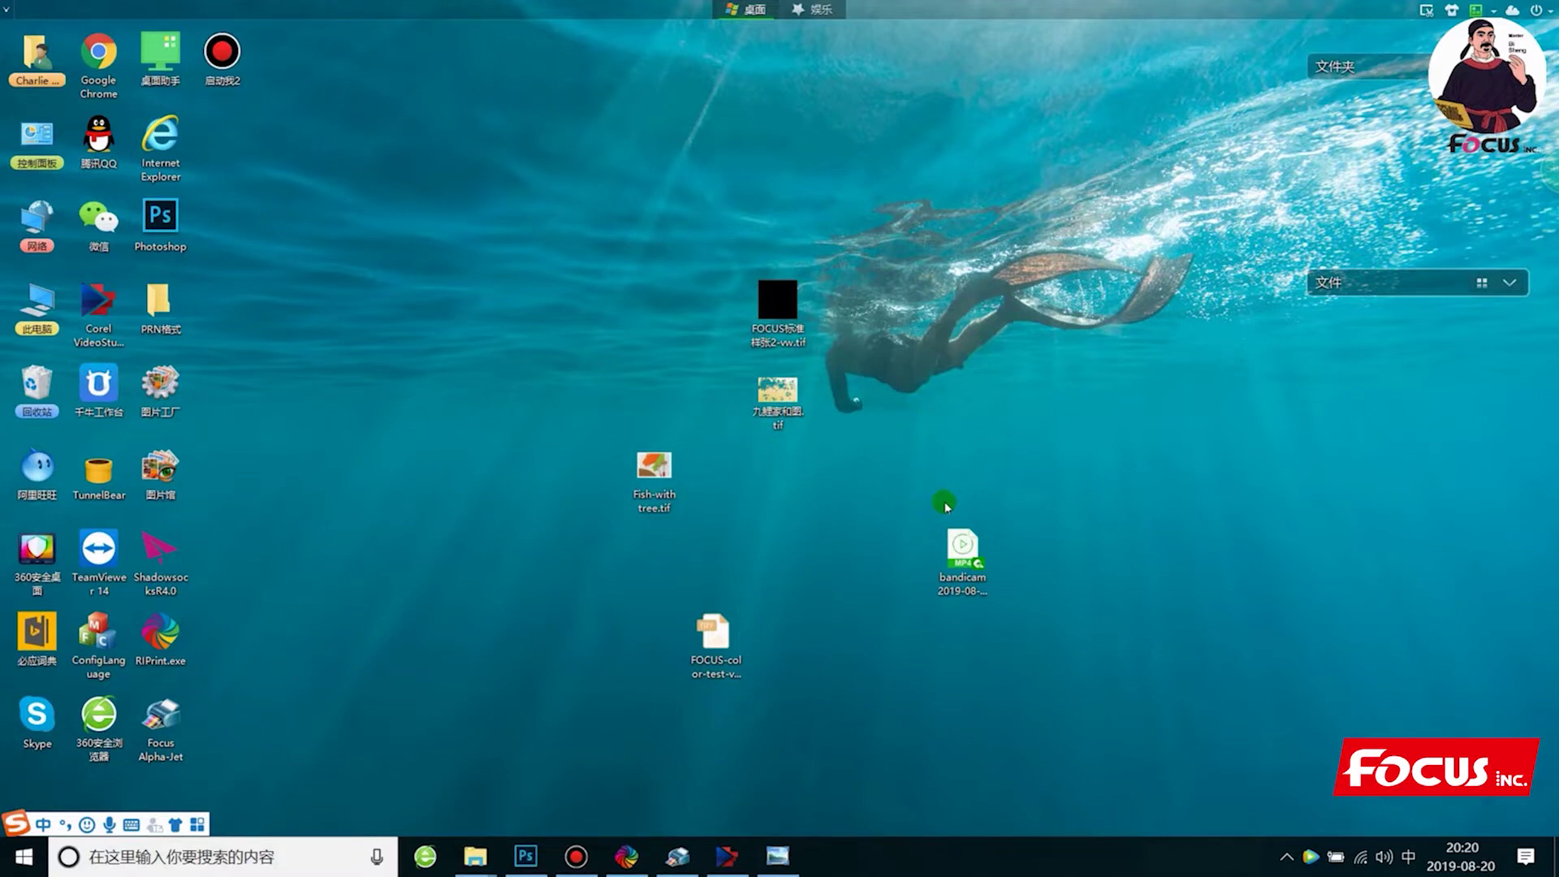
Examine the Fish-with tree image in the photo viewer and close it
{"action": "left_click", "coordinate": [781, 856]}
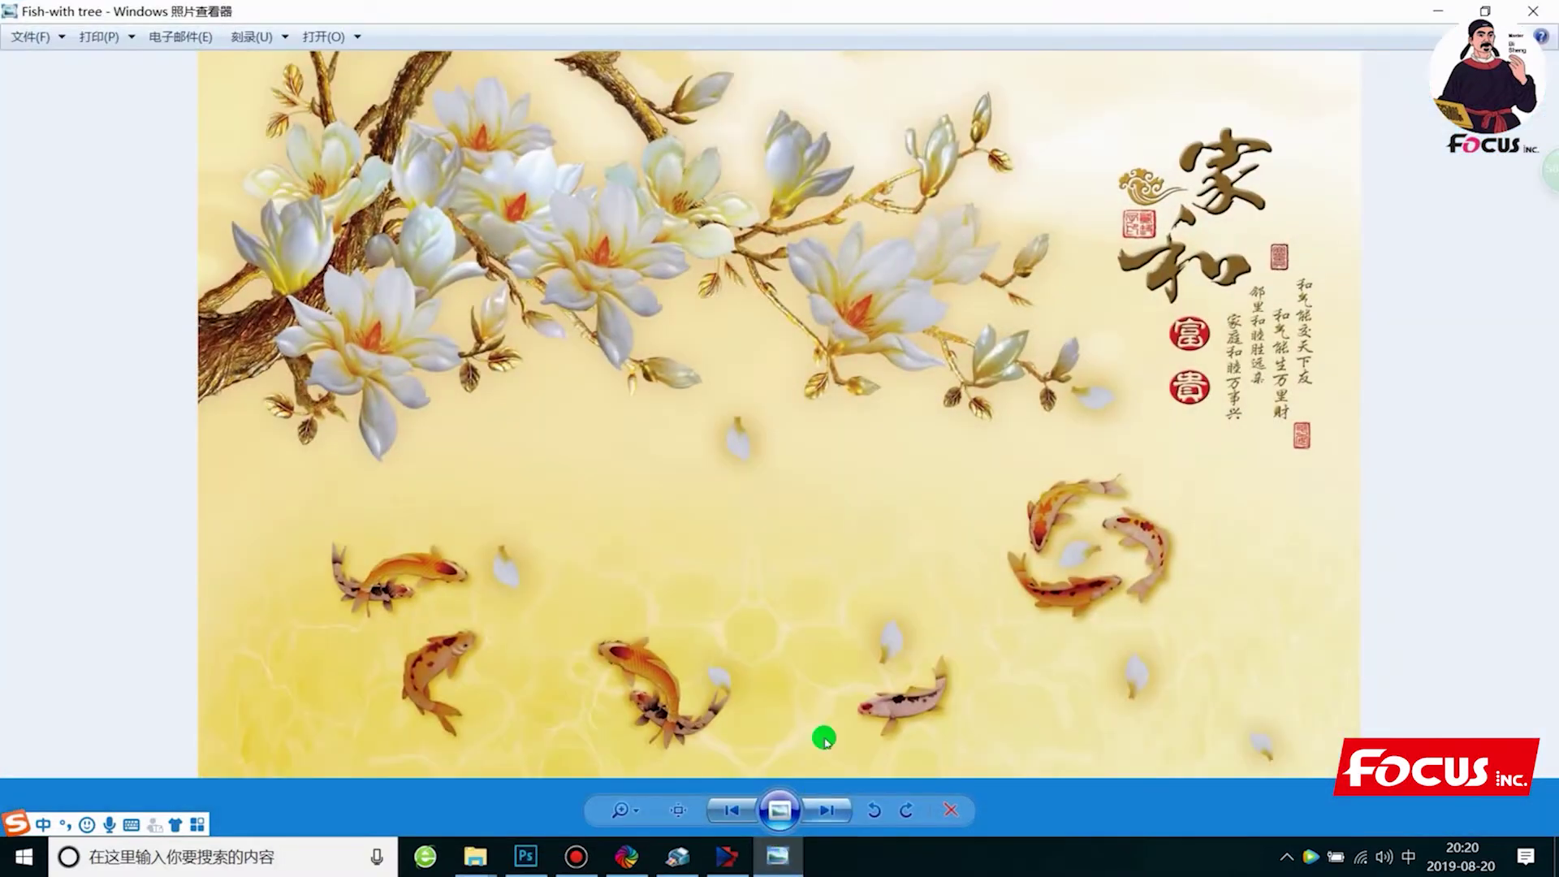
{"action": "scroll", "coordinate": [814, 442], "scroll_direction": "up", "scroll_amount": 1}
{"action": "scroll", "coordinate": [815, 442], "scroll_direction": "down", "scroll_amount": 1}
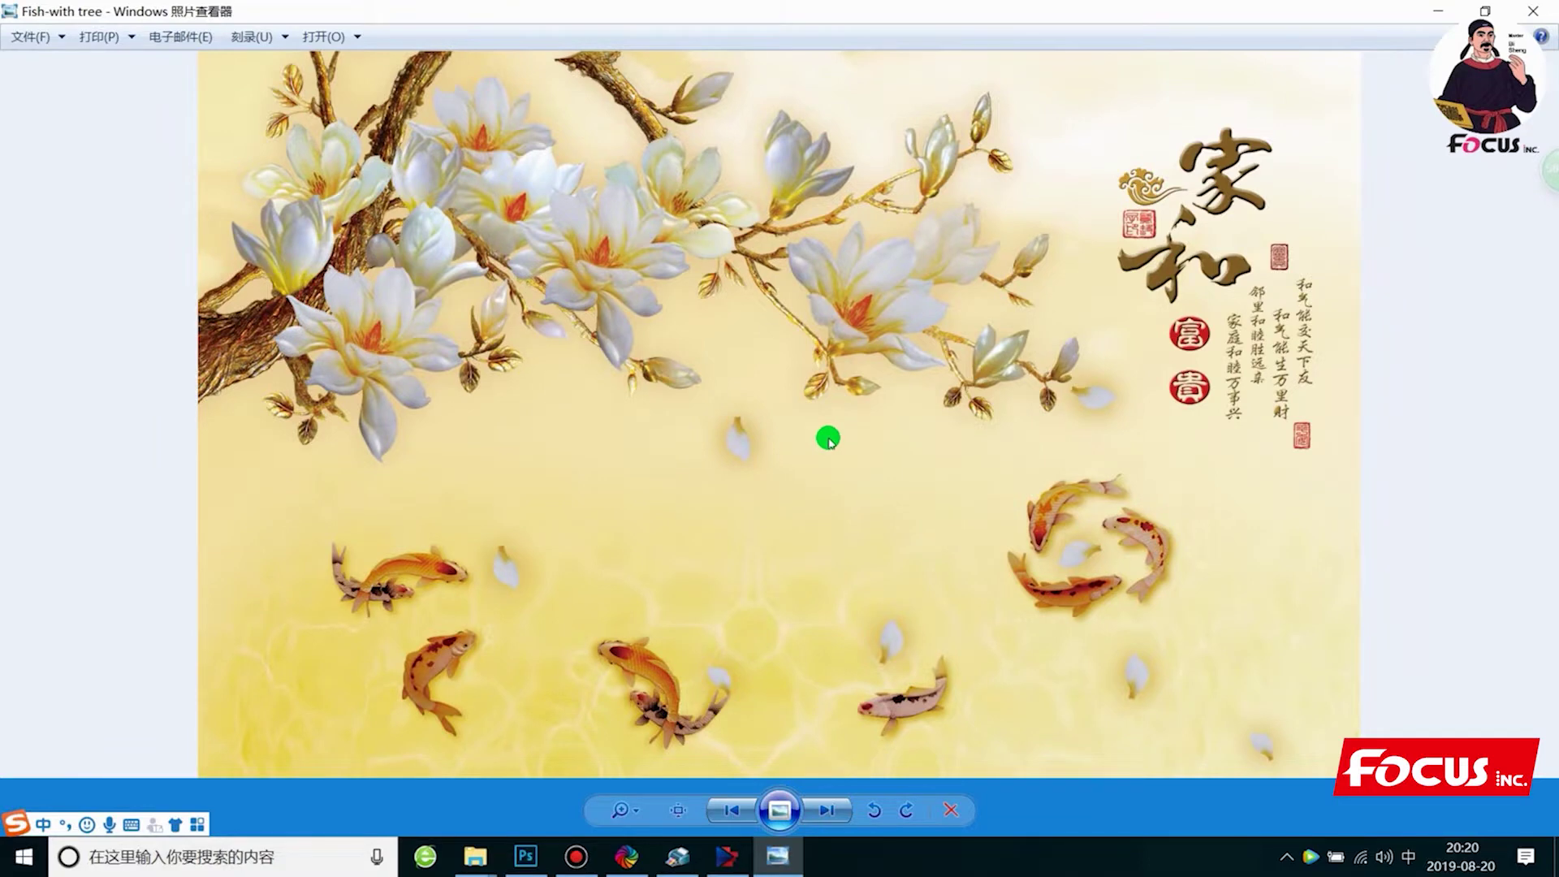
{"action": "scroll", "coordinate": [827, 439], "scroll_direction": "up", "scroll_amount": 1}
{"action": "scroll", "coordinate": [827, 439], "scroll_direction": "down", "scroll_amount": 1}
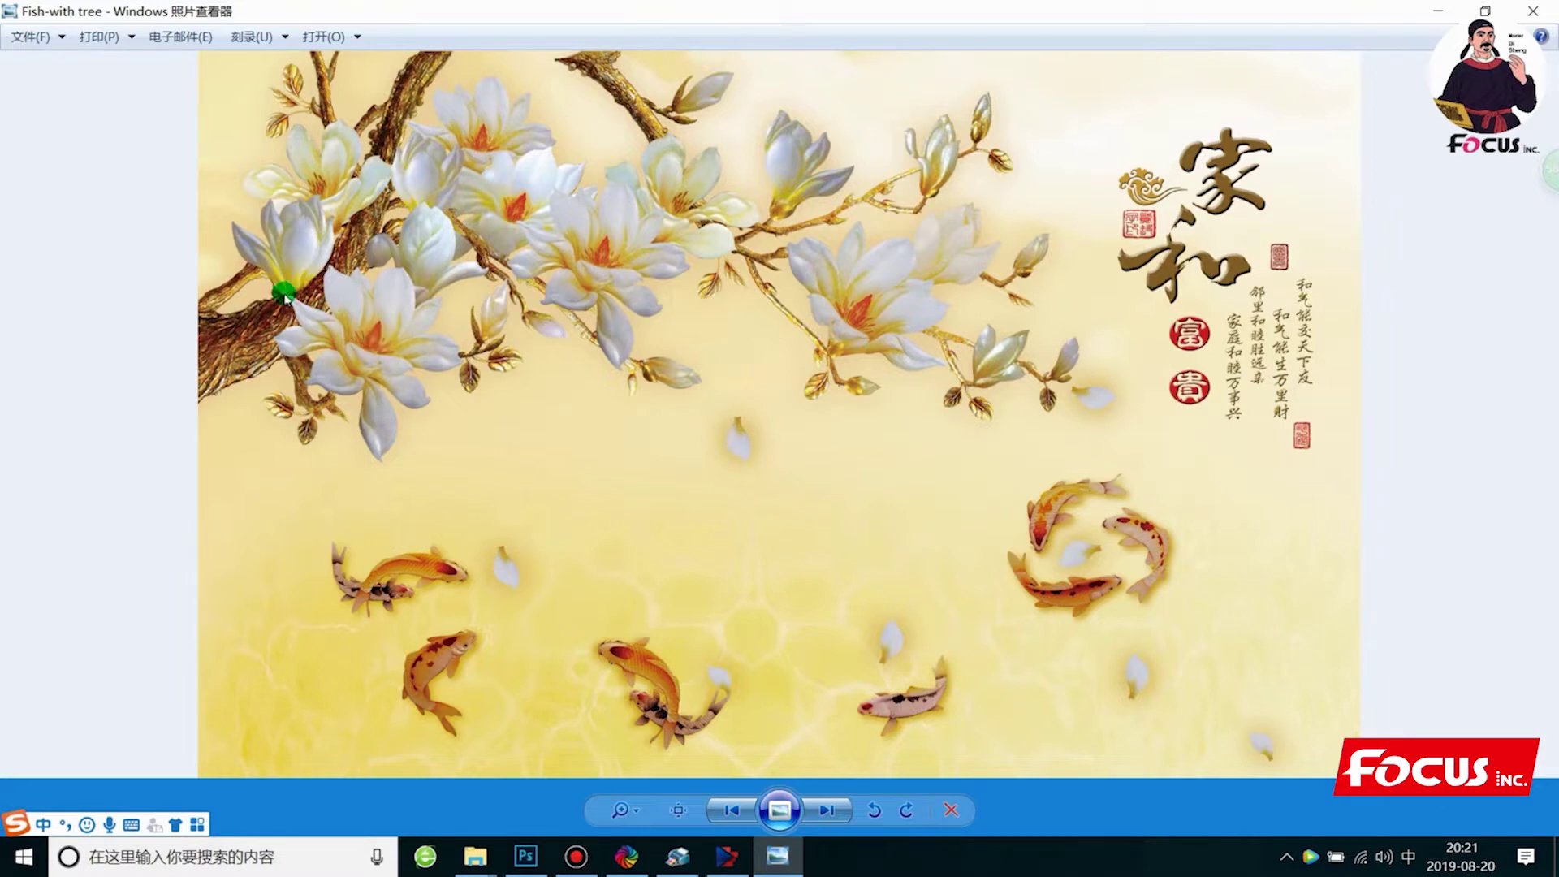
{"action": "left_click", "coordinate": [1543, 11]}
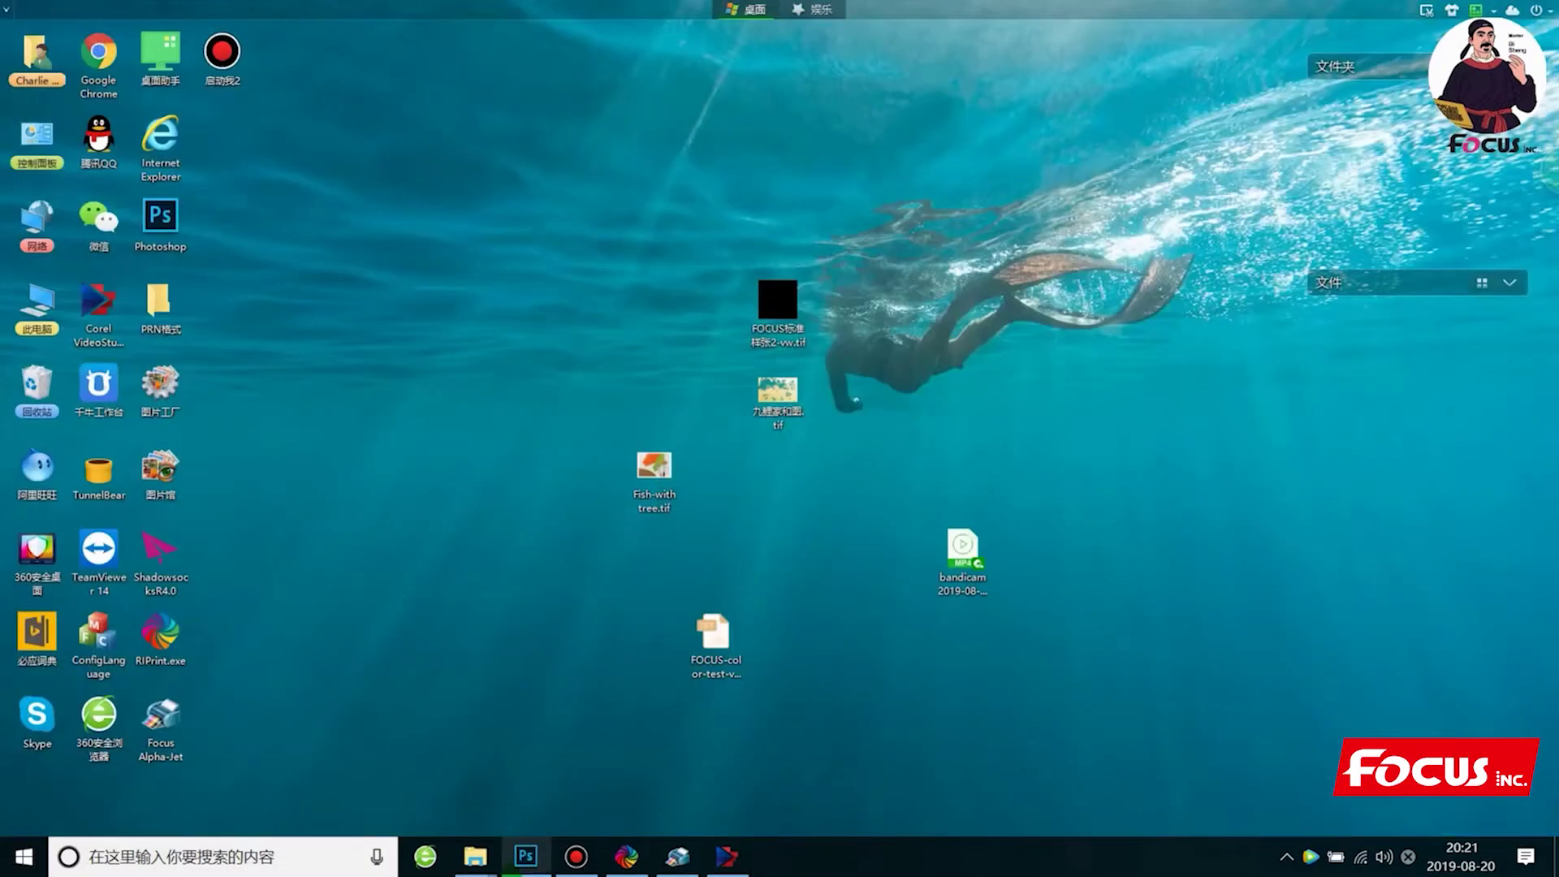
Switch to Photoshop, open FOCUS-color-test-vw.tif from the desktop and close that document
{"action": "left_click", "coordinate": [525, 855]}
{"action": "left_click_drag", "start_coordinate": [1425, 22], "coordinate": [482, 139]}
{"action": "left_click_drag", "start_coordinate": [715, 636], "coordinate": [325, 257]}
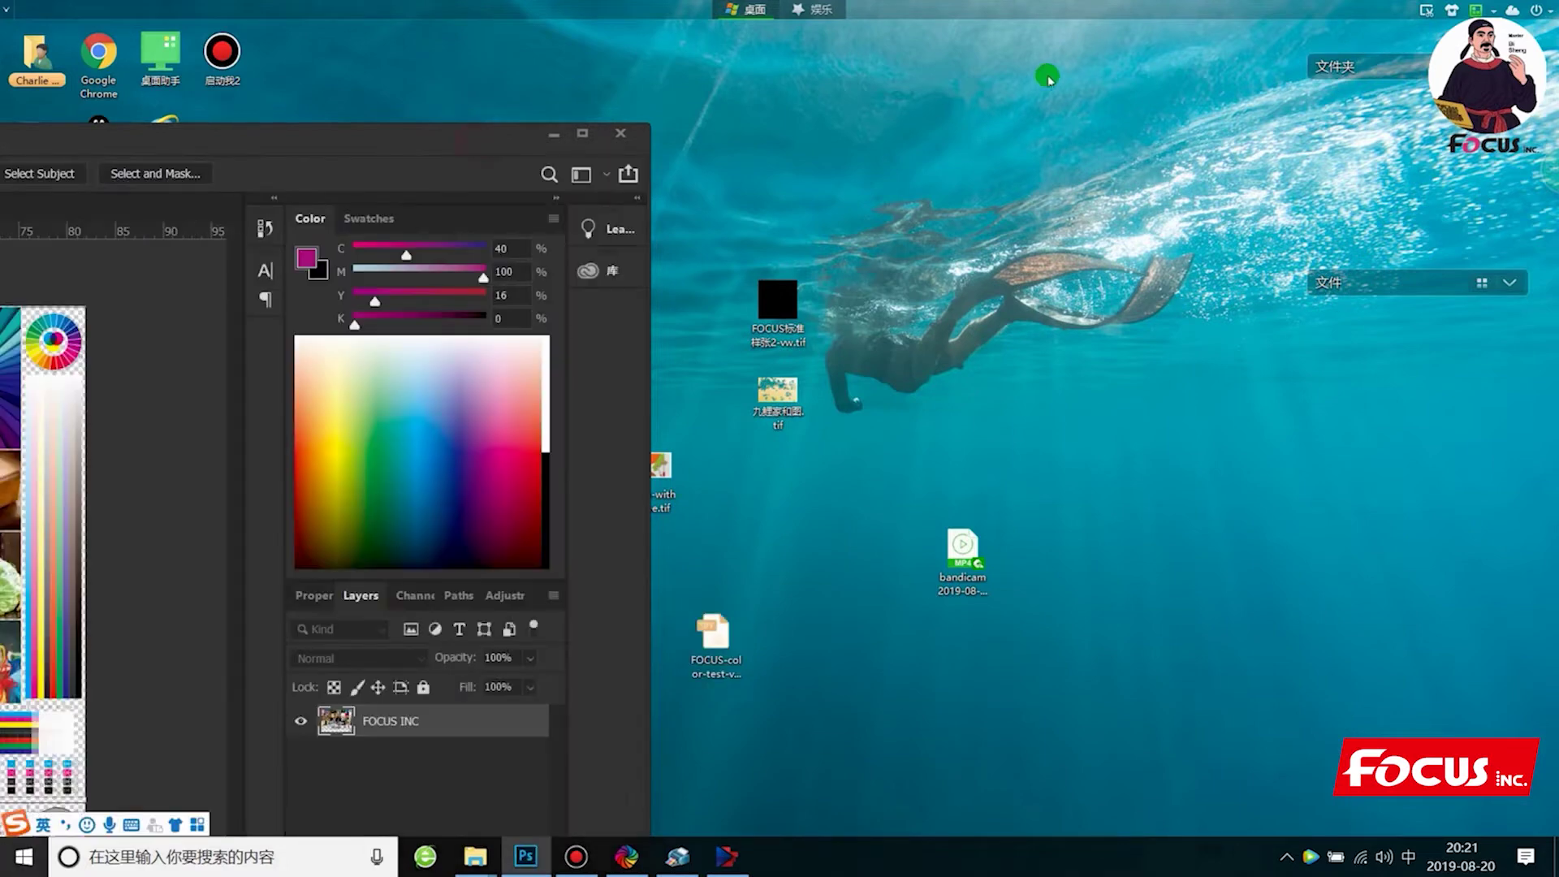
{"action": "key", "text": "super+Up"}
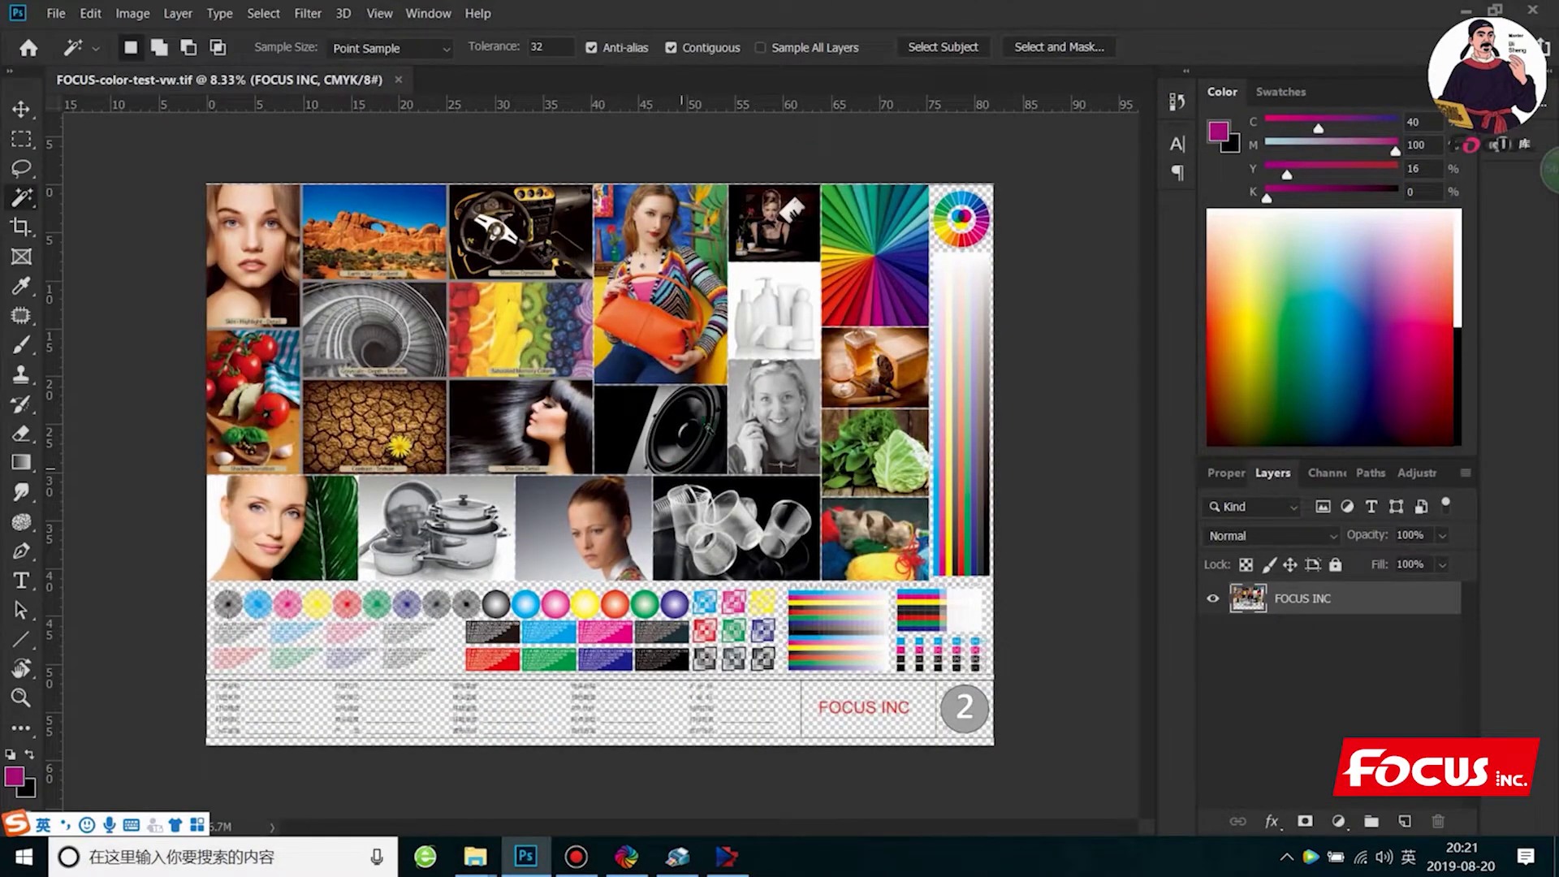
{"action": "left_click", "coordinate": [398, 79]}
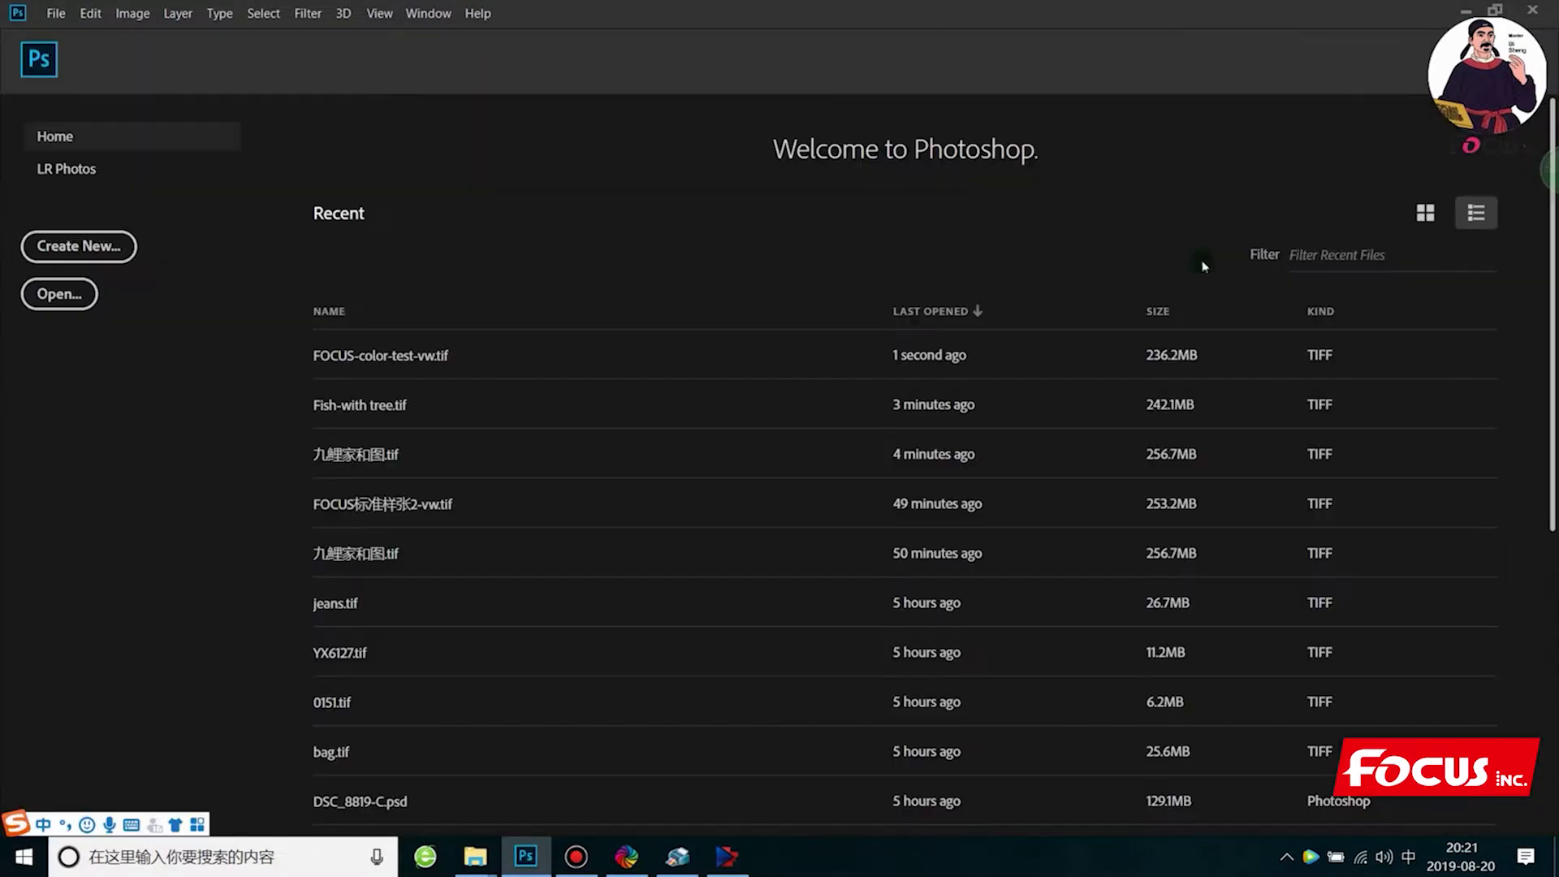
Open Fish-with tree.tif from the desktop in Photoshop
{"action": "left_click", "coordinate": [1496, 10]}
{"action": "left_click_drag", "start_coordinate": [1049, 72], "coordinate": [908, 551]}
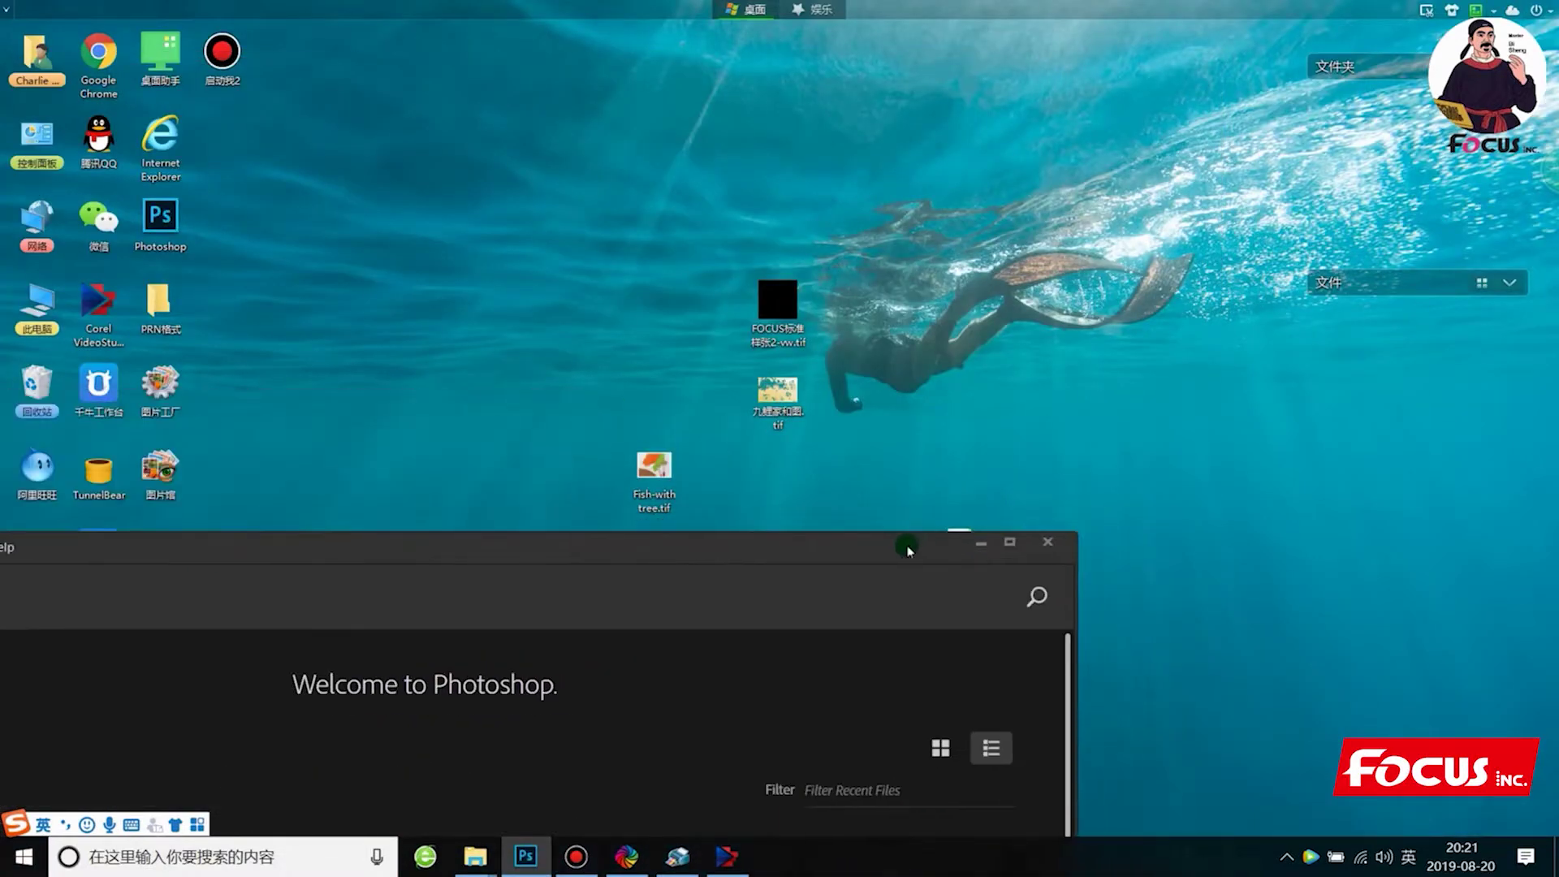
{"action": "left_click_drag", "start_coordinate": [653, 471], "coordinate": [715, 658]}
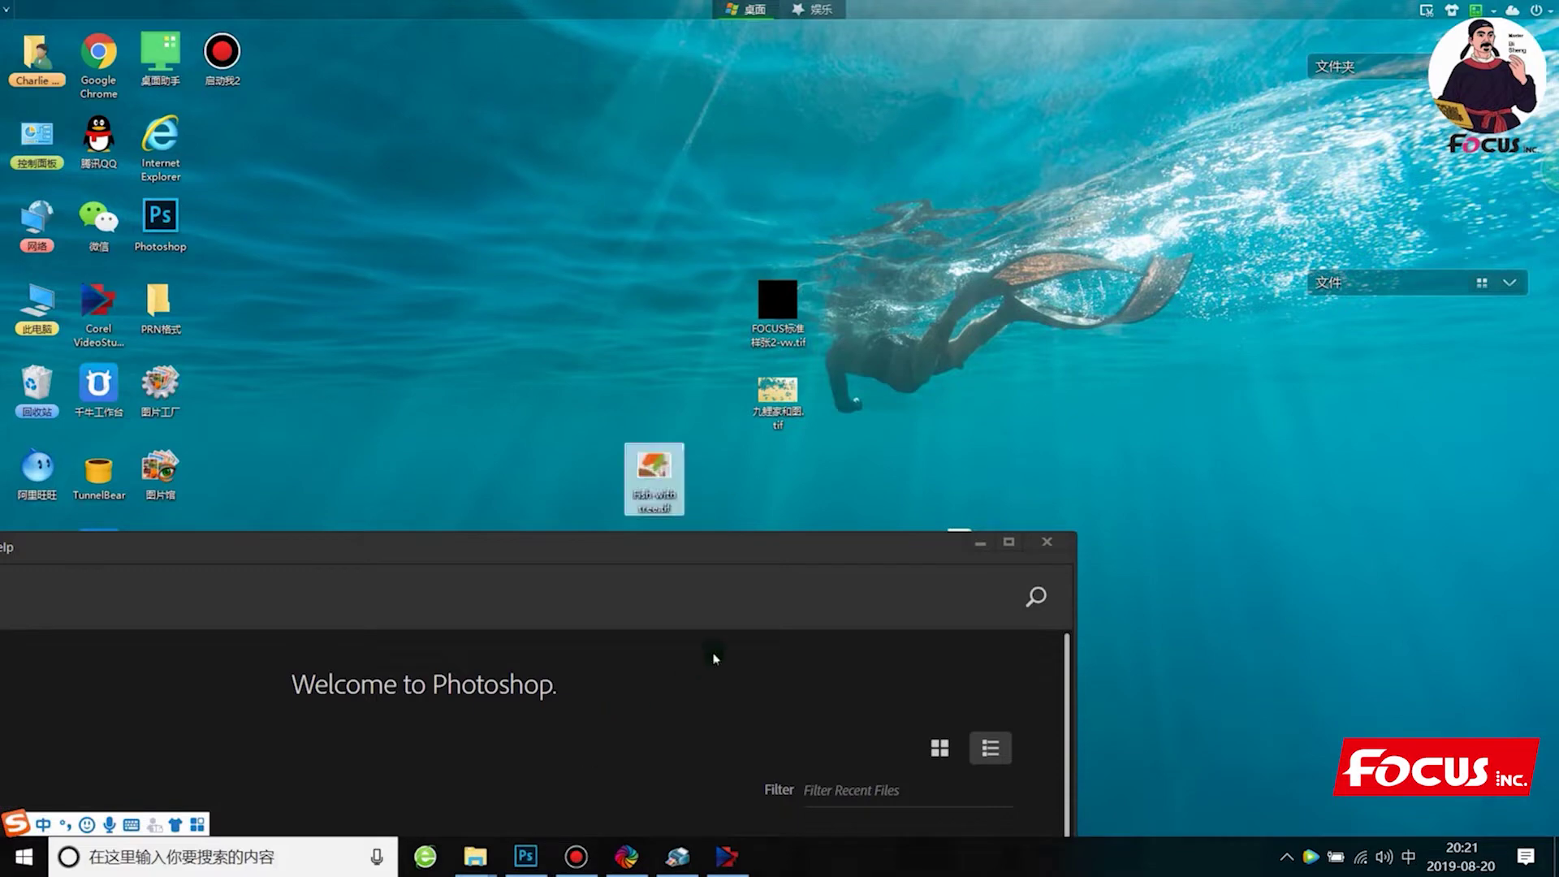
{"action": "left_click", "coordinate": [915, 479]}
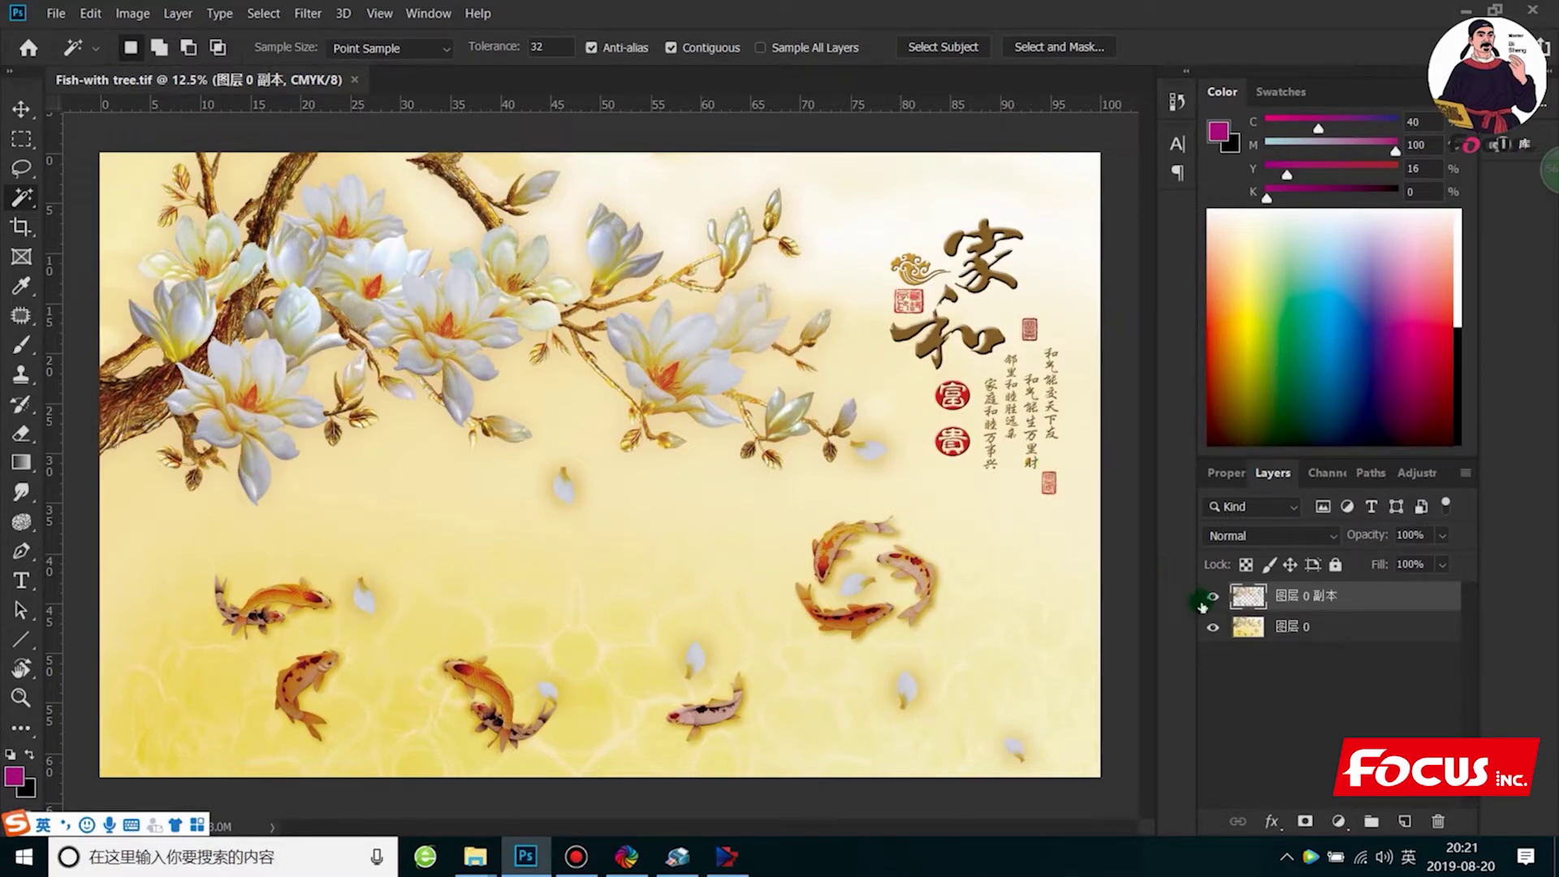
Check which color mode the Fish-with tree.tif document uses
{"action": "left_click", "coordinate": [132, 13]}
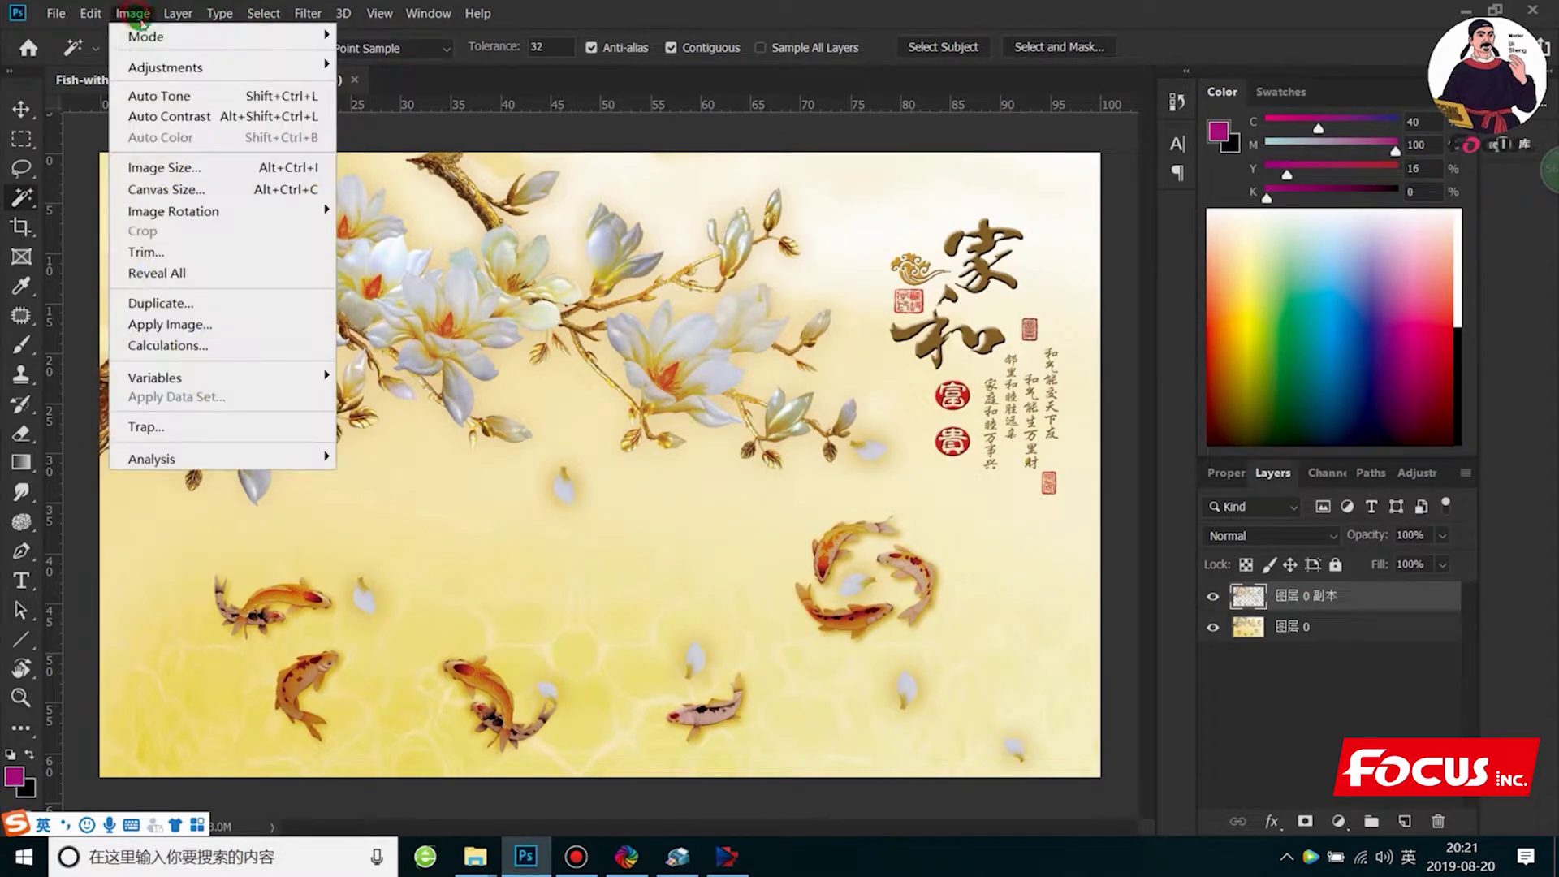
{"action": "mouse_move", "coordinate": [161, 38]}
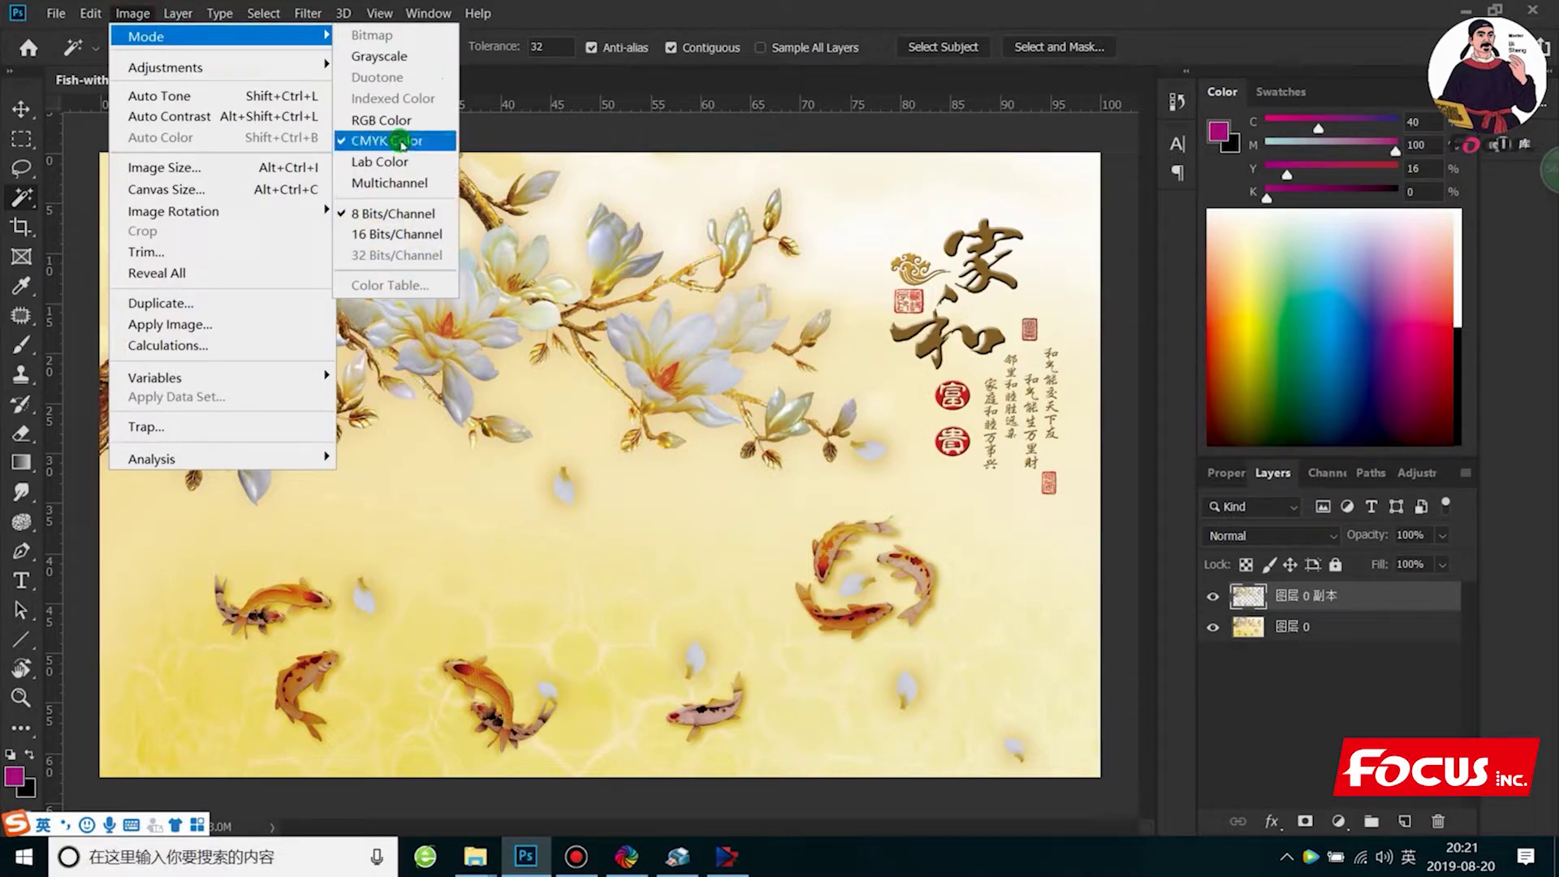
{"action": "left_click", "coordinate": [859, 186]}
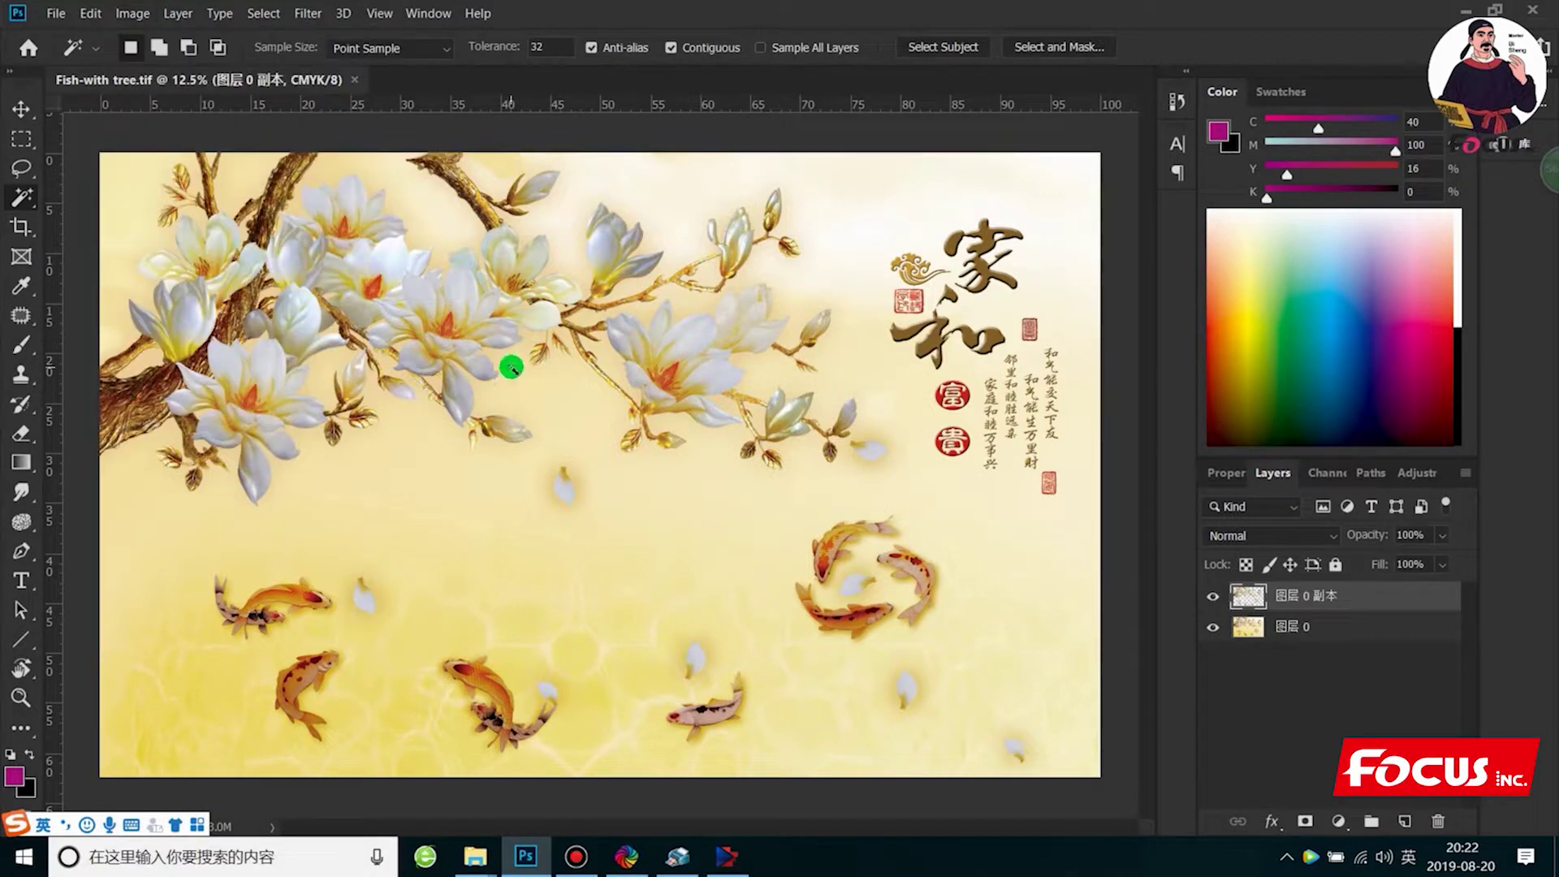
Make layer 图层 0 active and hide layer 图层 0 副本
{"action": "left_click", "coordinate": [1295, 630]}
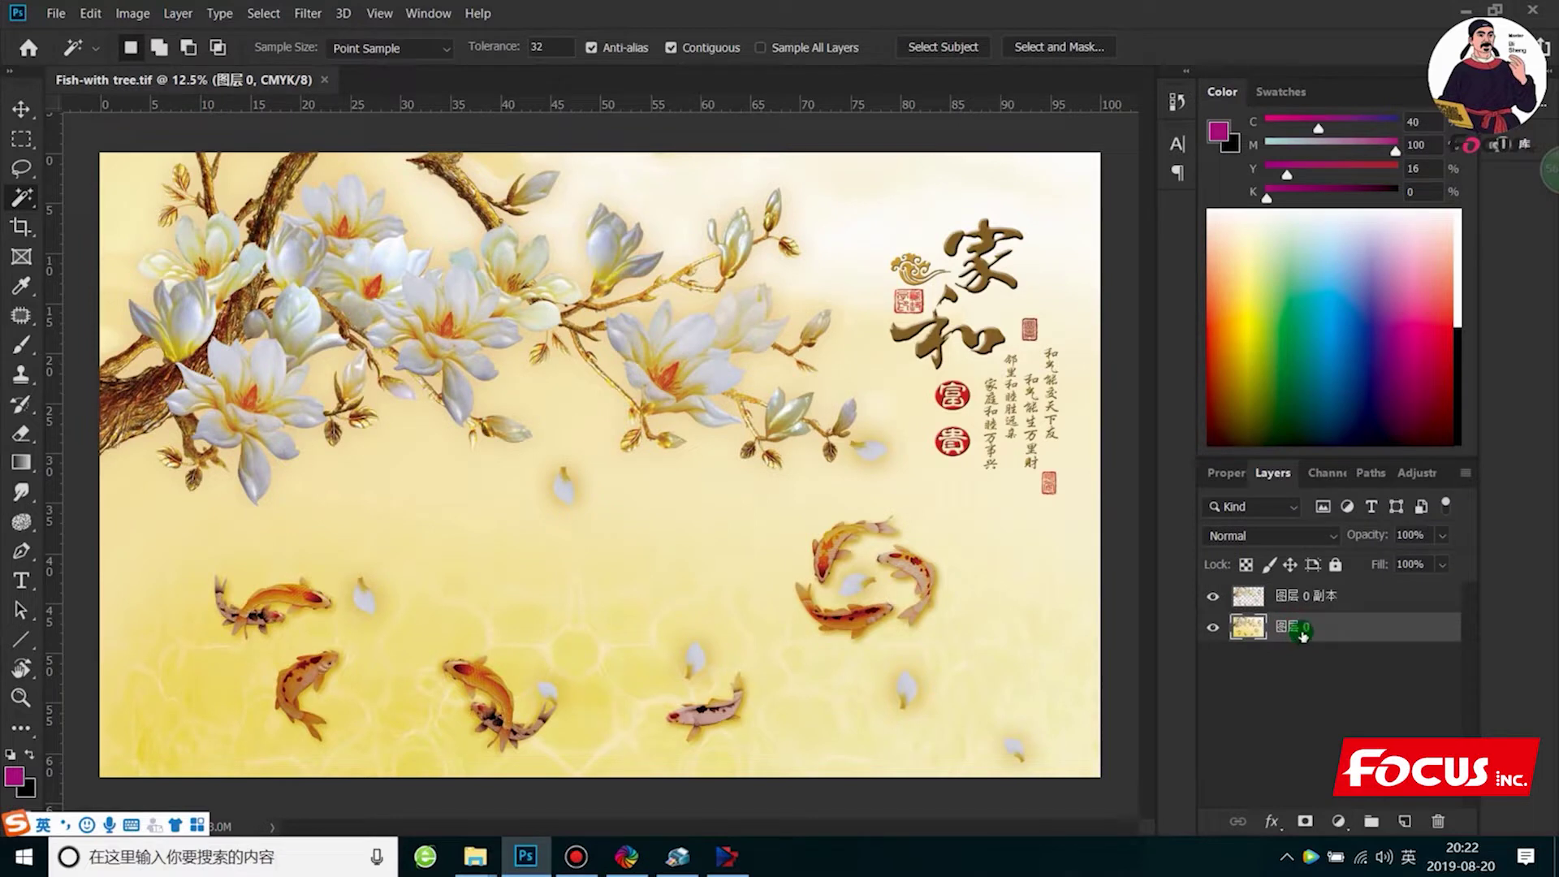
{"action": "left_click", "coordinate": [1214, 599]}
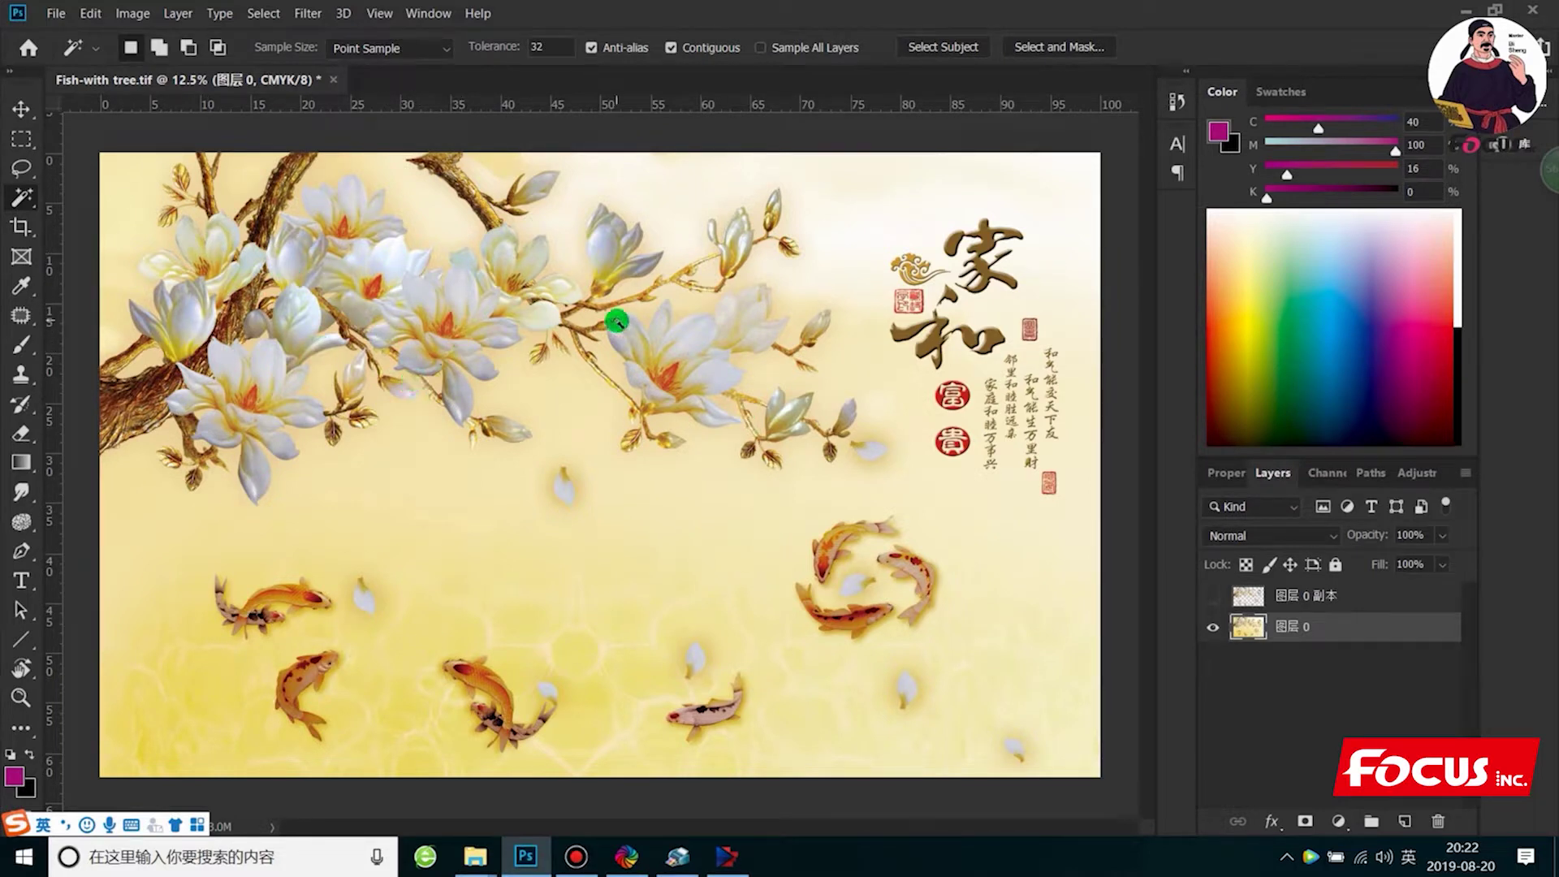
Select white magnolia petals with the Magic Wand tool and extend the selection to similar colors across the image
{"action": "right_click", "coordinate": [31, 195]}
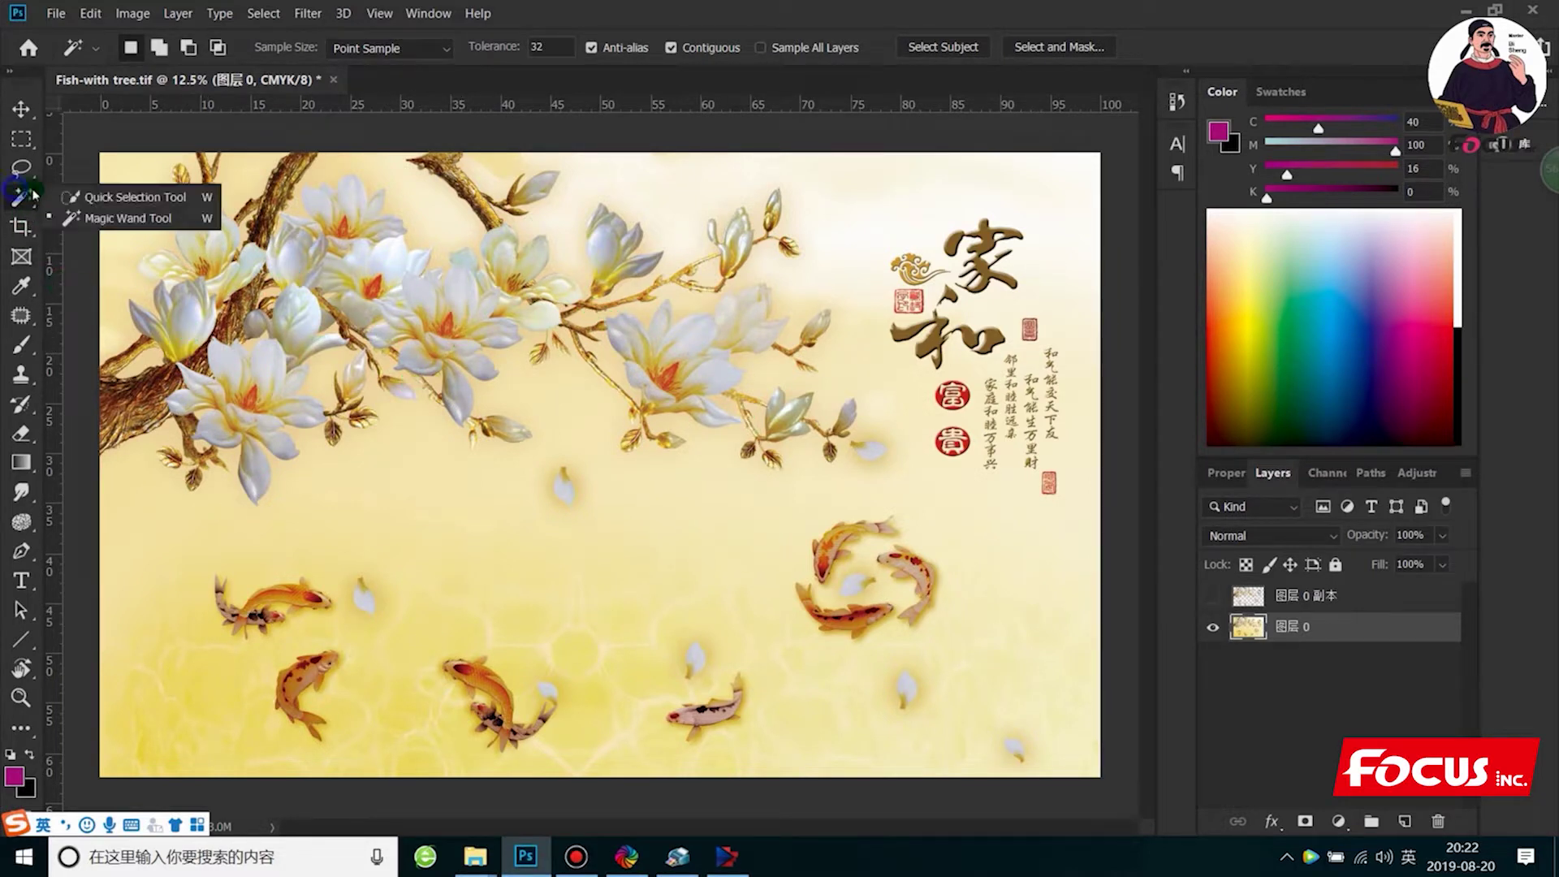
{"action": "left_click", "coordinate": [102, 218]}
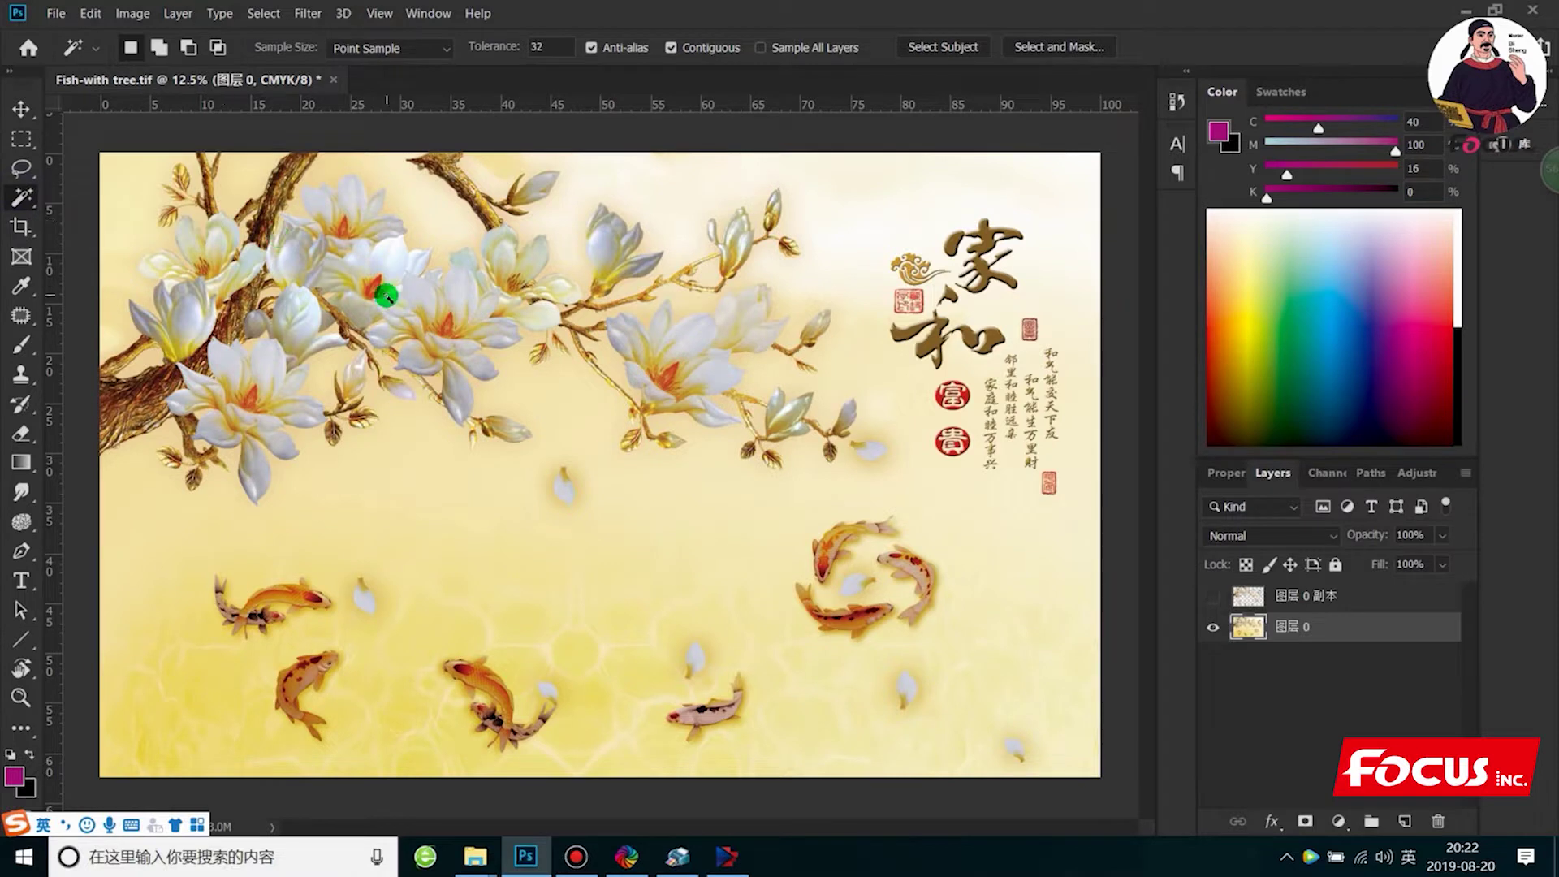
{"action": "left_click", "coordinate": [390, 264]}
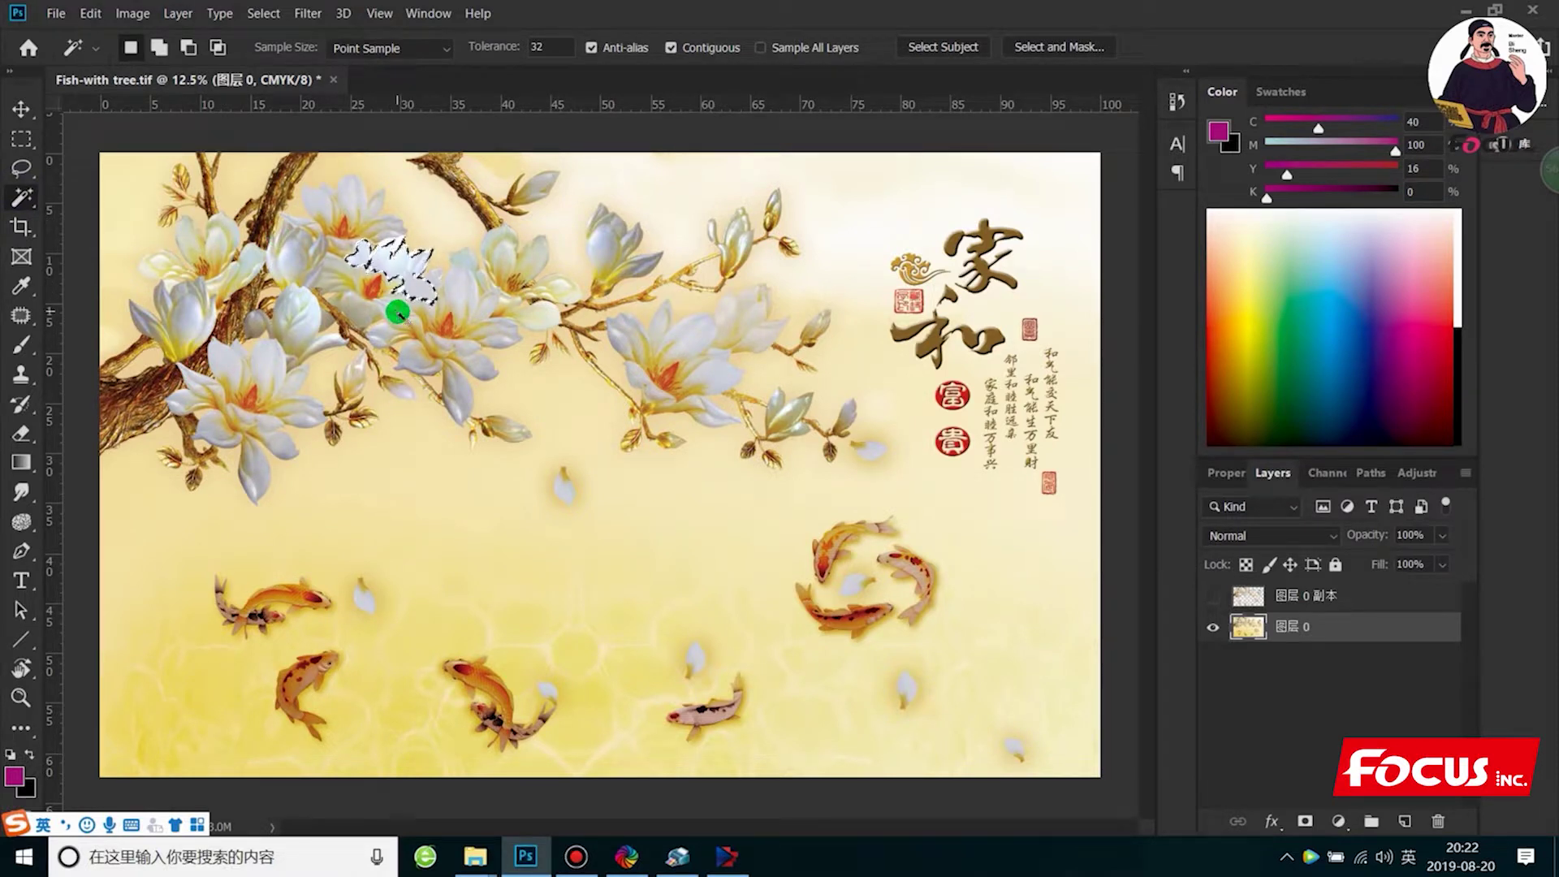
{"action": "key", "text": "shift"}
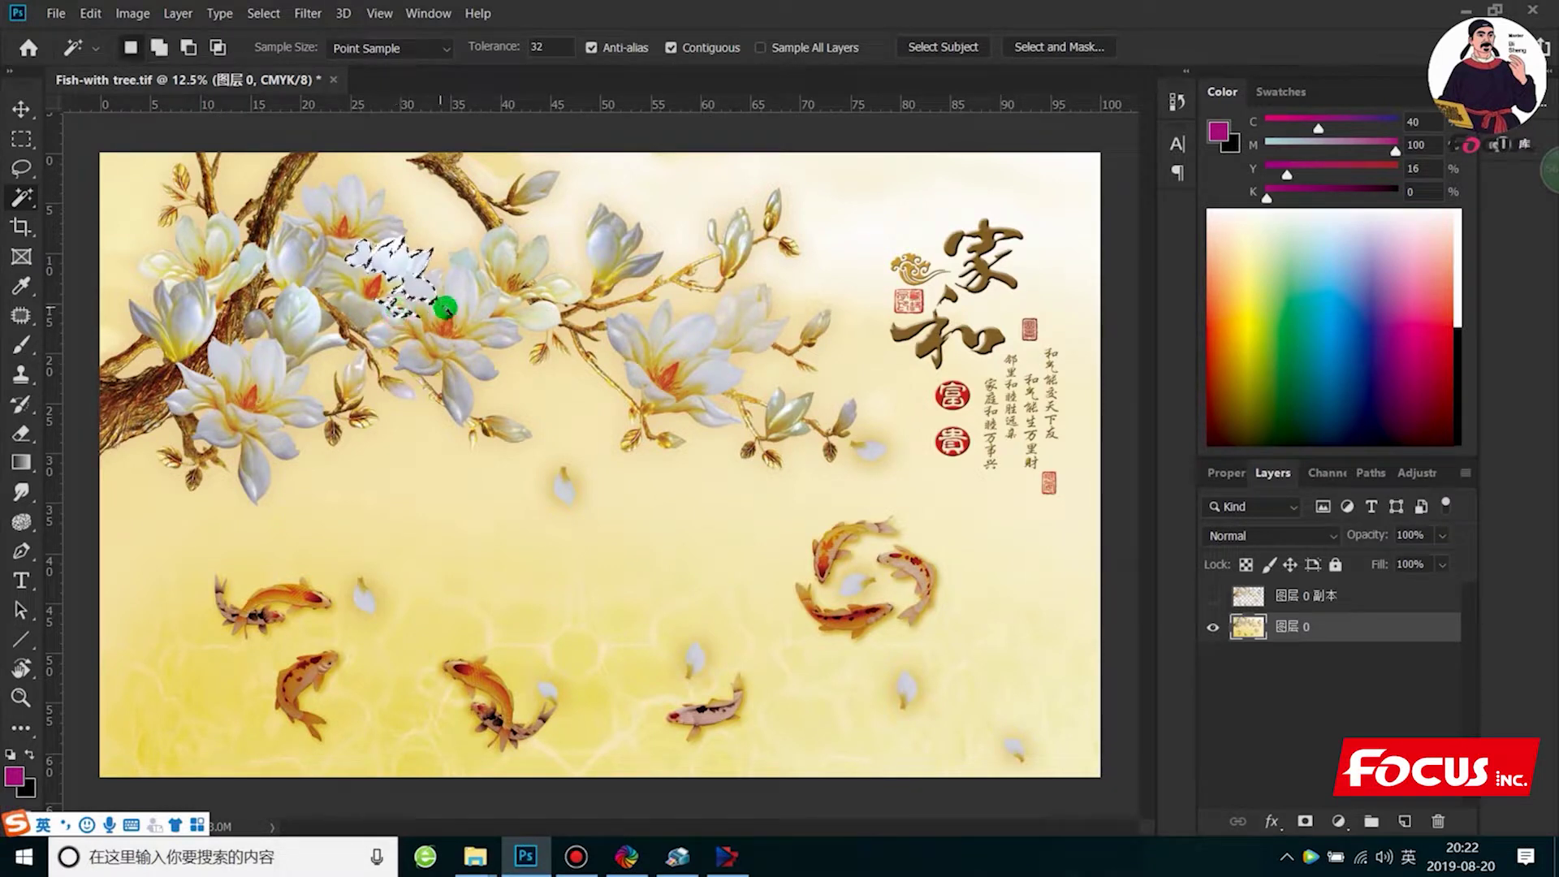
{"action": "left_click", "coordinate": [451, 293], "text": "shift"}
{"action": "right_click", "coordinate": [455, 293]}
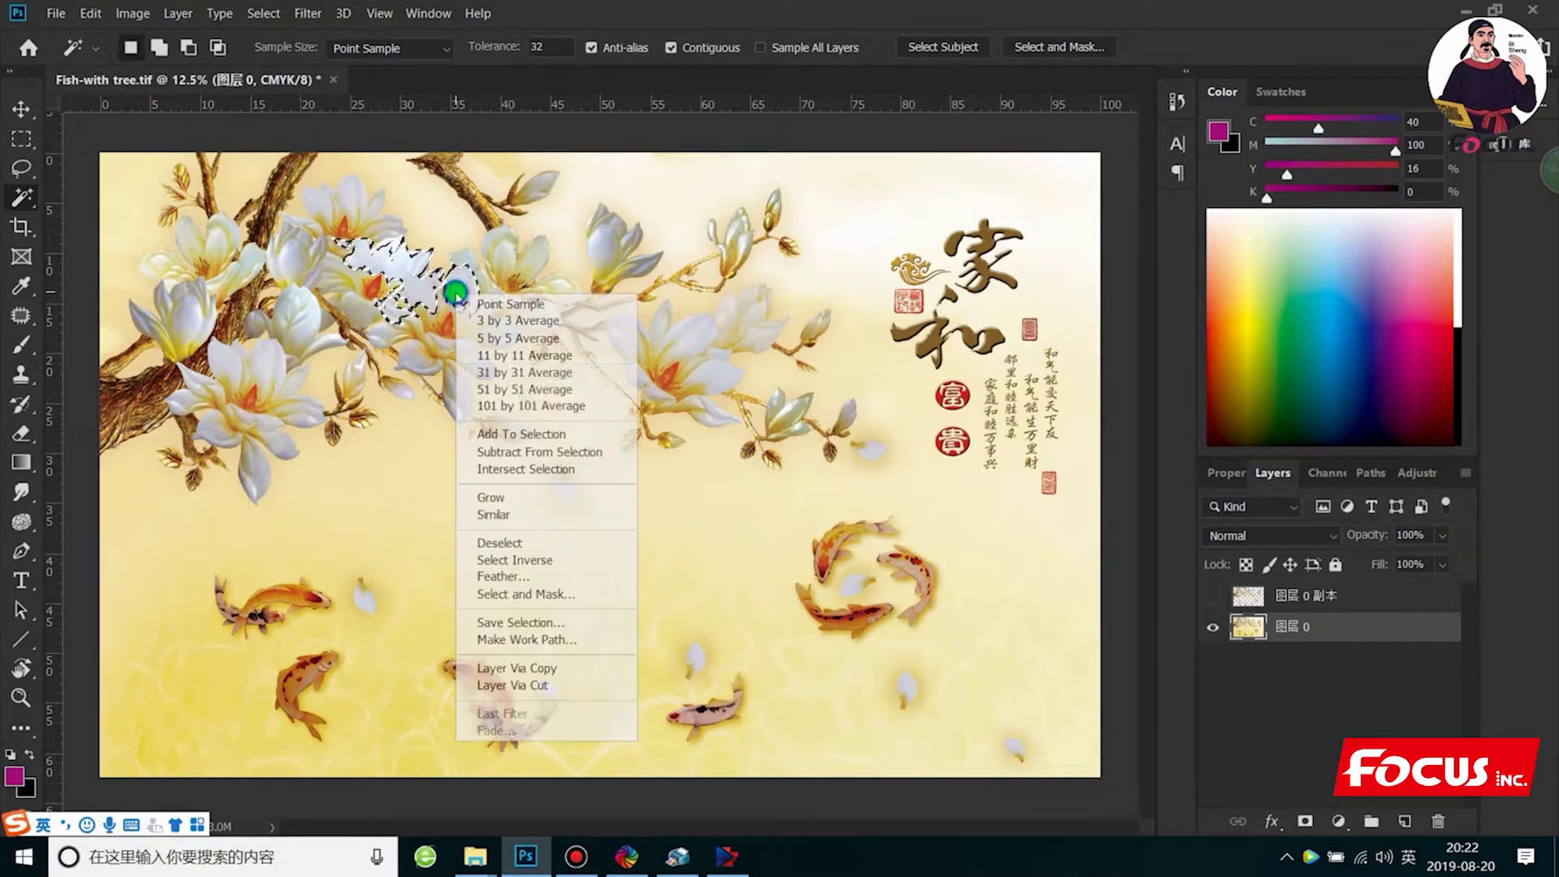
{"action": "left_click", "coordinate": [536, 513]}
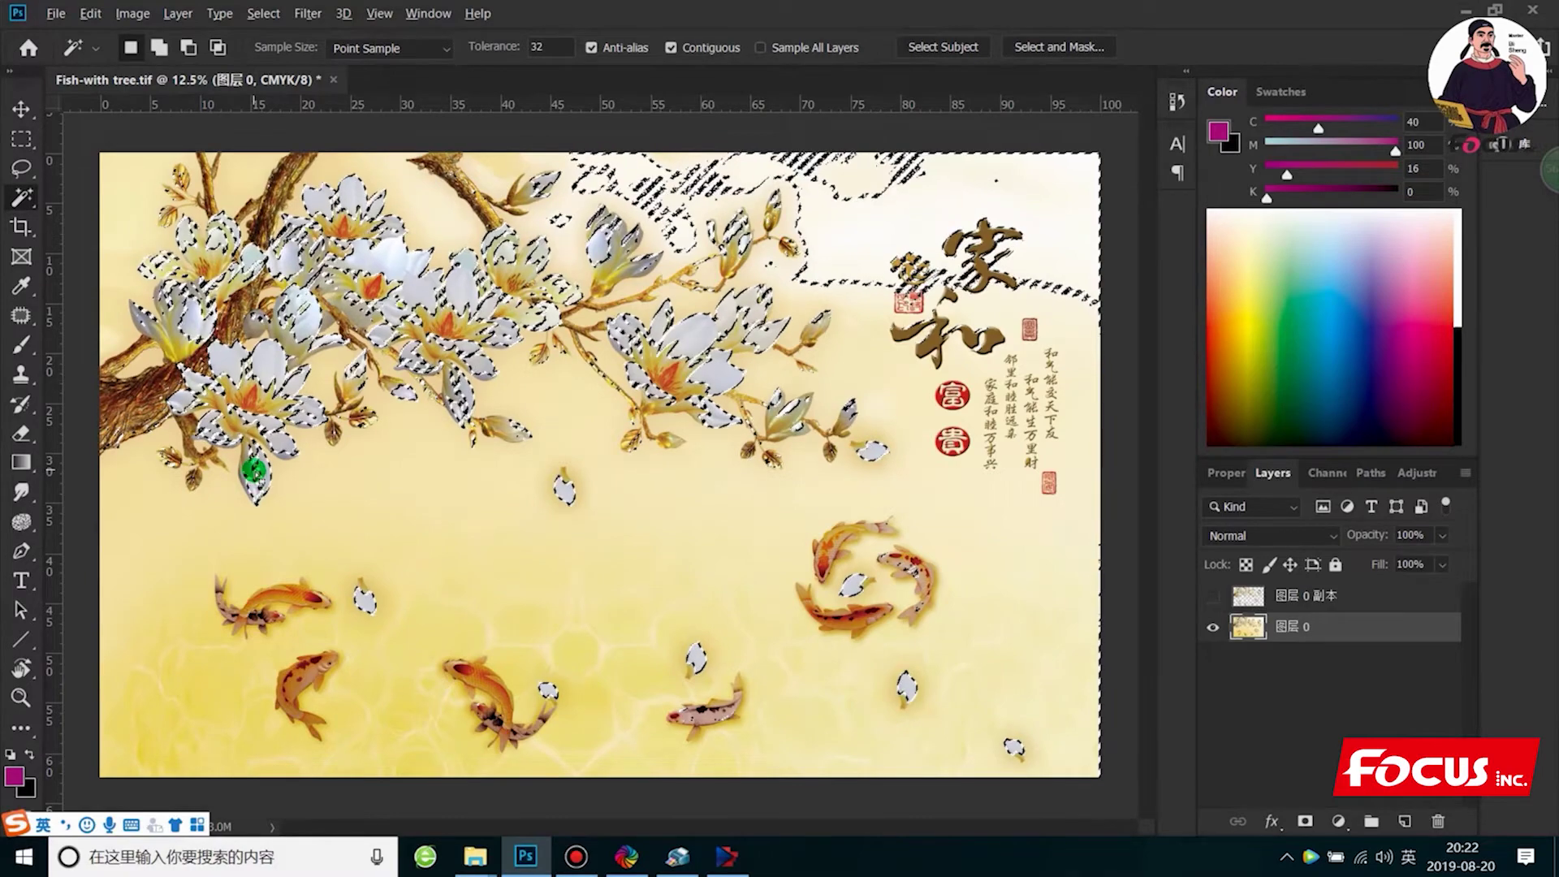
Try to subtract areas around the leaves and the brown tree trunk from the selection
{"action": "left_click", "coordinate": [151, 244], "text": "alt"}
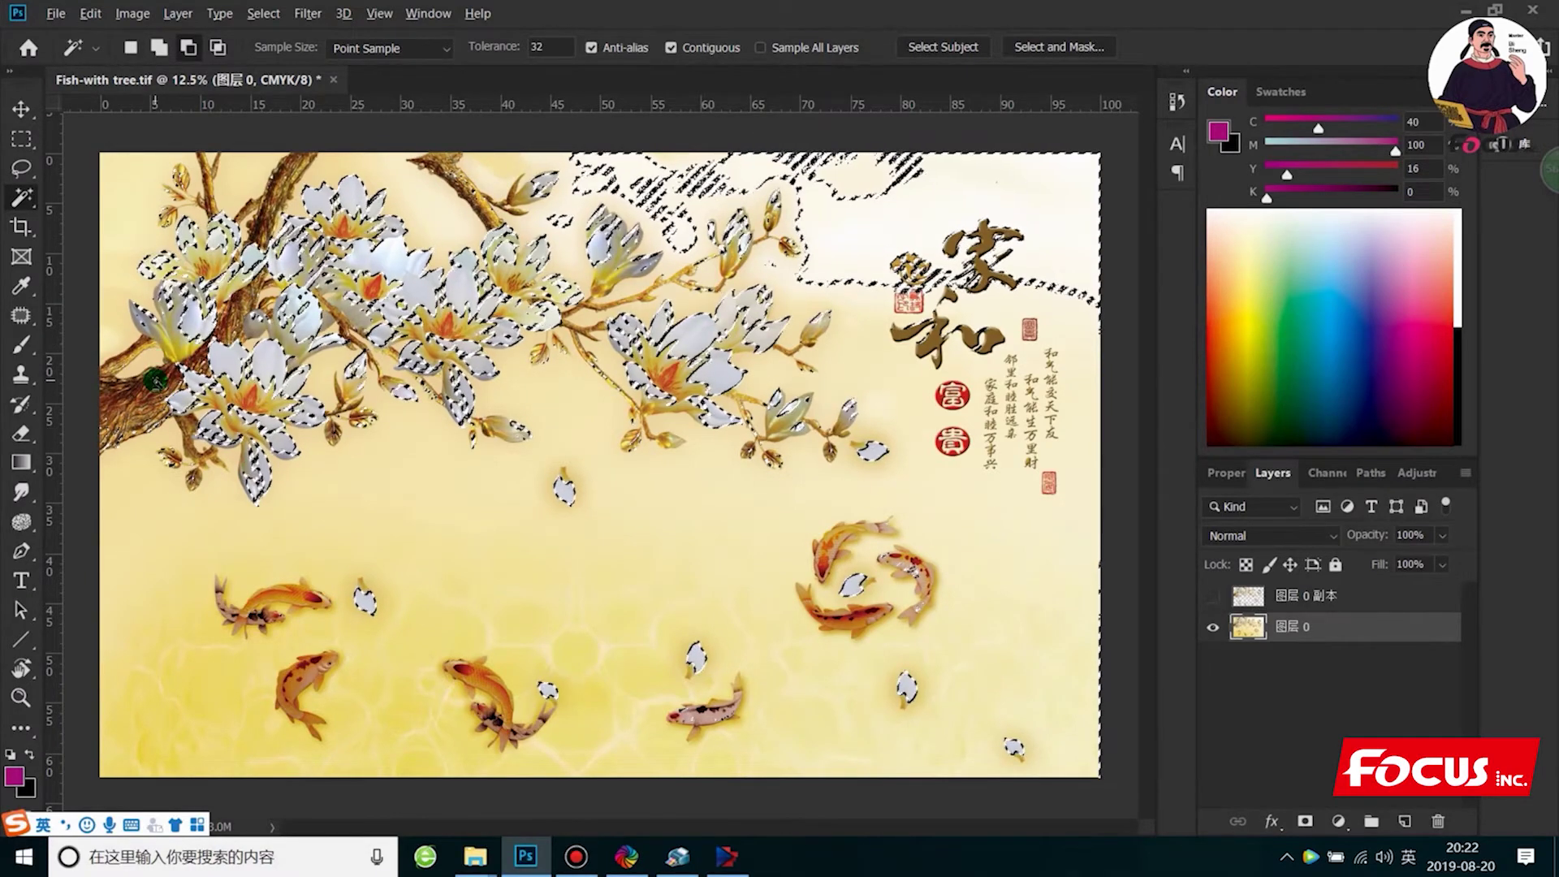
{"action": "left_click", "coordinate": [151, 388], "text": "alt"}
{"action": "left_click", "coordinate": [145, 398], "text": "alt"}
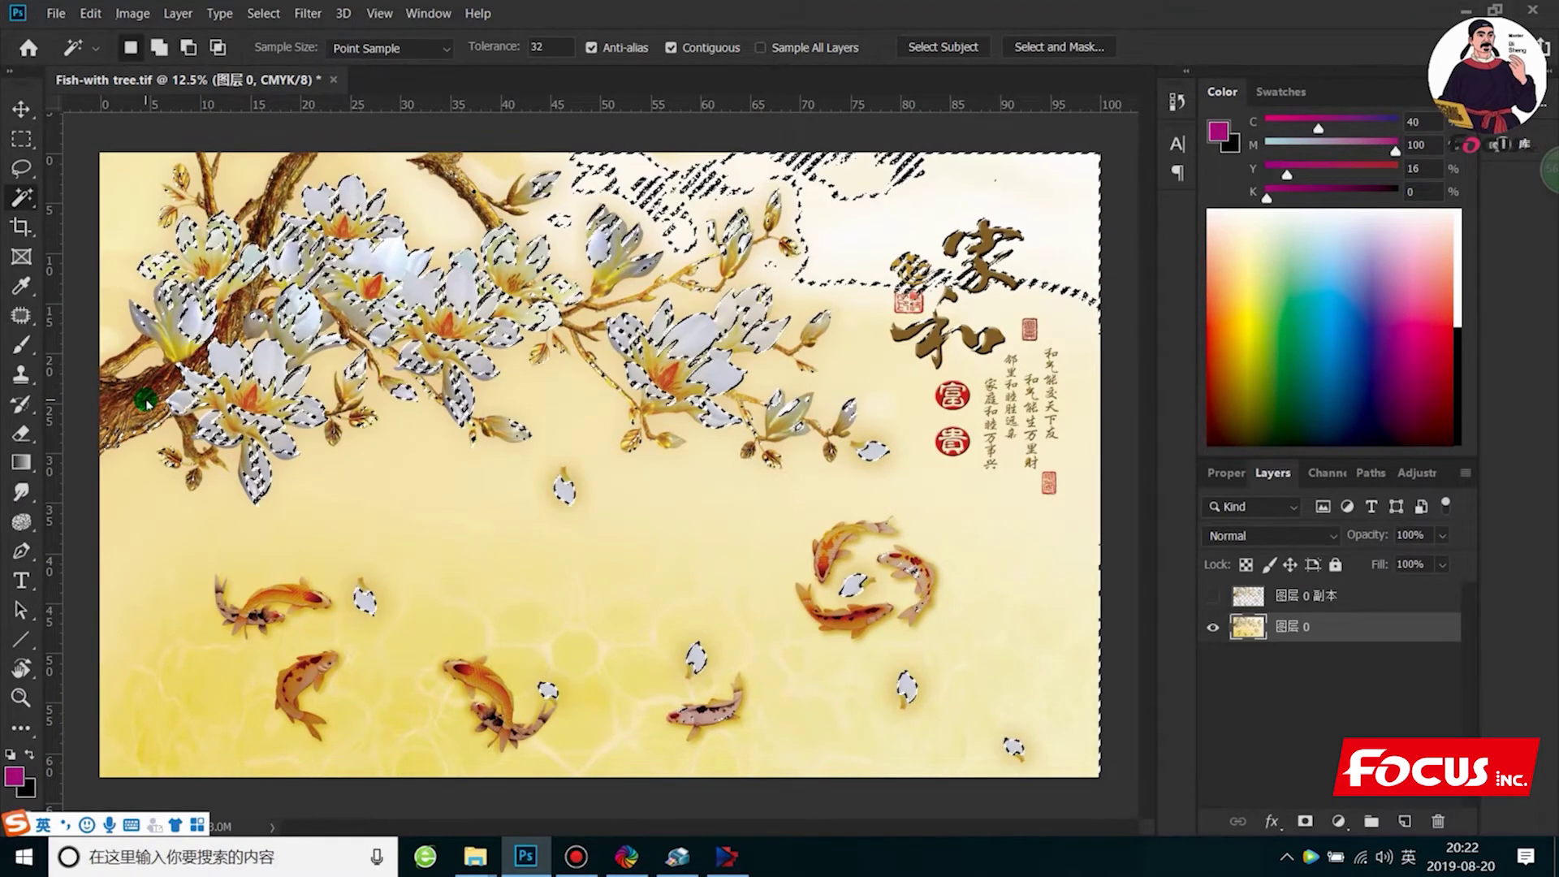
Add the orange koi of the leftmost pair and the single koi below it to the selection
{"action": "left_click", "coordinate": [295, 597], "text": "alt"}
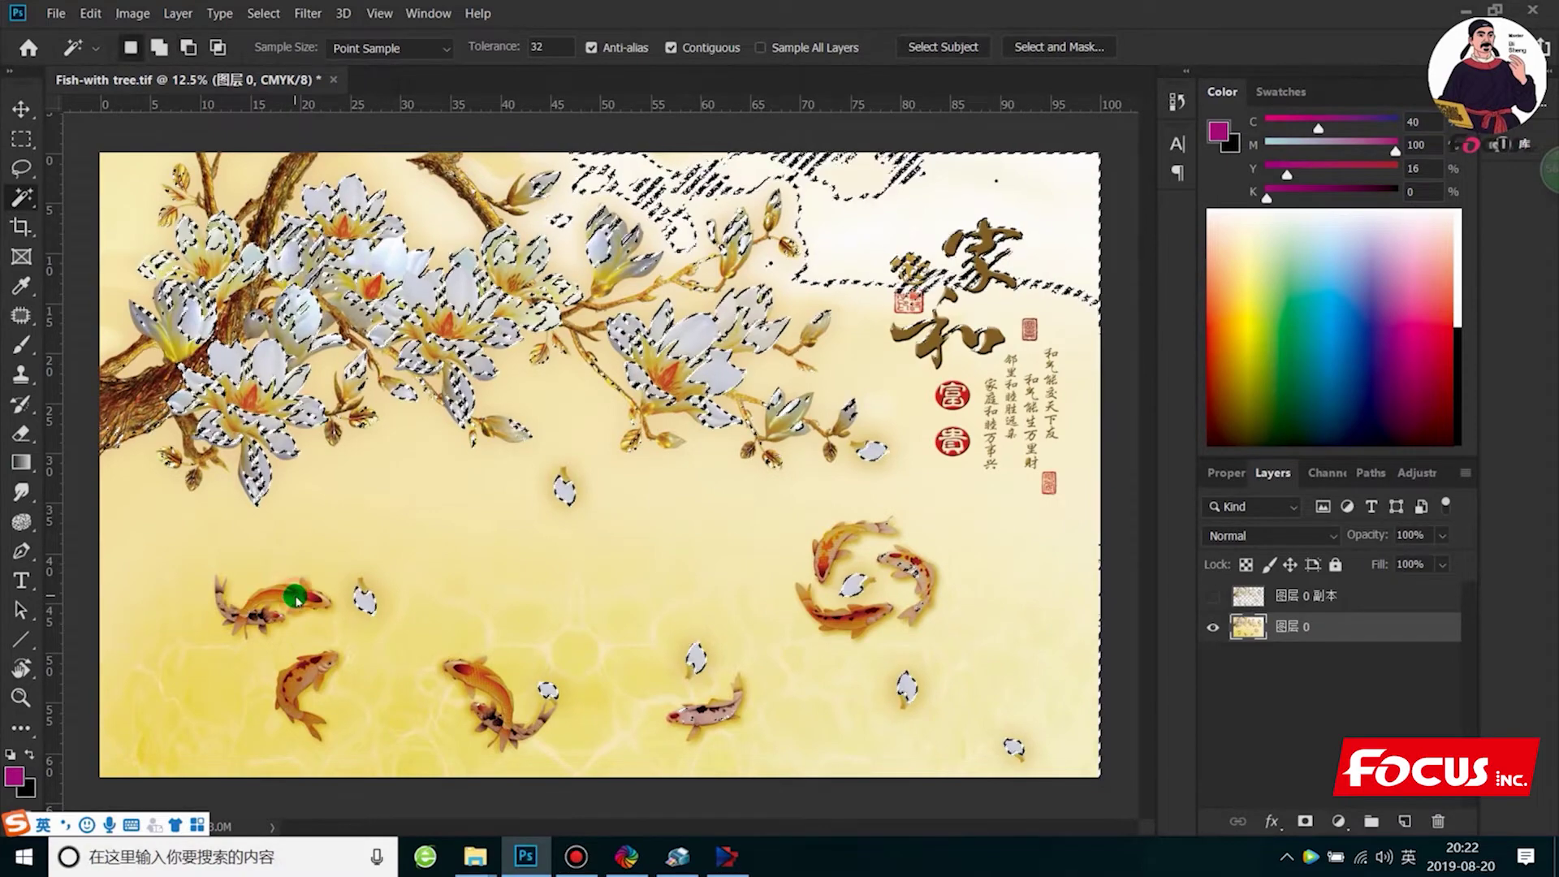
{"action": "left_click", "coordinate": [295, 598], "text": "alt"}
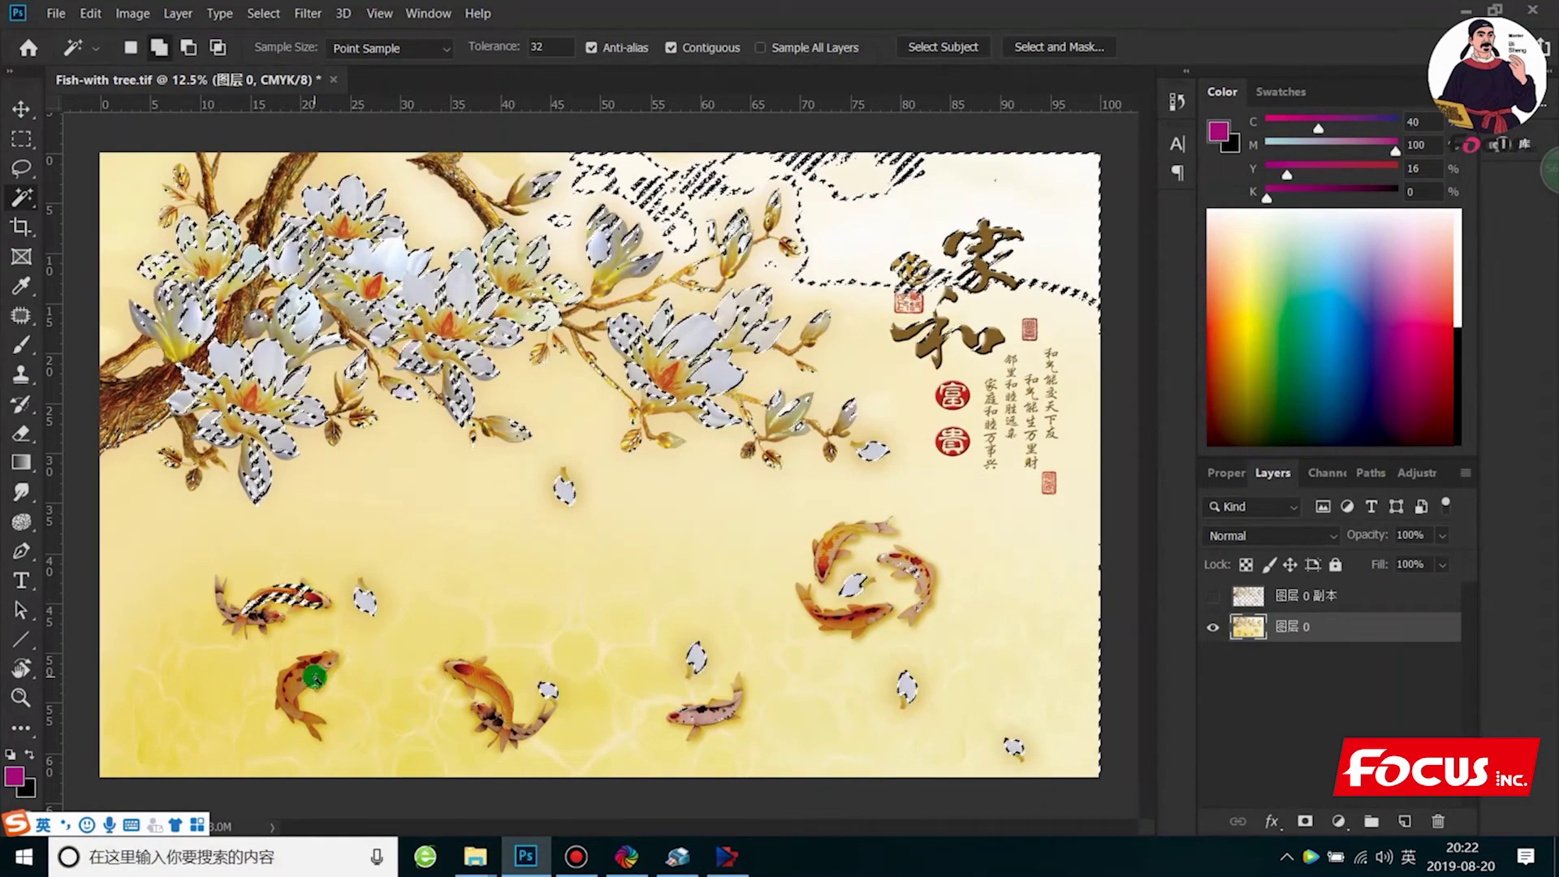
{"action": "left_click", "coordinate": [301, 682], "text": "shift"}
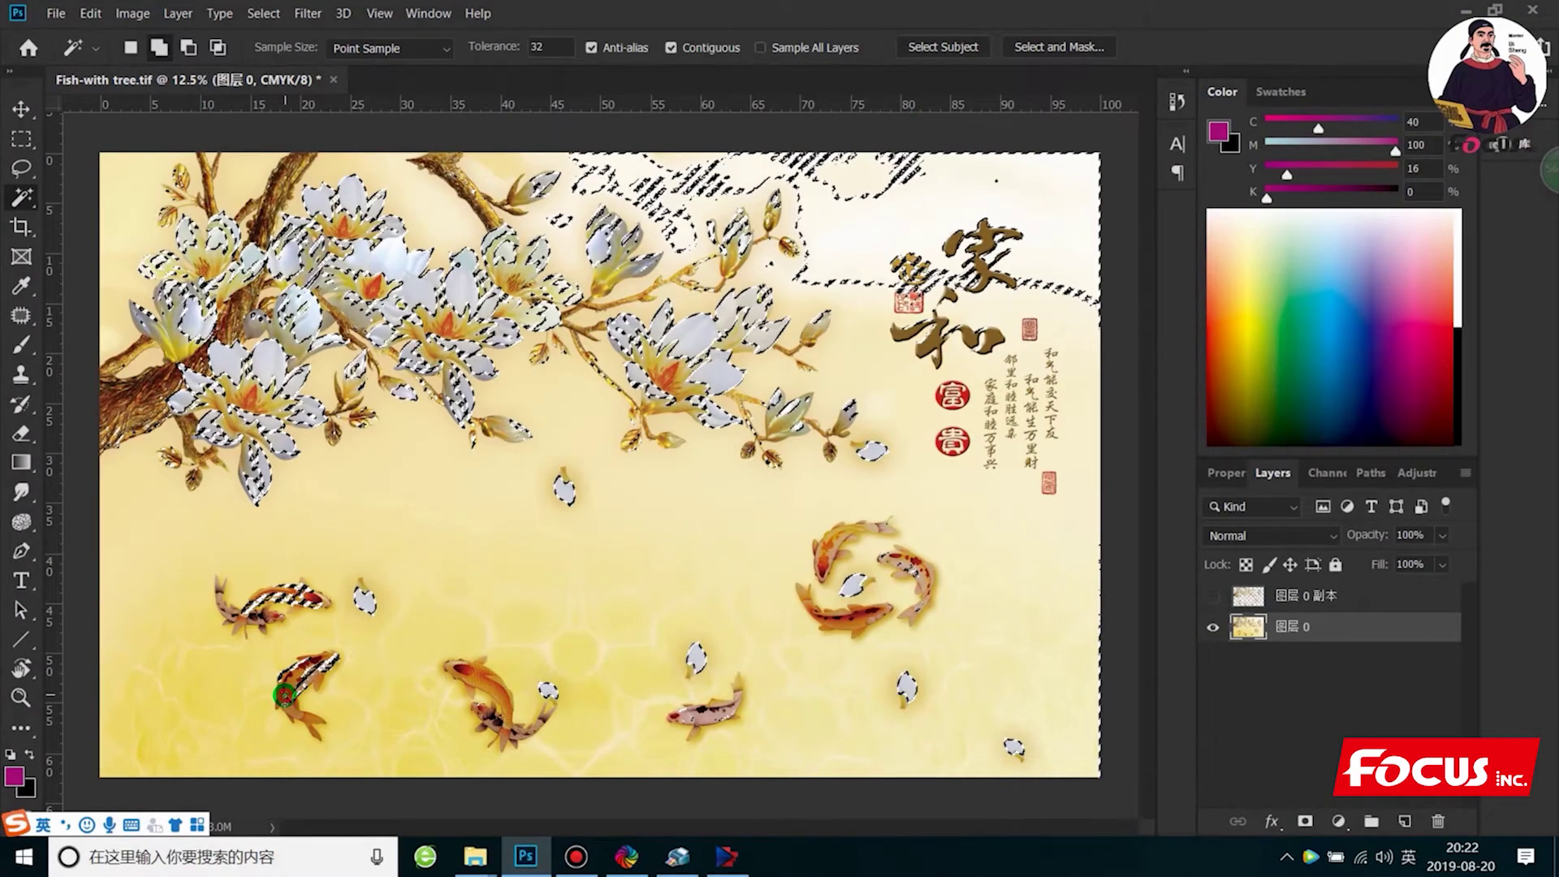
{"action": "left_click", "coordinate": [303, 722], "text": "shift"}
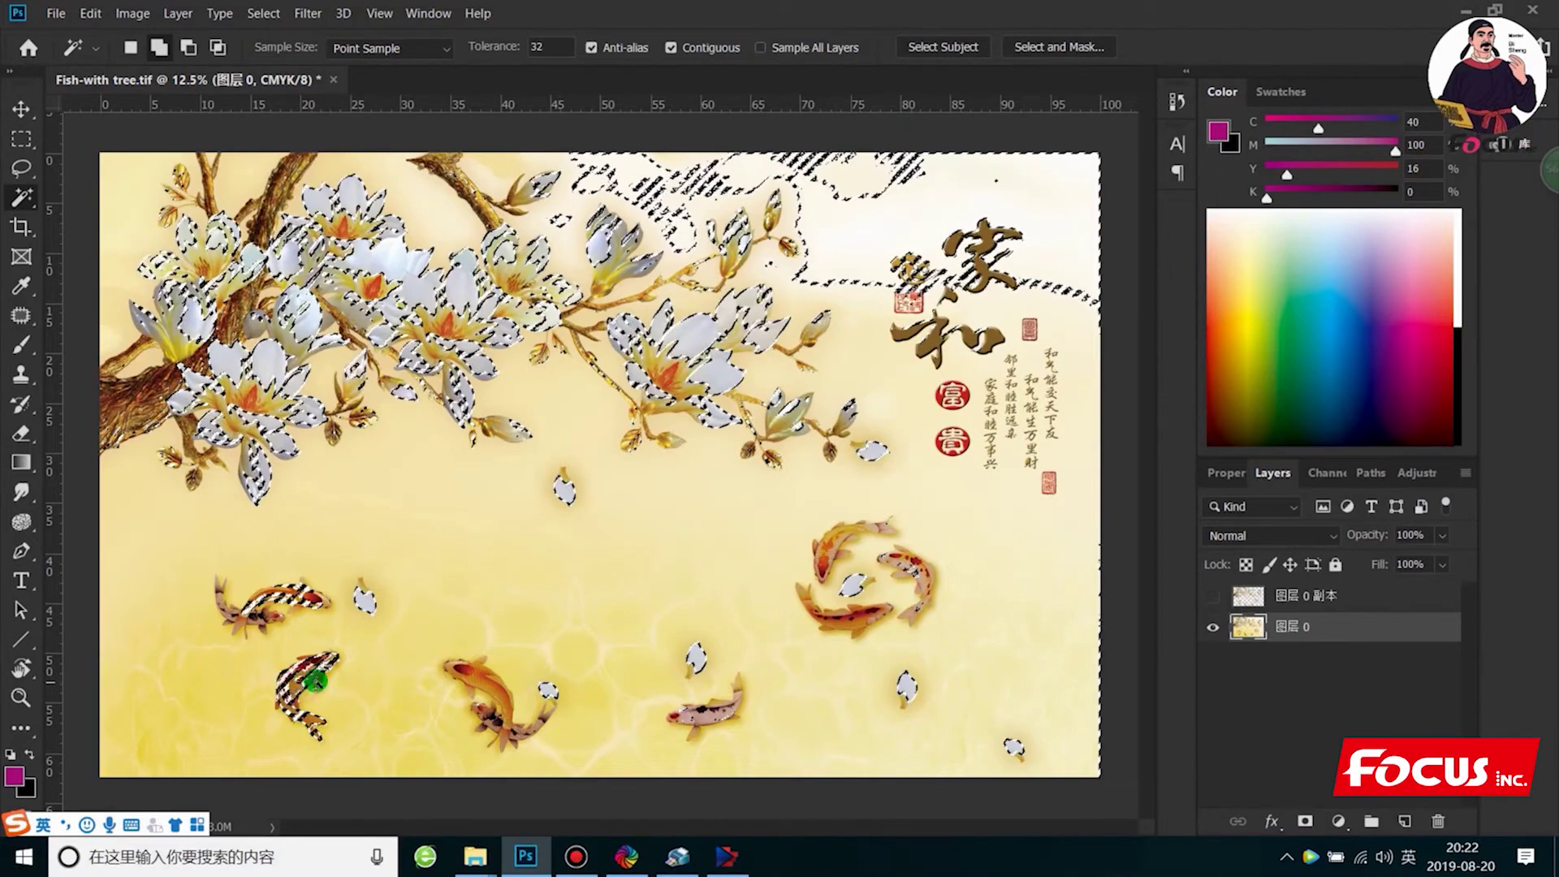
Add the two overlapping koi near the bottom middle of the picture to the selection
{"action": "left_click", "coordinate": [496, 696], "text": "shift"}
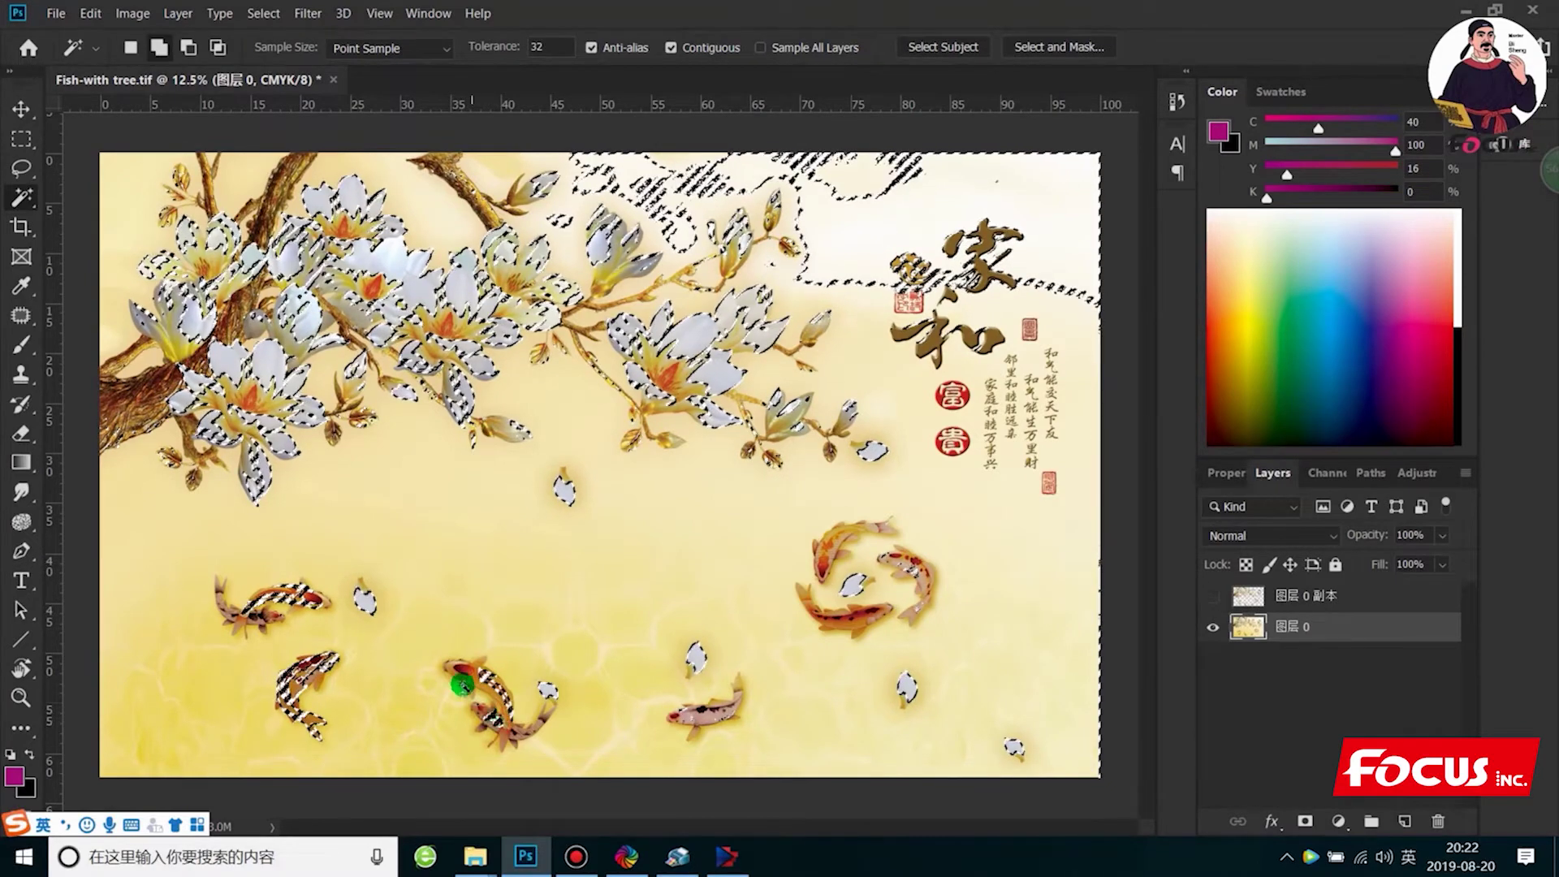
{"action": "left_click", "coordinate": [466, 678], "text": "shift"}
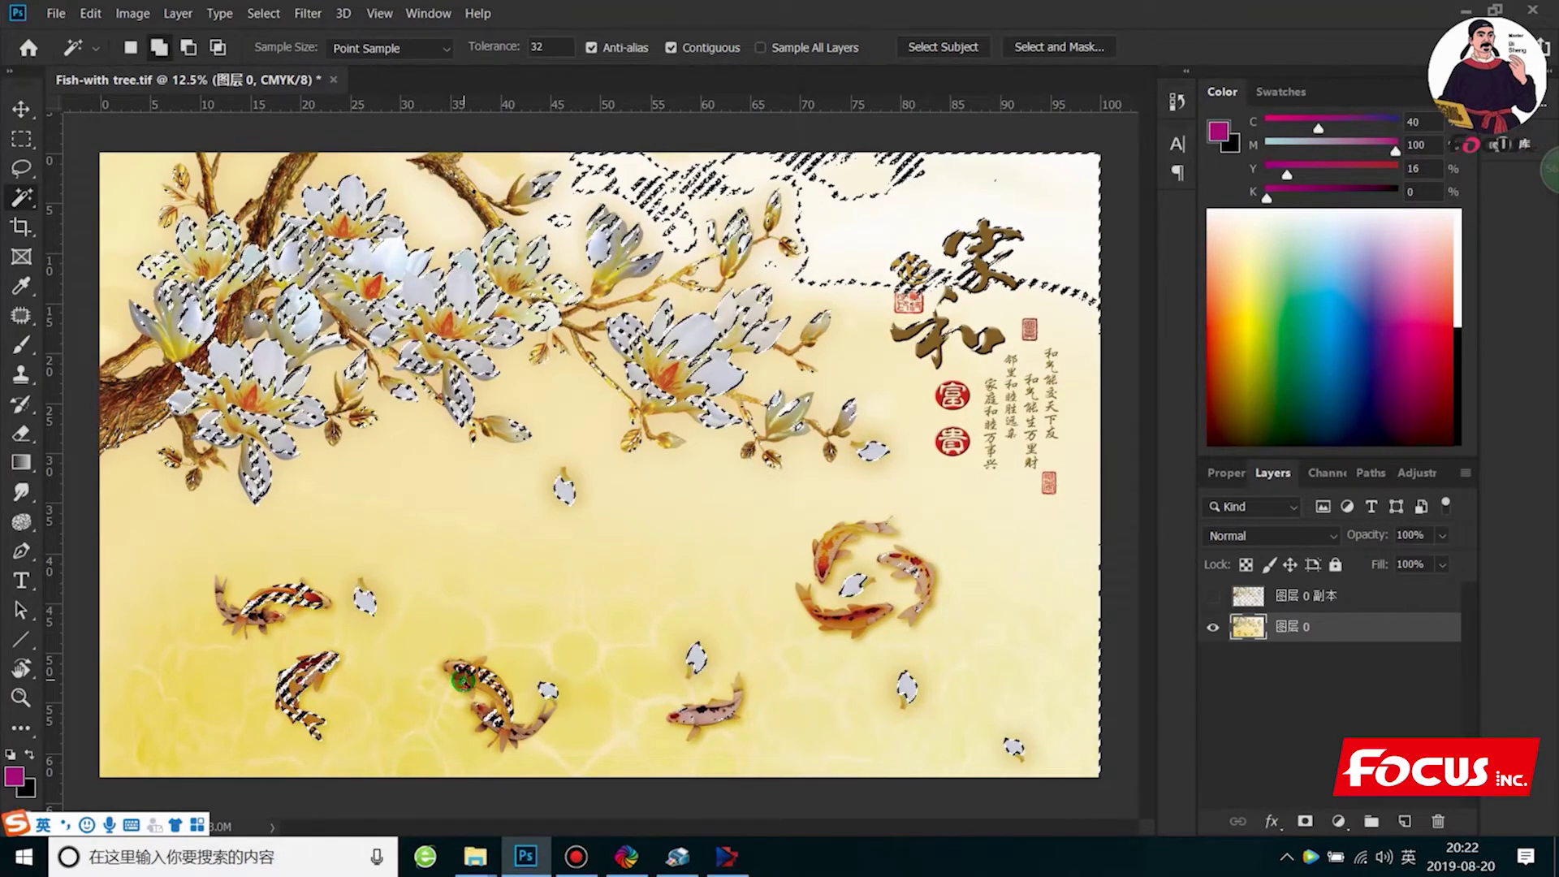
{"action": "left_click", "coordinate": [456, 667], "text": "shift"}
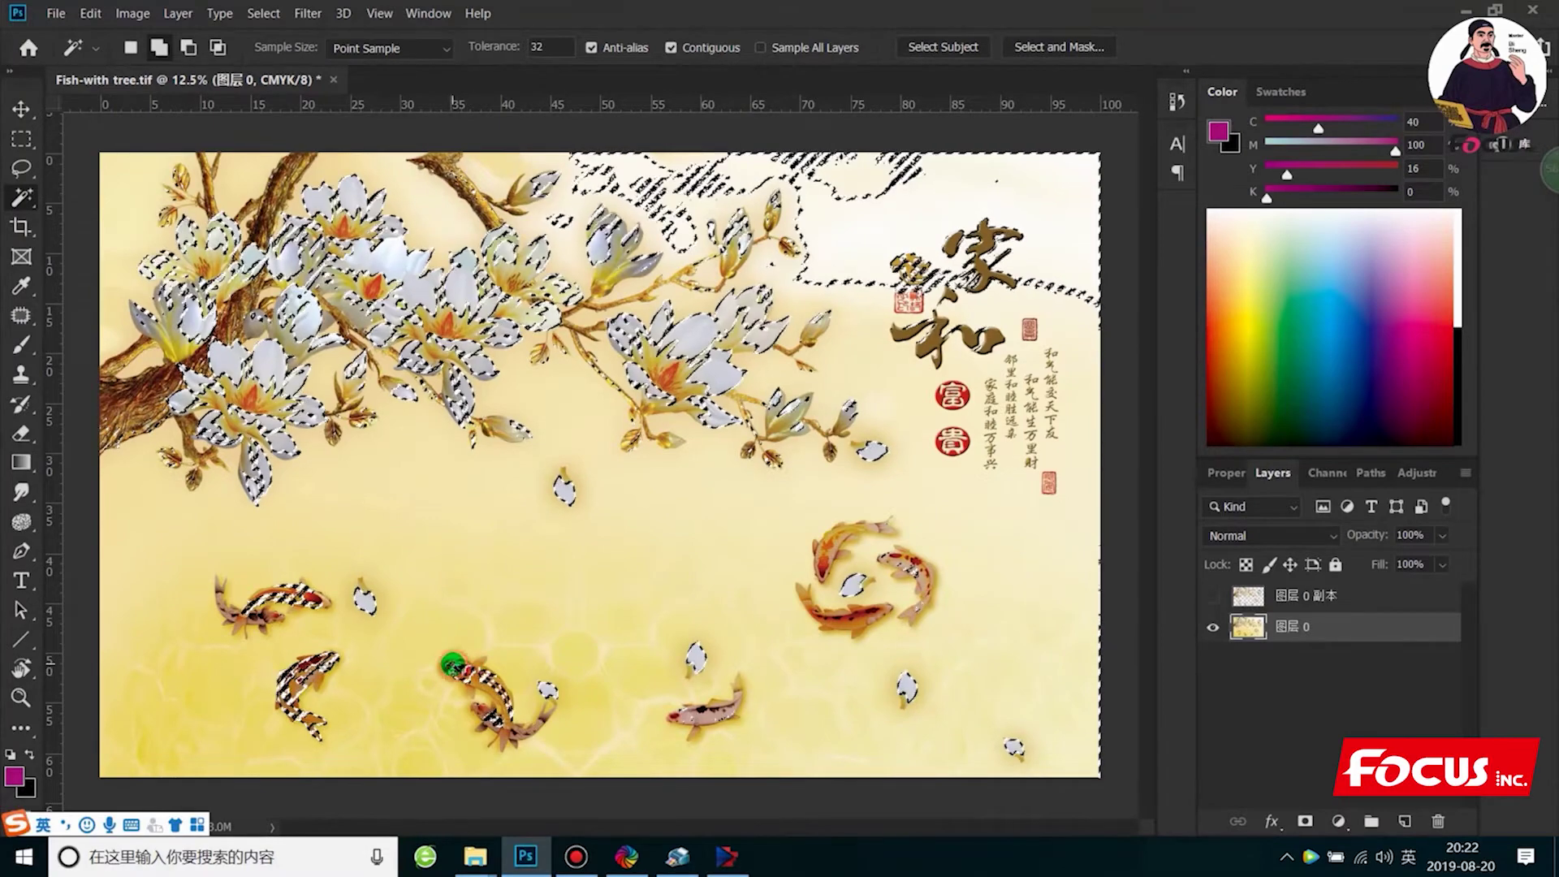
{"action": "left_click", "coordinate": [475, 721], "text": "shift"}
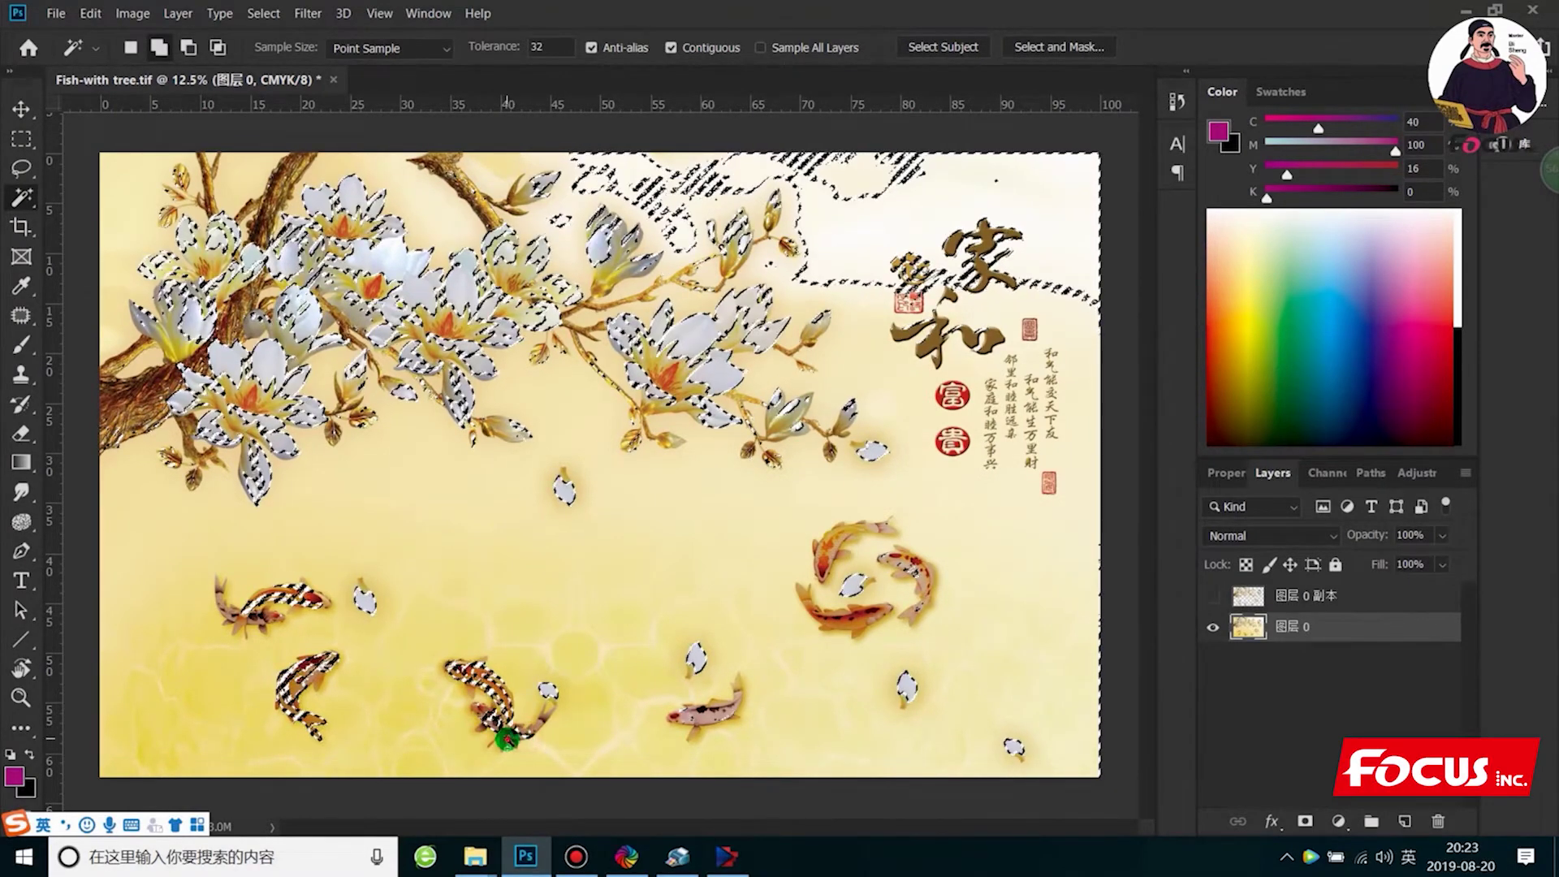
Add the pale spotted koi and the lower and upper koi of the ring of three to the selection
{"action": "left_click", "coordinate": [675, 720], "text": "shift"}
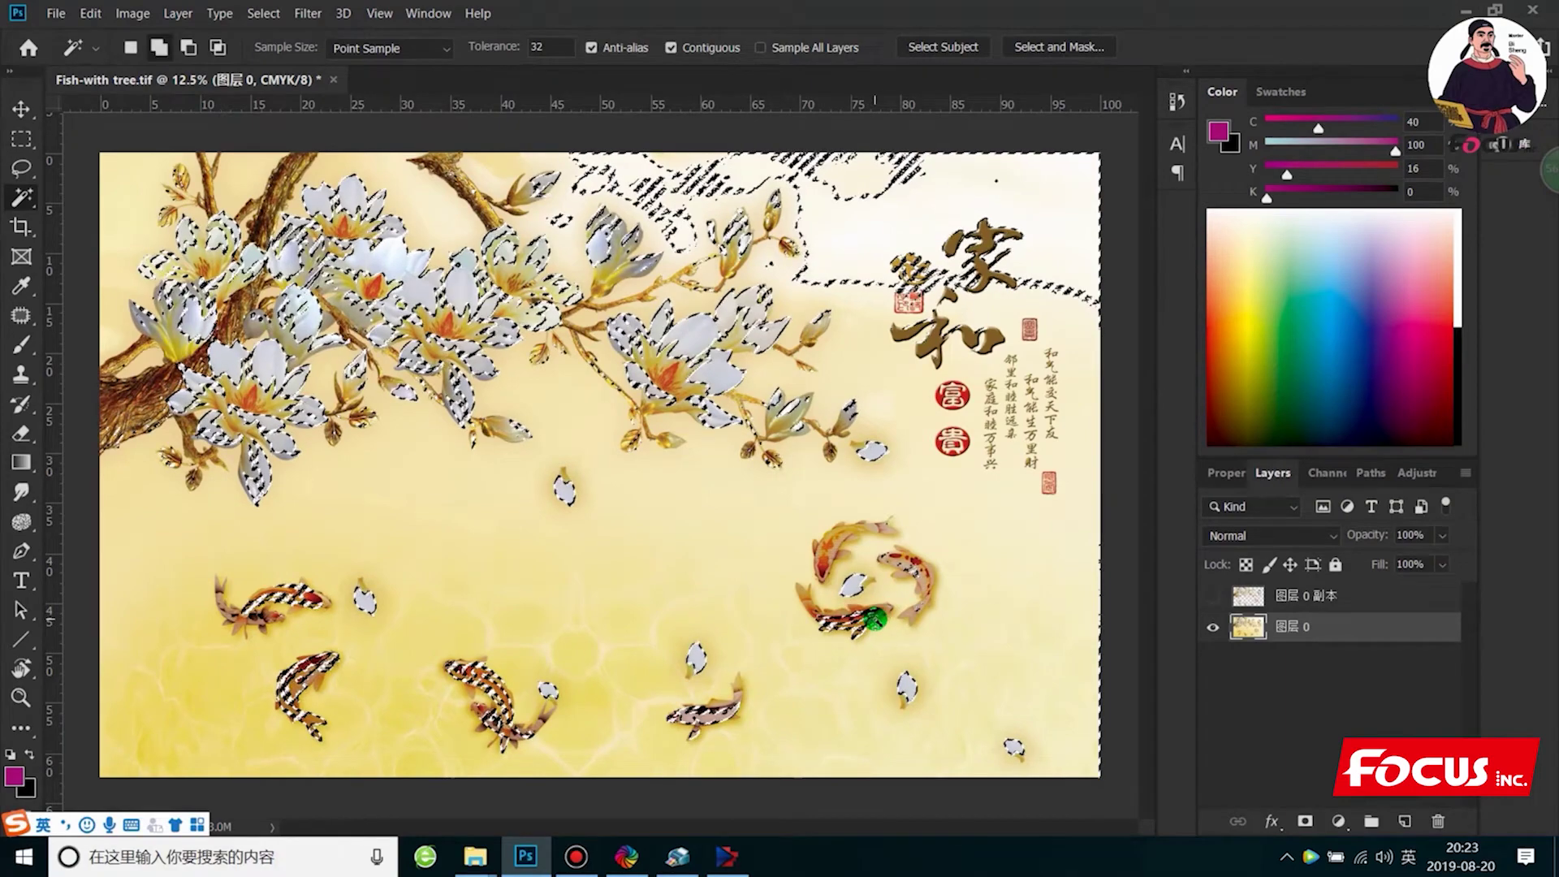
{"action": "left_click", "coordinate": [855, 616], "text": "shift"}
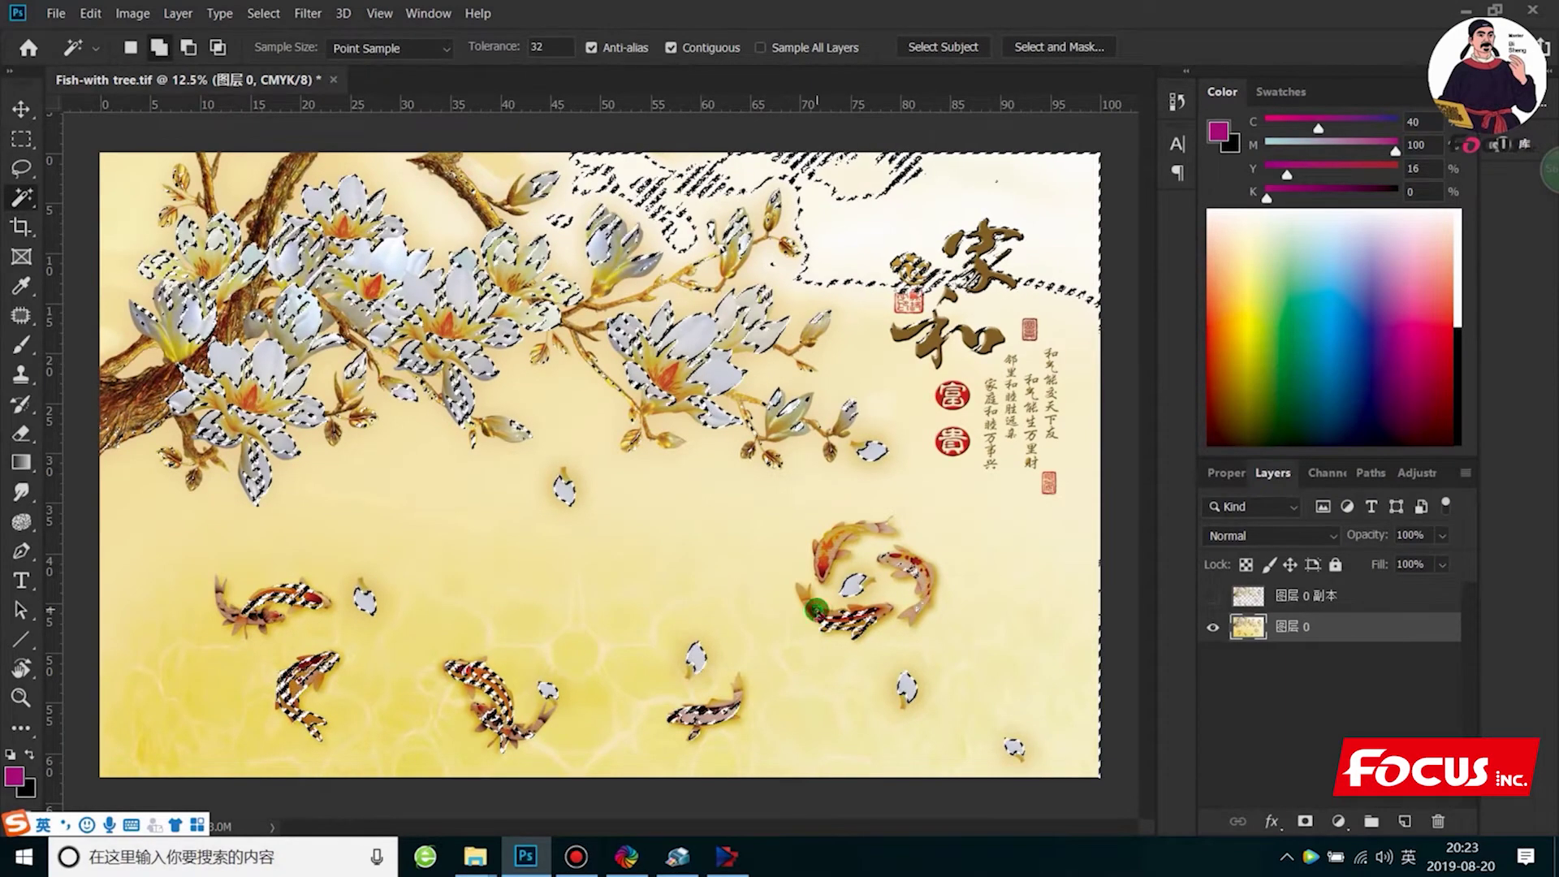
{"action": "left_click", "coordinate": [820, 561], "text": "shift"}
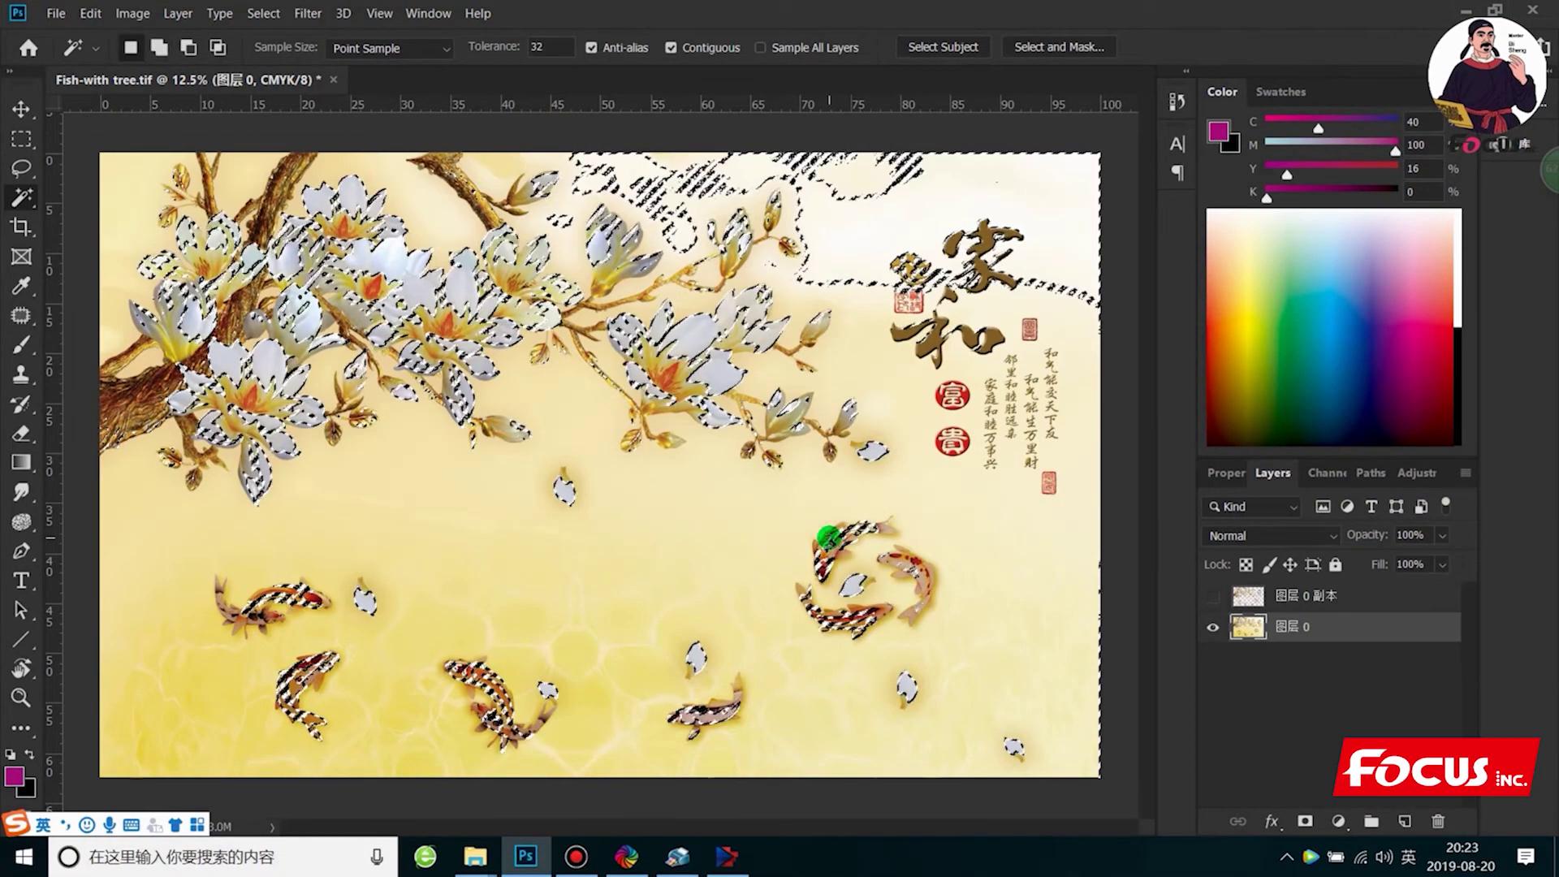
{"action": "left_click", "coordinate": [823, 546], "text": "shift"}
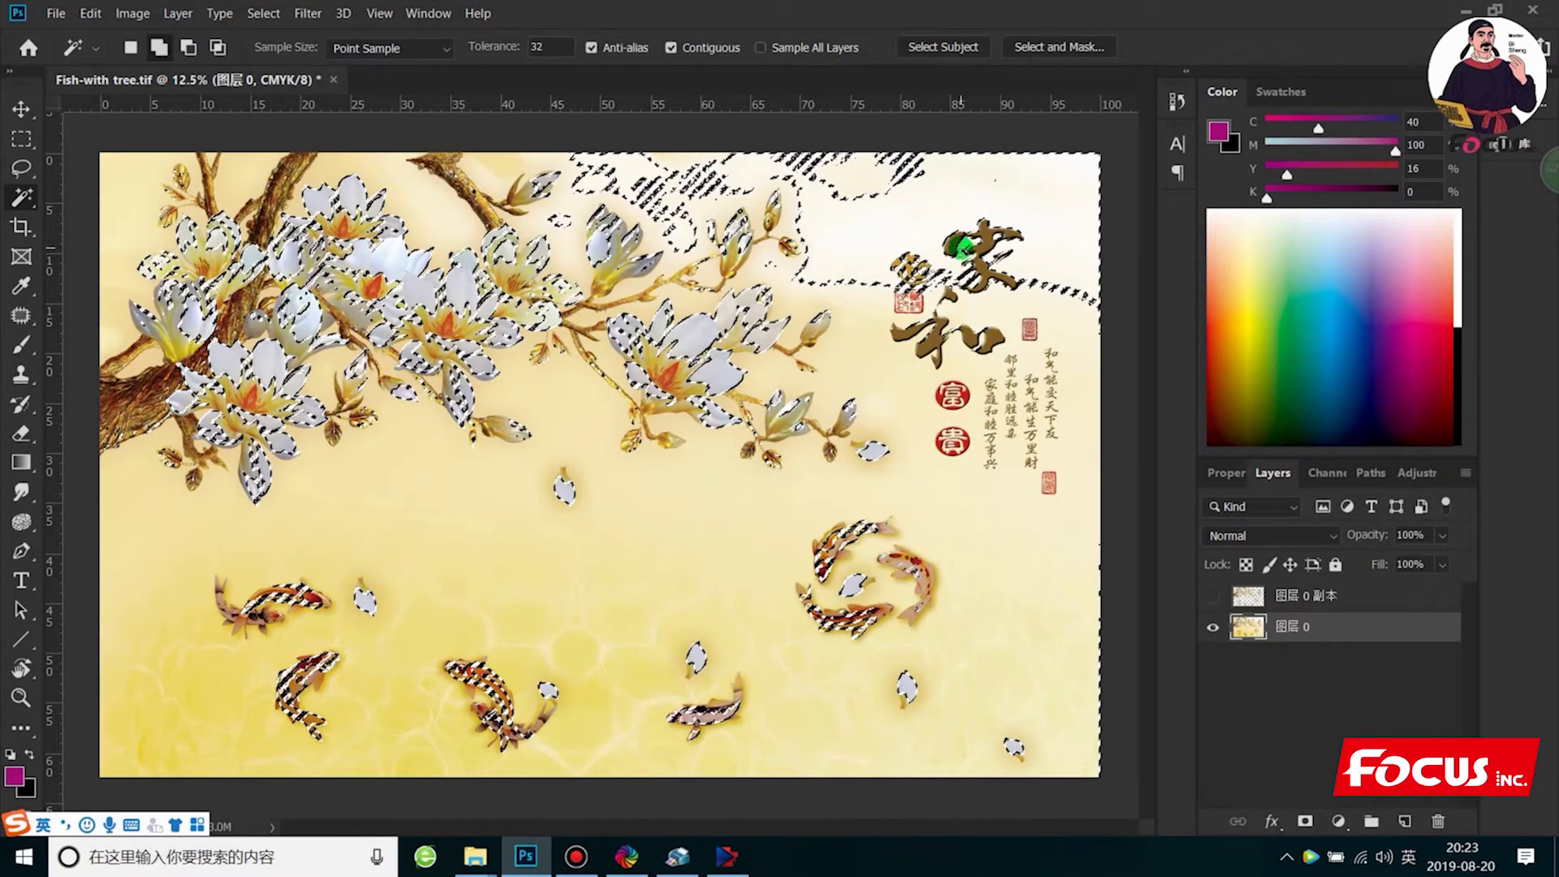
Add the large calligraphy, the lower red round seal and the leafy buds beside the right-hand magnolia to the selection
{"action": "left_click", "coordinate": [944, 357], "text": "shift"}
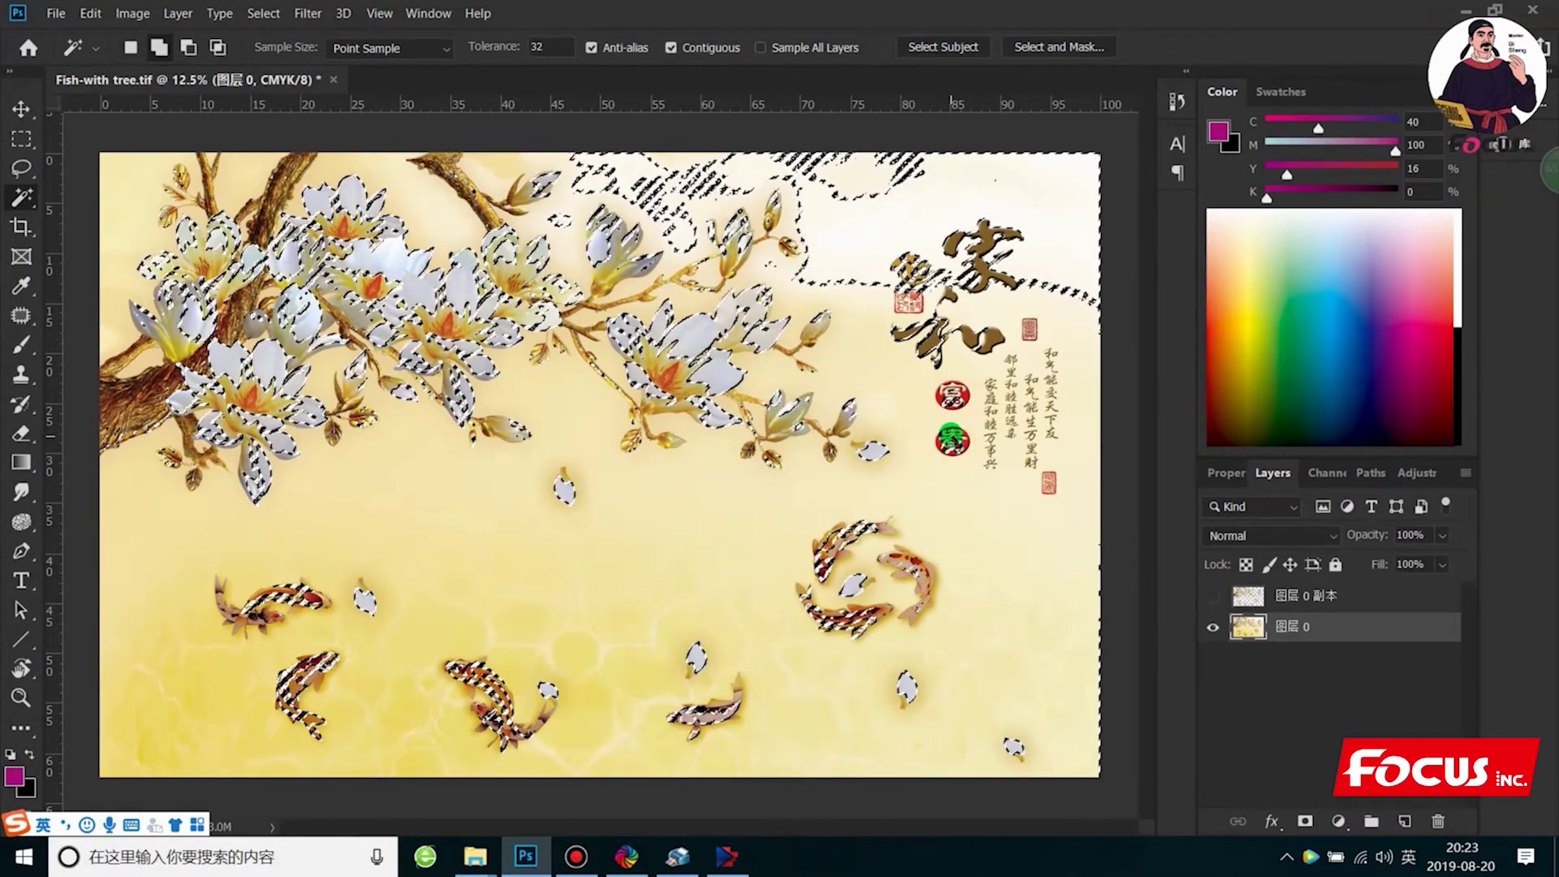
{"action": "left_click", "coordinate": [898, 439], "text": "shift"}
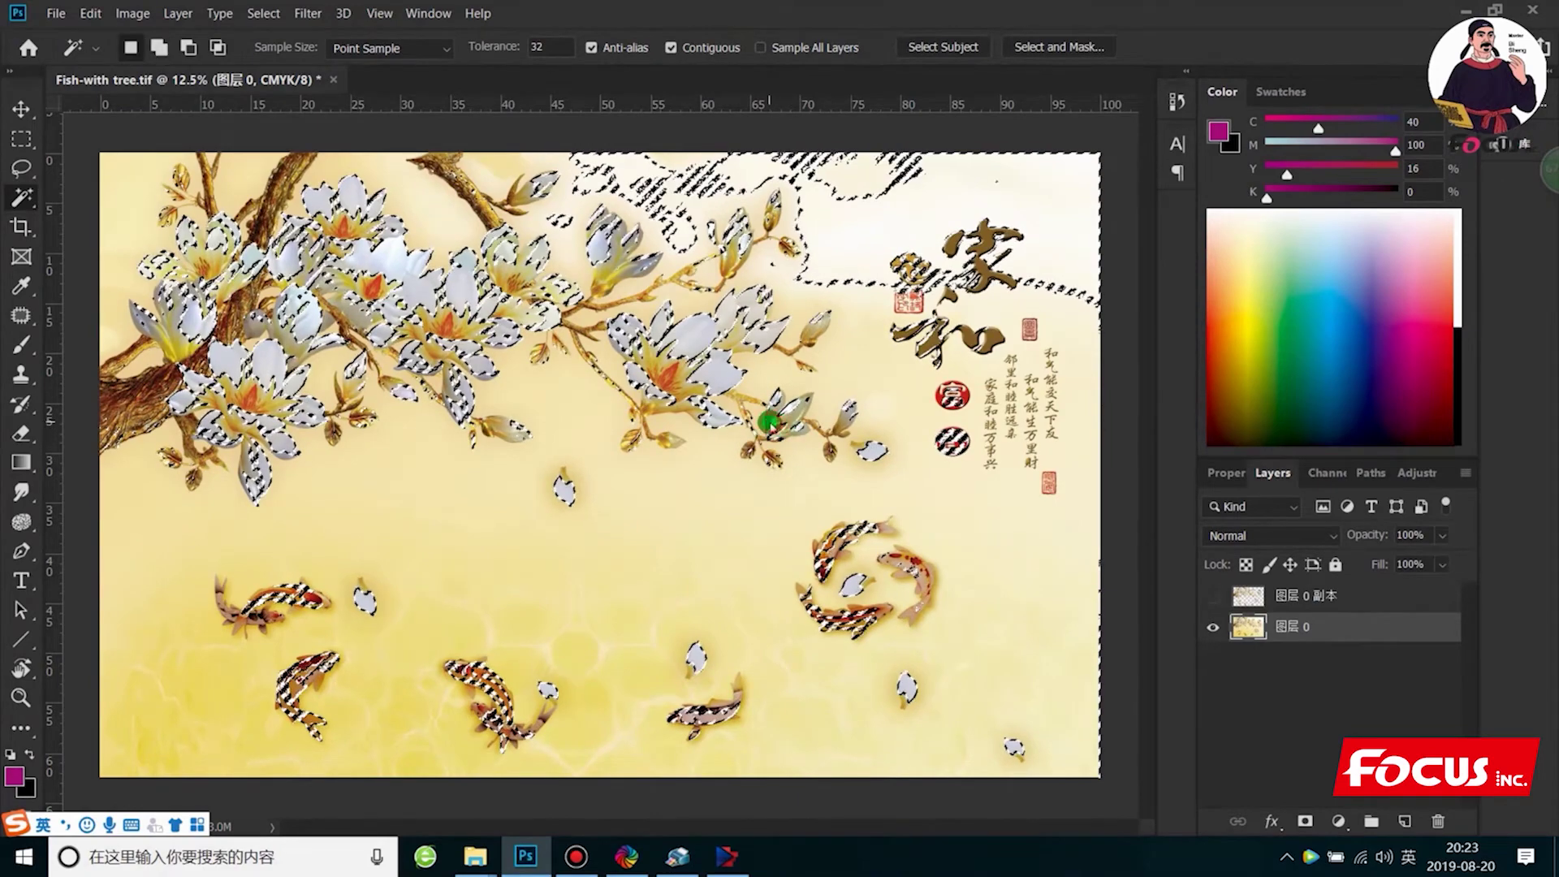
{"action": "left_click", "coordinate": [773, 417], "text": "shift"}
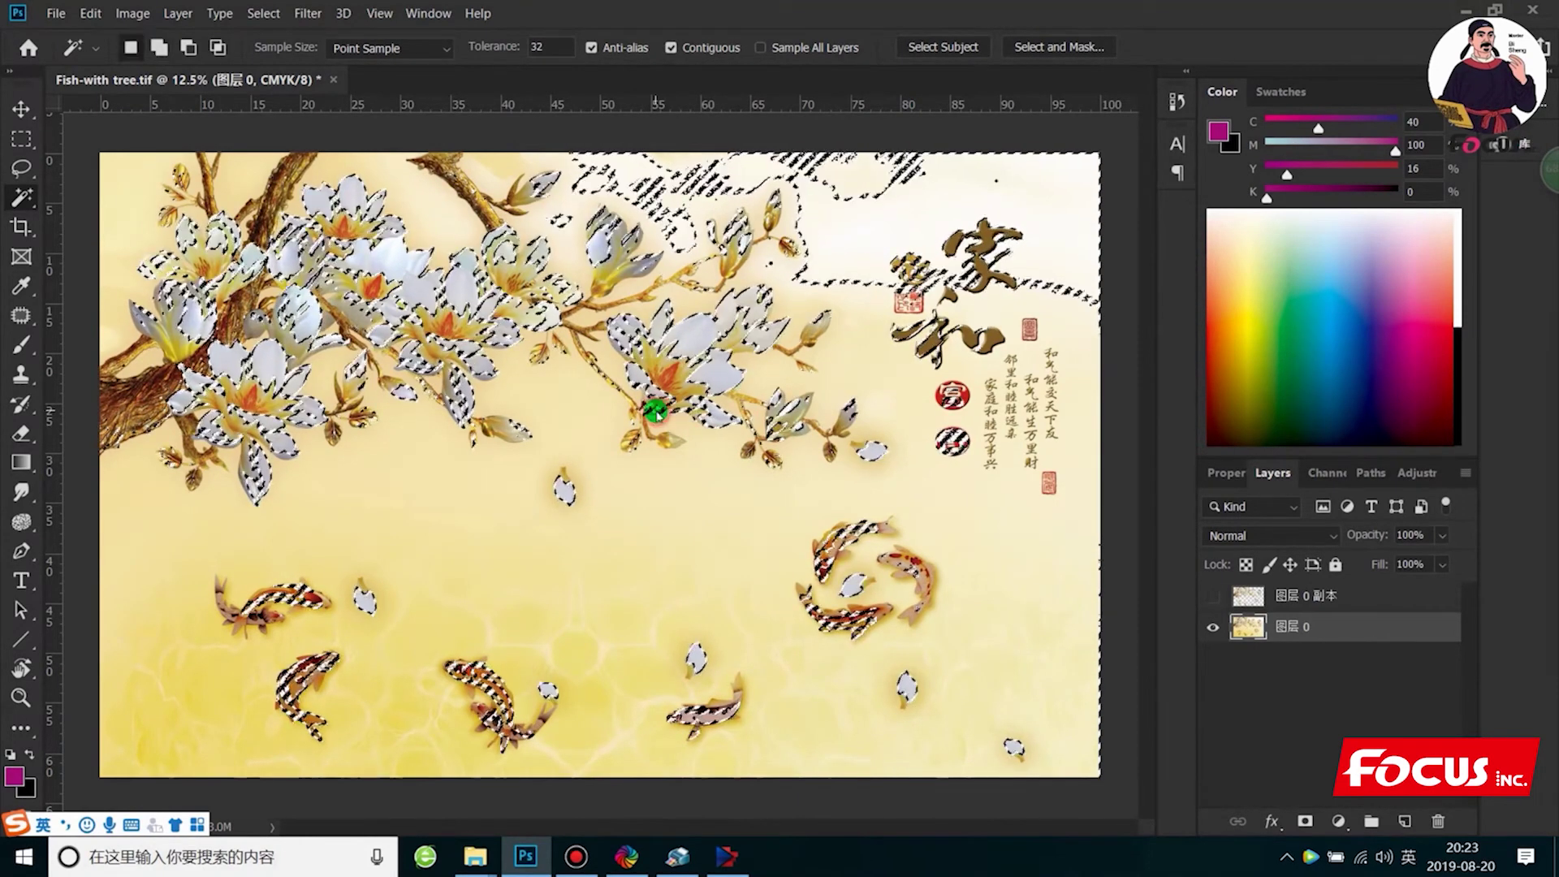
{"action": "left_click", "coordinate": [771, 442], "text": "shift"}
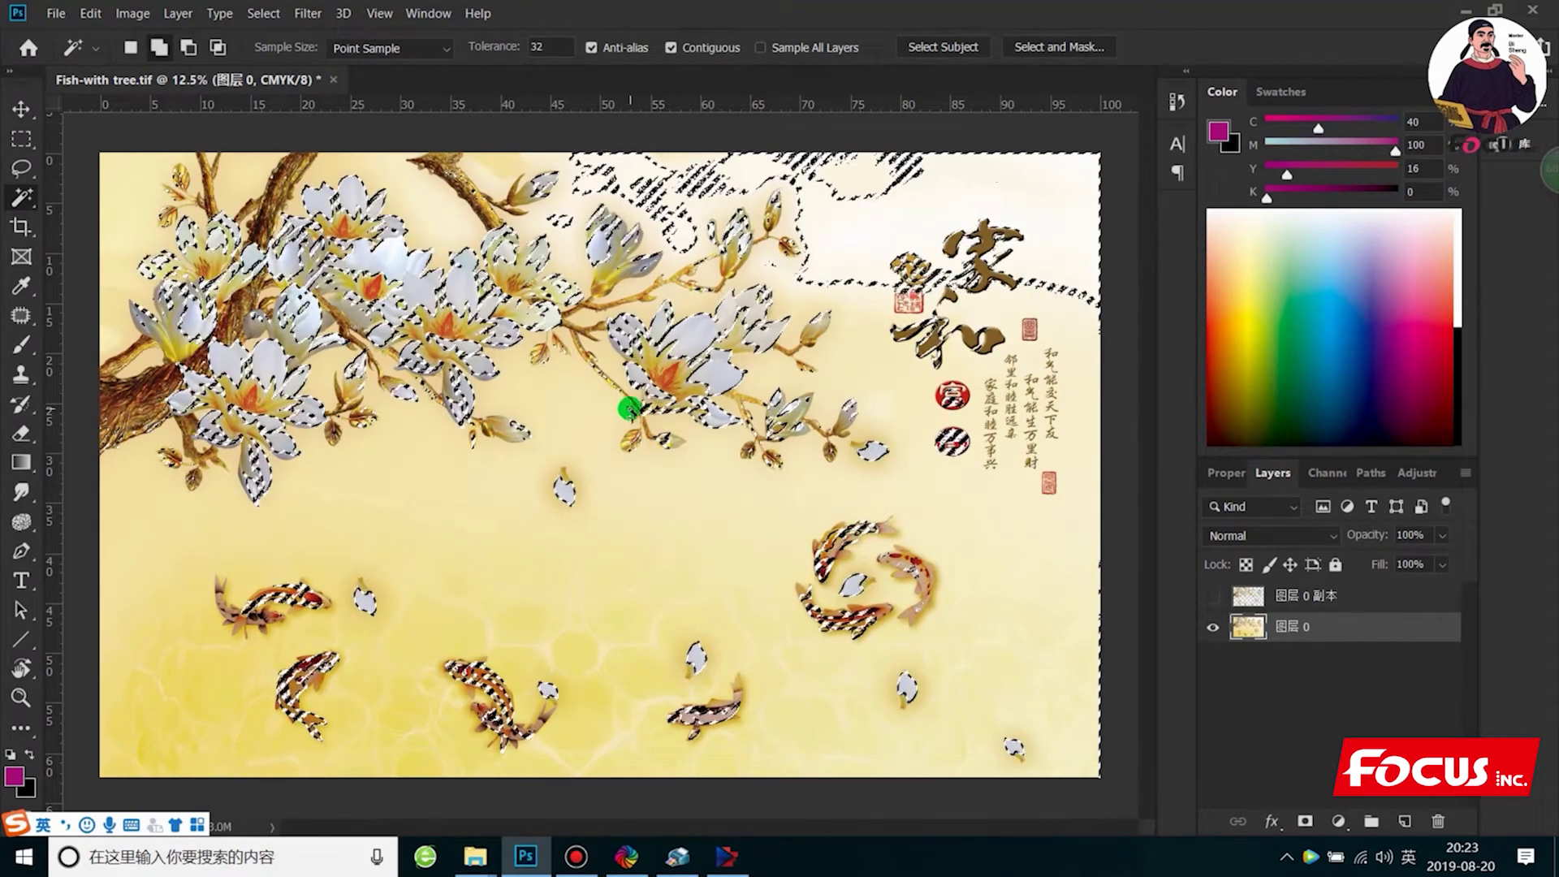
Add the brown branch at the upper edge of the picture, above the magnolias, to the selection
{"action": "left_click", "coordinate": [461, 181], "text": "shift"}
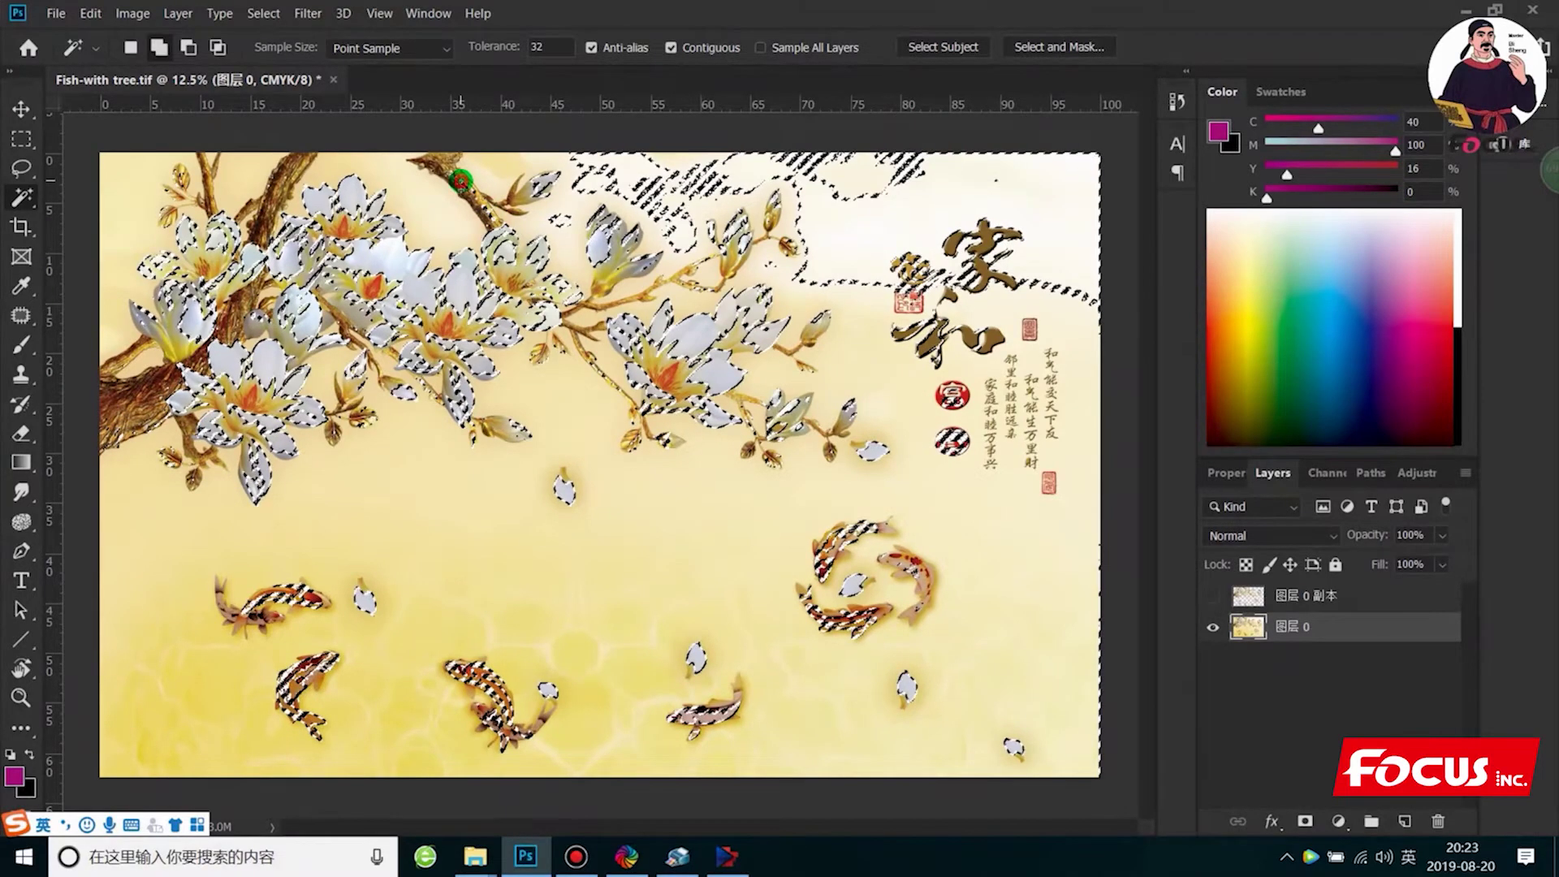
{"action": "left_click", "coordinate": [462, 188], "text": "shift"}
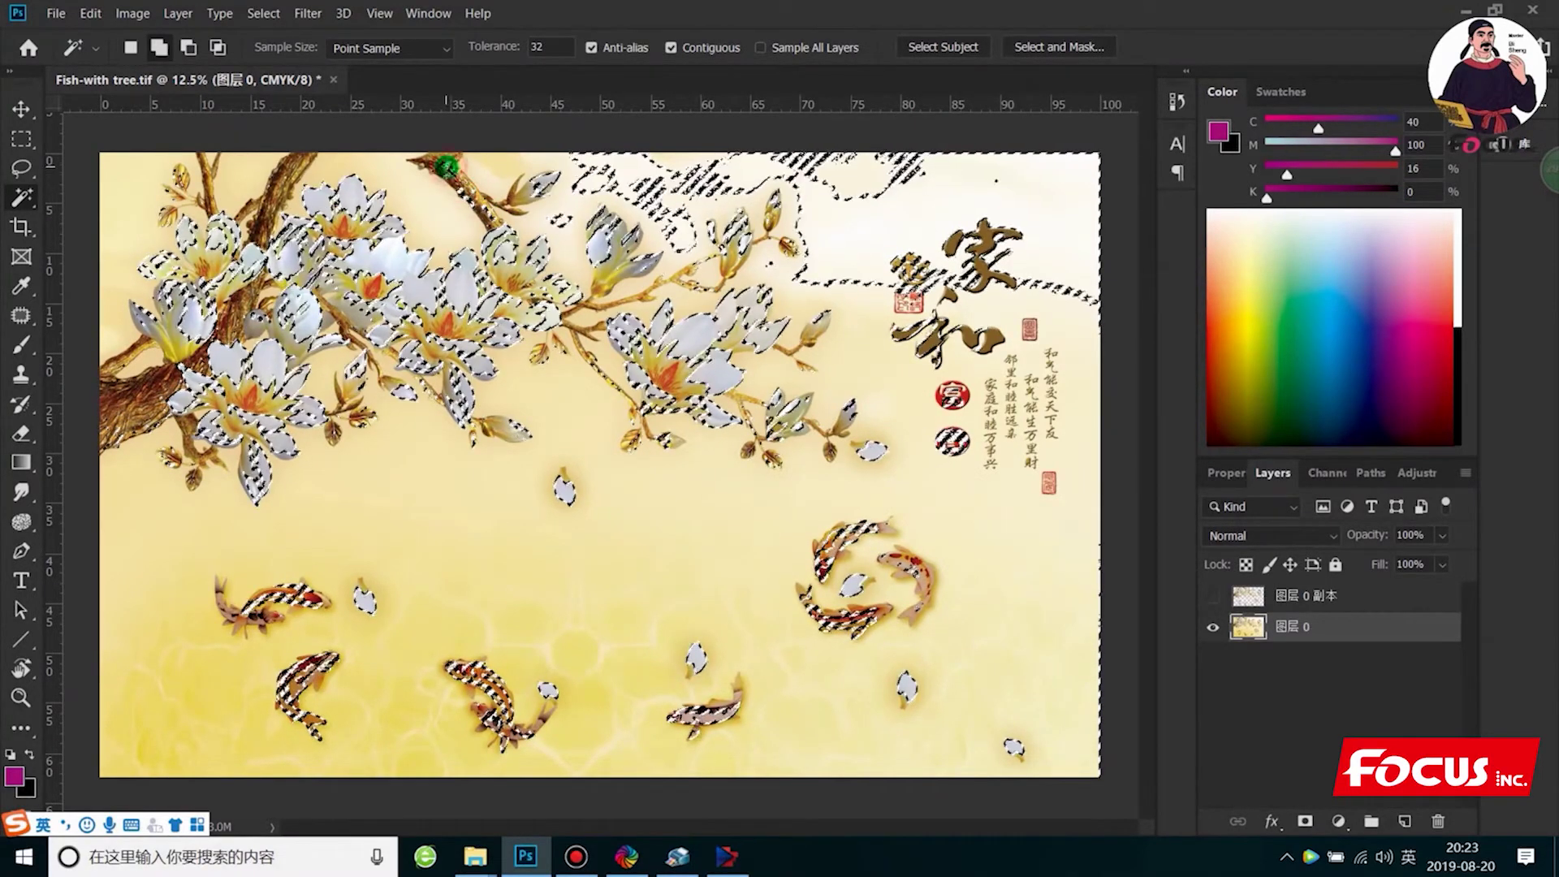
{"action": "left_click", "coordinate": [452, 169], "text": "shift"}
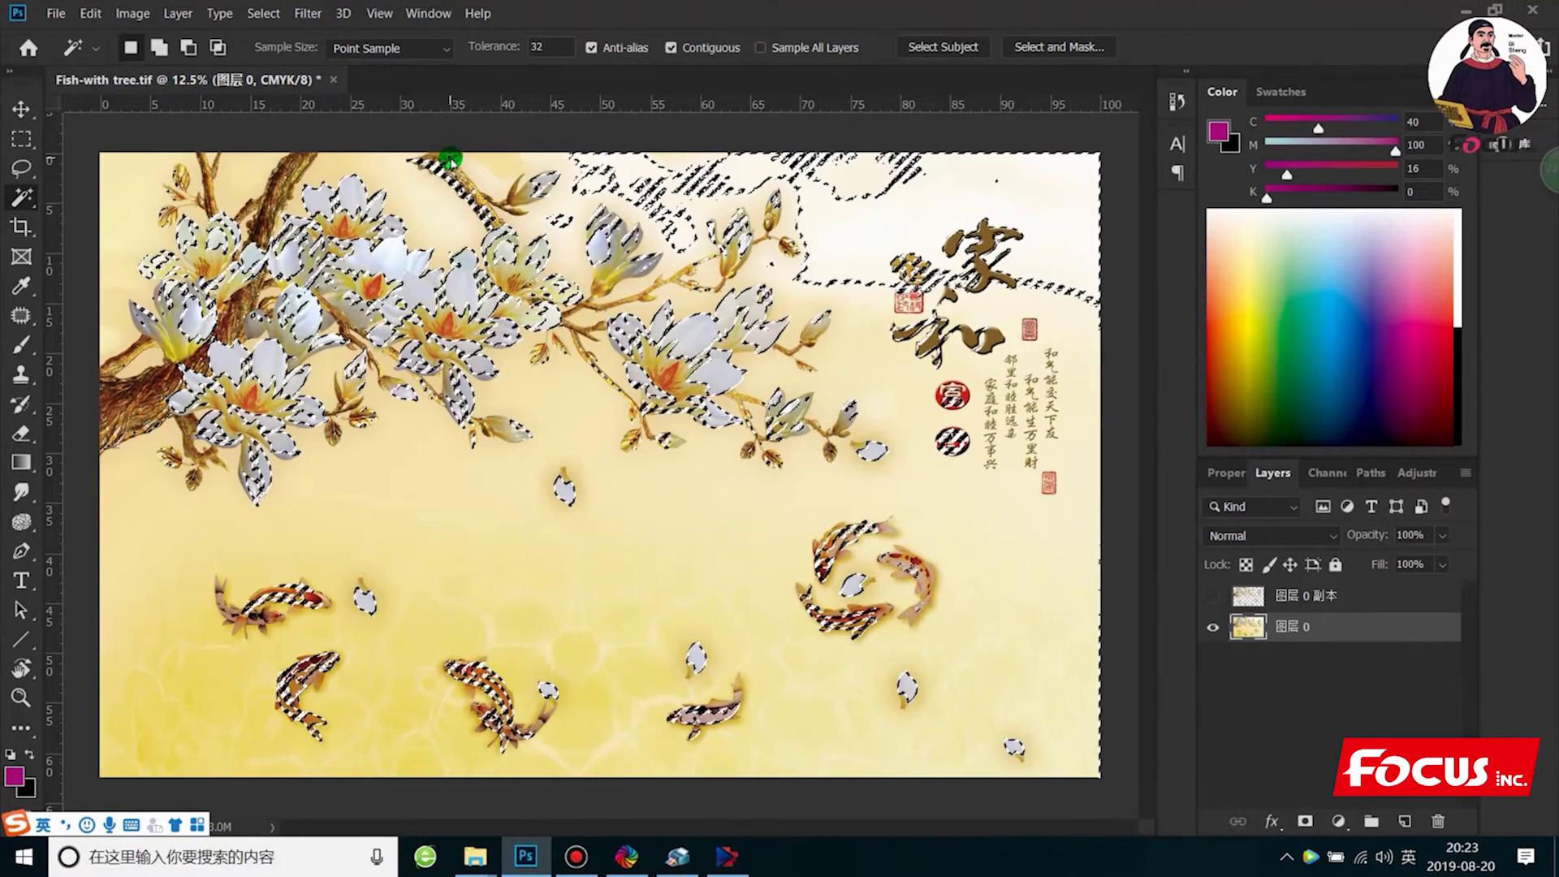
{"action": "left_click", "coordinate": [435, 162], "text": "shift"}
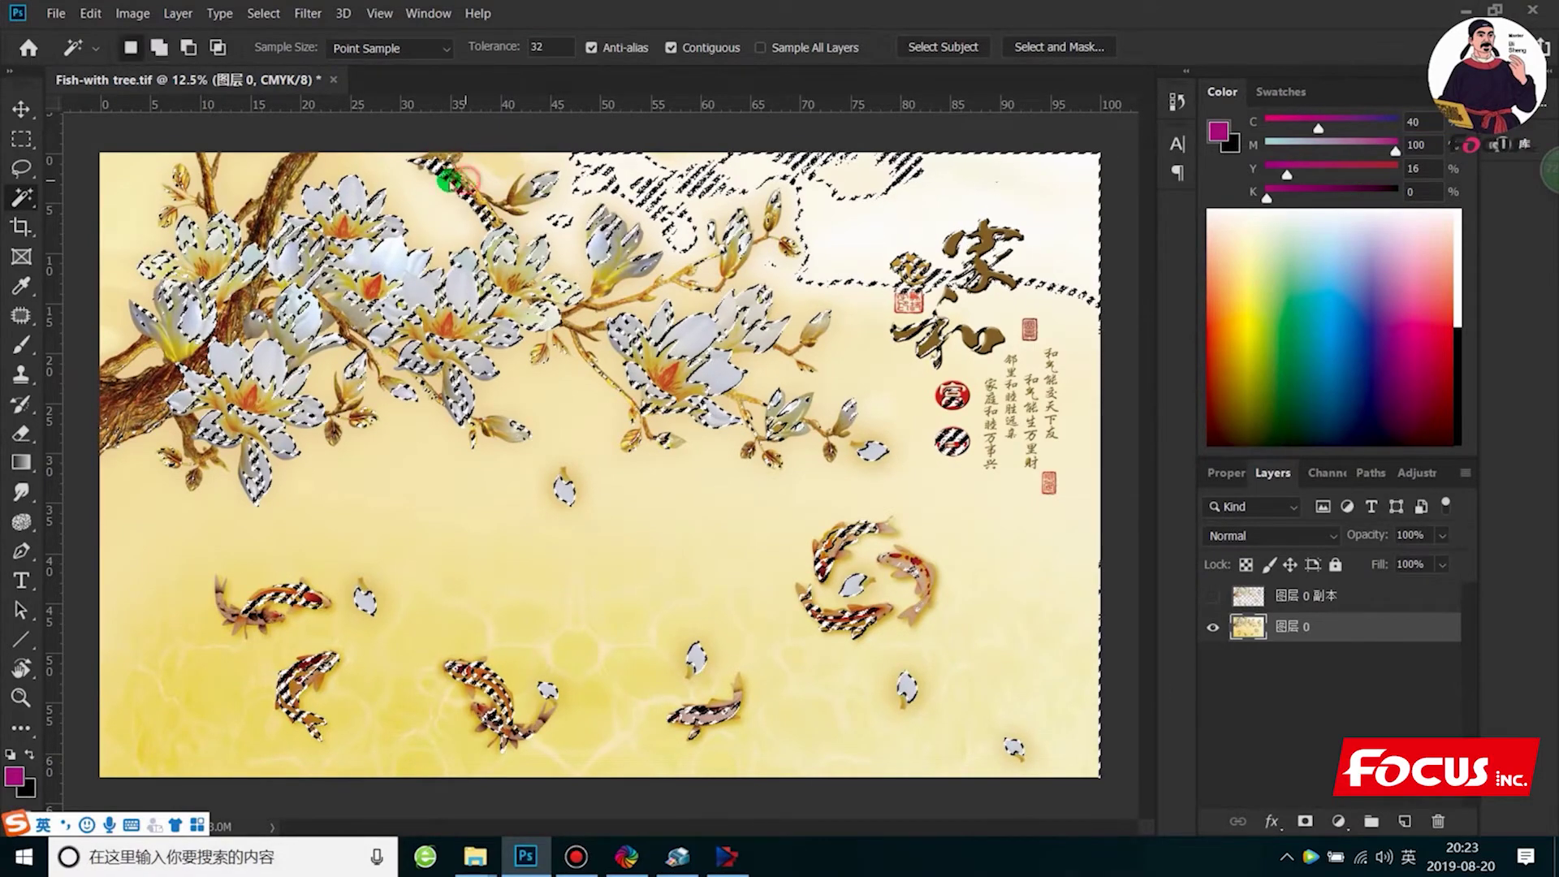
Add the upper and lower parts of the thick brown tree trunk to the selection
{"action": "left_click", "coordinate": [287, 192], "text": "shift"}
{"action": "left_click", "coordinate": [260, 217], "text": "shift"}
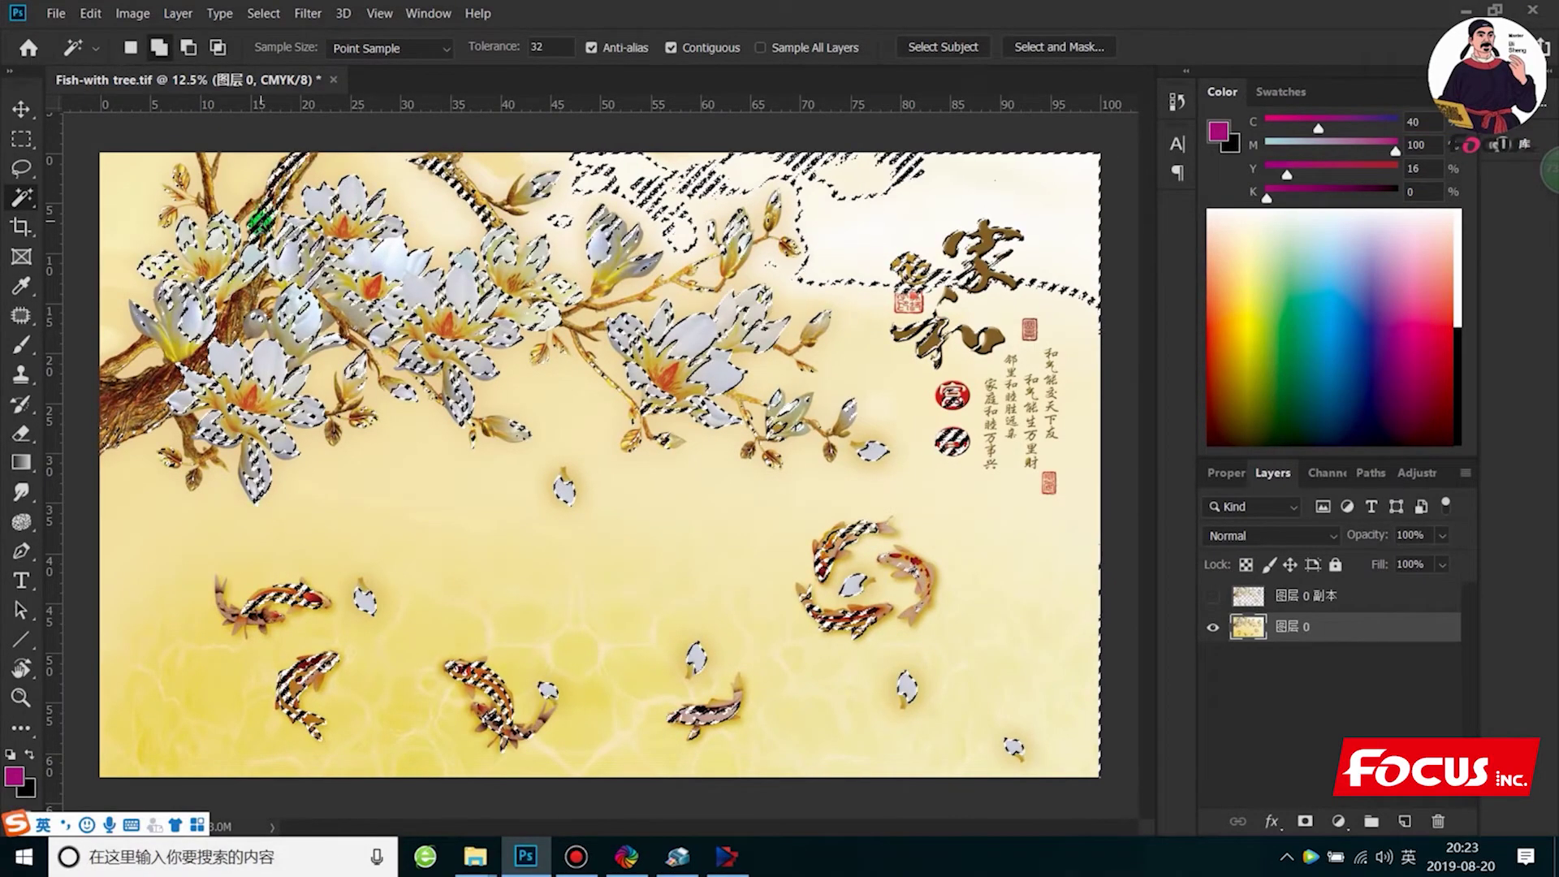
{"action": "left_click", "coordinate": [143, 398], "text": "shift"}
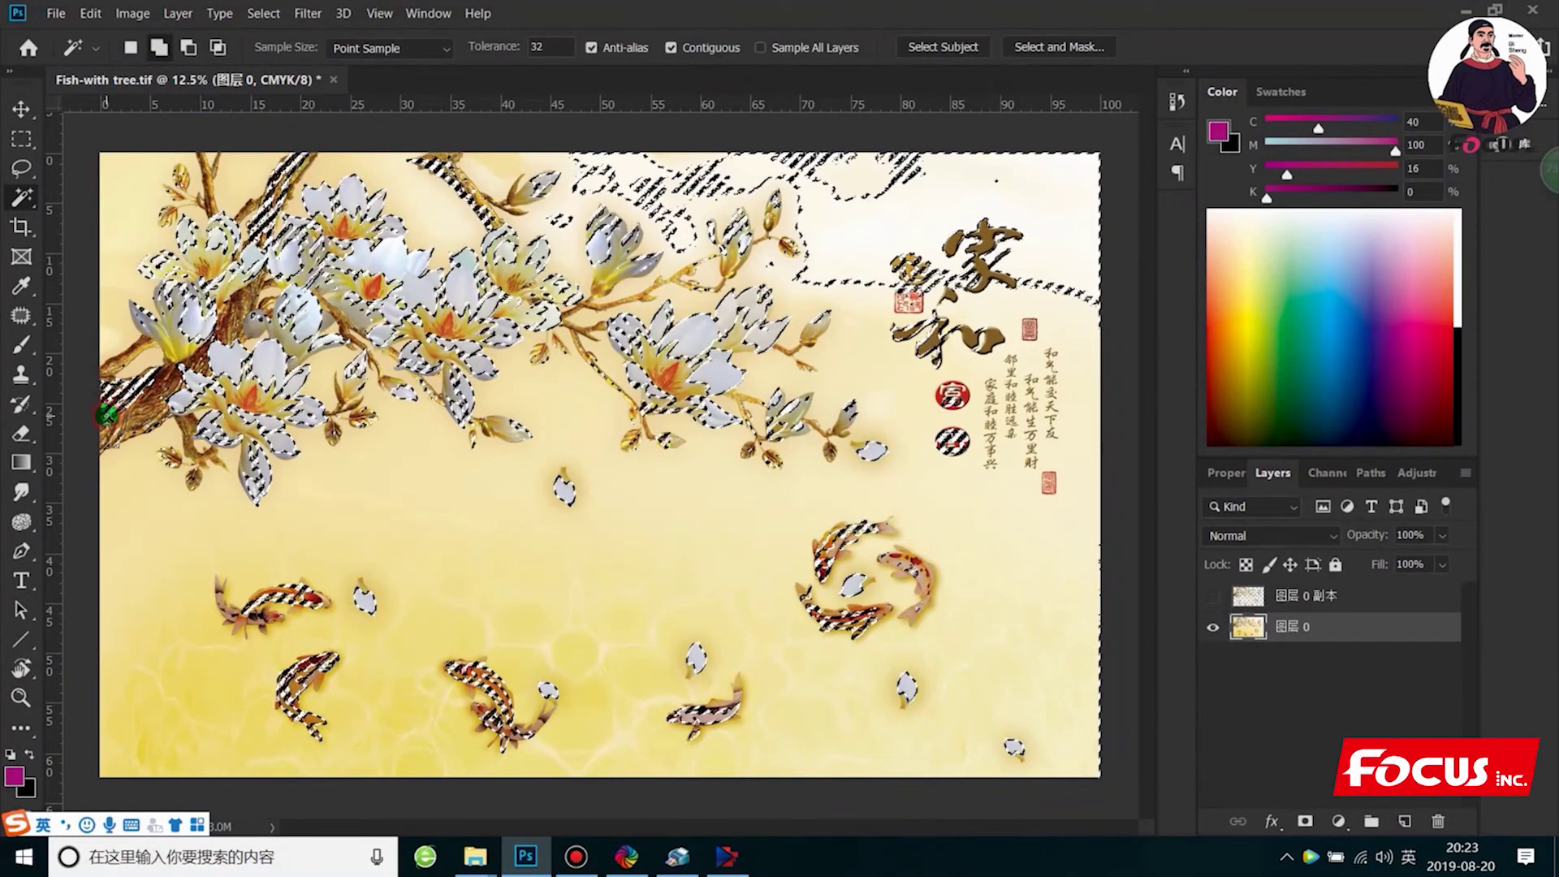
{"action": "left_click", "coordinate": [136, 354]}
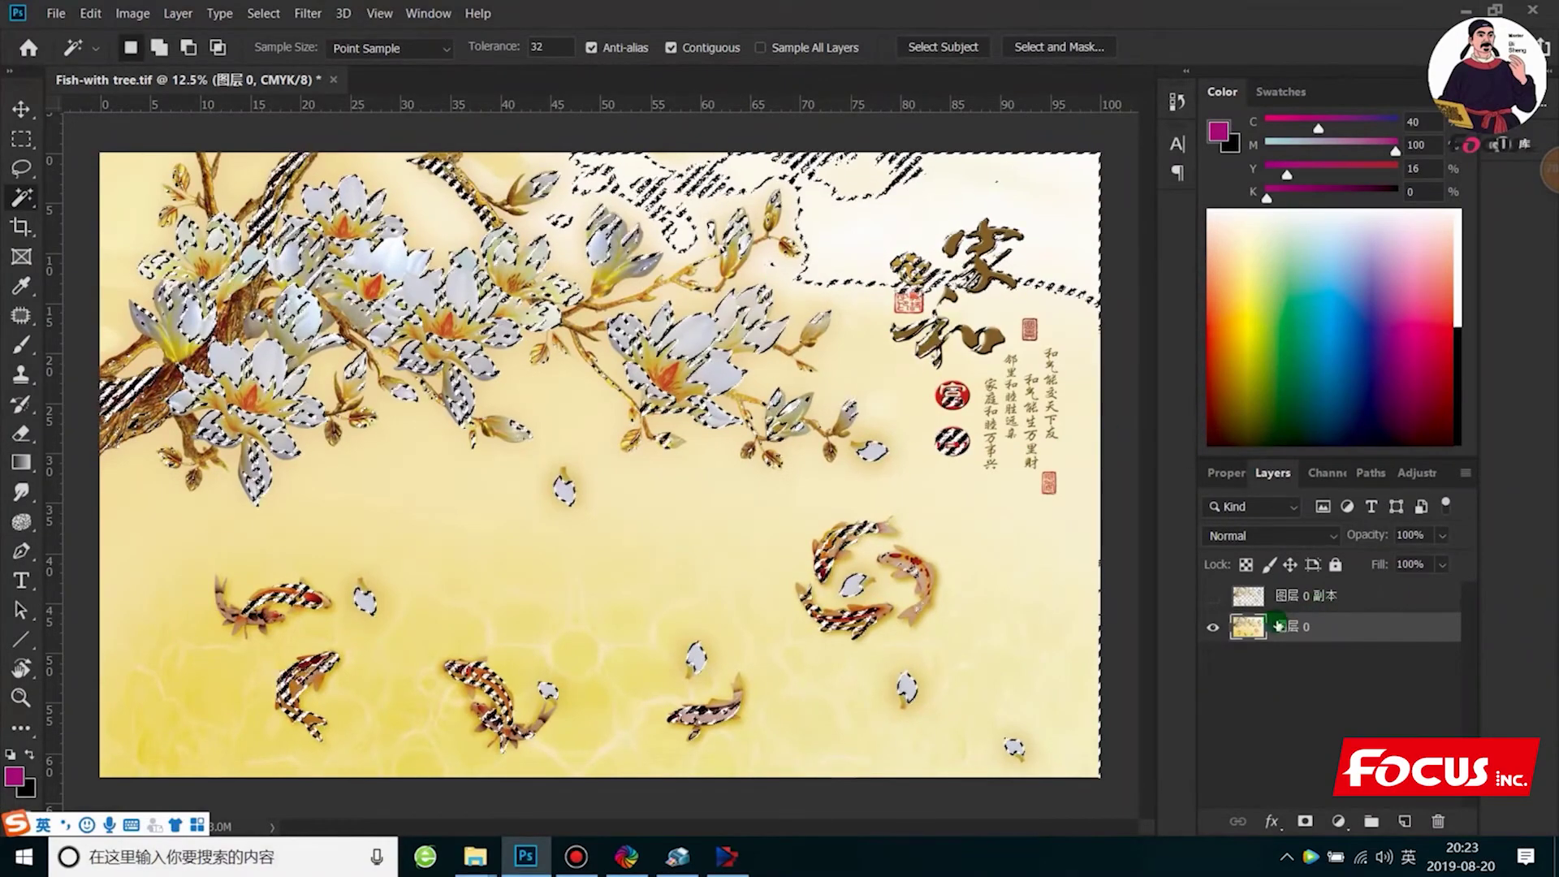
Start a new spot channel from the current selection
{"action": "left_click_drag", "start_coordinate": [1279, 621], "coordinate": [1242, 608]}
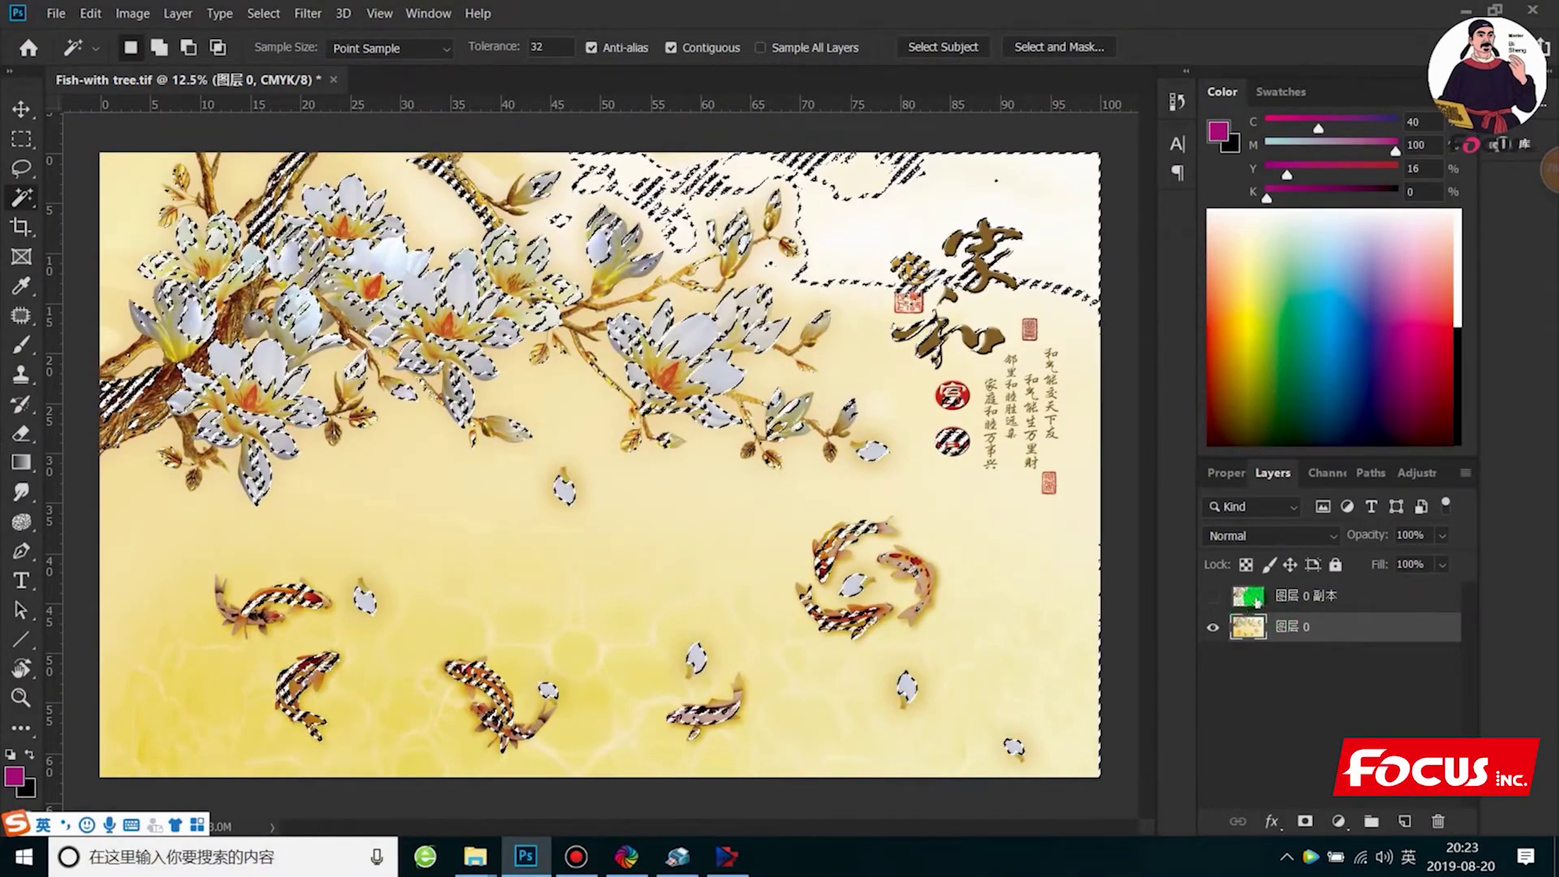
{"action": "left_click", "coordinate": [1334, 474]}
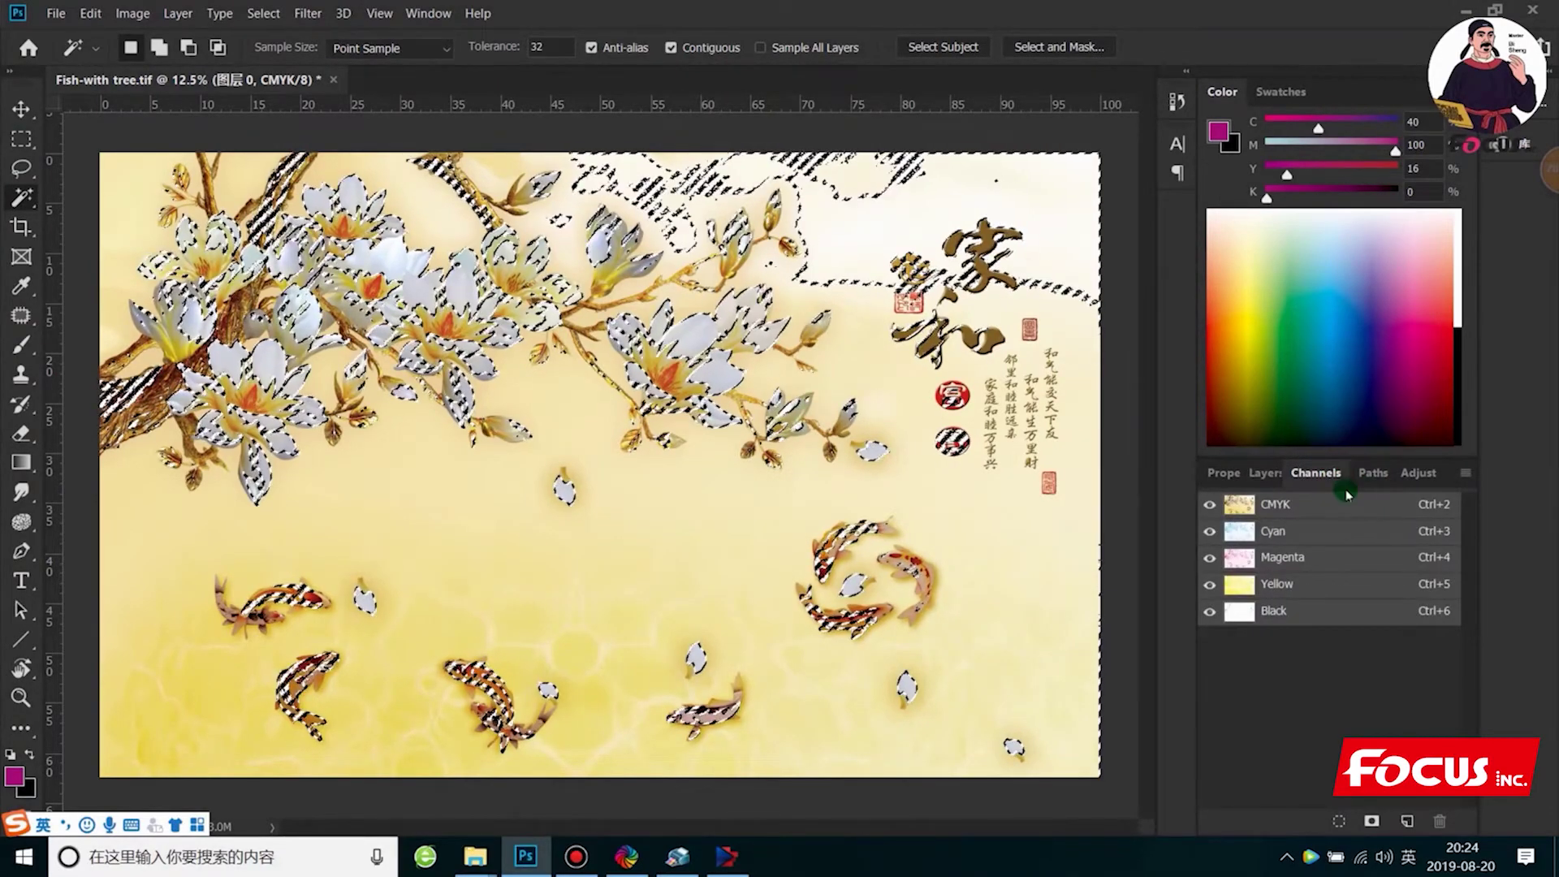
{"action": "left_click", "coordinate": [1283, 506]}
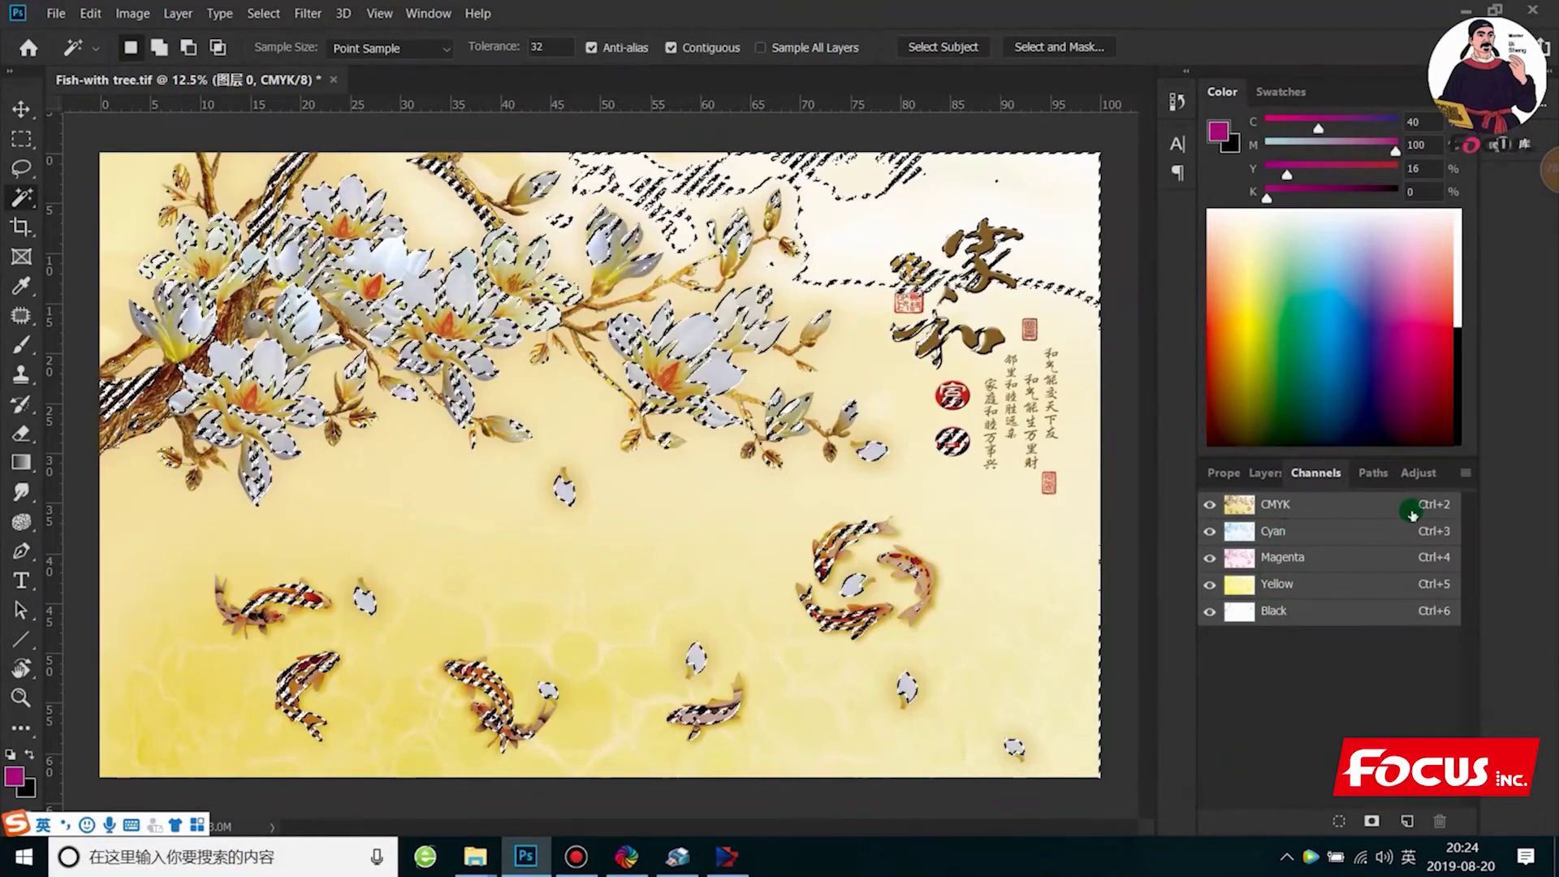
{"action": "left_click", "coordinate": [1461, 479]}
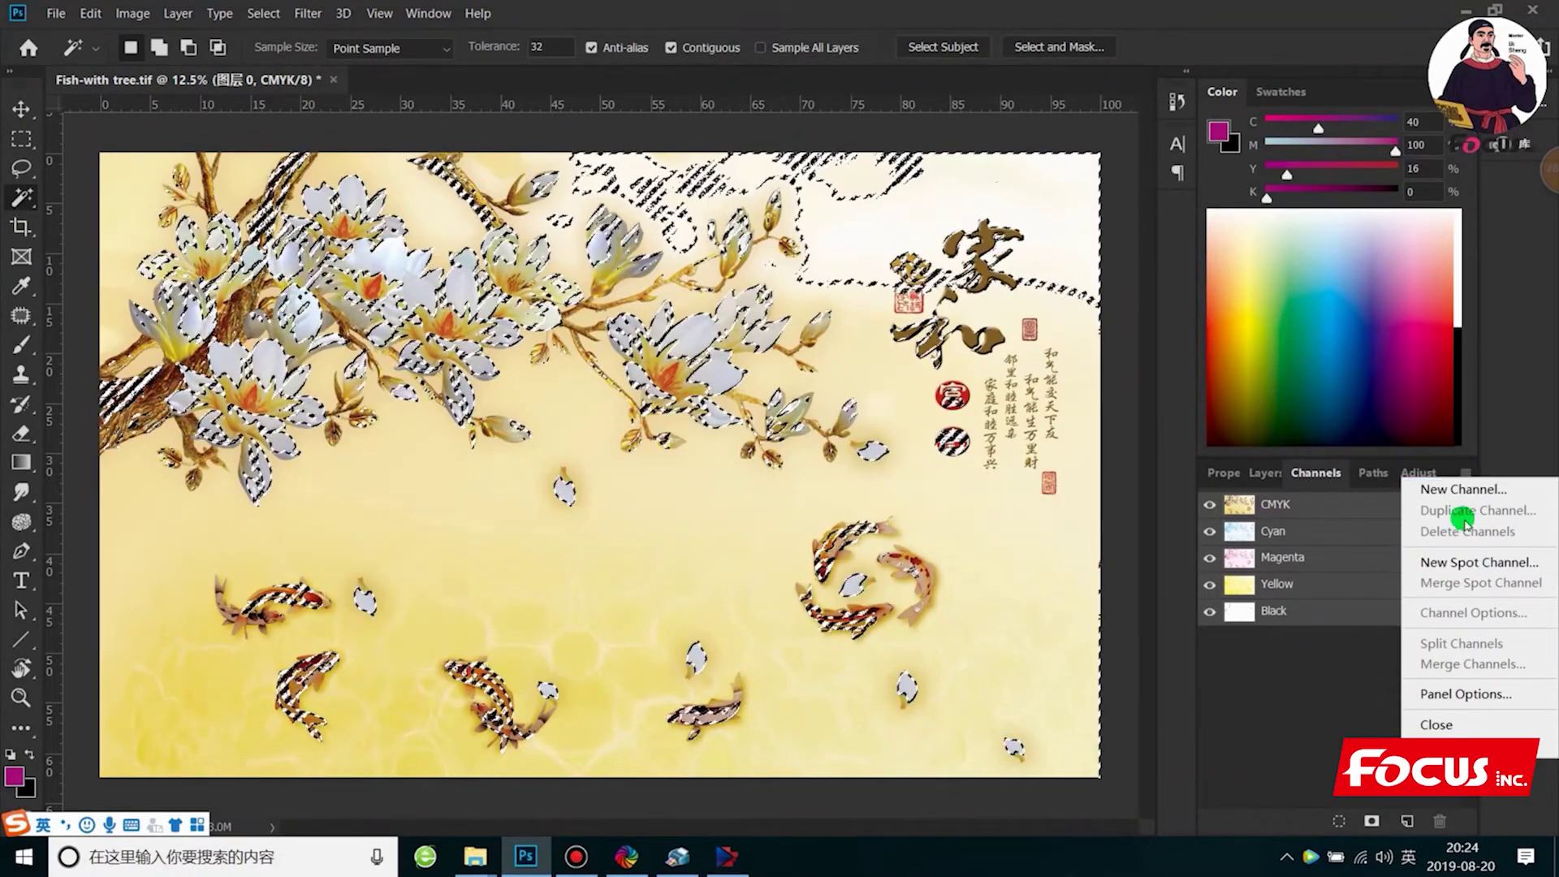
{"action": "left_click", "coordinate": [1475, 563]}
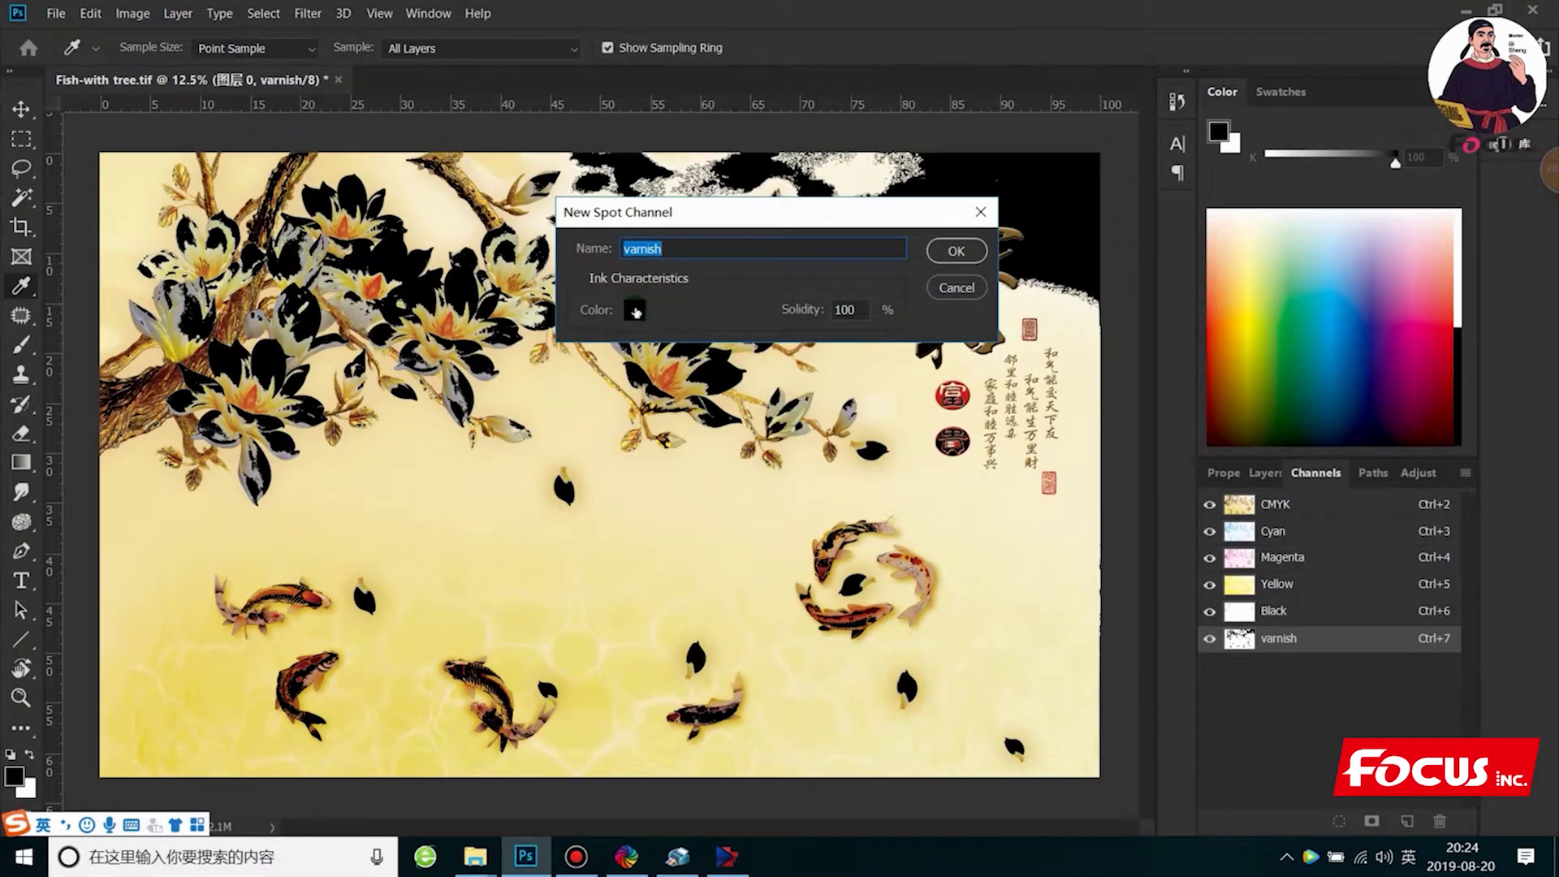
Set the varnish spot channel's ink color to C 100, M 100, Y 100, K 100 and create the channel
{"action": "left_click", "coordinate": [634, 309]}
{"action": "left_click", "coordinate": [1240, 650]}
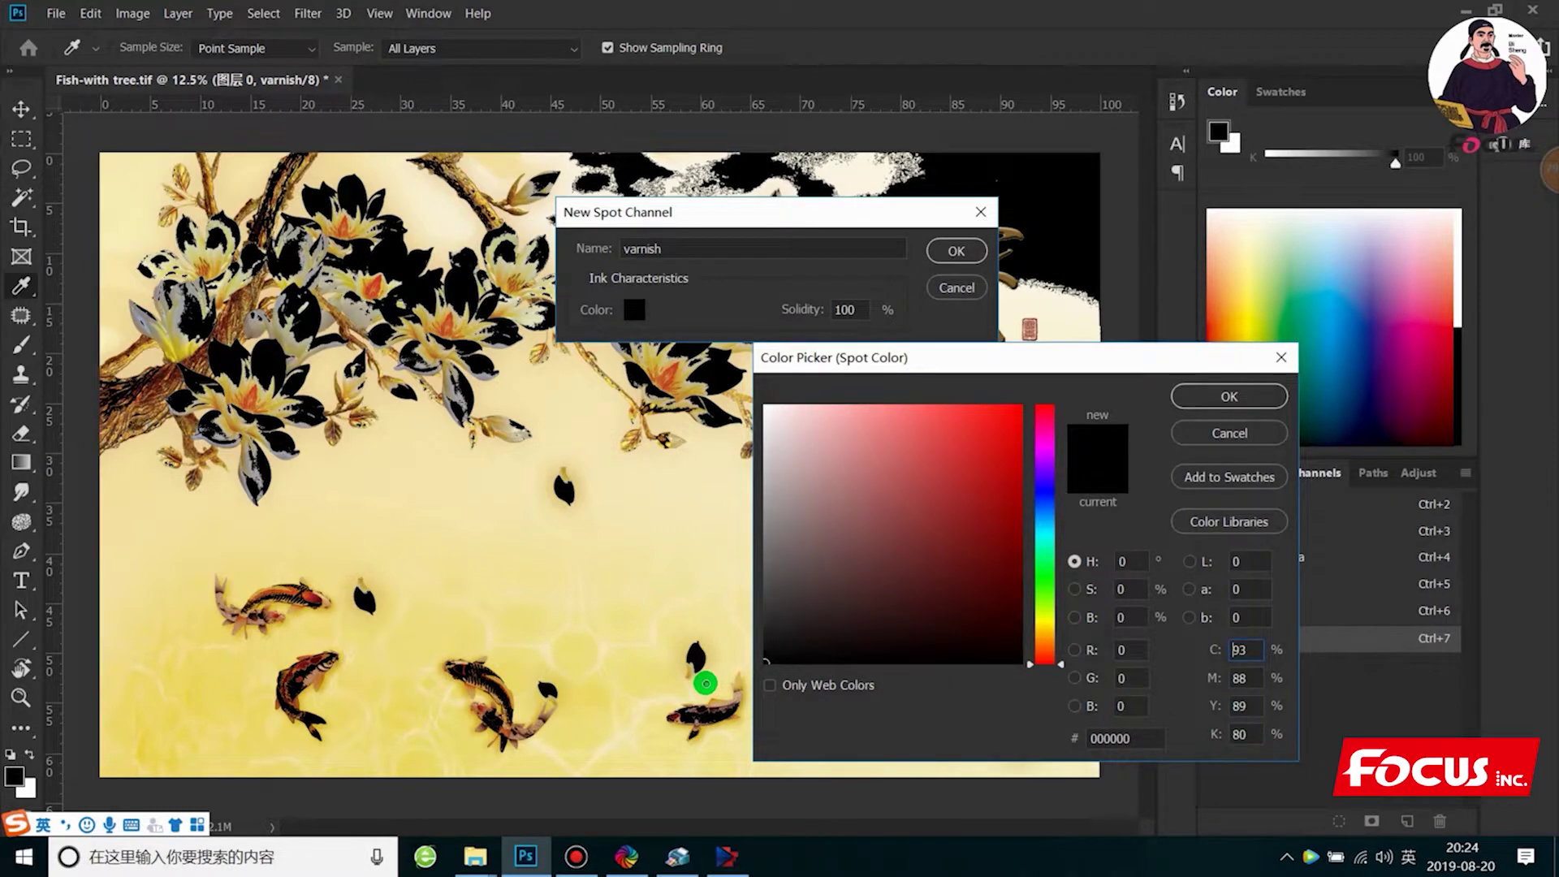
{"action": "left_click", "coordinate": [1240, 650]}
{"action": "type", "text": "100"}
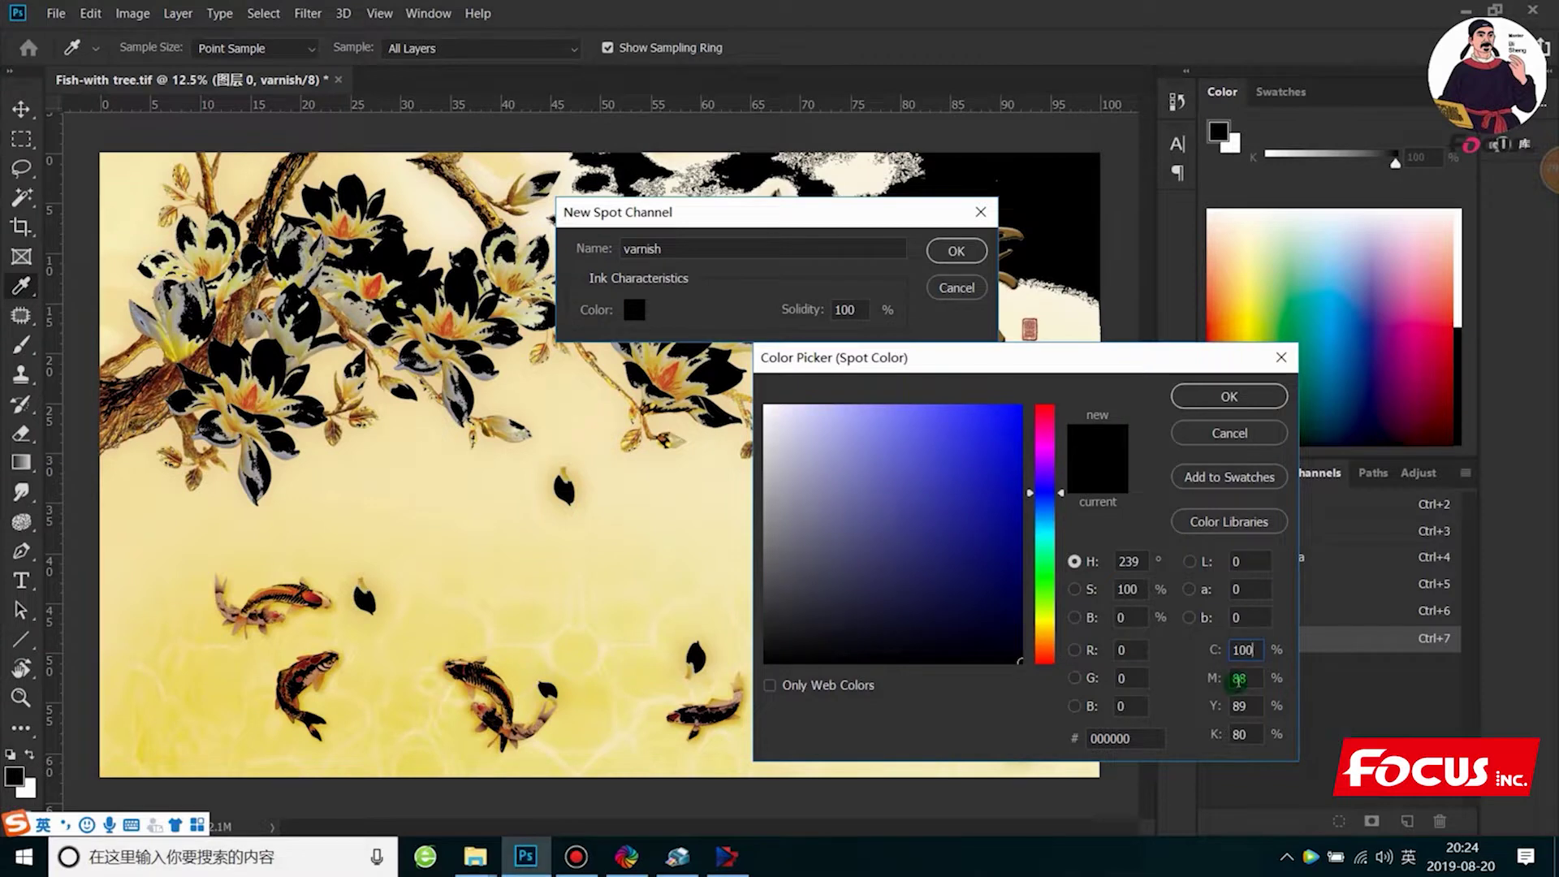
{"action": "type", "text": "100"}
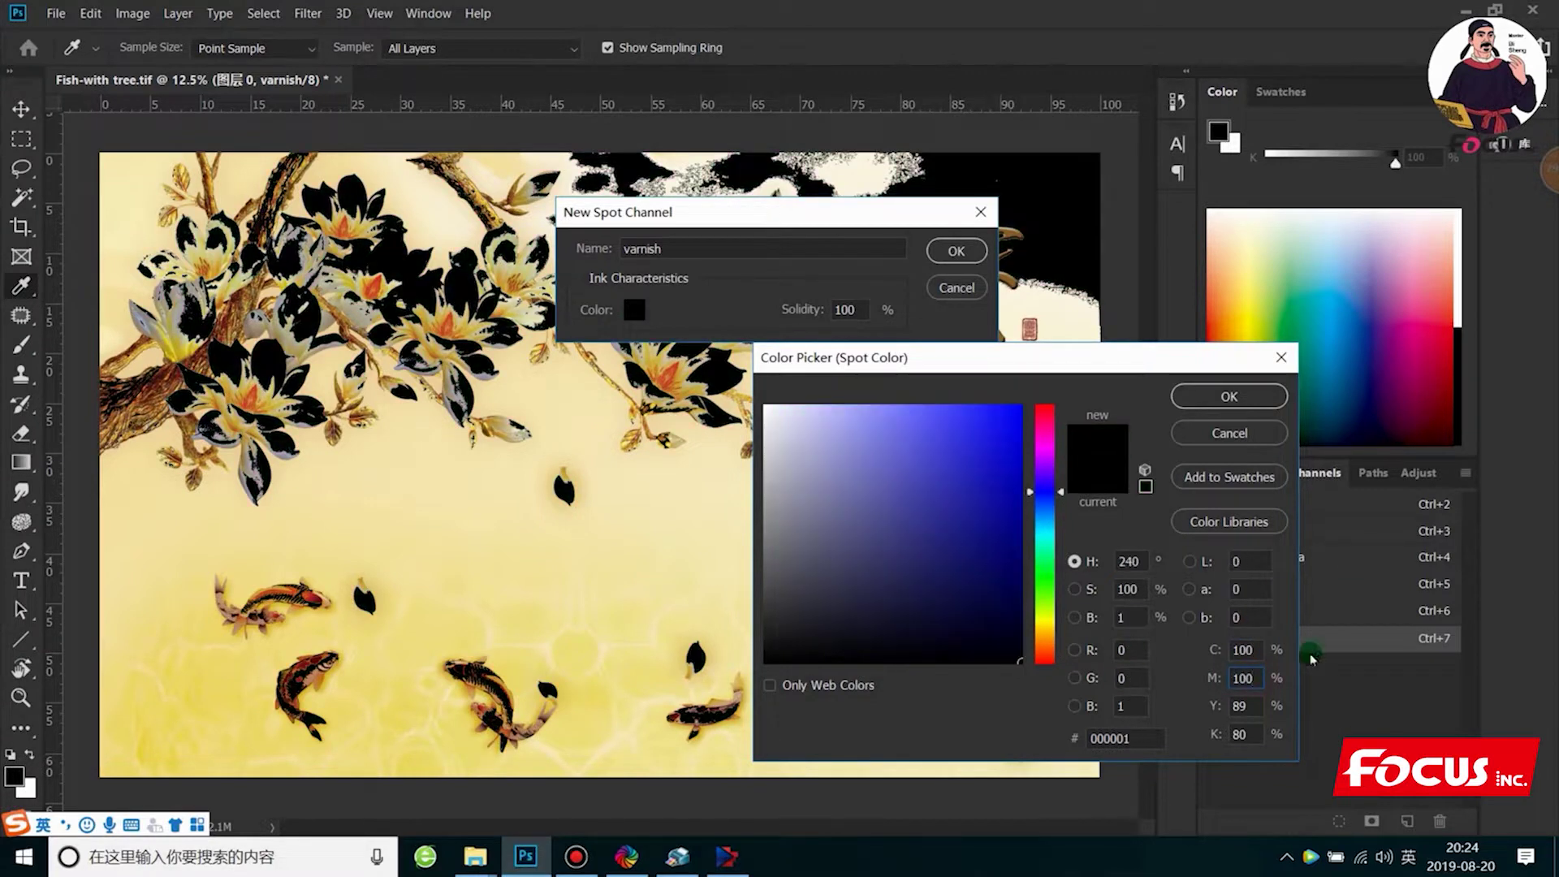
{"action": "key", "text": "Tab"}
{"action": "type", "text": "100"}
{"action": "key", "text": "Tab"}
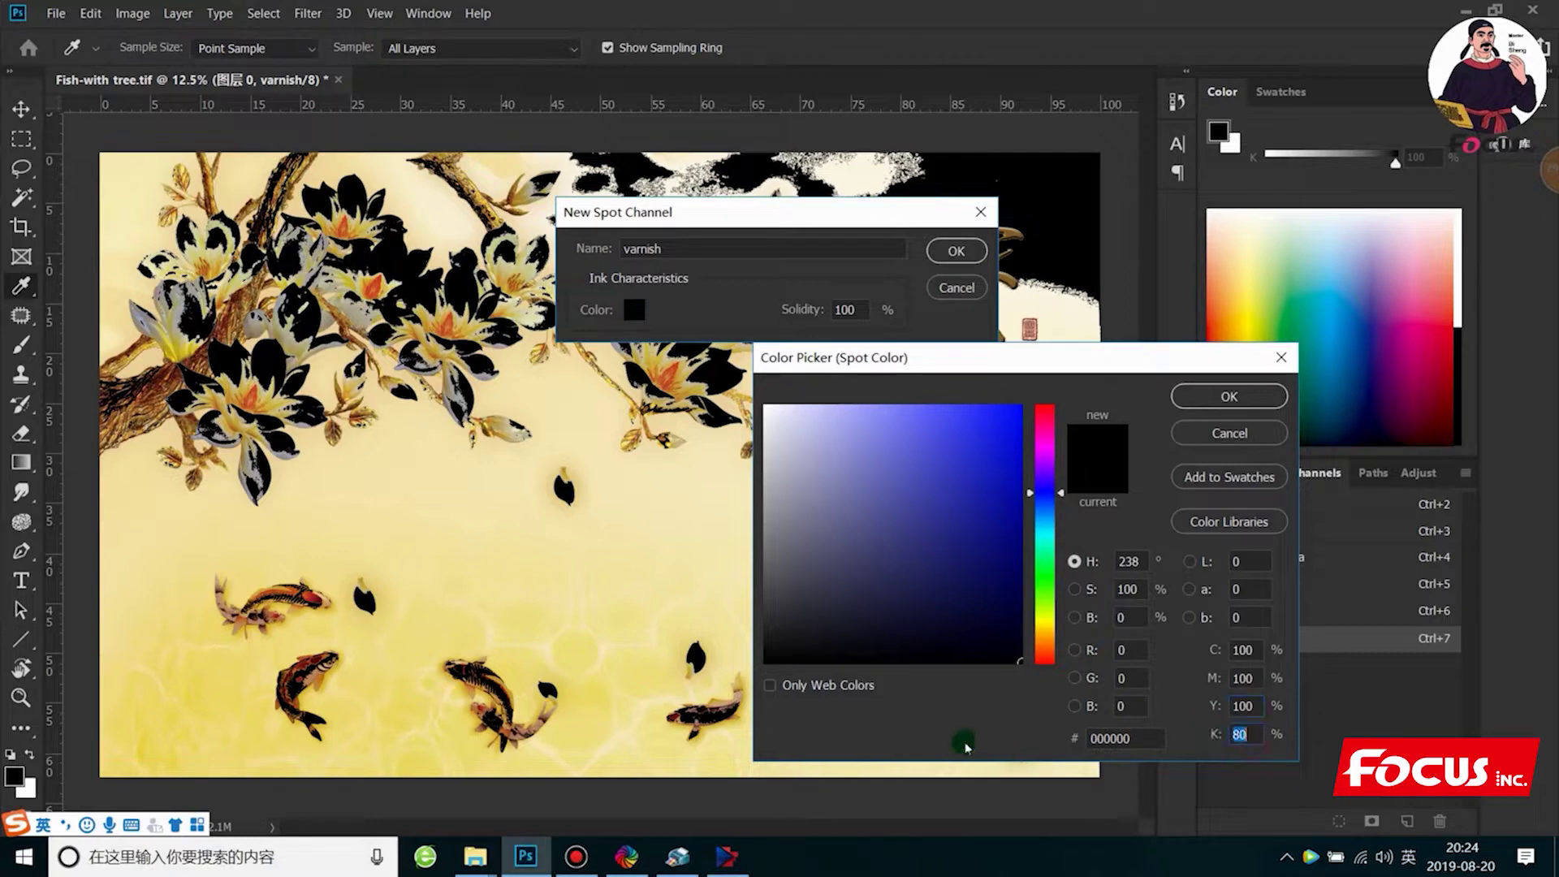
{"action": "type", "text": "100"}
{"action": "left_click", "coordinate": [1249, 395]}
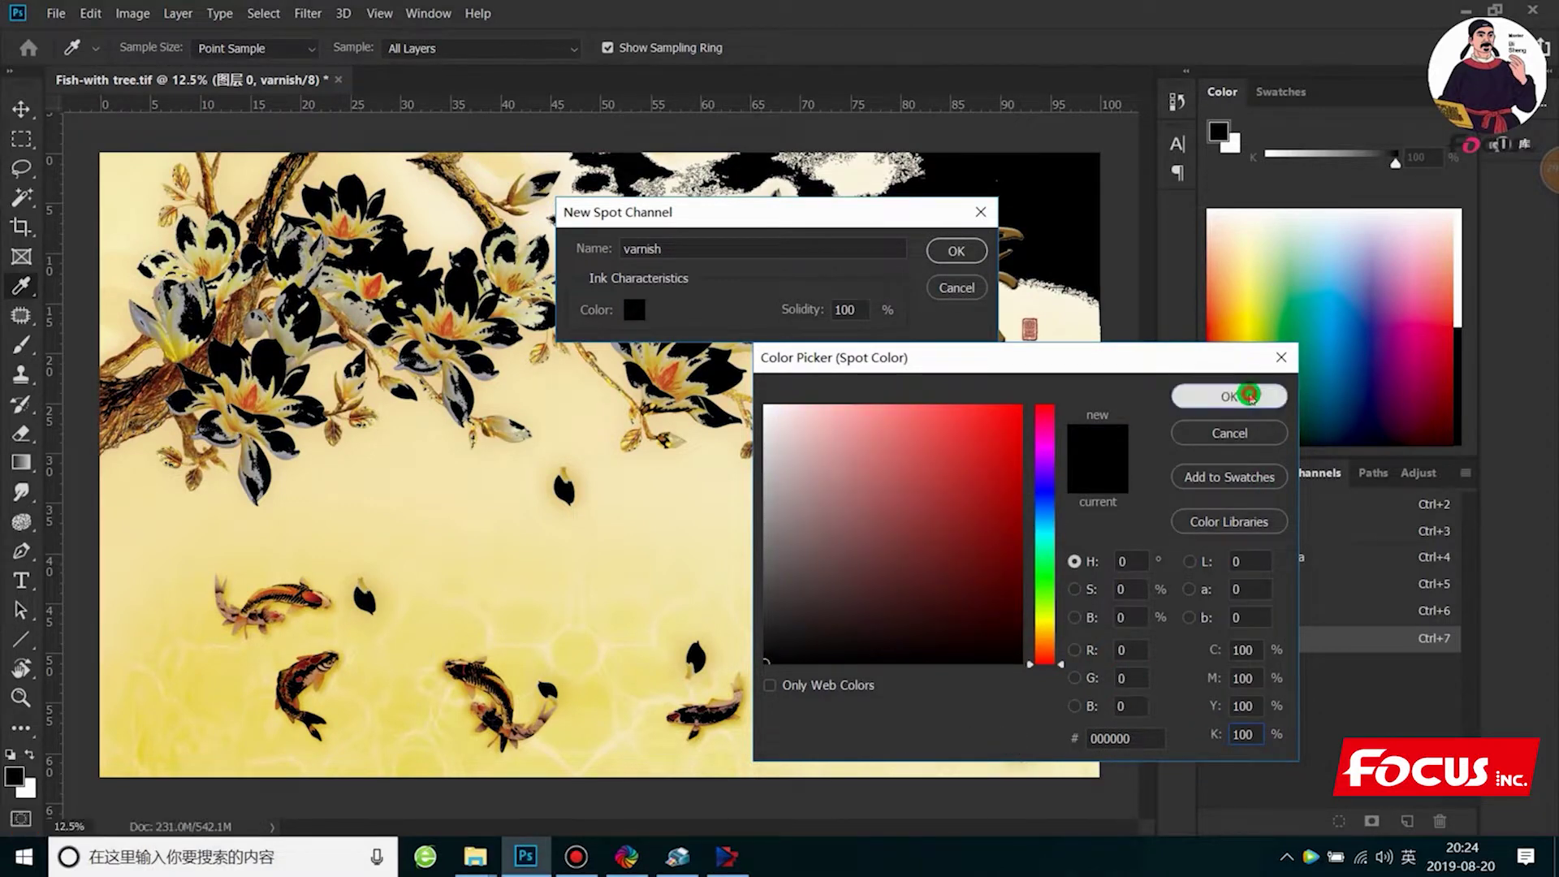
{"action": "left_click", "coordinate": [942, 253]}
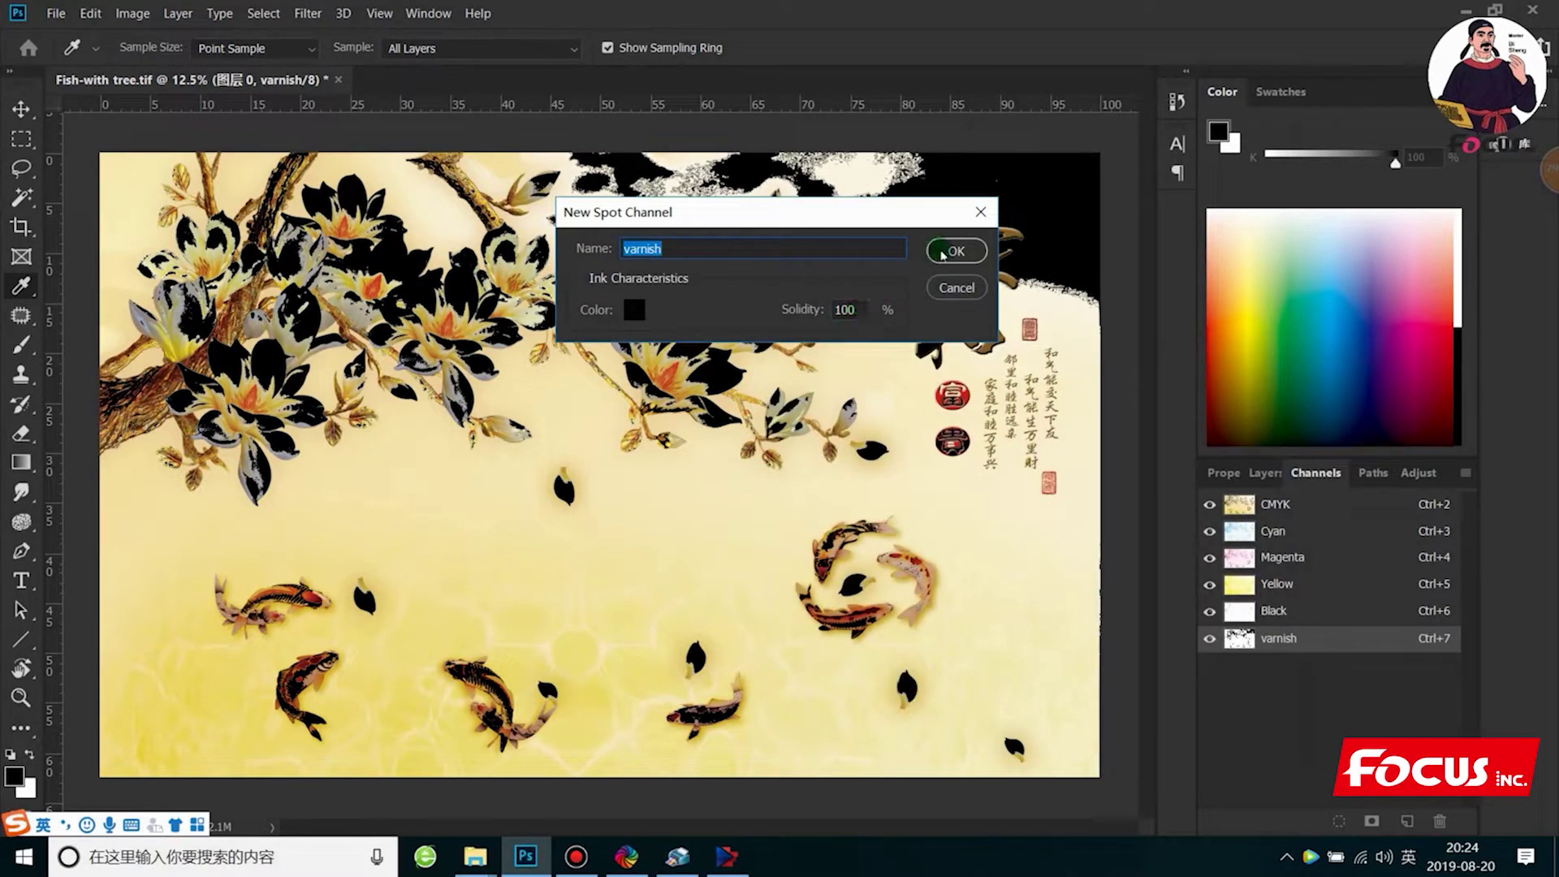
View the varnish spot channel on its own with the CMYK composite hidden
{"action": "left_click", "coordinate": [1276, 644]}
{"action": "left_click", "coordinate": [1236, 642]}
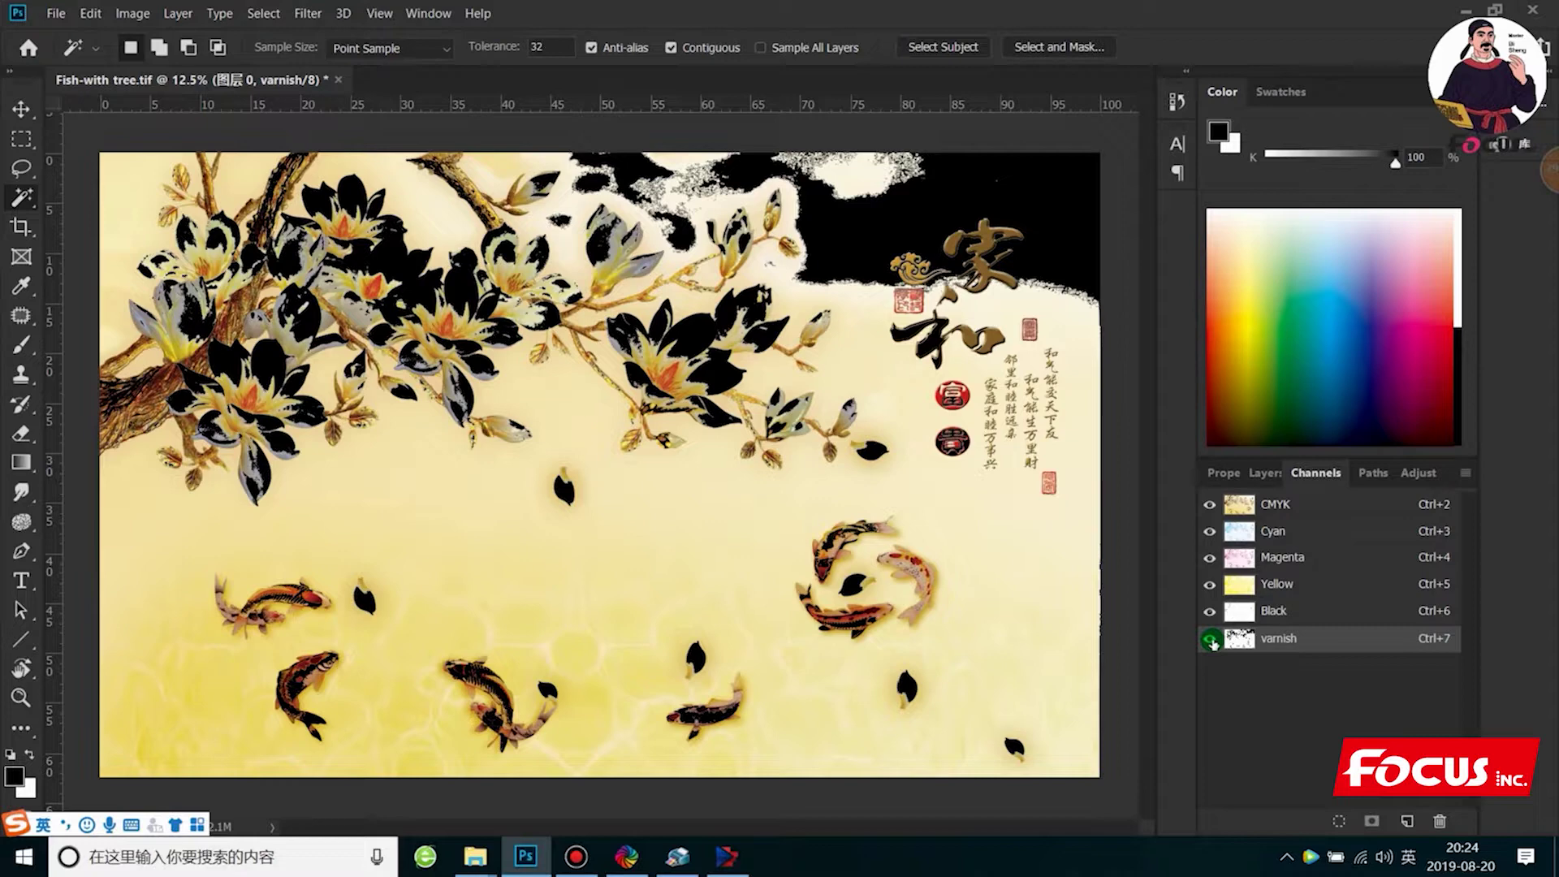
{"action": "left_click", "coordinate": [1209, 504]}
{"action": "scroll", "coordinate": [853, 533], "scroll_direction": "down", "scroll_amount": 4}
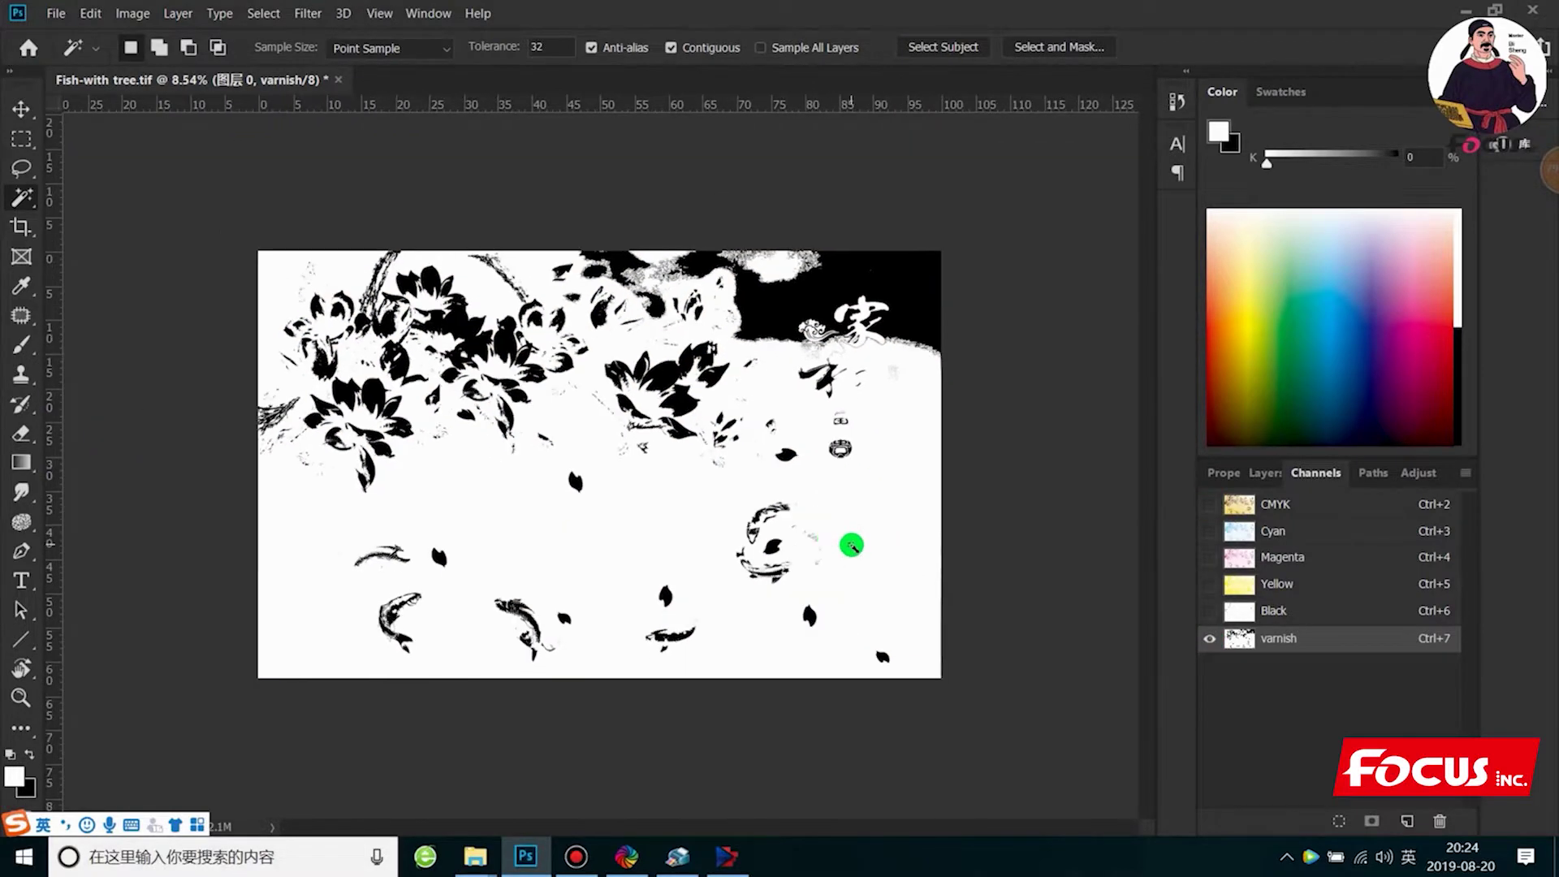
{"action": "scroll", "coordinate": [852, 533], "scroll_direction": "up", "scroll_amount": 2}
Rename the varnish spot channel to white, and hide it with the CMYK composite shown again
{"action": "double_click", "coordinate": [1289, 639]}
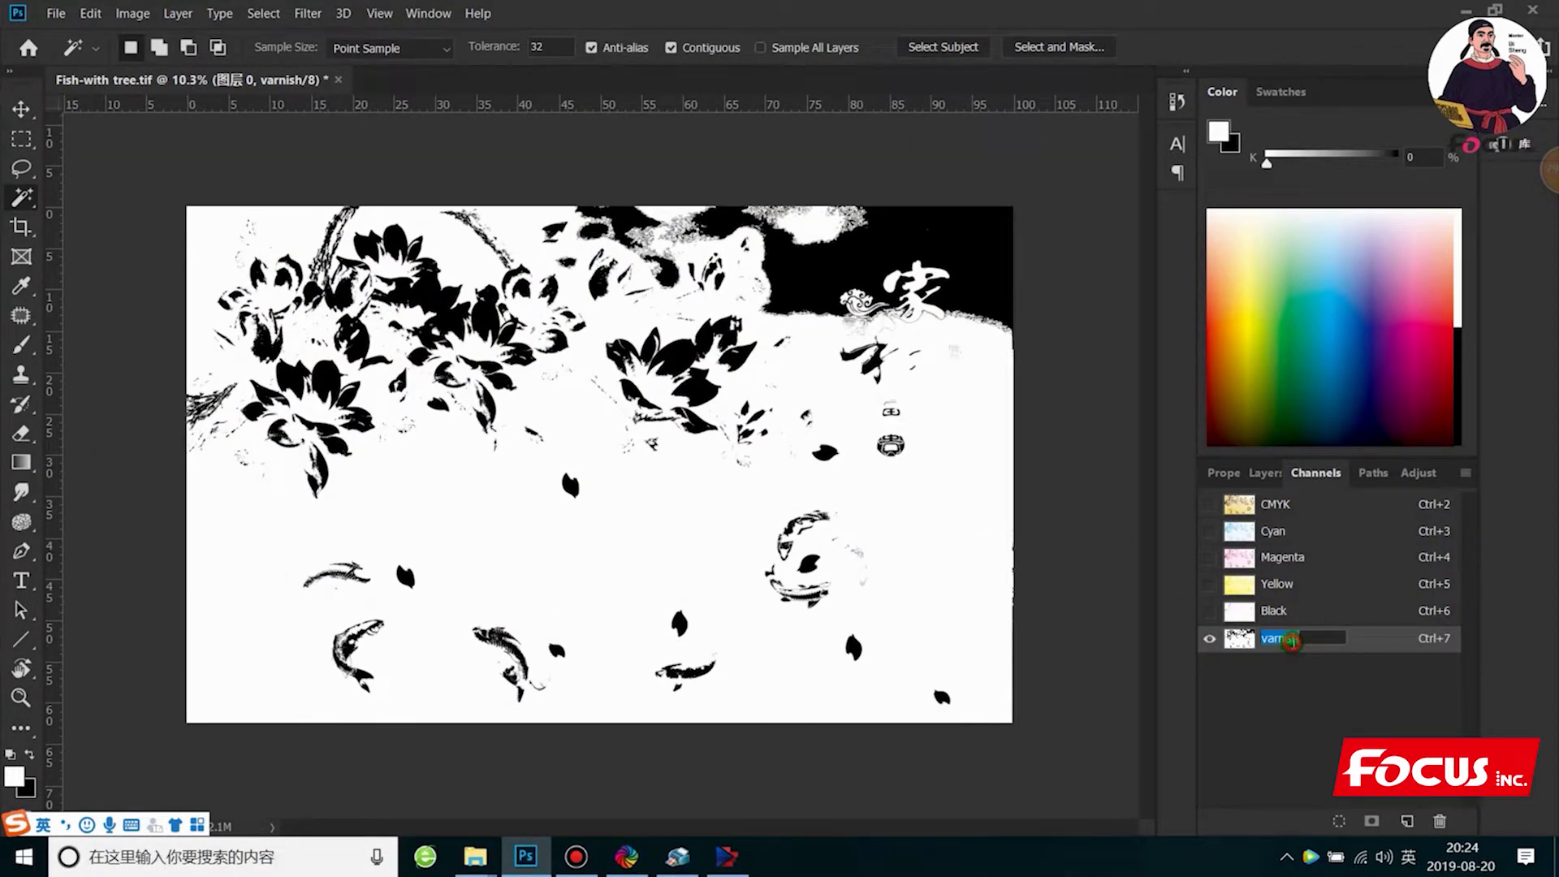
{"action": "type", "text": "white"}
{"action": "key", "text": "Return"}
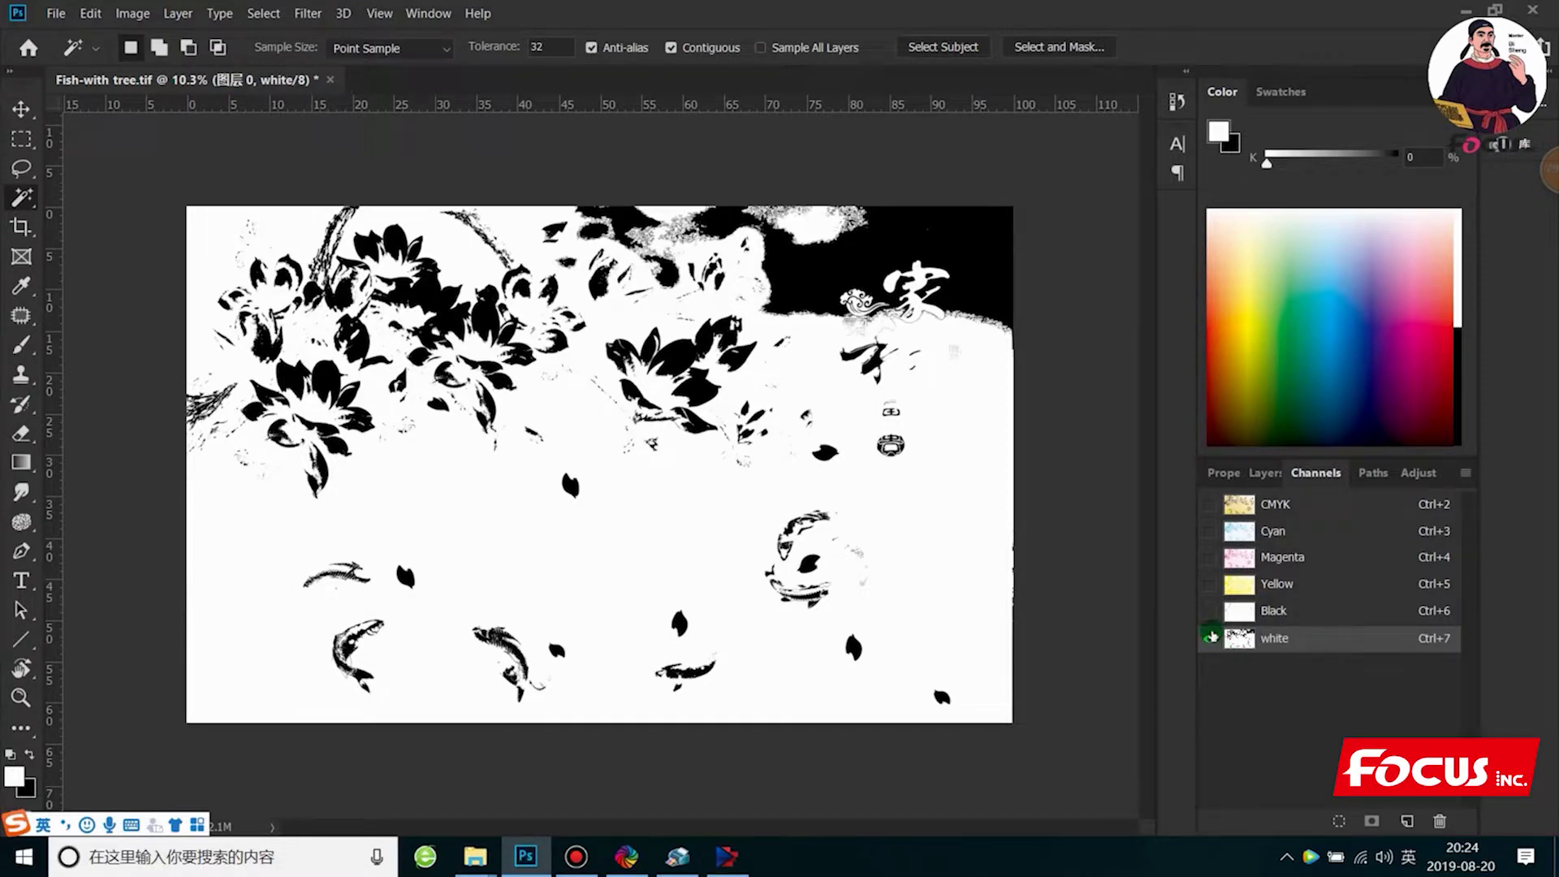
{"action": "left_click", "coordinate": [1210, 504]}
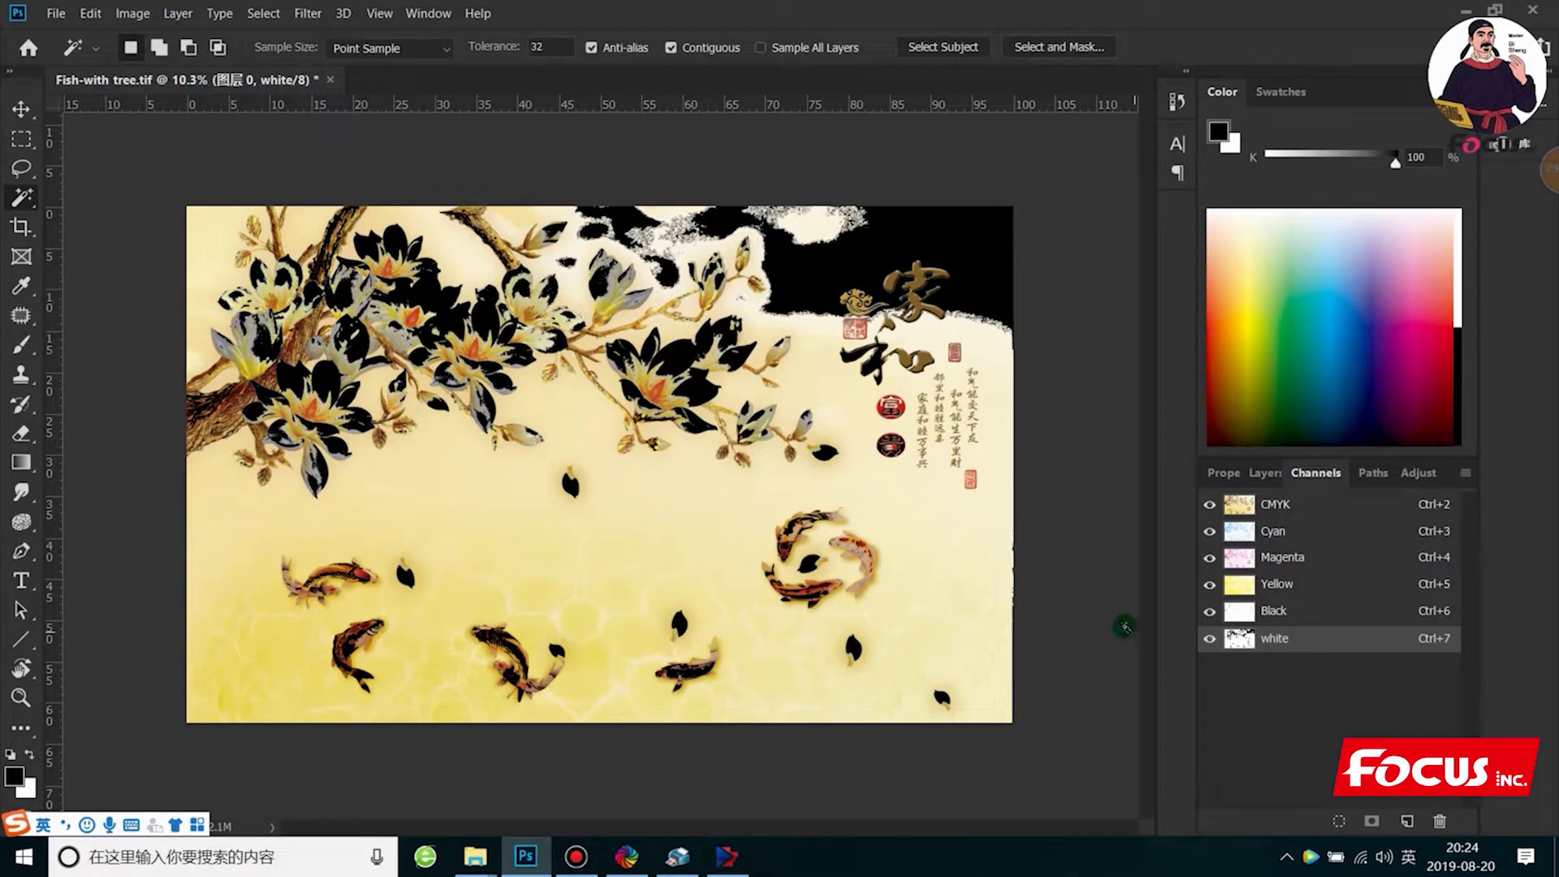
{"action": "left_click", "coordinate": [1210, 641]}
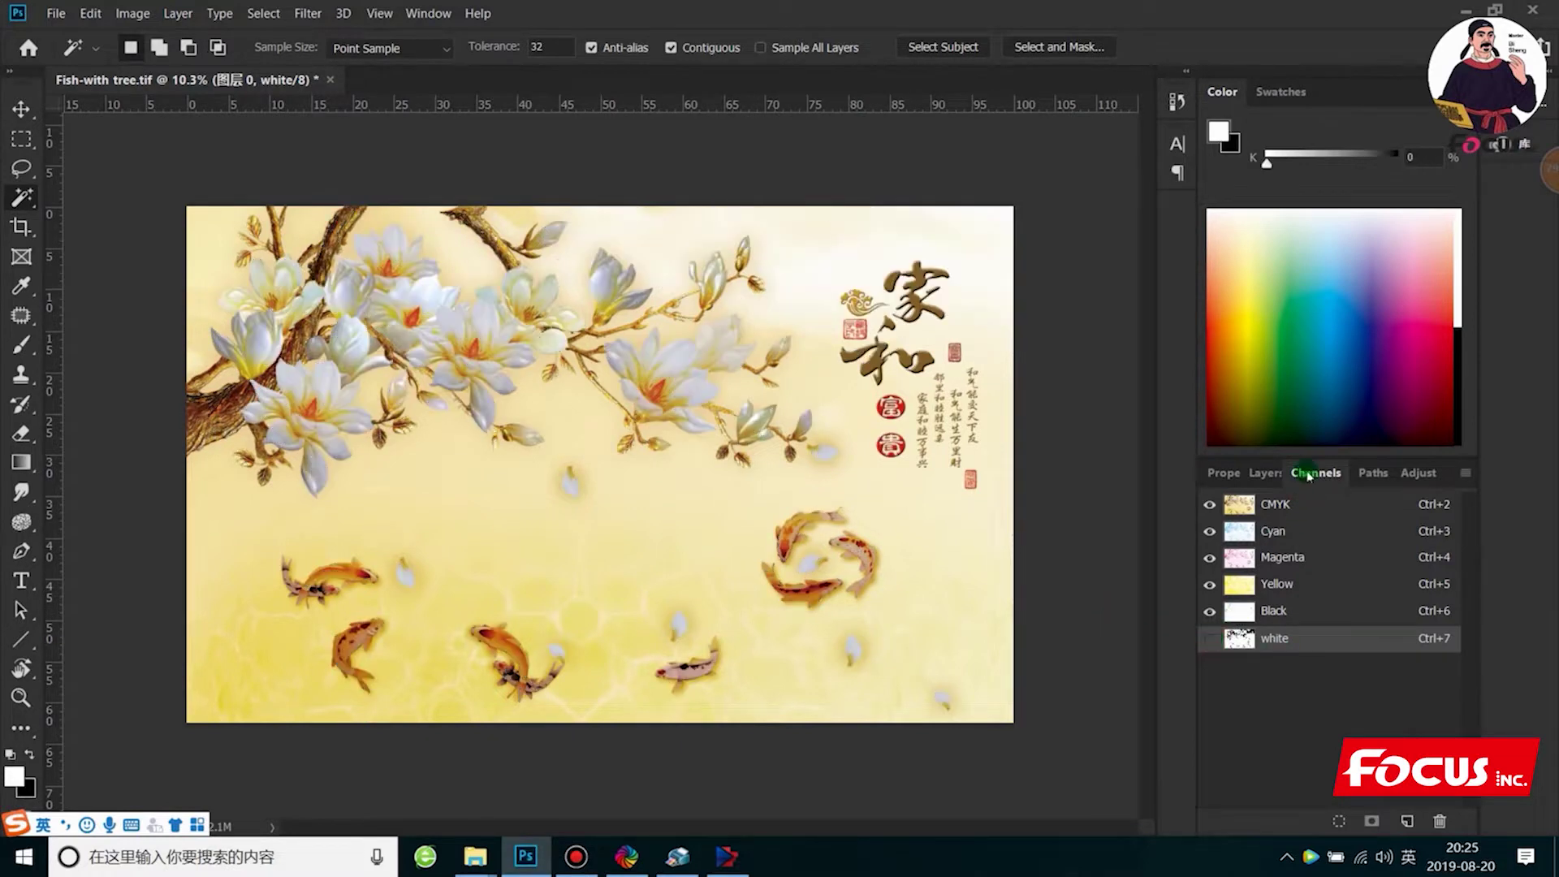
{"action": "left_click", "coordinate": [1380, 472]}
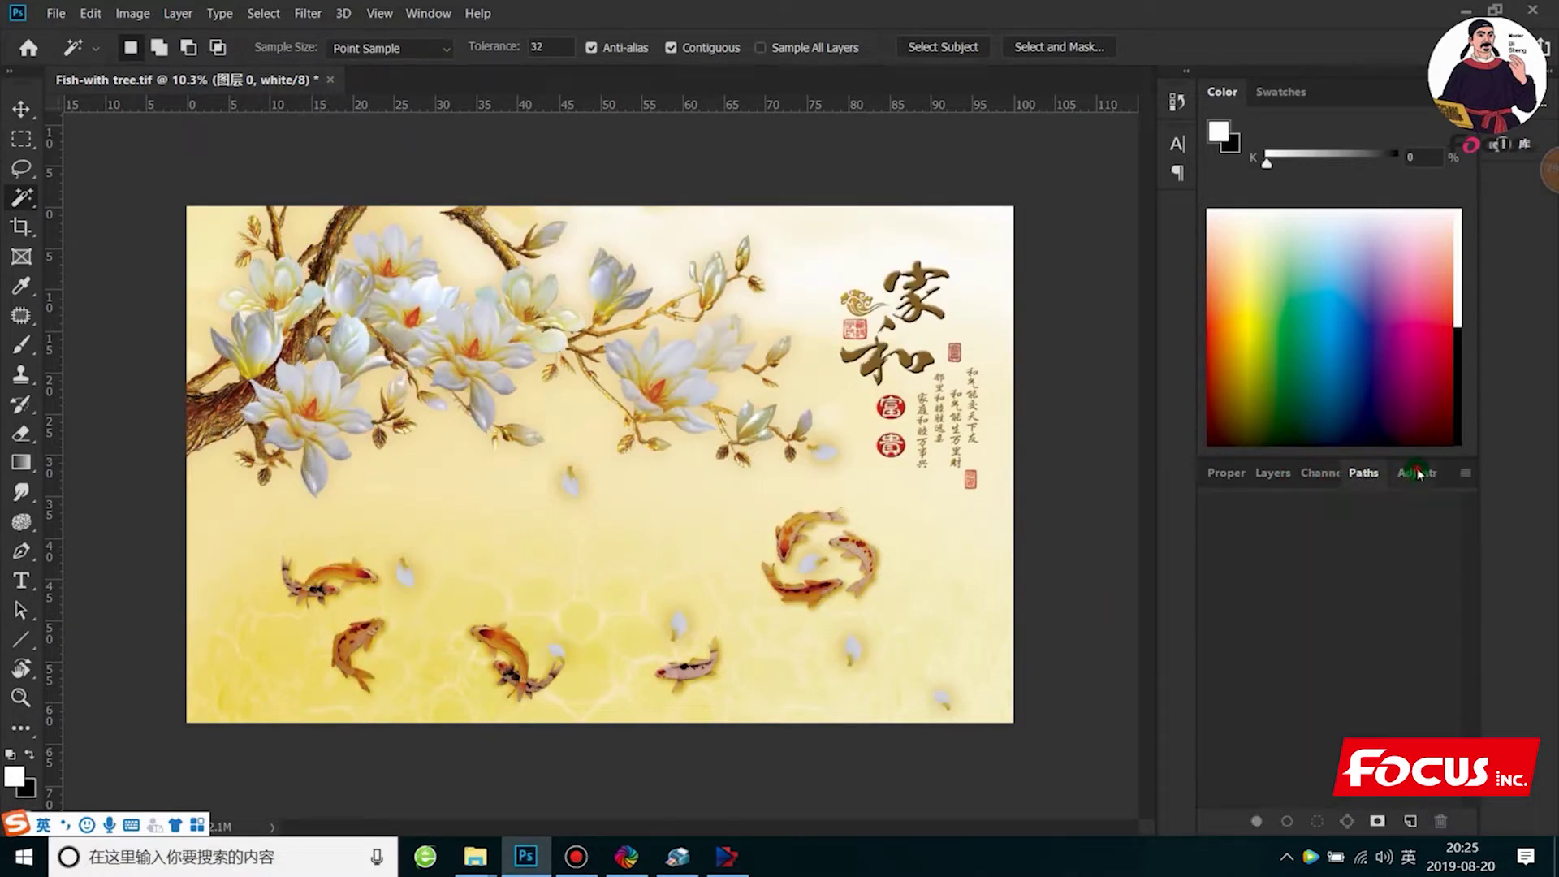
{"action": "left_click", "coordinate": [1319, 475]}
{"action": "left_click", "coordinate": [1273, 472]}
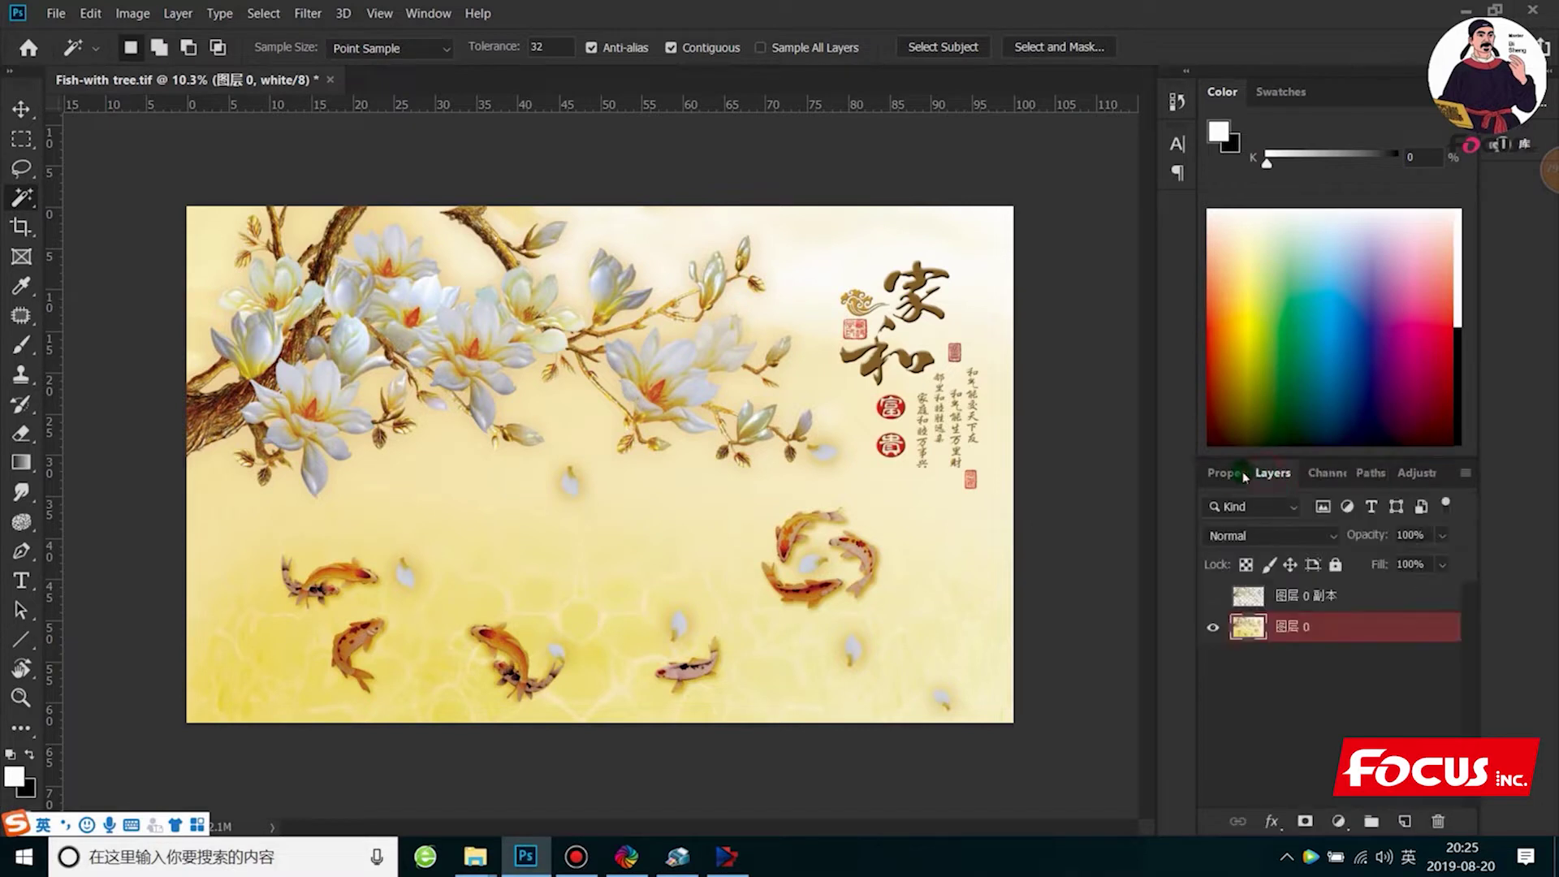
{"action": "left_click", "coordinate": [1230, 472]}
{"action": "left_click", "coordinate": [1293, 472]}
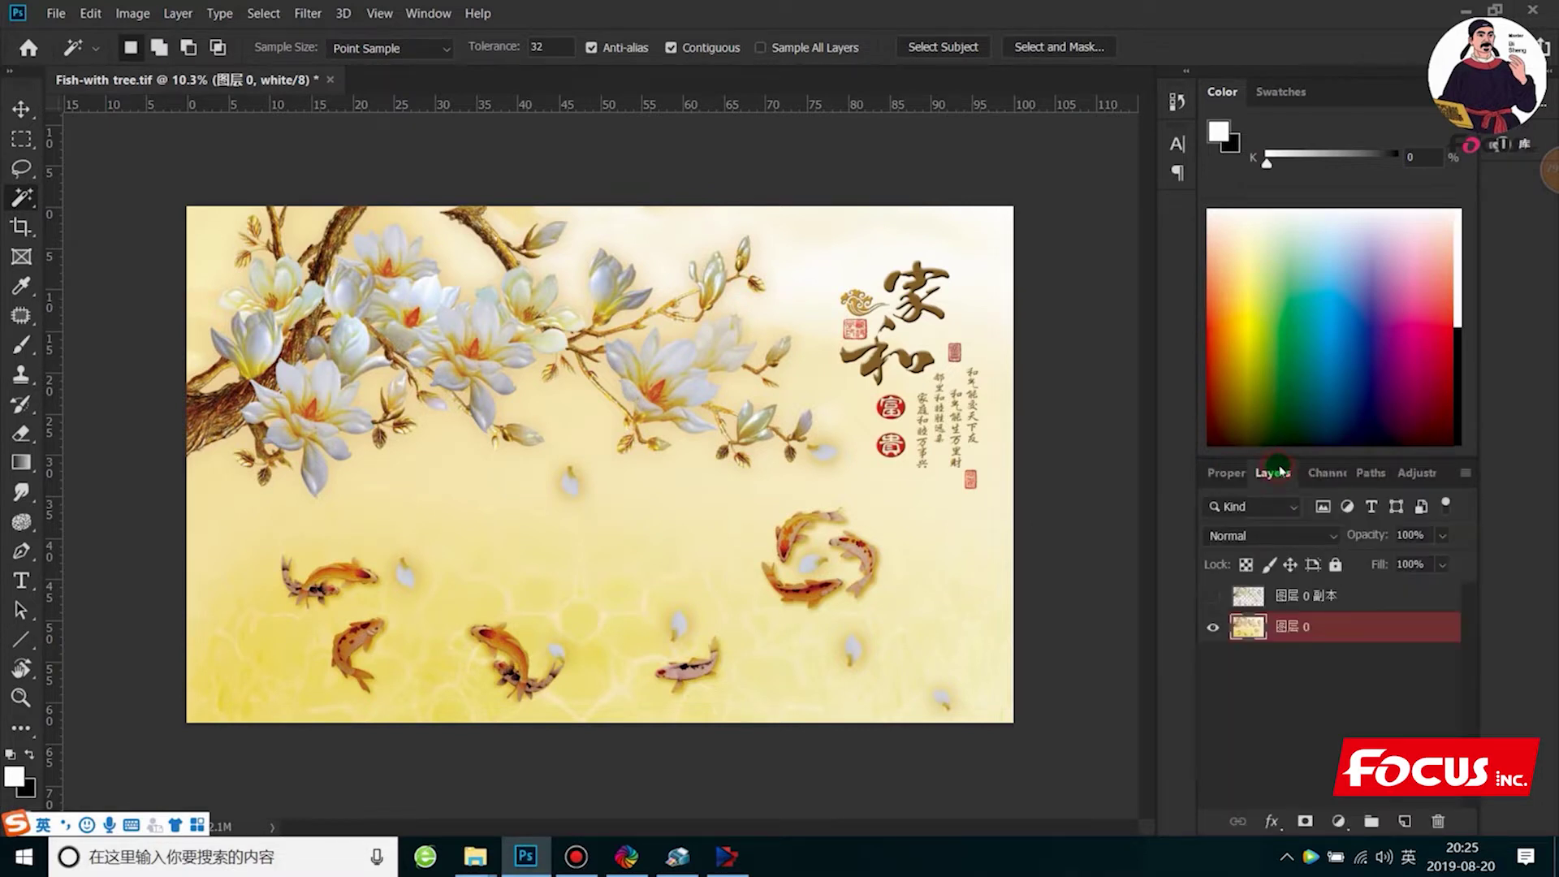
{"action": "left_click", "coordinate": [1332, 473]}
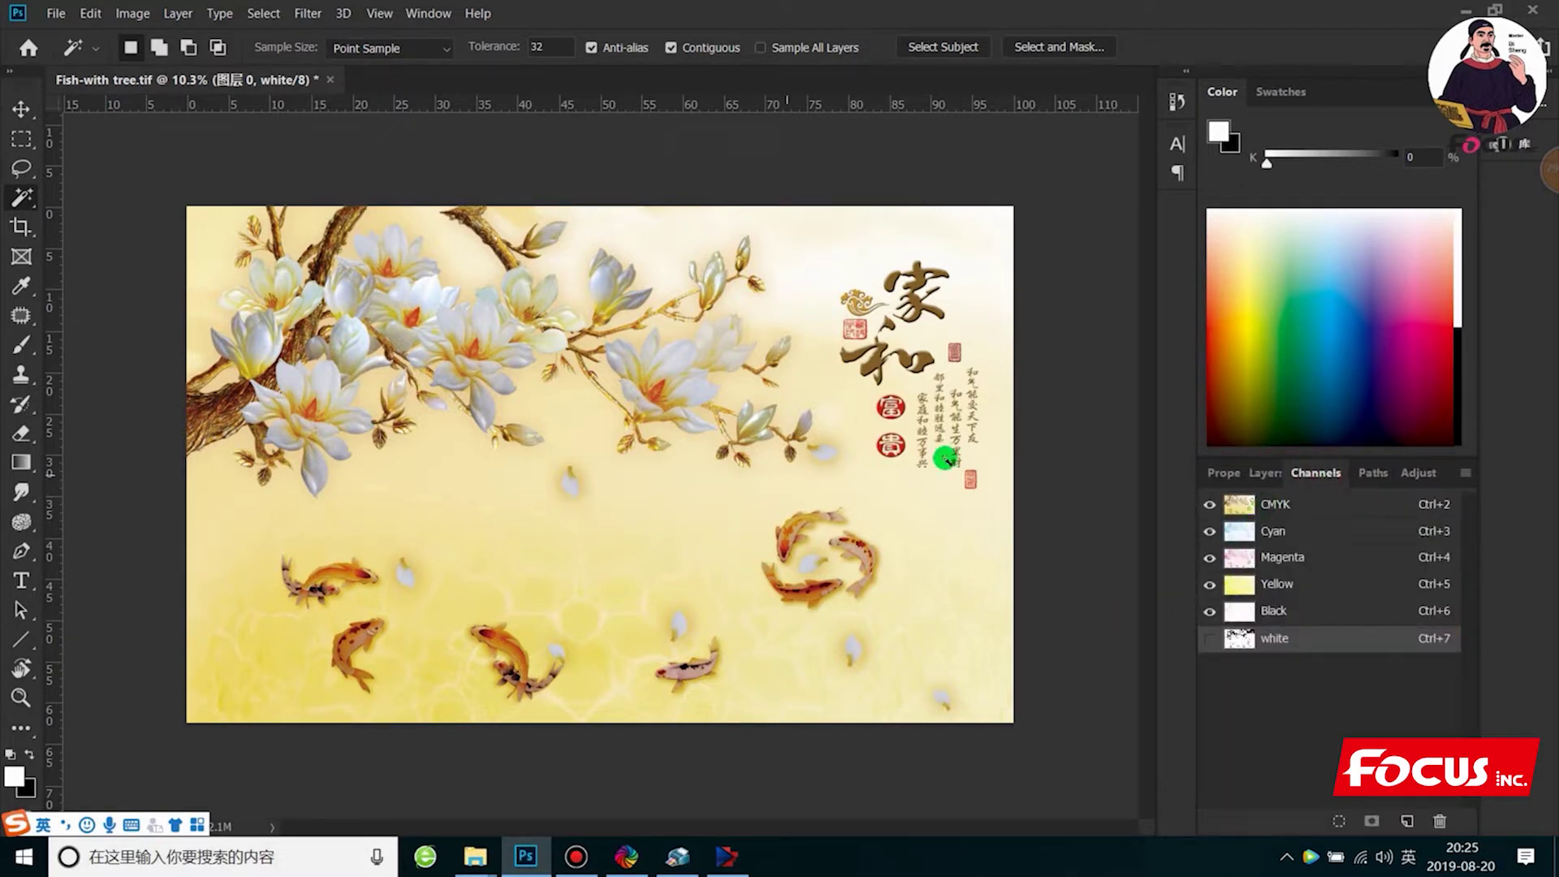
Show only the white spot channel and select its connected white background area with the Magic Wand
{"action": "left_click", "coordinate": [1217, 639]}
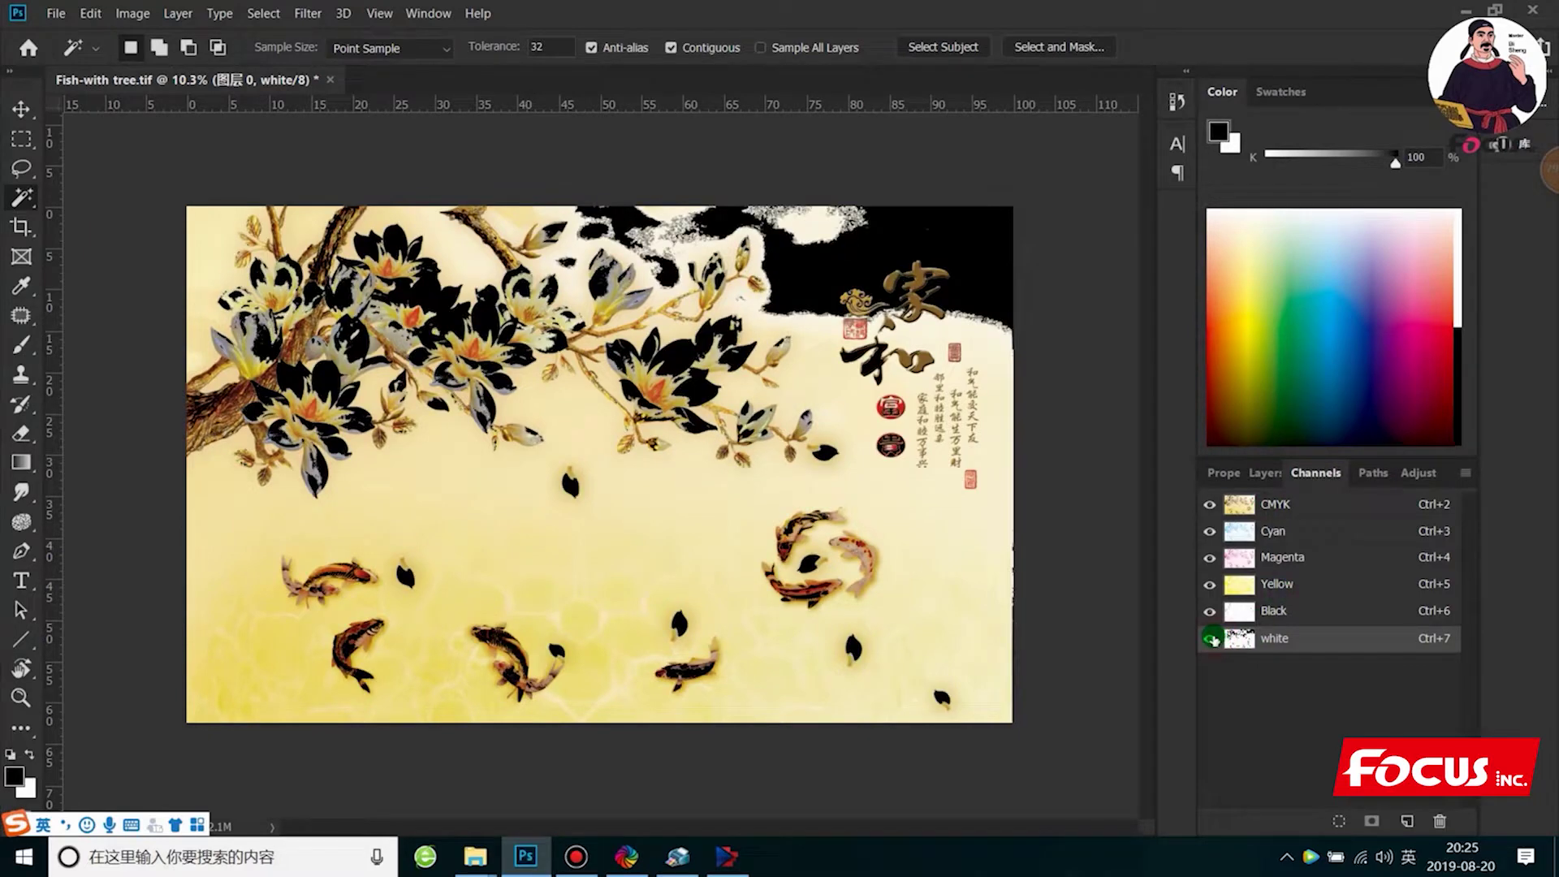
{"action": "key", "text": "x"}
{"action": "key", "text": "alt+BackSpace"}
{"action": "key", "text": "x"}
{"action": "key", "text": "alt+BackSpace"}
{"action": "left_click", "coordinate": [1209, 504]}
{"action": "key", "text": "x"}
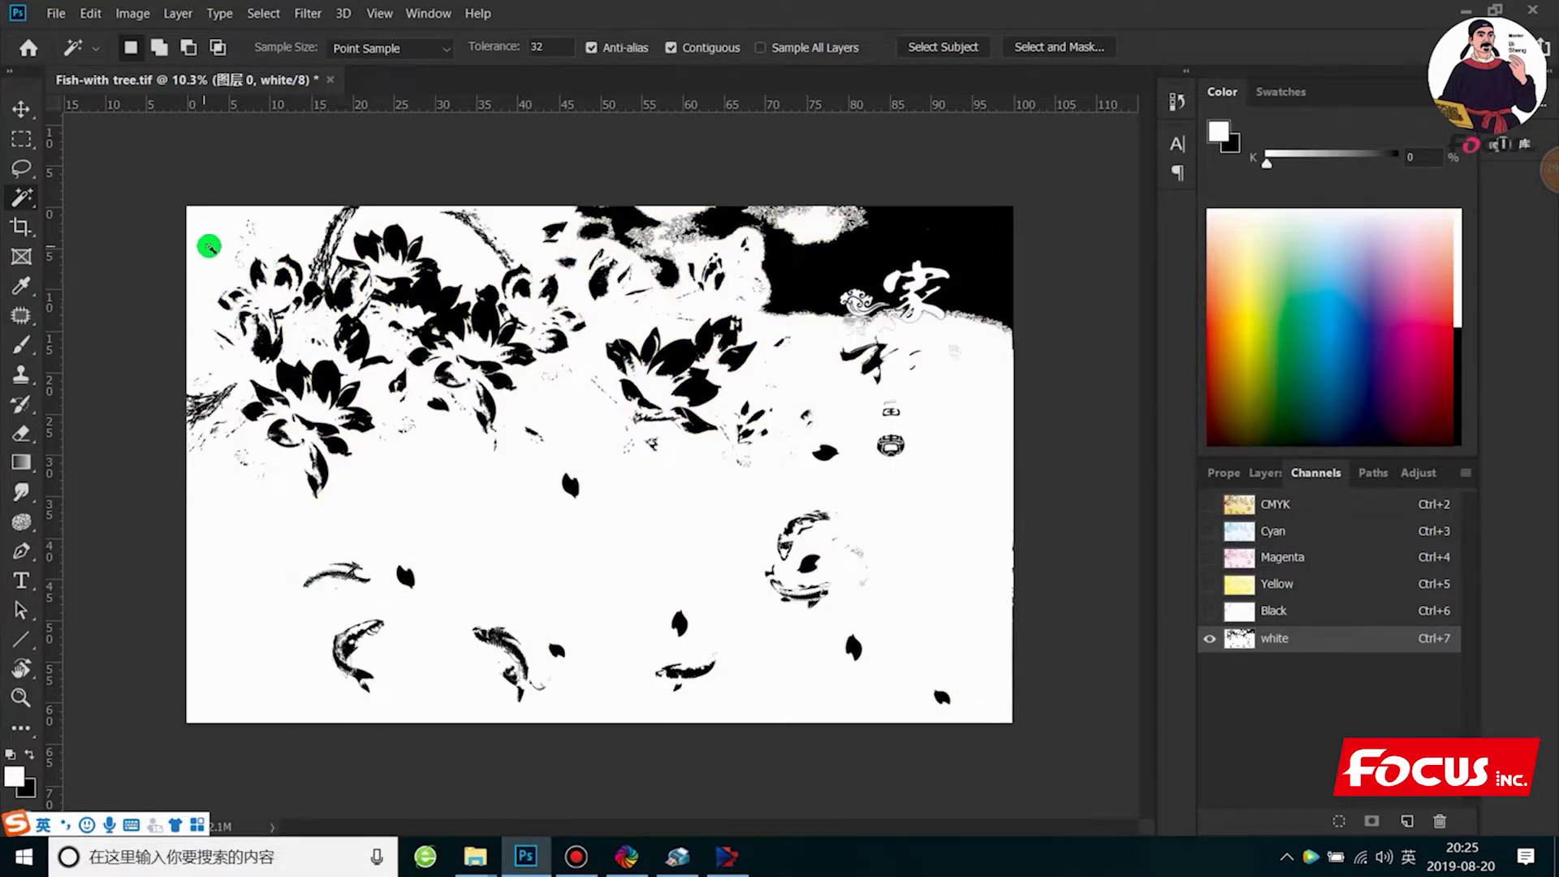
{"action": "left_click", "coordinate": [213, 248]}
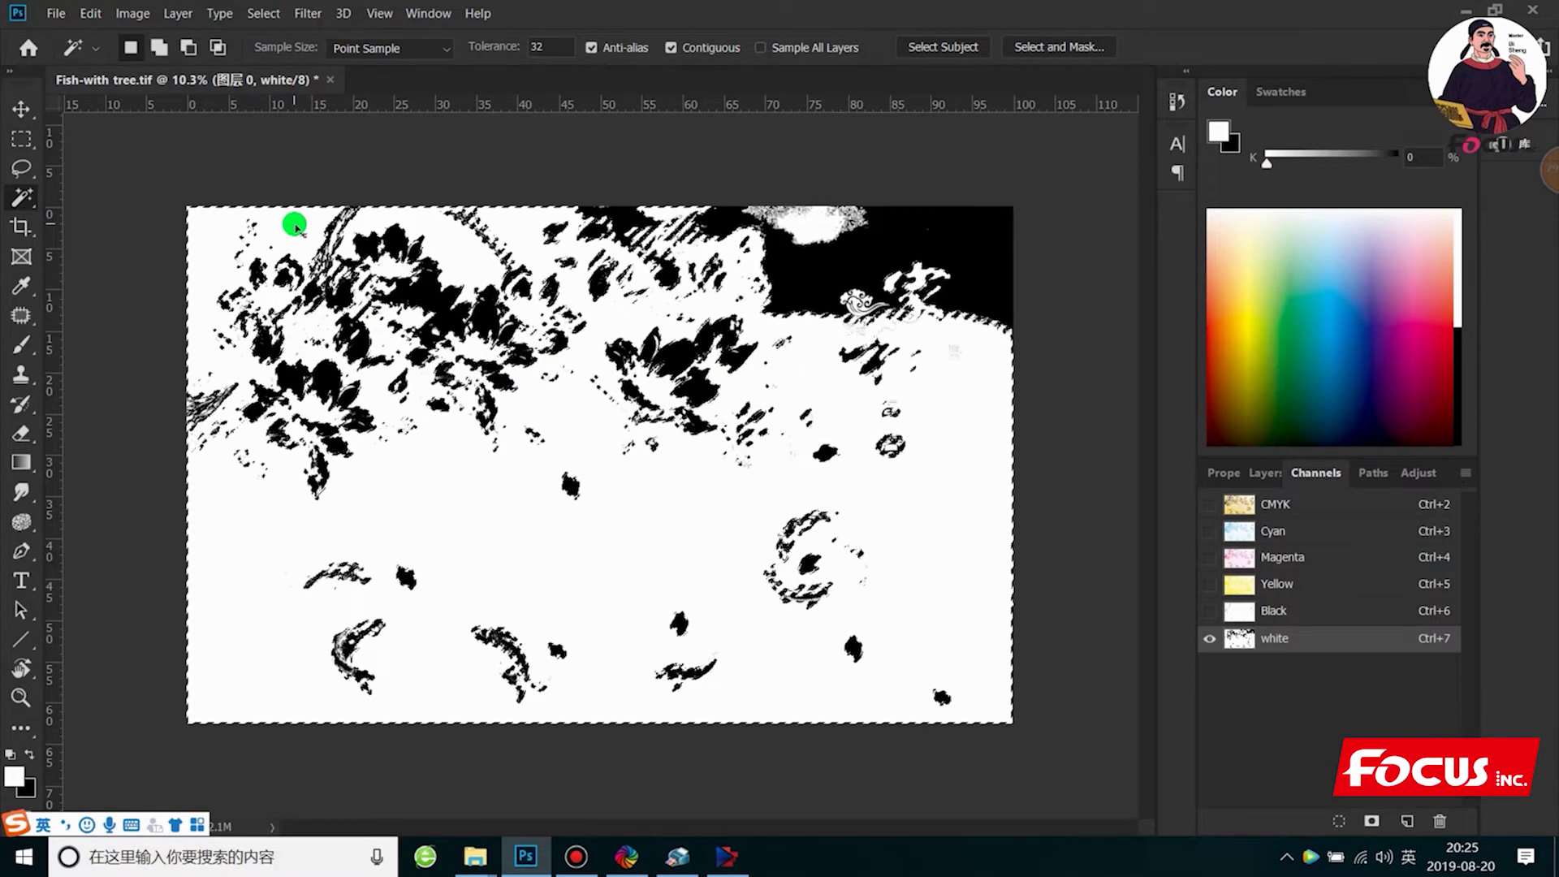
Reselect the white channel's light background with the Magic Wand and extend the selection to all similar areas
{"action": "key", "text": "ctrl+d"}
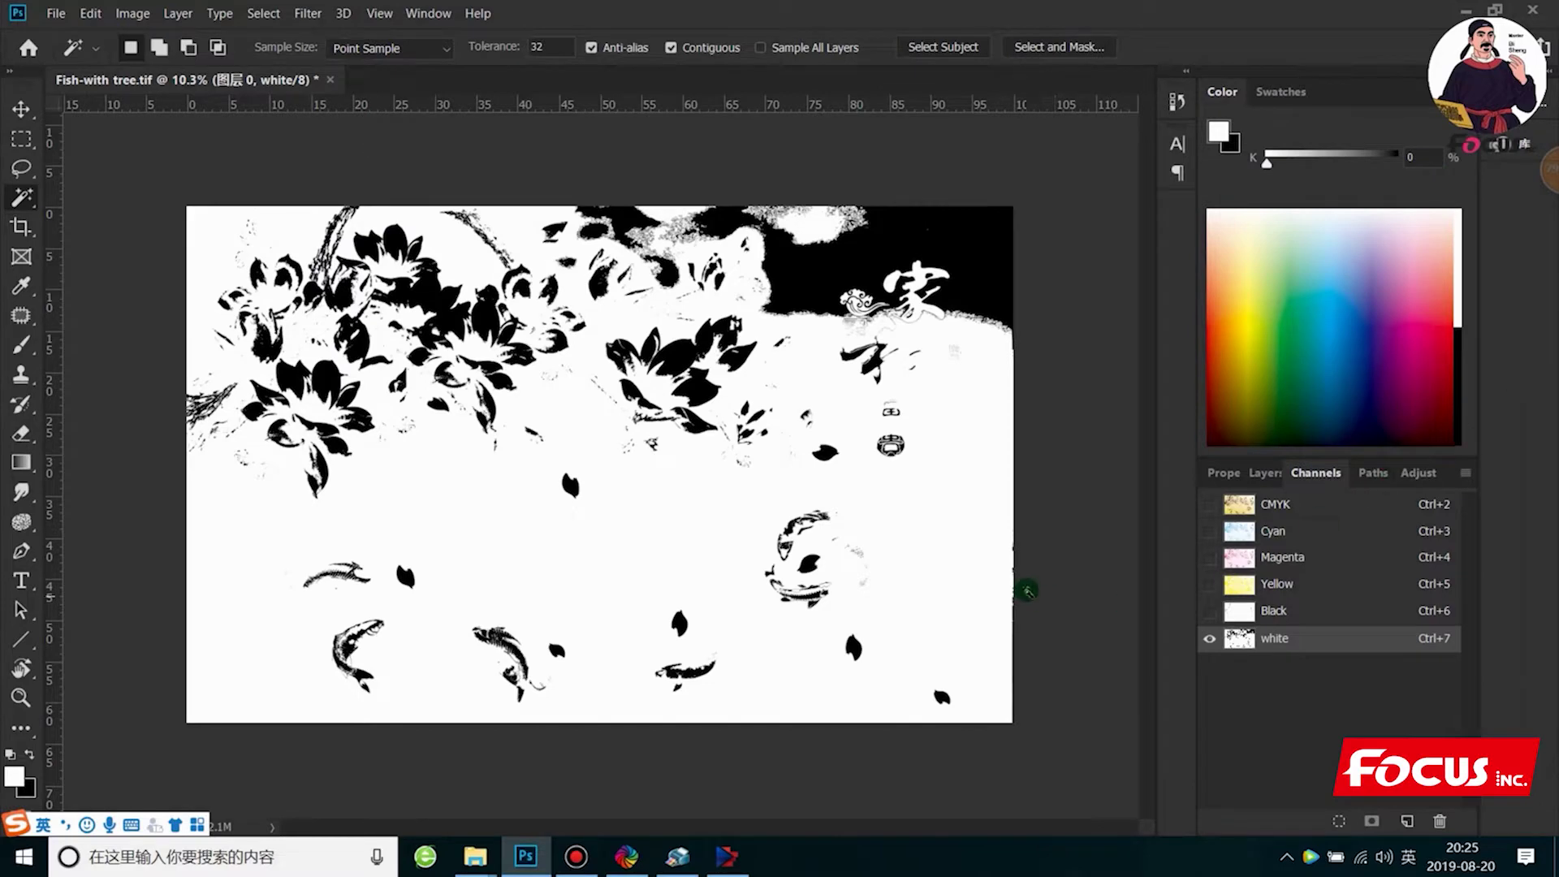
{"action": "right_click", "coordinate": [22, 197]}
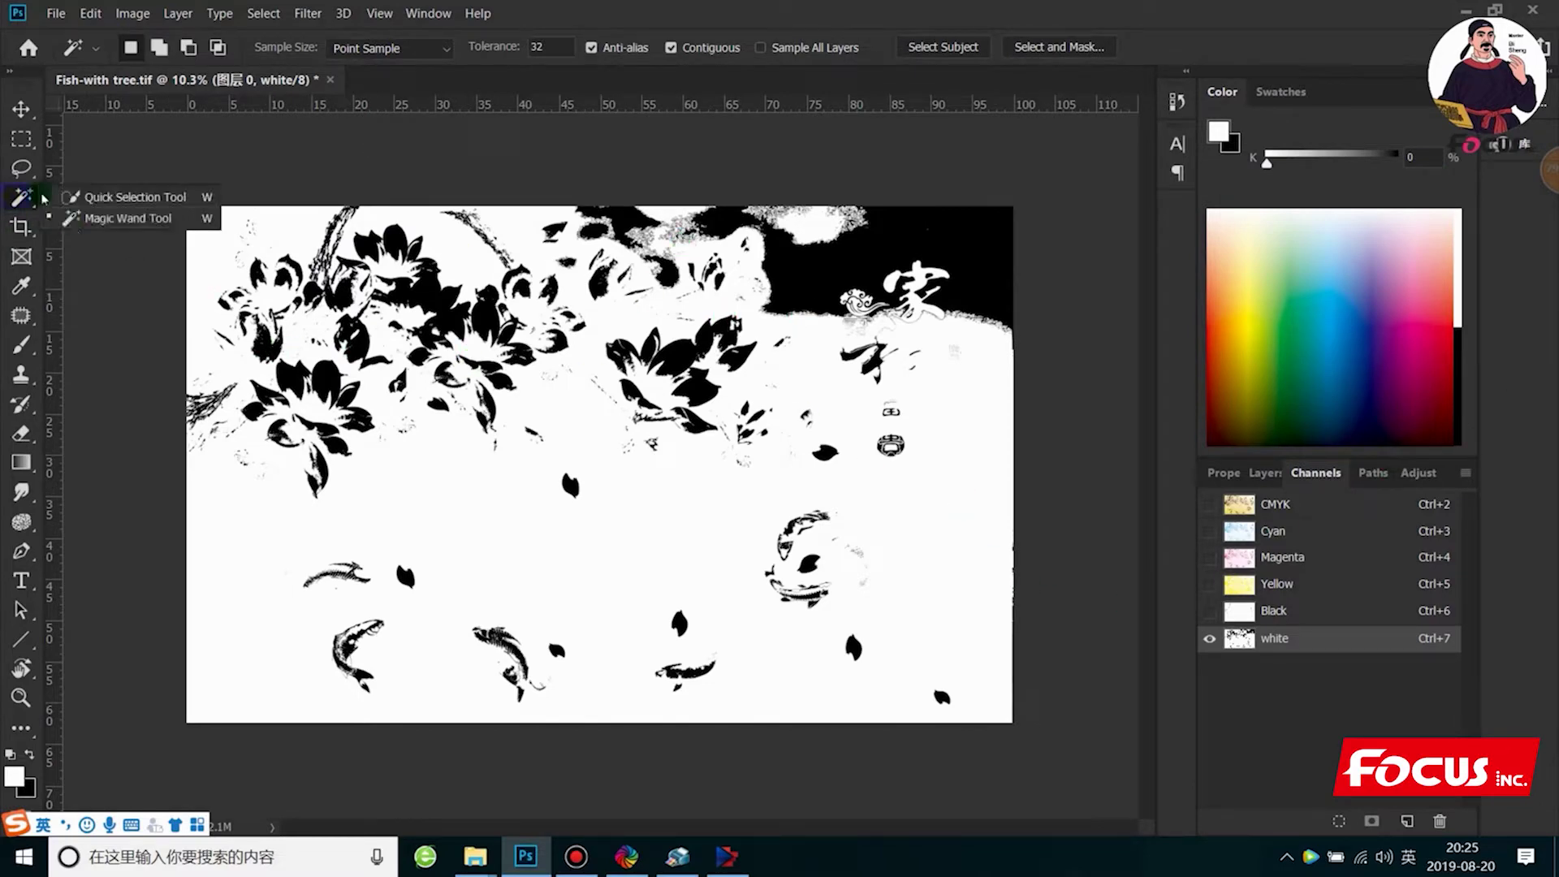
{"action": "left_click", "coordinate": [95, 216]}
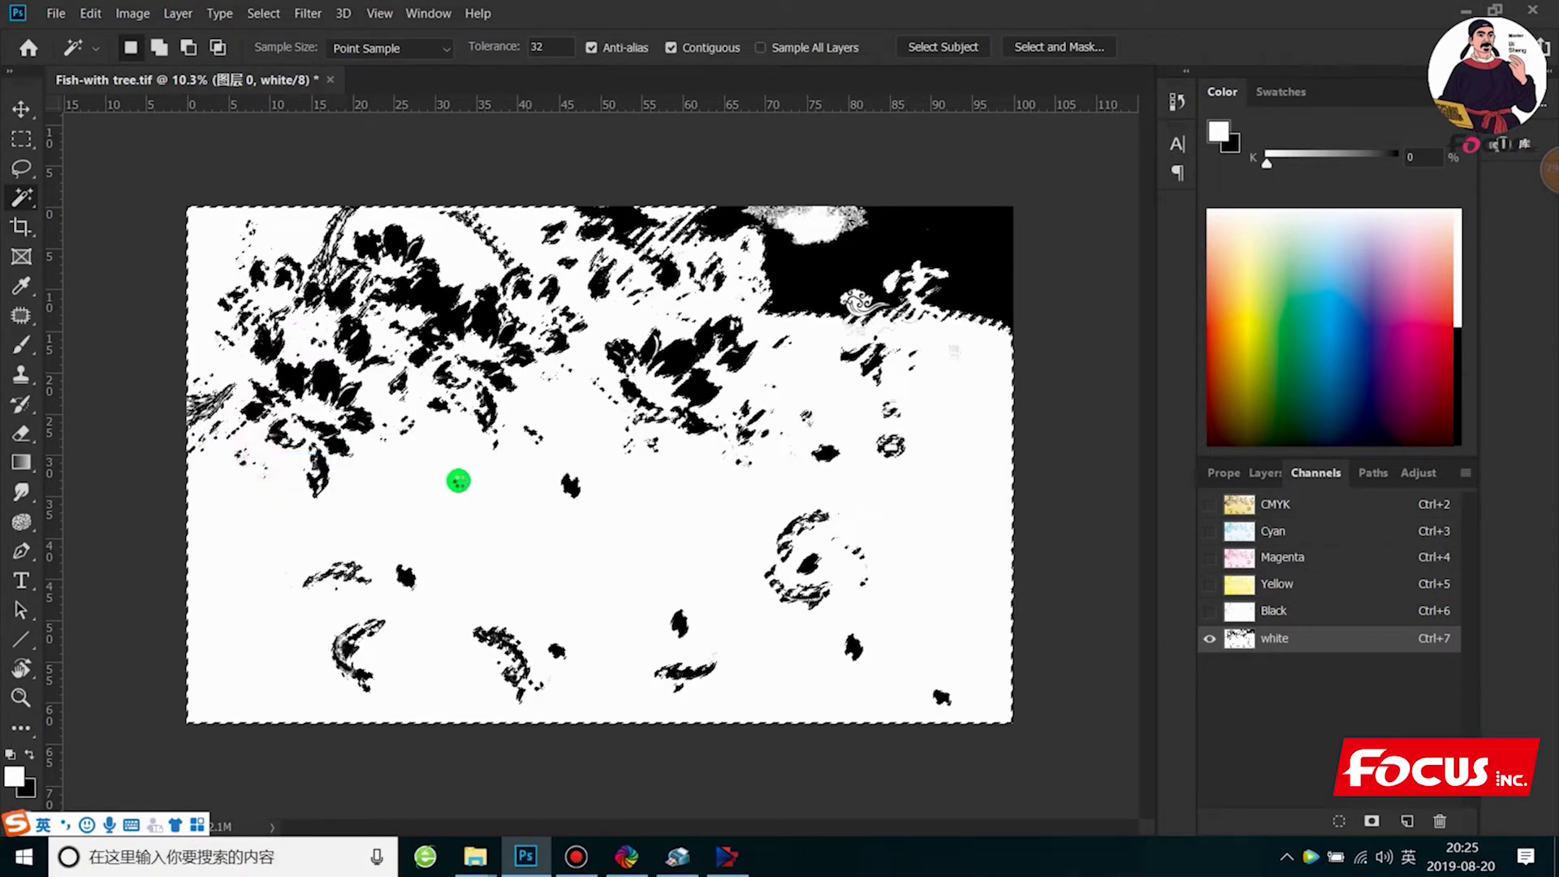
{"action": "right_click", "coordinate": [465, 490]}
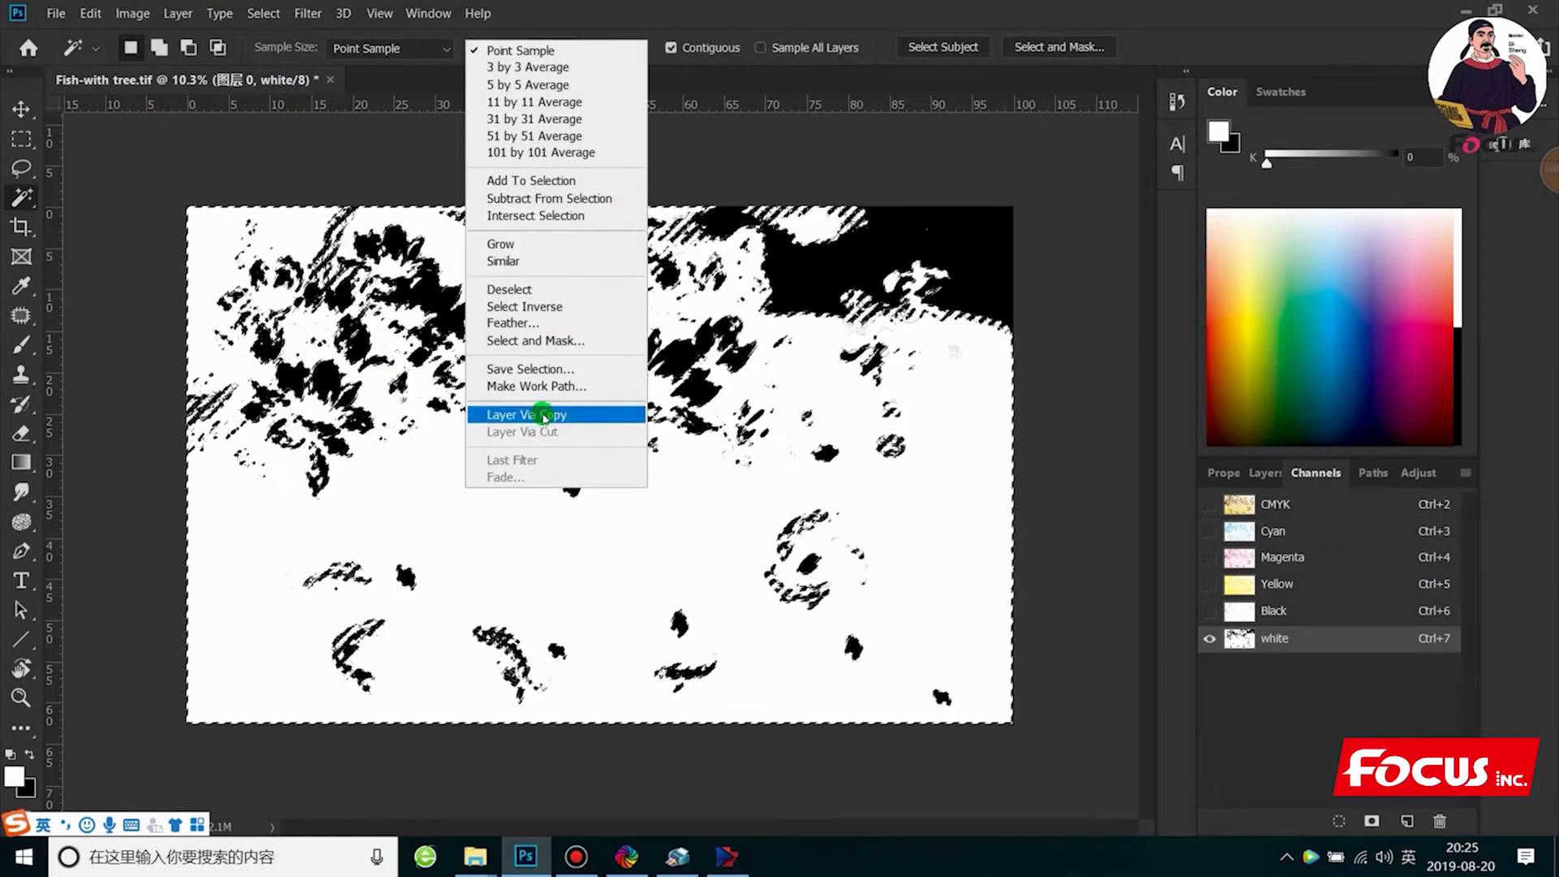
{"action": "left_click", "coordinate": [185, 168]}
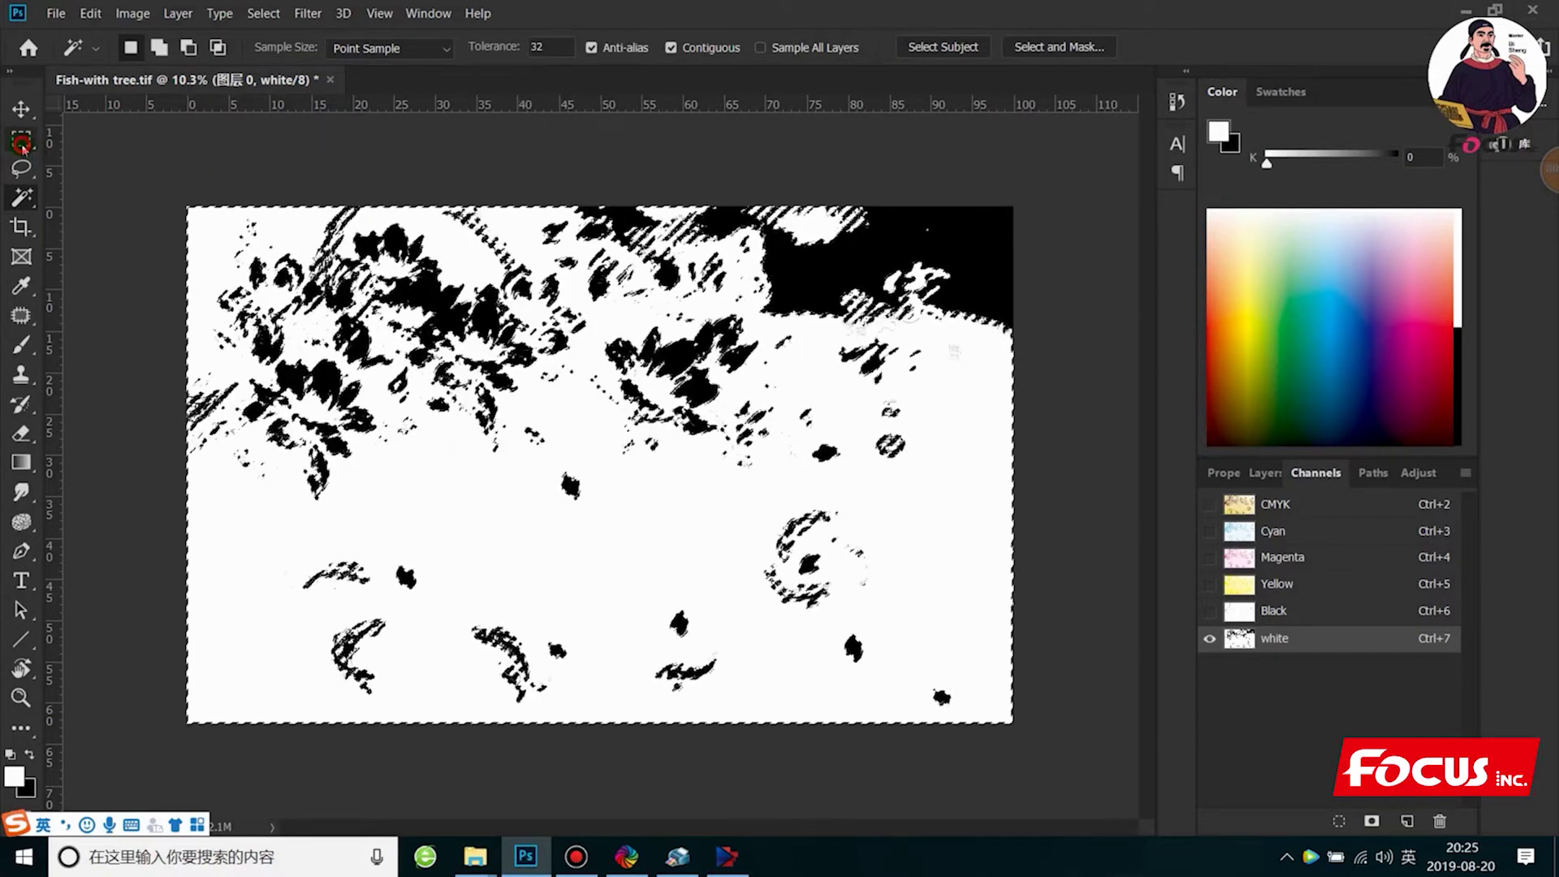
Fill the selected background of the white channel with color #f71313 in Normal mode at 100% opacity, and clear the selection
{"action": "left_click", "coordinate": [17, 141]}
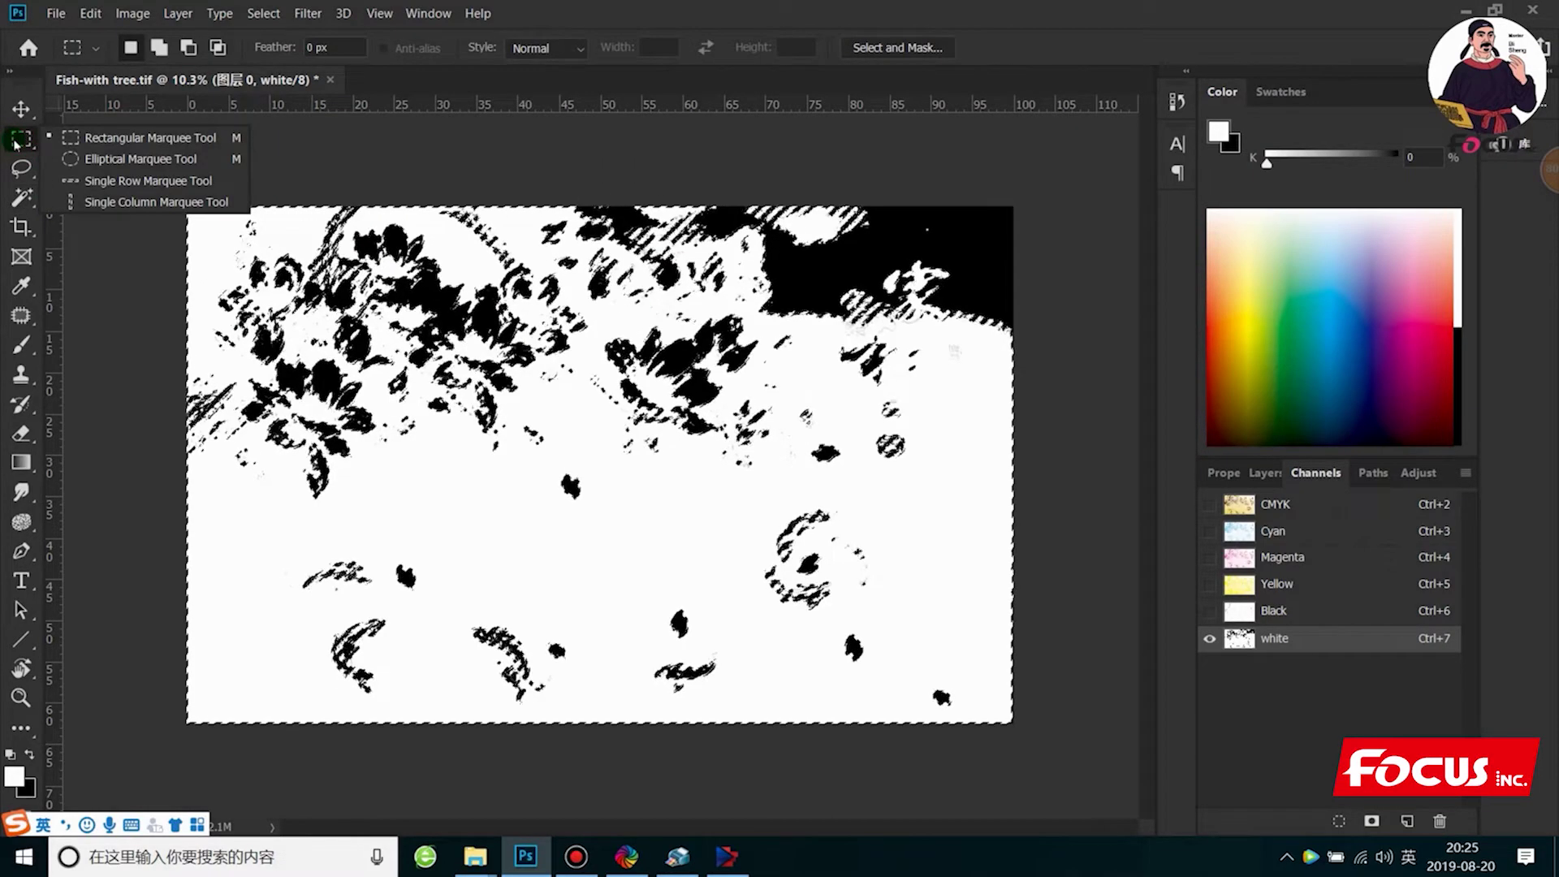
{"action": "right_click", "coordinate": [477, 510]}
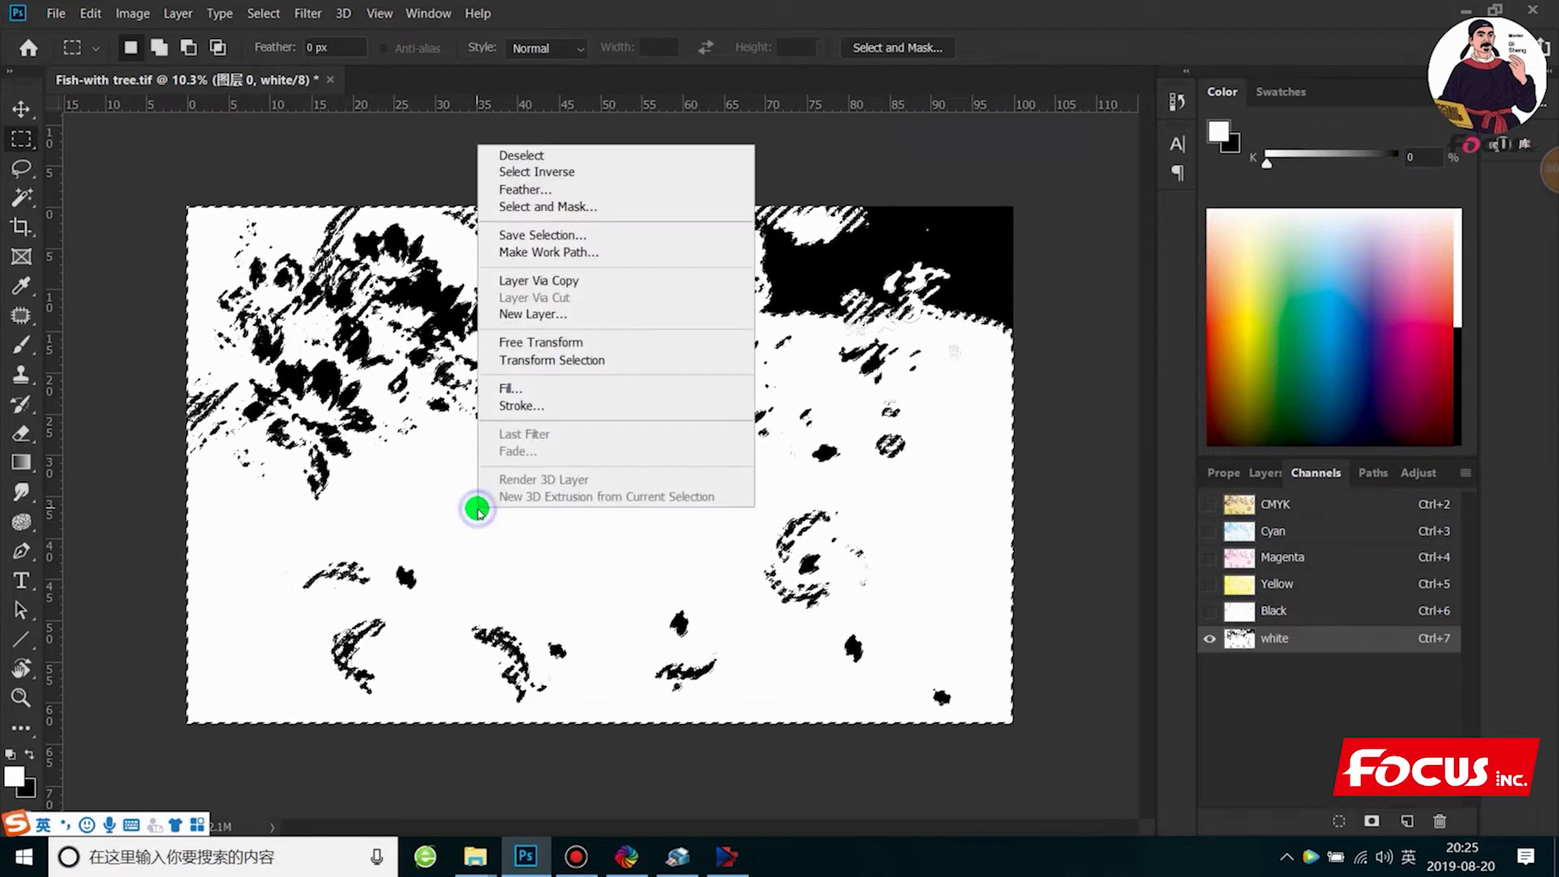
{"action": "left_click", "coordinate": [530, 390]}
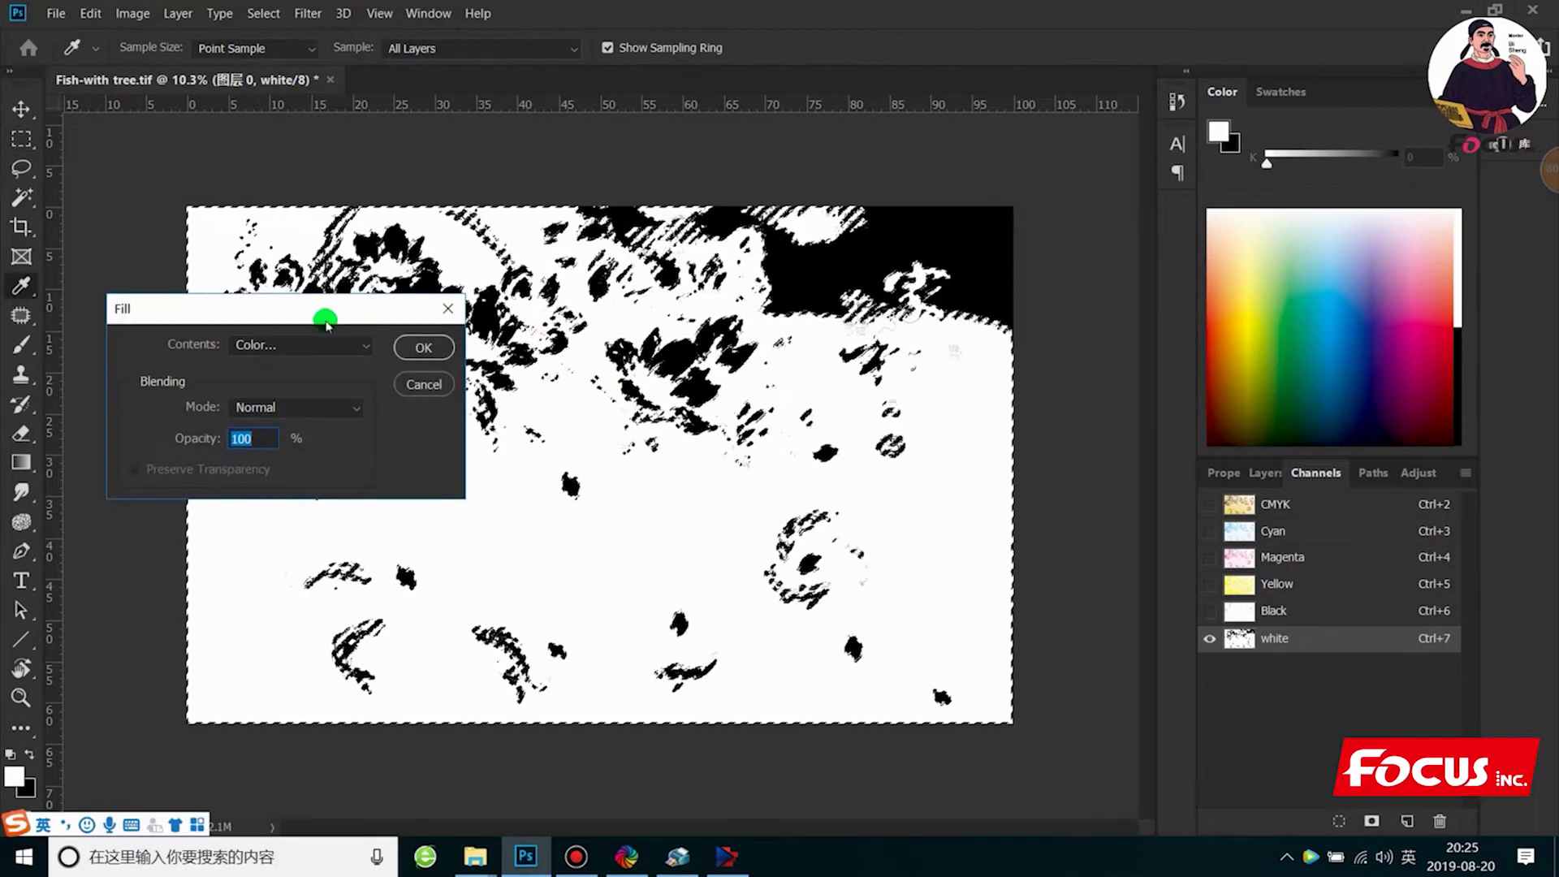
{"action": "left_click_drag", "start_coordinate": [323, 313], "coordinate": [703, 278]}
{"action": "left_click", "coordinate": [670, 314]}
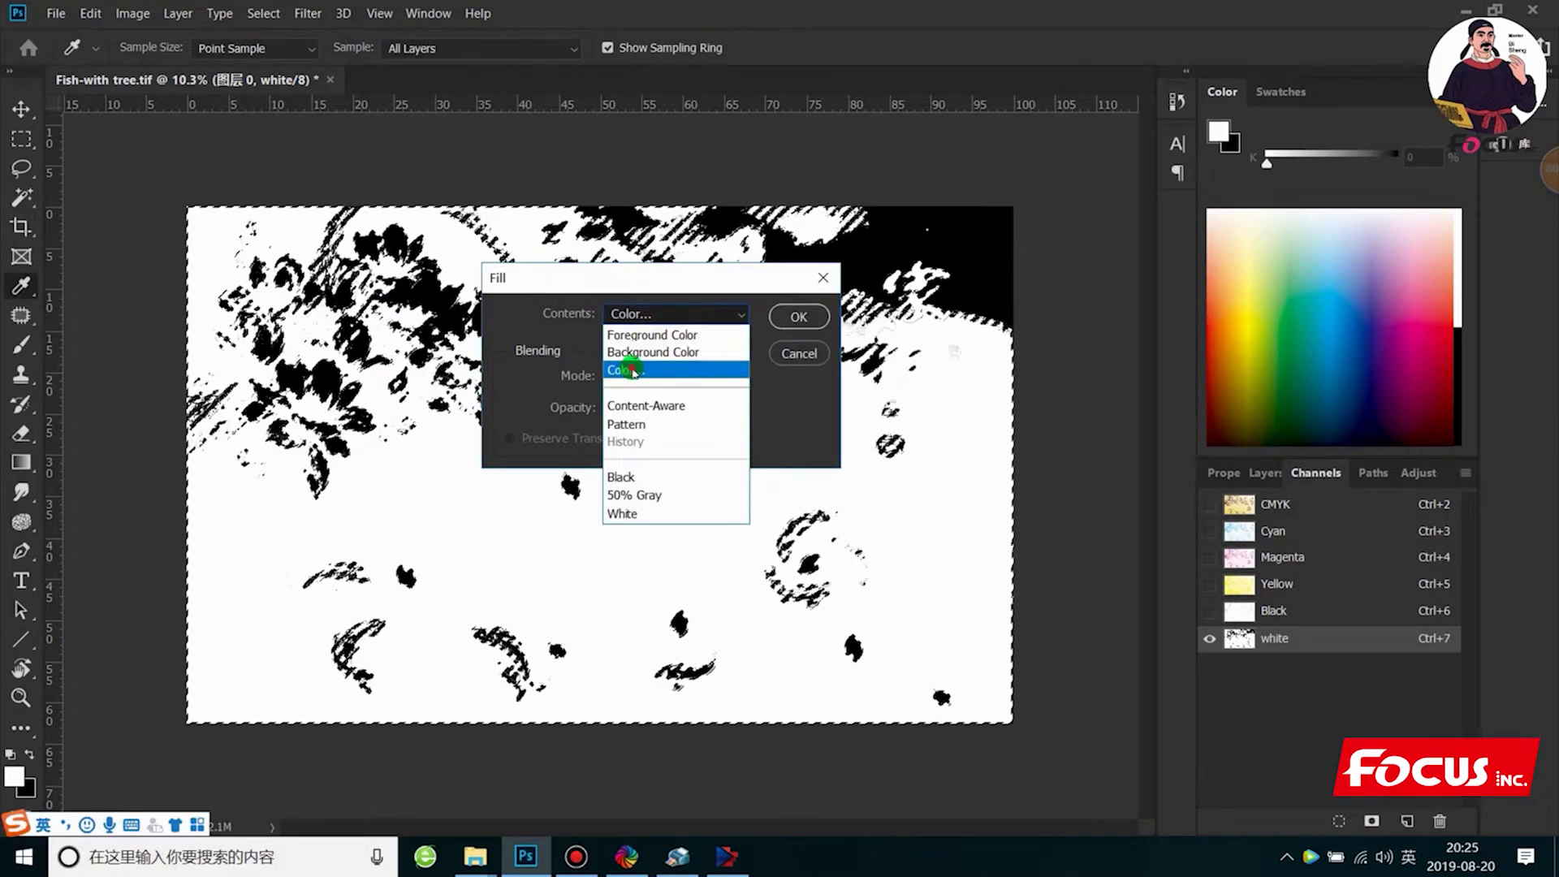
{"action": "left_click", "coordinate": [627, 369]}
{"action": "mouse_move", "coordinate": [794, 552]}
{"action": "left_mouse_down"}
{"action": "mouse_move", "coordinate": [764, 579]}
{"action": "mouse_move", "coordinate": [764, 617]}
{"action": "mouse_move", "coordinate": [772, 561]}
{"action": "mouse_move", "coordinate": [1016, 421]}
{"action": "mouse_move", "coordinate": [984, 429]}
{"action": "mouse_move", "coordinate": [991, 415]}
{"action": "mouse_move", "coordinate": [1001, 434]}
{"action": "mouse_move", "coordinate": [1002, 413]}
{"action": "left_mouse_up"}
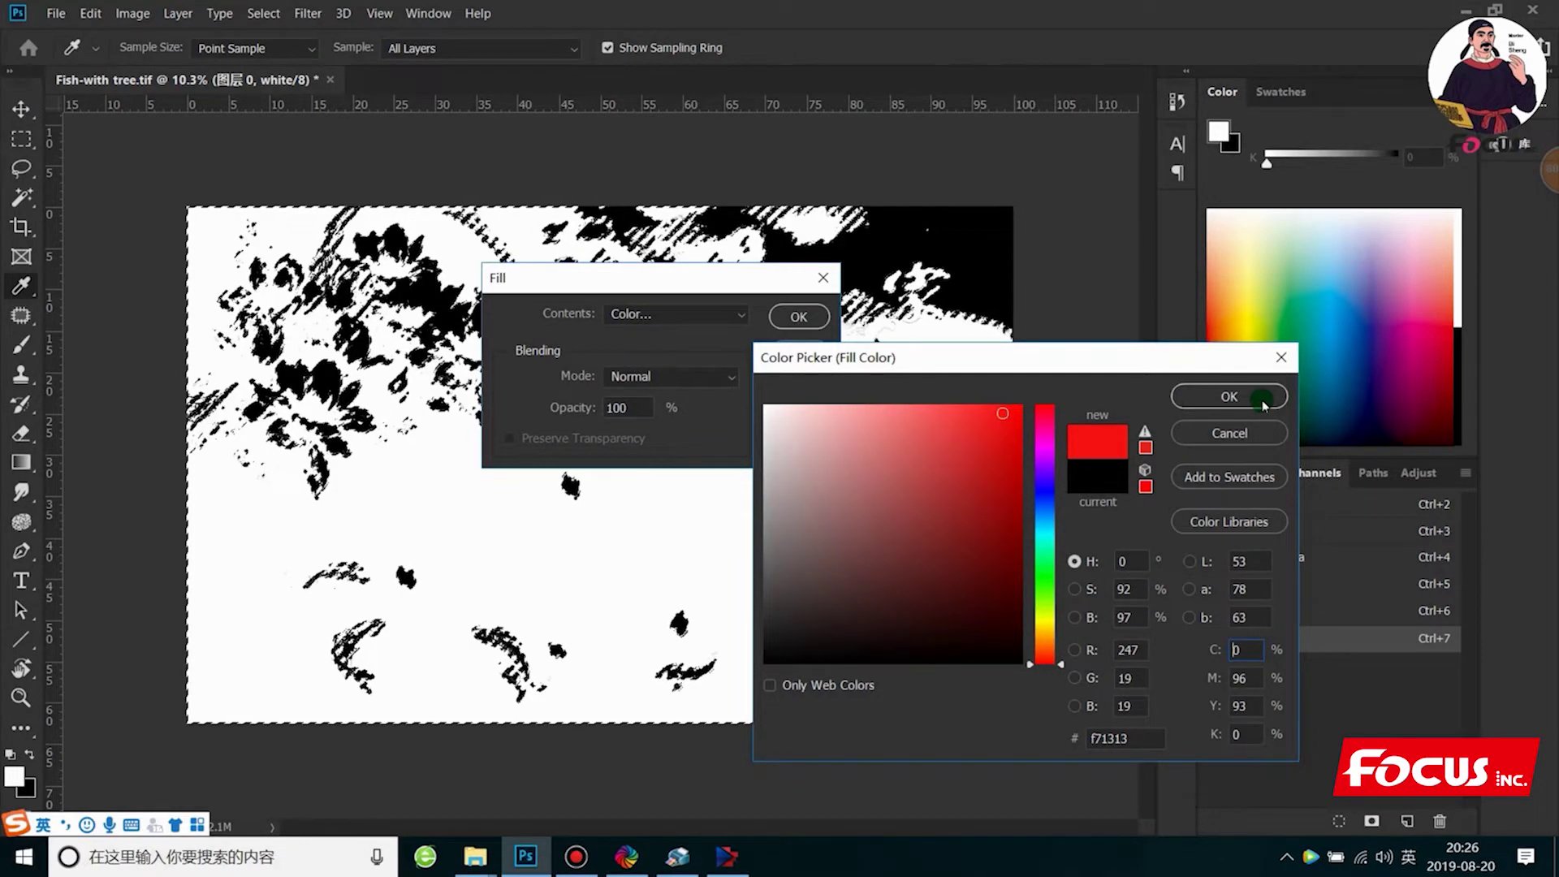
{"action": "left_click", "coordinate": [1225, 397]}
{"action": "left_click", "coordinate": [799, 315]}
{"action": "key", "text": "m"}
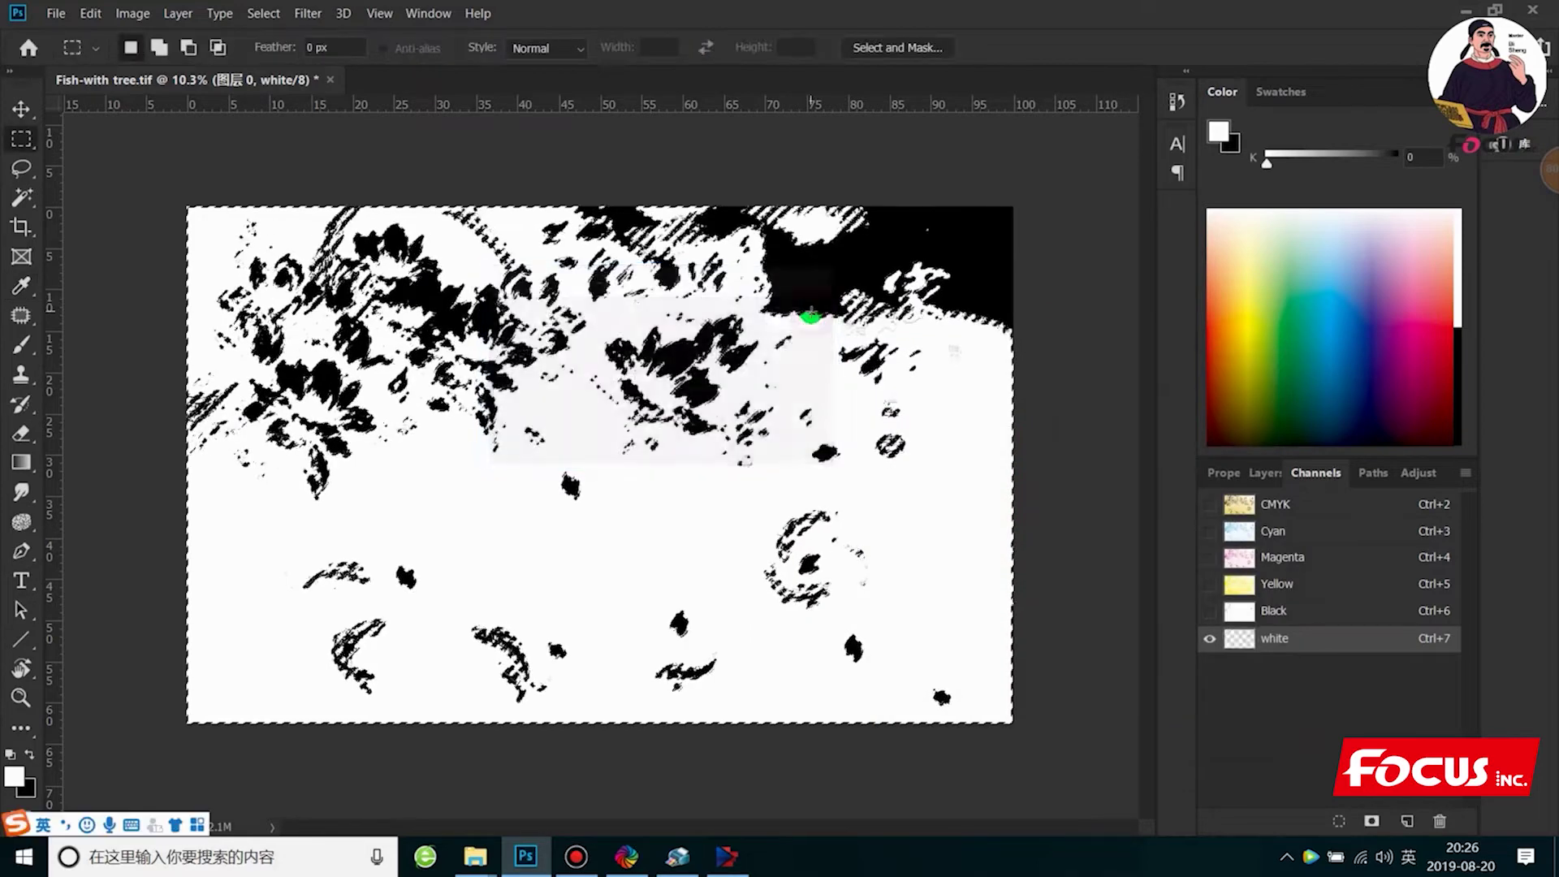
{"action": "key", "text": "ctrl+d"}
Inspect the filled white channel on its own and together with the CMYK composite
{"action": "scroll", "coordinate": [617, 503], "scroll_direction": "up", "scroll_amount": 2}
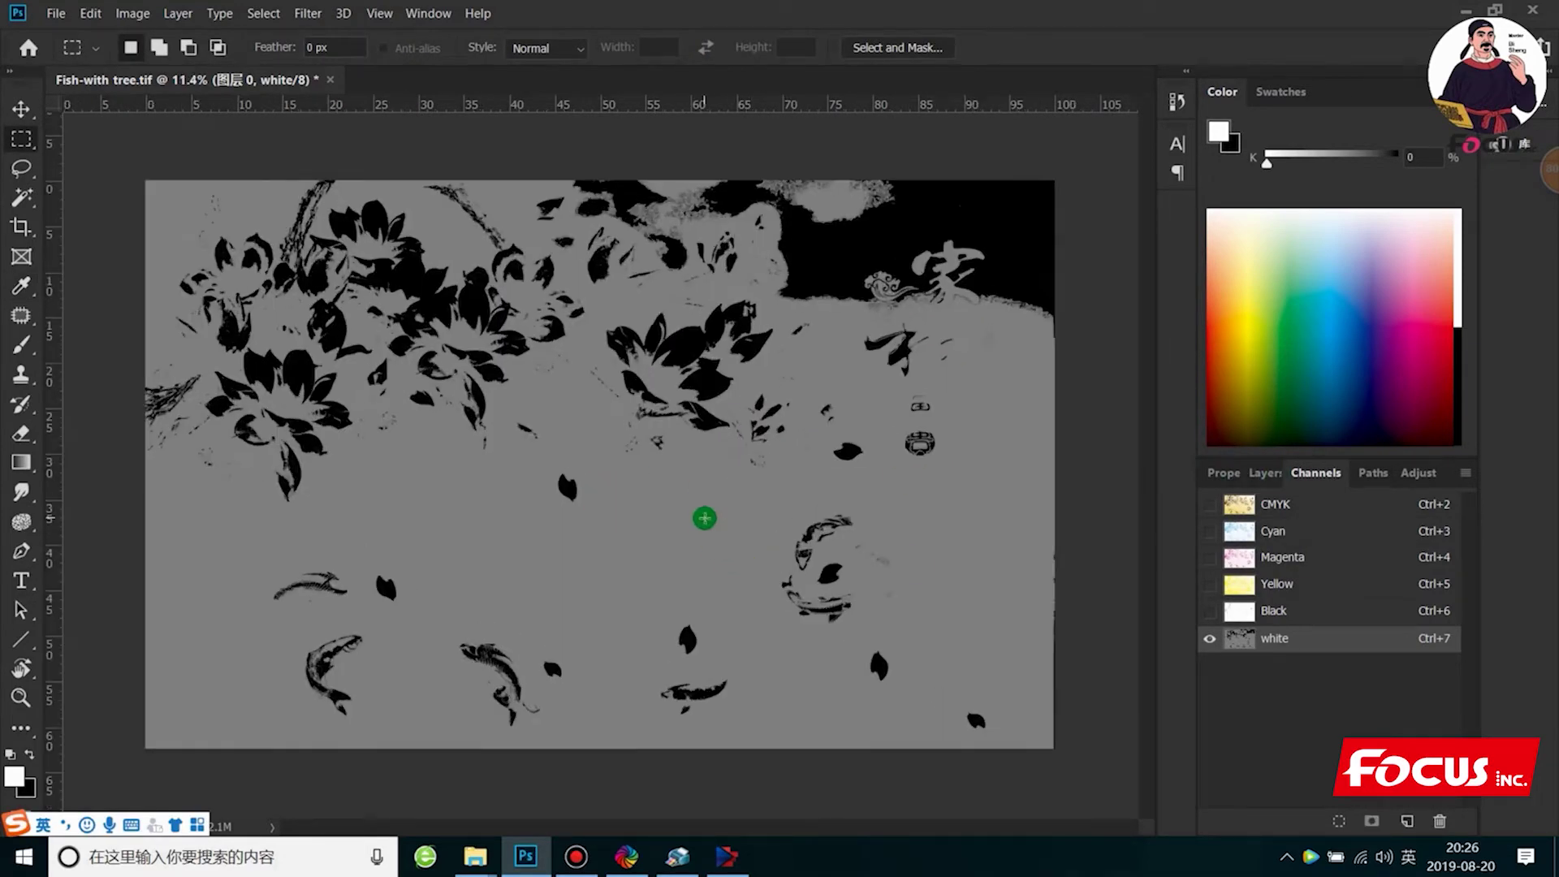
{"action": "scroll", "coordinate": [375, 520], "scroll_direction": "down", "scroll_amount": 1}
{"action": "scroll", "coordinate": [290, 371], "scroll_direction": "up", "scroll_amount": 2}
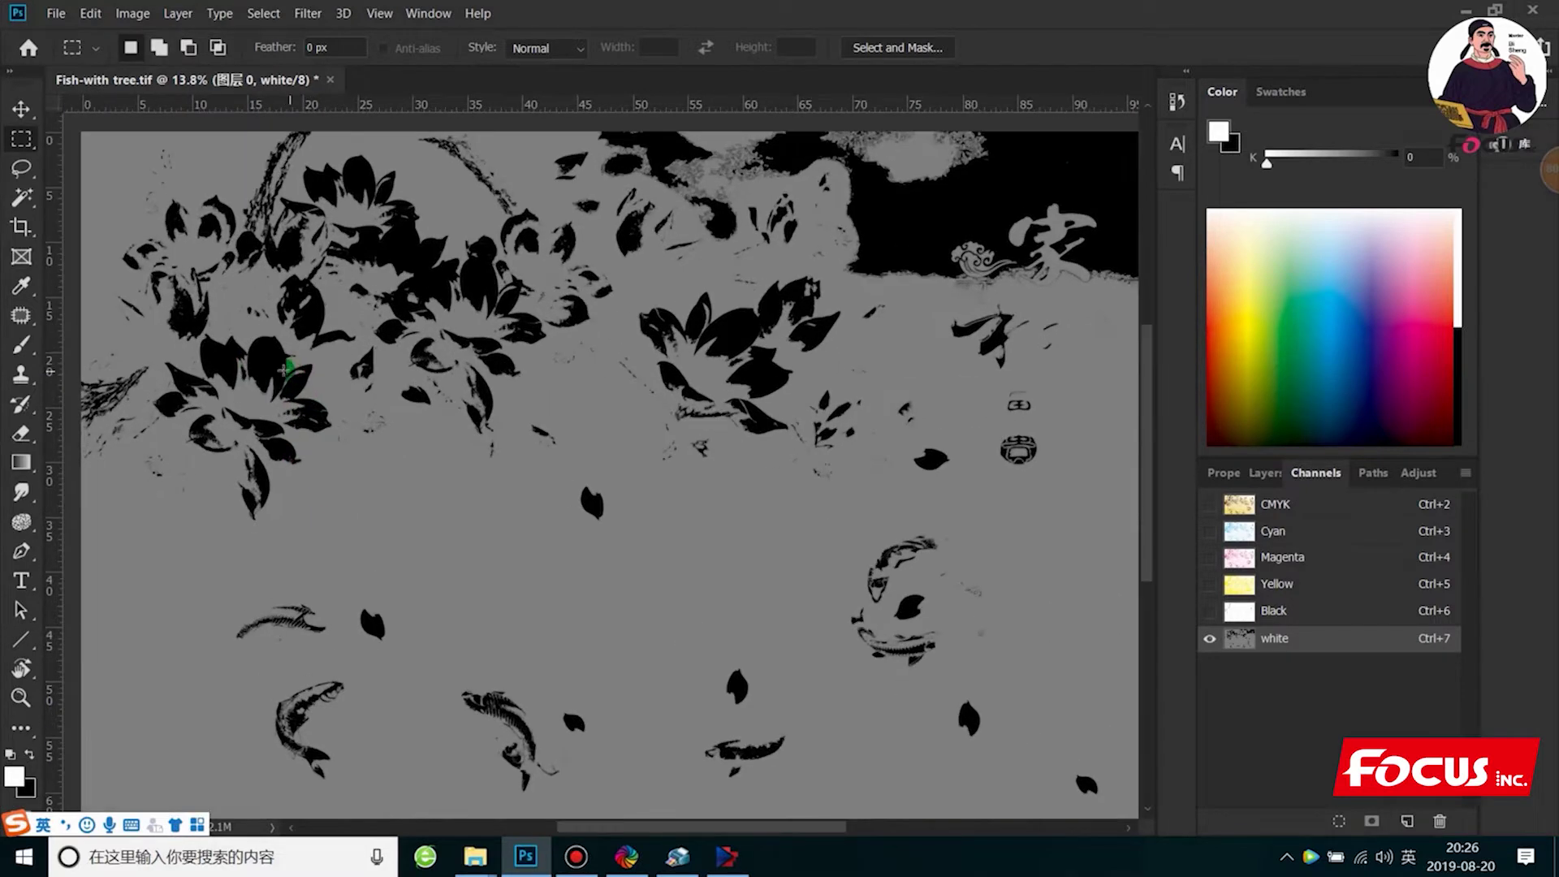
{"action": "scroll", "coordinate": [277, 369], "scroll_direction": "down", "scroll_amount": 1}
{"action": "scroll", "coordinate": [280, 367], "scroll_direction": "down", "scroll_amount": 1}
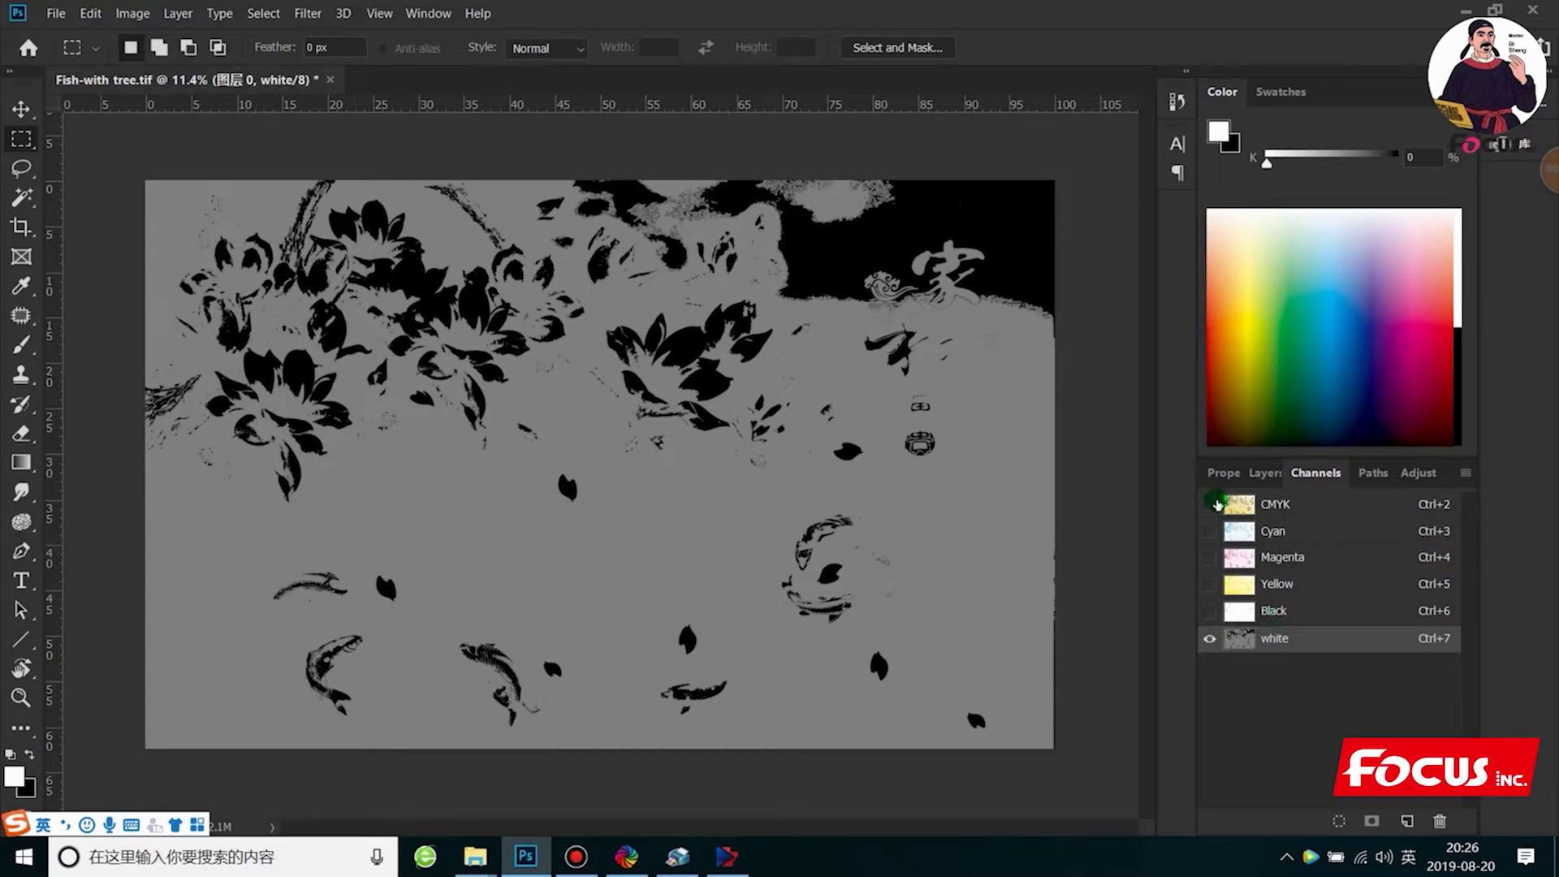
{"action": "left_click", "coordinate": [1211, 504]}
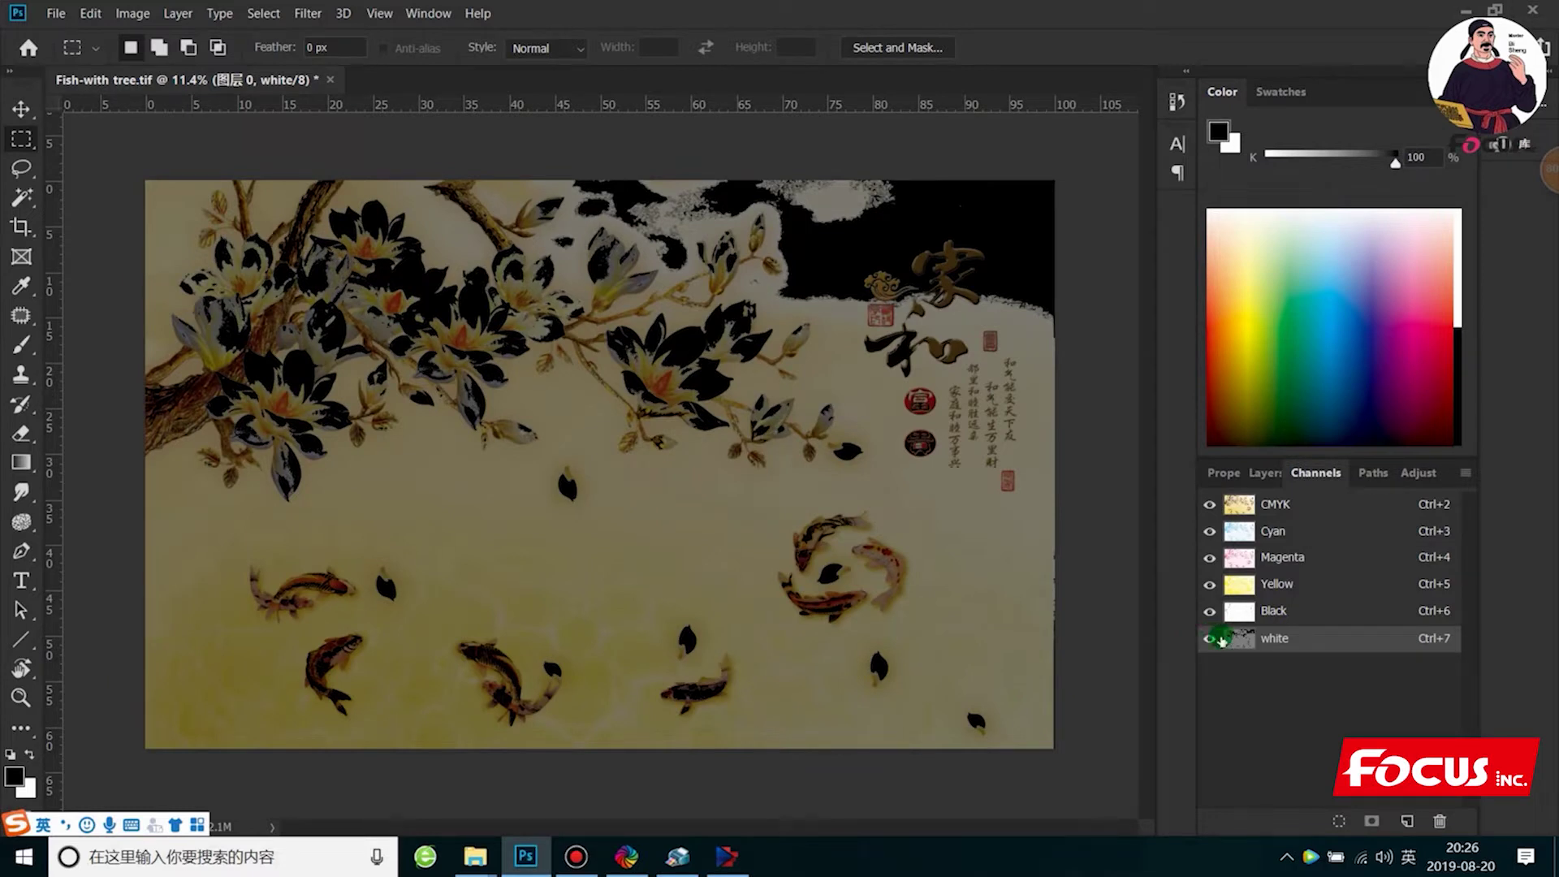
{"action": "left_click", "coordinate": [1228, 503]}
{"action": "left_click", "coordinate": [1210, 505]}
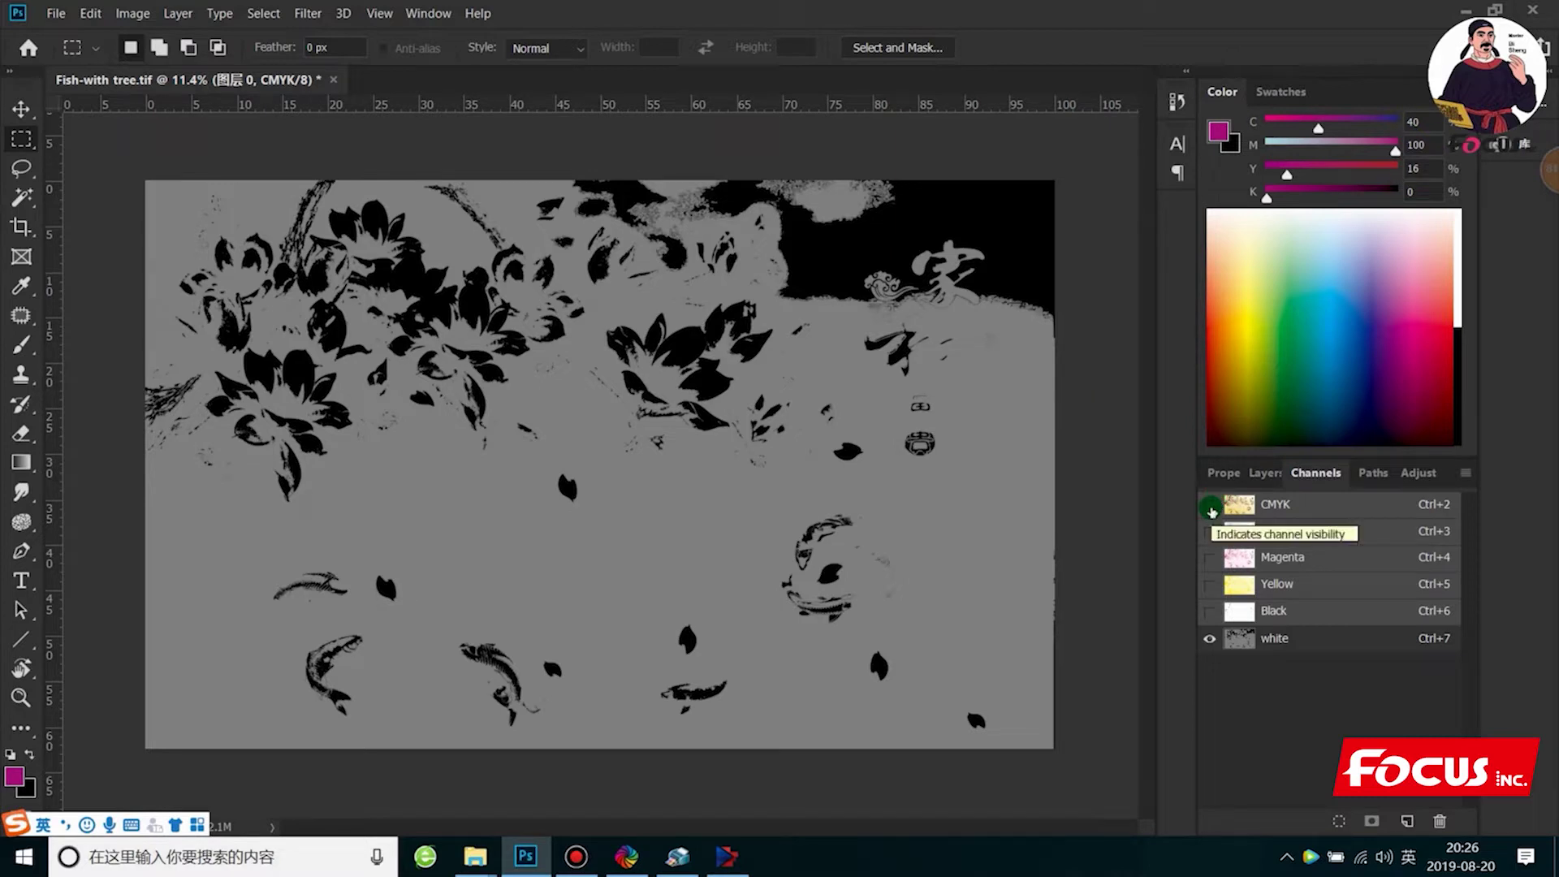
{"action": "left_click", "coordinate": [1209, 504]}
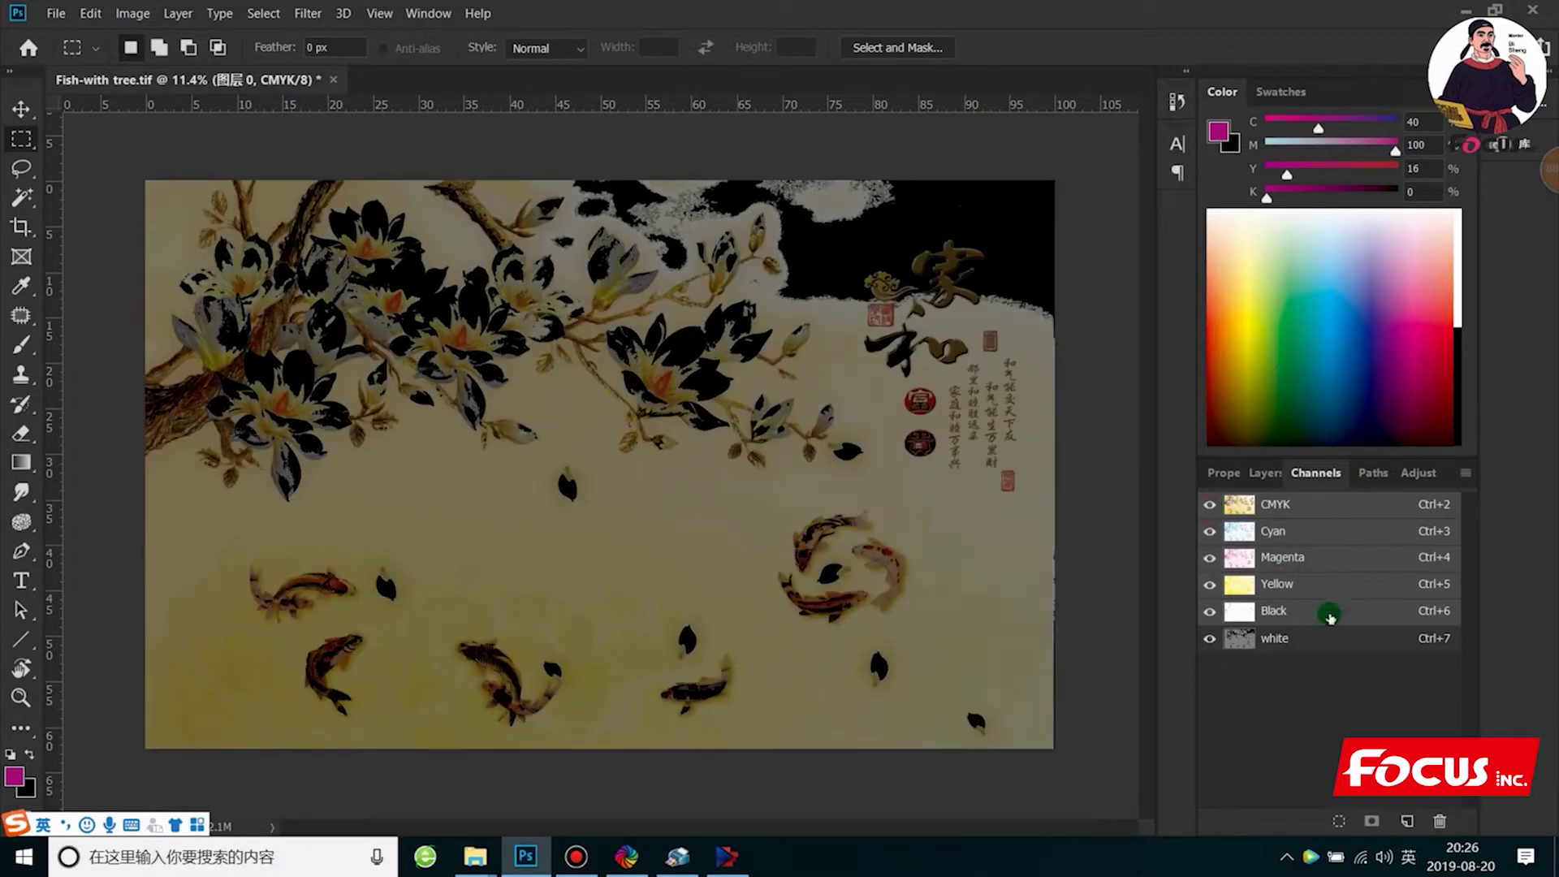
Make the white channel active, leave it hidden with the CMYK artwork shown, and return to the layer list
{"action": "left_click", "coordinate": [1312, 642]}
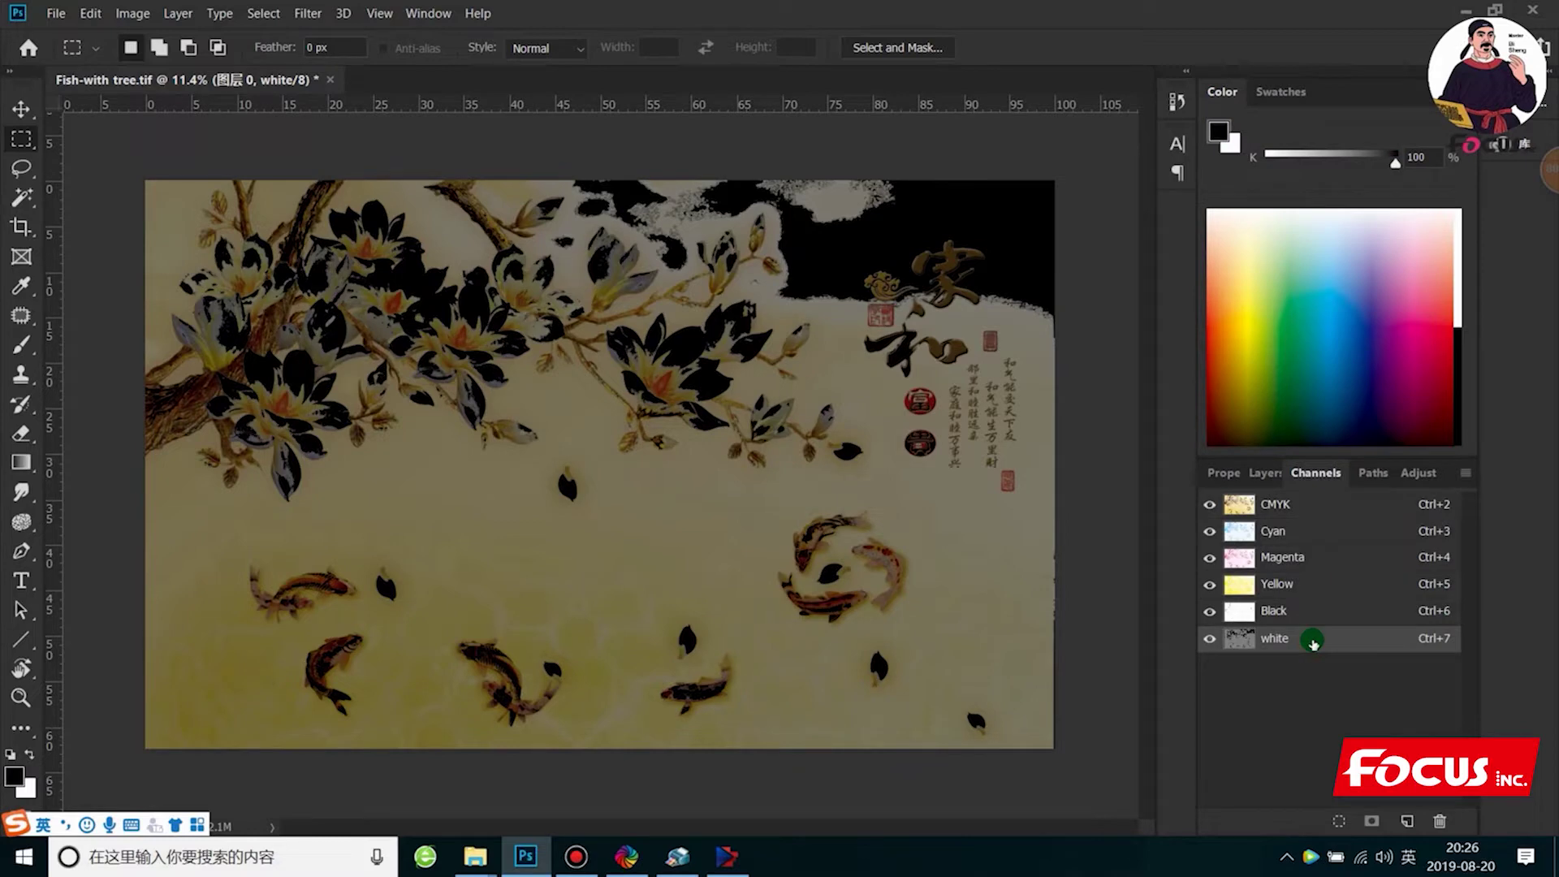
{"action": "left_click", "coordinate": [1211, 504]}
{"action": "key", "text": "x"}
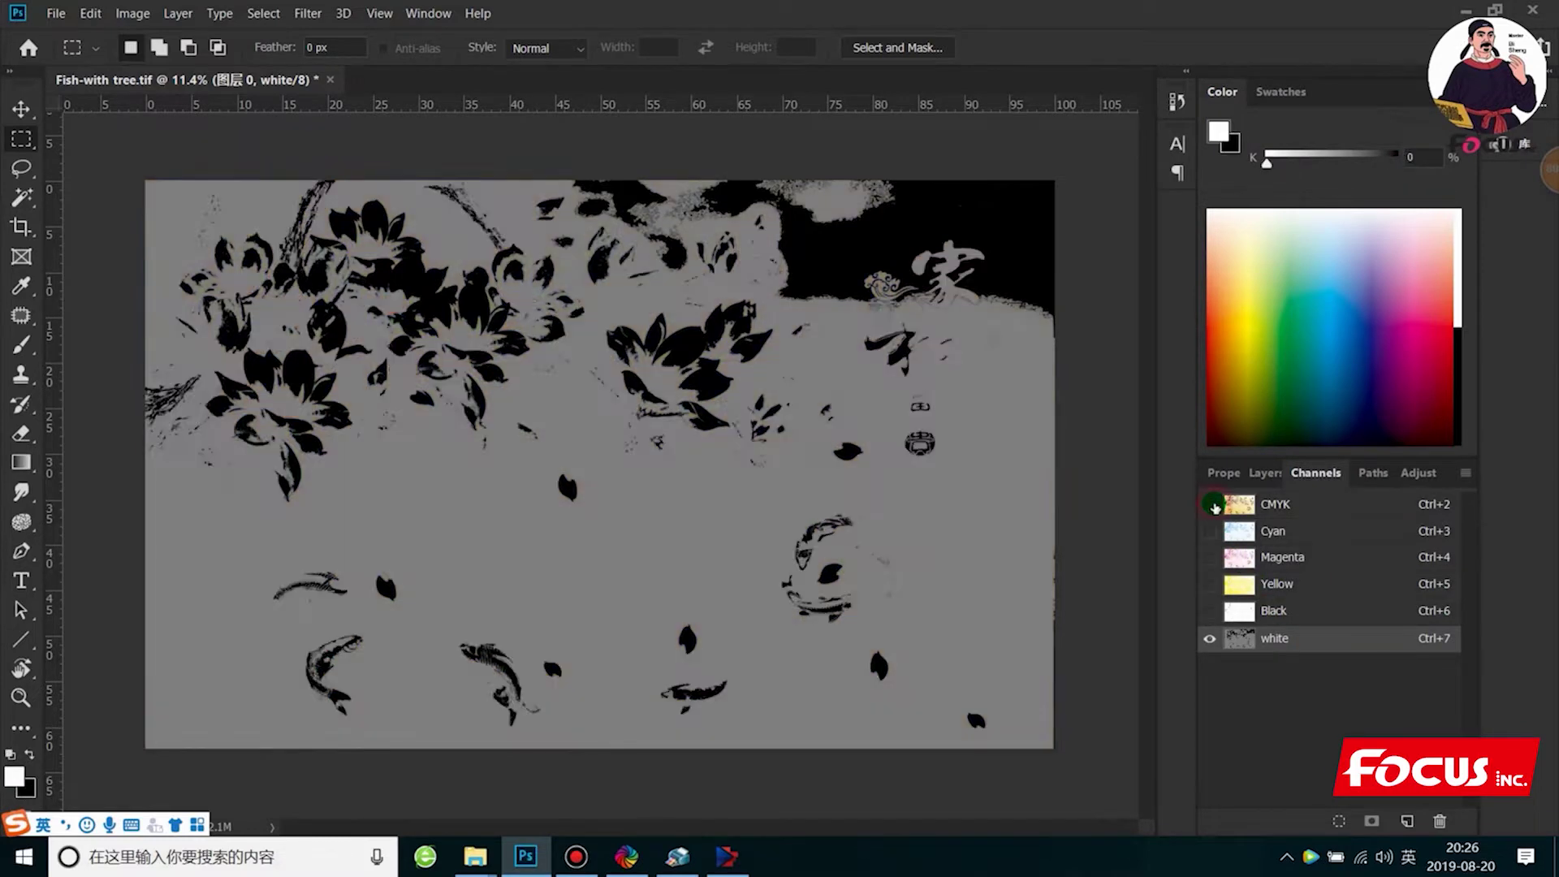
{"action": "left_click", "coordinate": [1210, 504]}
{"action": "left_click", "coordinate": [1210, 611]}
{"action": "left_click", "coordinate": [1210, 638]}
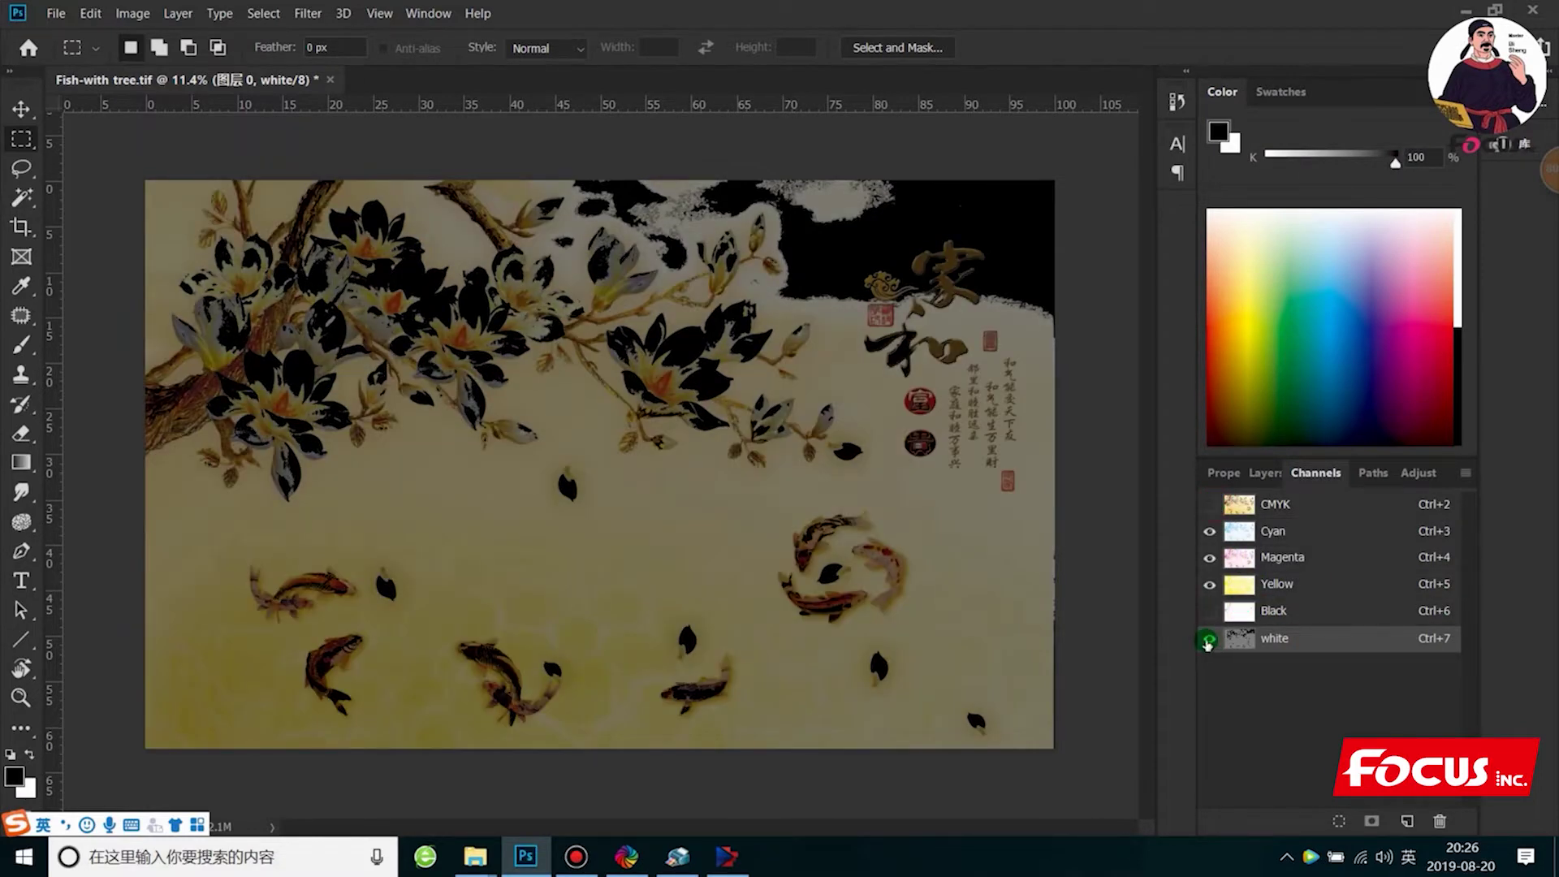
{"action": "left_click", "coordinate": [1224, 472]}
{"action": "left_click", "coordinate": [1266, 473]}
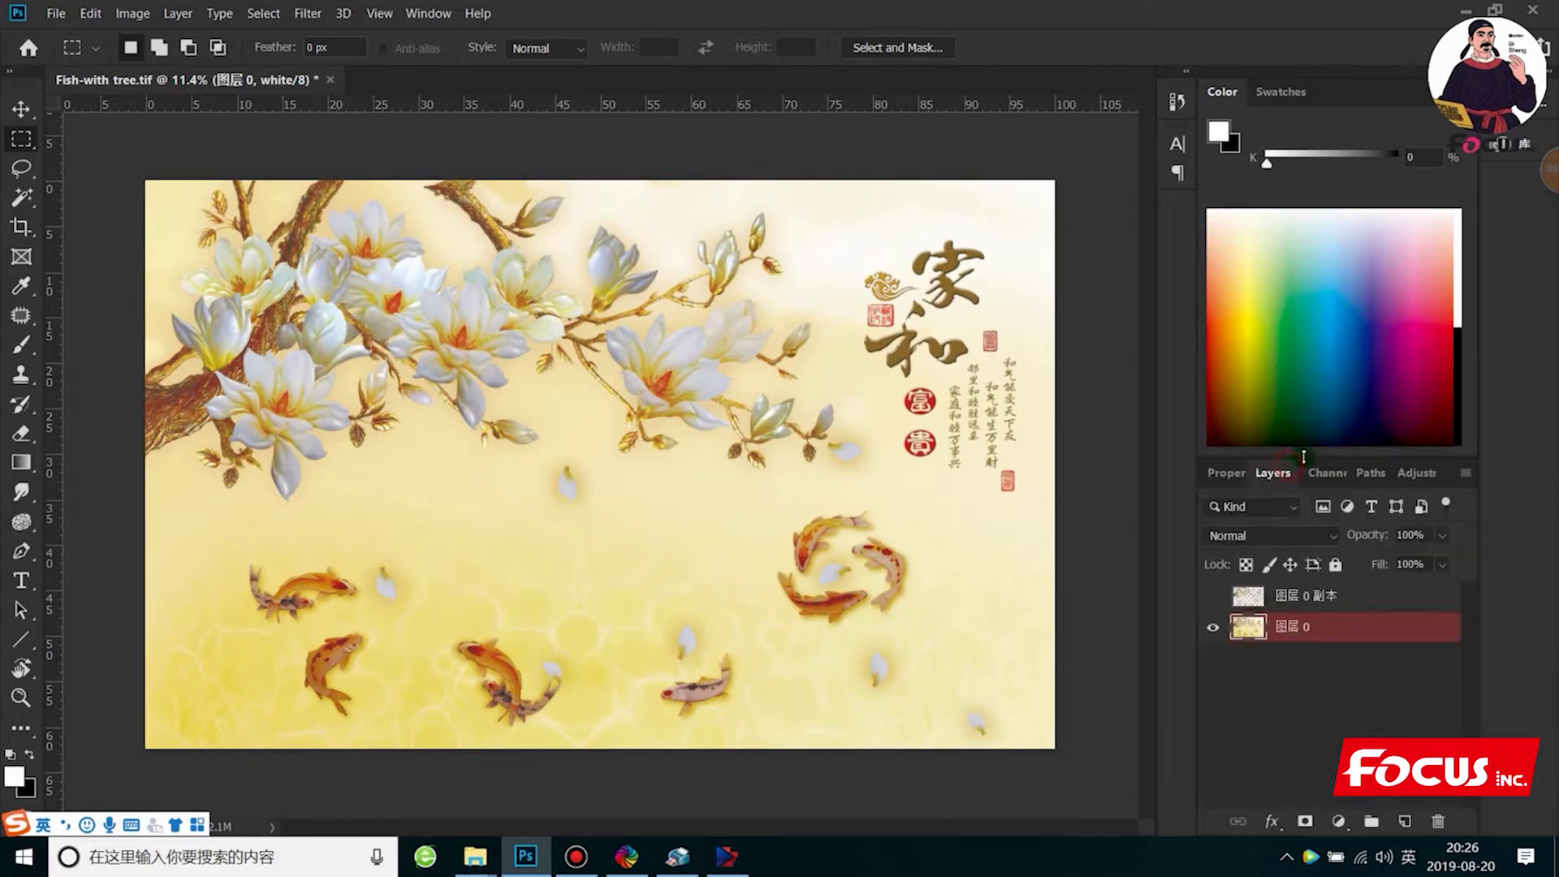
Select a petal of the leftmost magnolia on layer 图层 0 with the Magic Wand at tolerance 32
{"action": "left_click", "coordinate": [225, 393]}
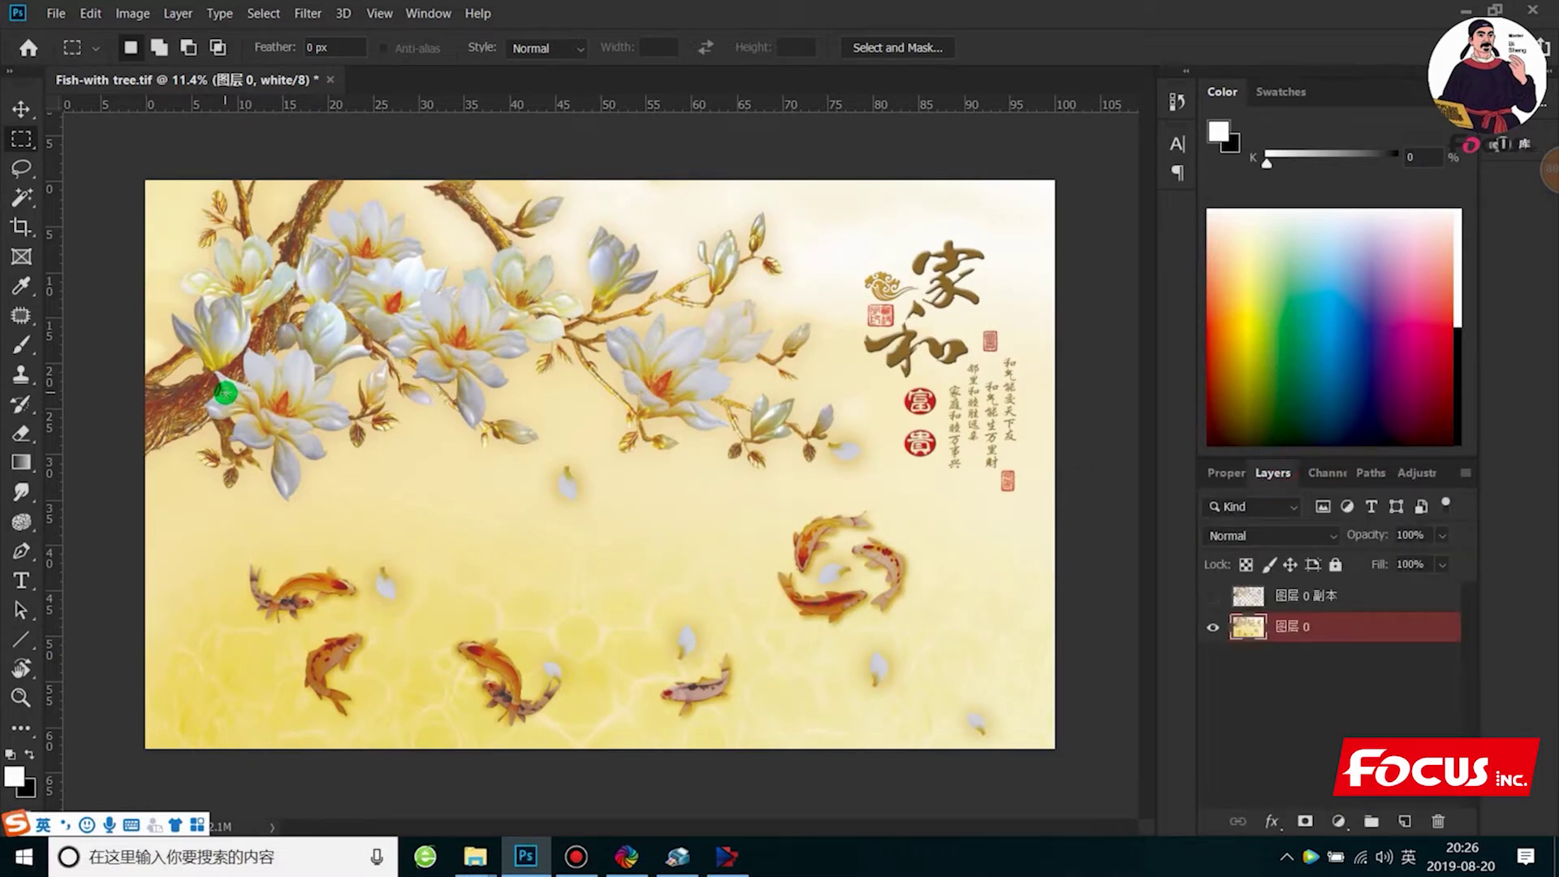
{"action": "left_click", "coordinate": [21, 197]}
{"action": "right_click", "coordinate": [21, 197]}
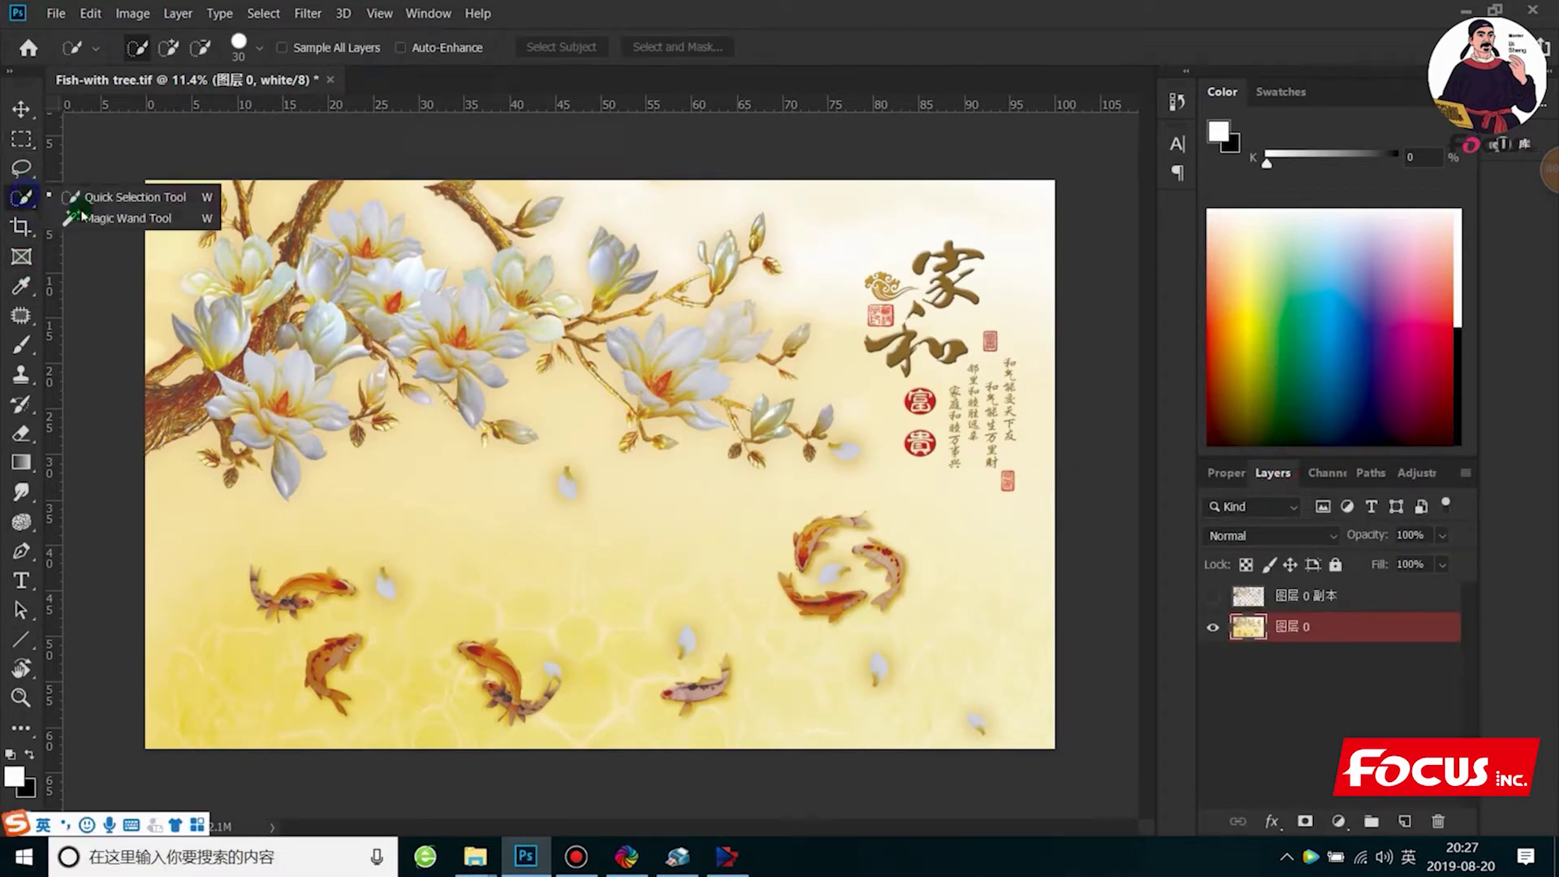
{"action": "left_click", "coordinate": [122, 217]}
{"action": "left_click", "coordinate": [226, 337]}
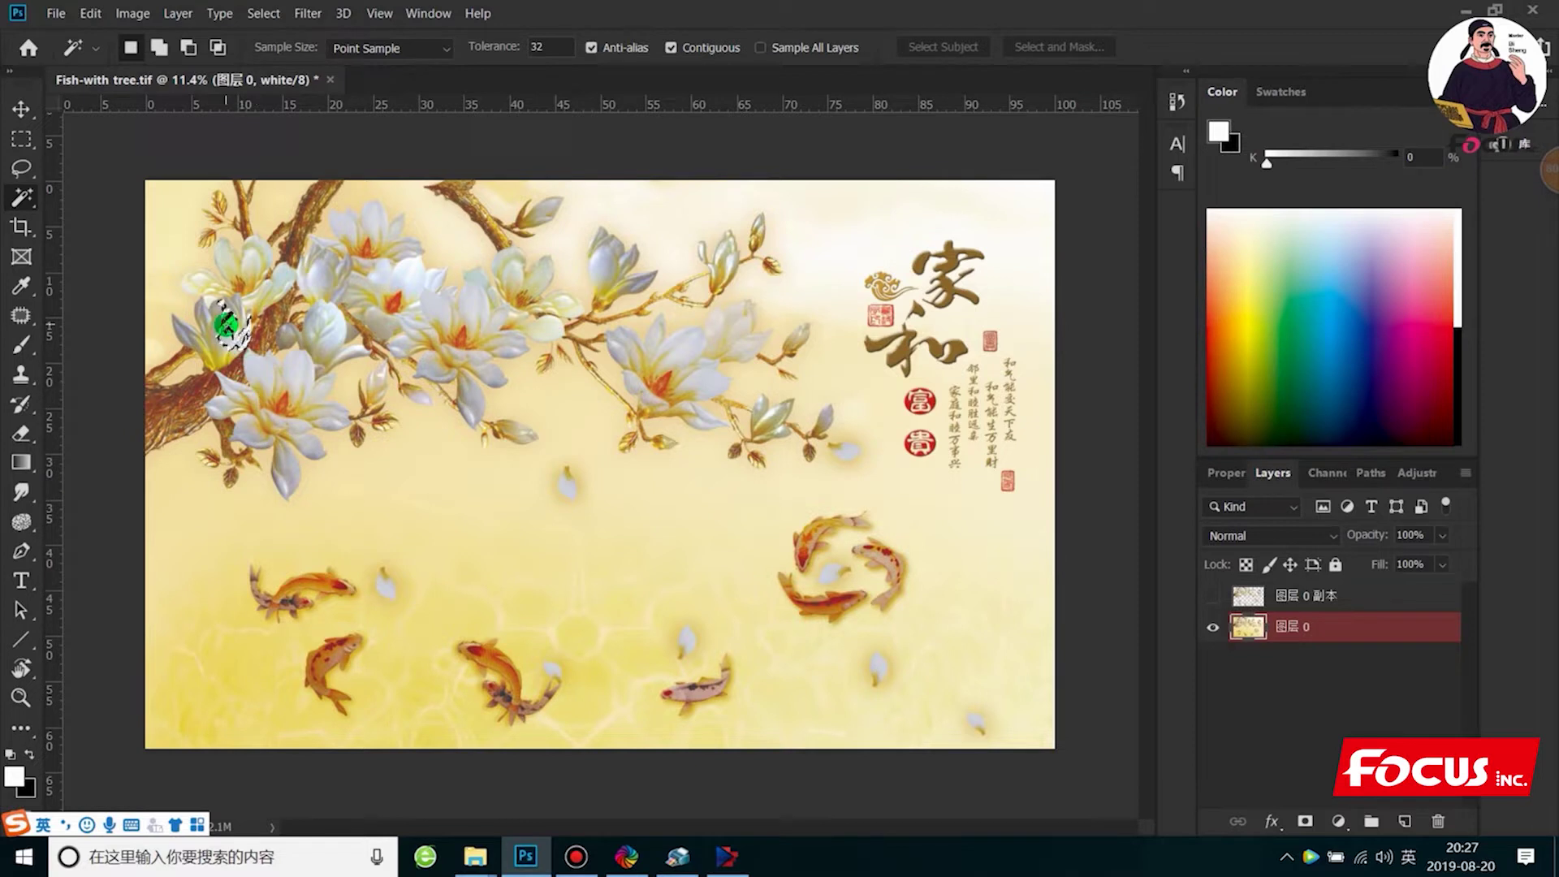
{"action": "right_click", "coordinate": [229, 329]}
{"action": "left_click", "coordinate": [323, 444]}
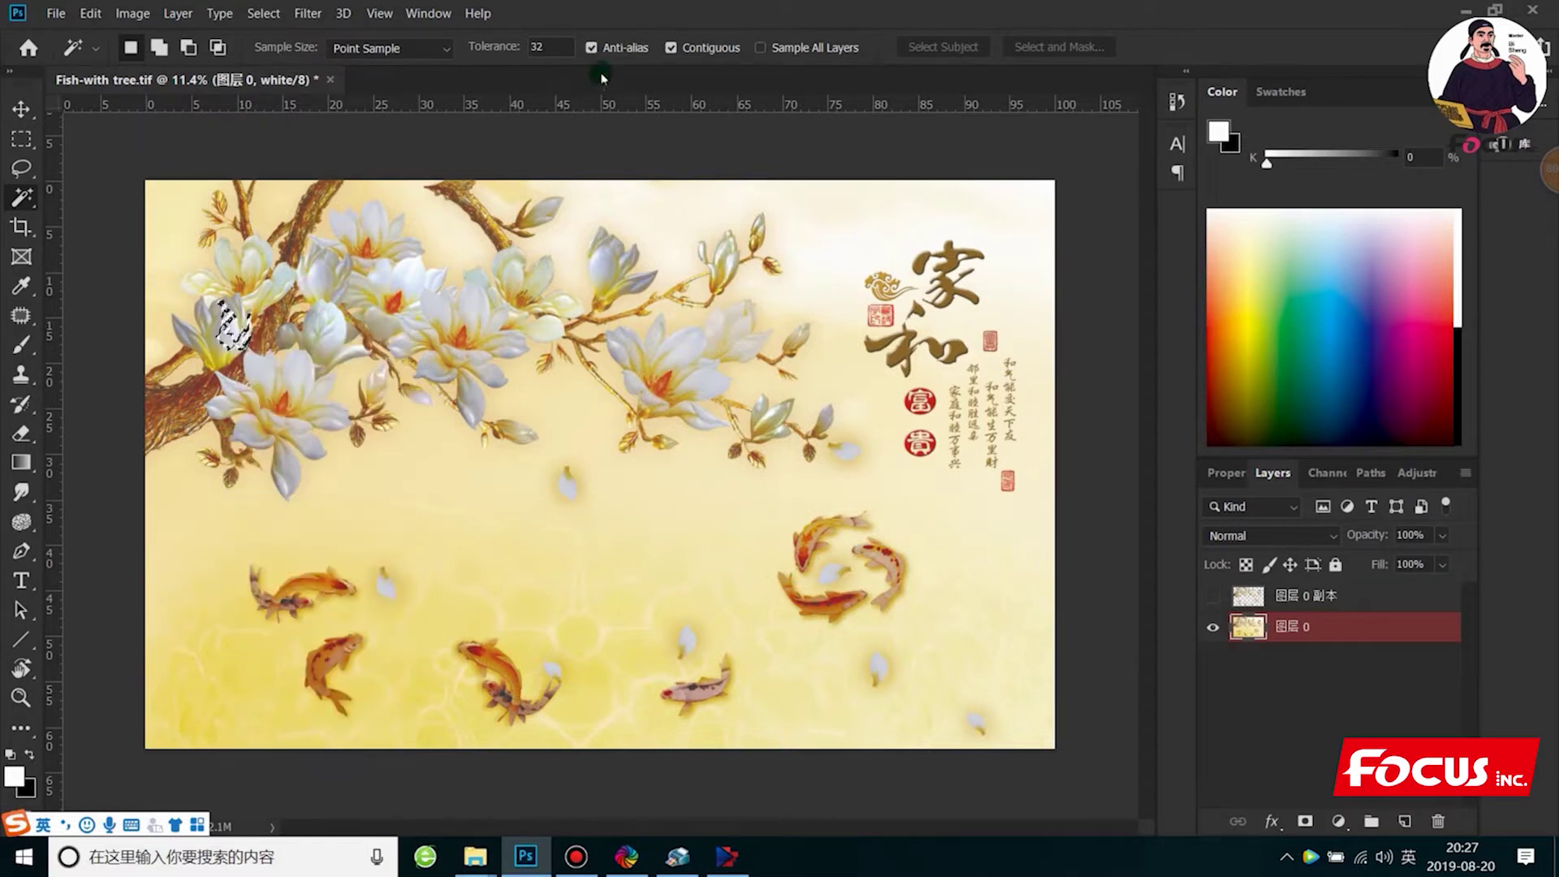
Set the Magic Wand tolerance to 50, select the central magnolia petals and extend the selection to similar colors across the image
{"action": "left_click", "coordinate": [542, 51]}
{"action": "left_click_drag", "start_coordinate": [543, 50], "coordinate": [487, 42]}
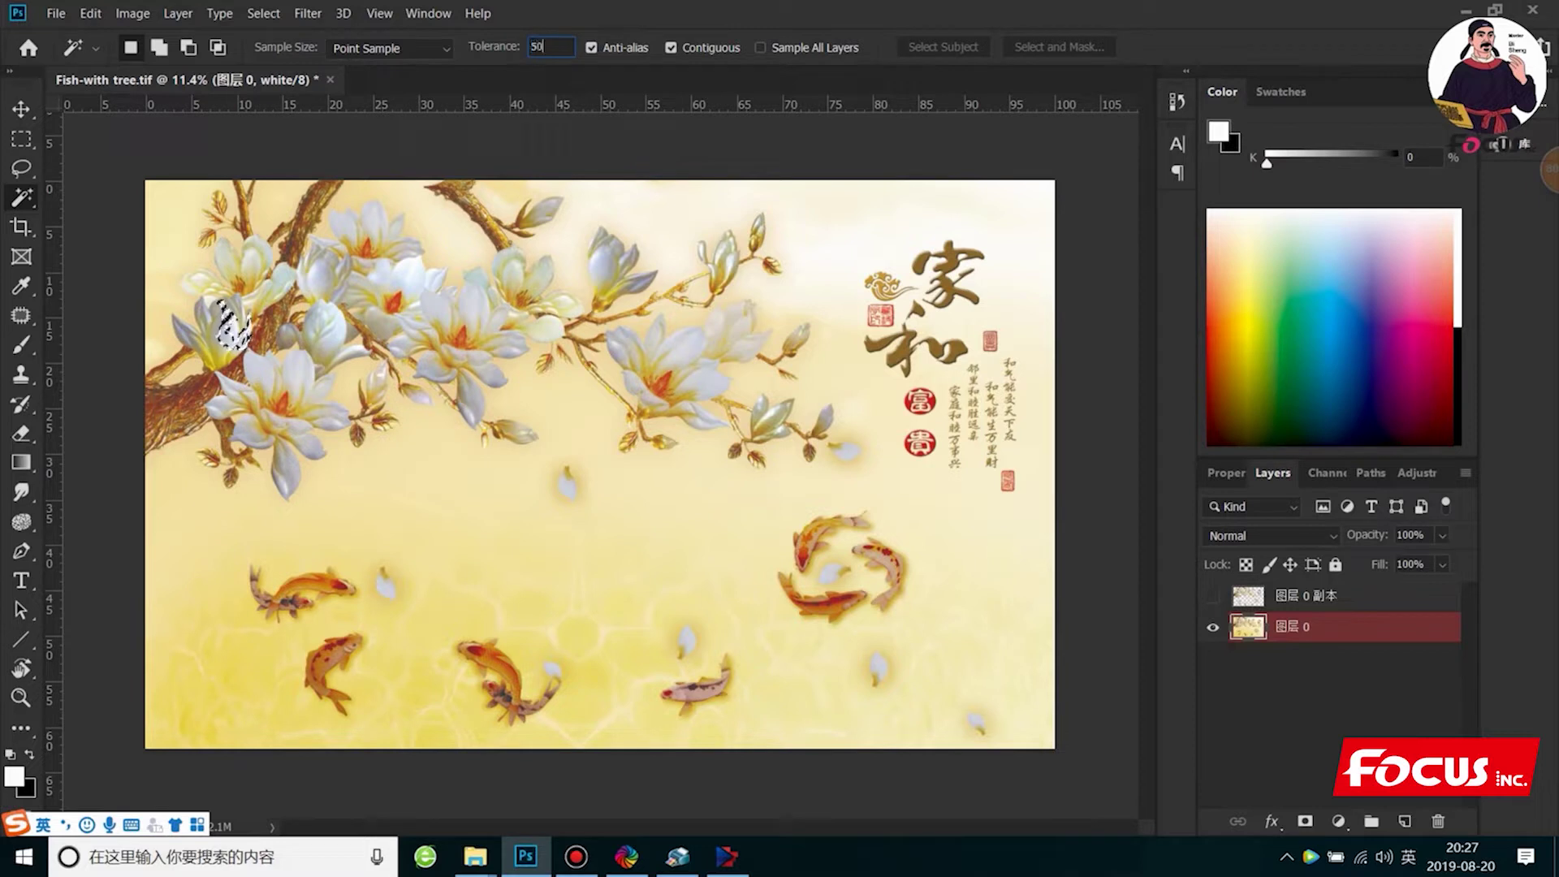
{"action": "left_click", "coordinate": [469, 304]}
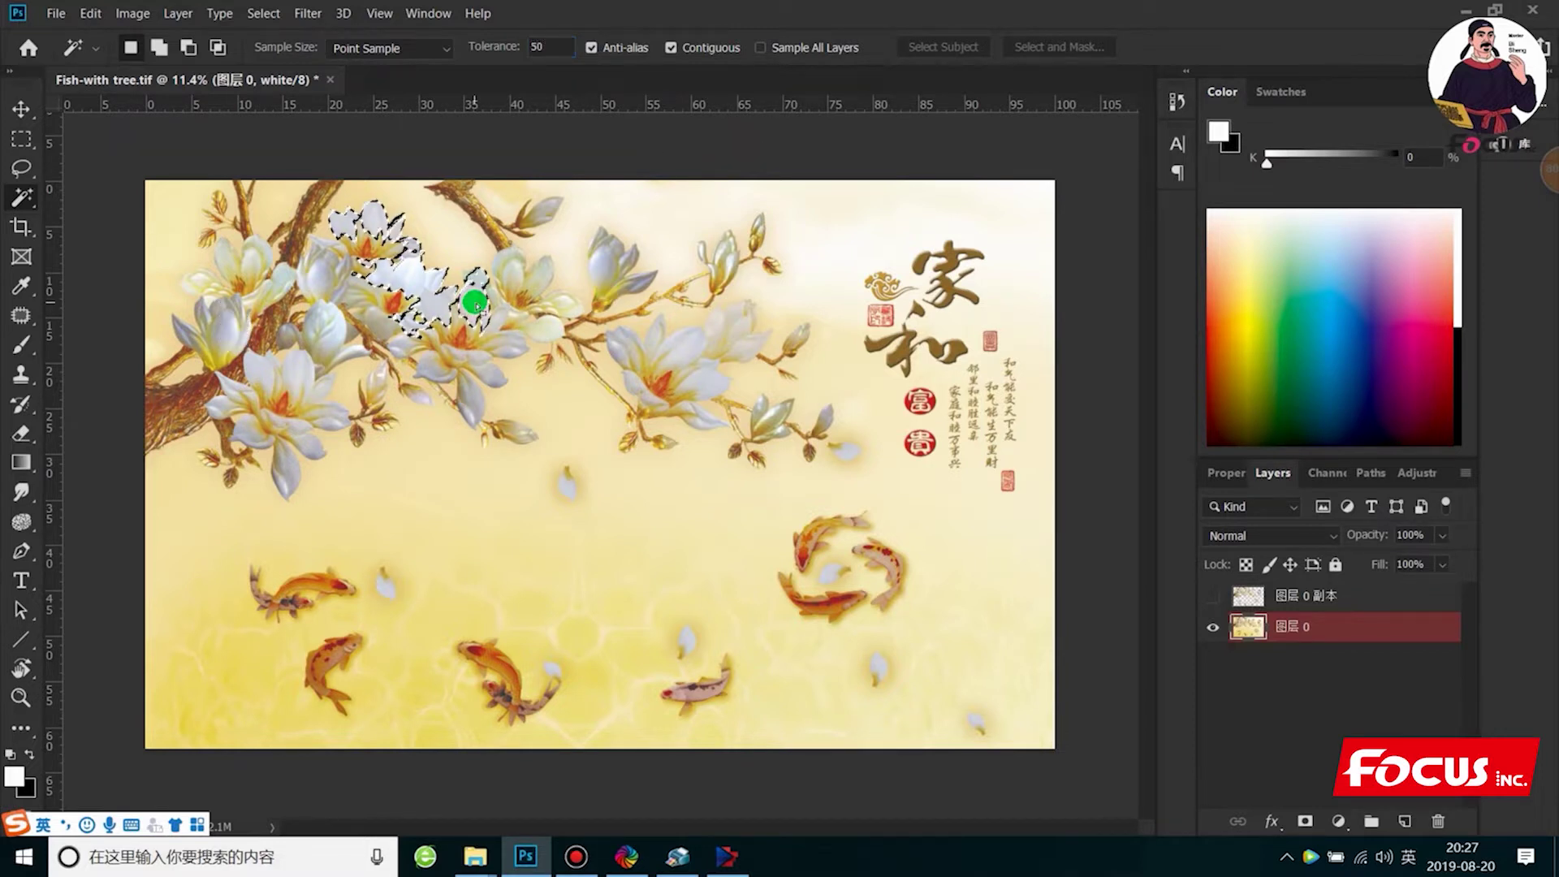
{"action": "right_click", "coordinate": [478, 319]}
{"action": "left_click", "coordinate": [516, 509]}
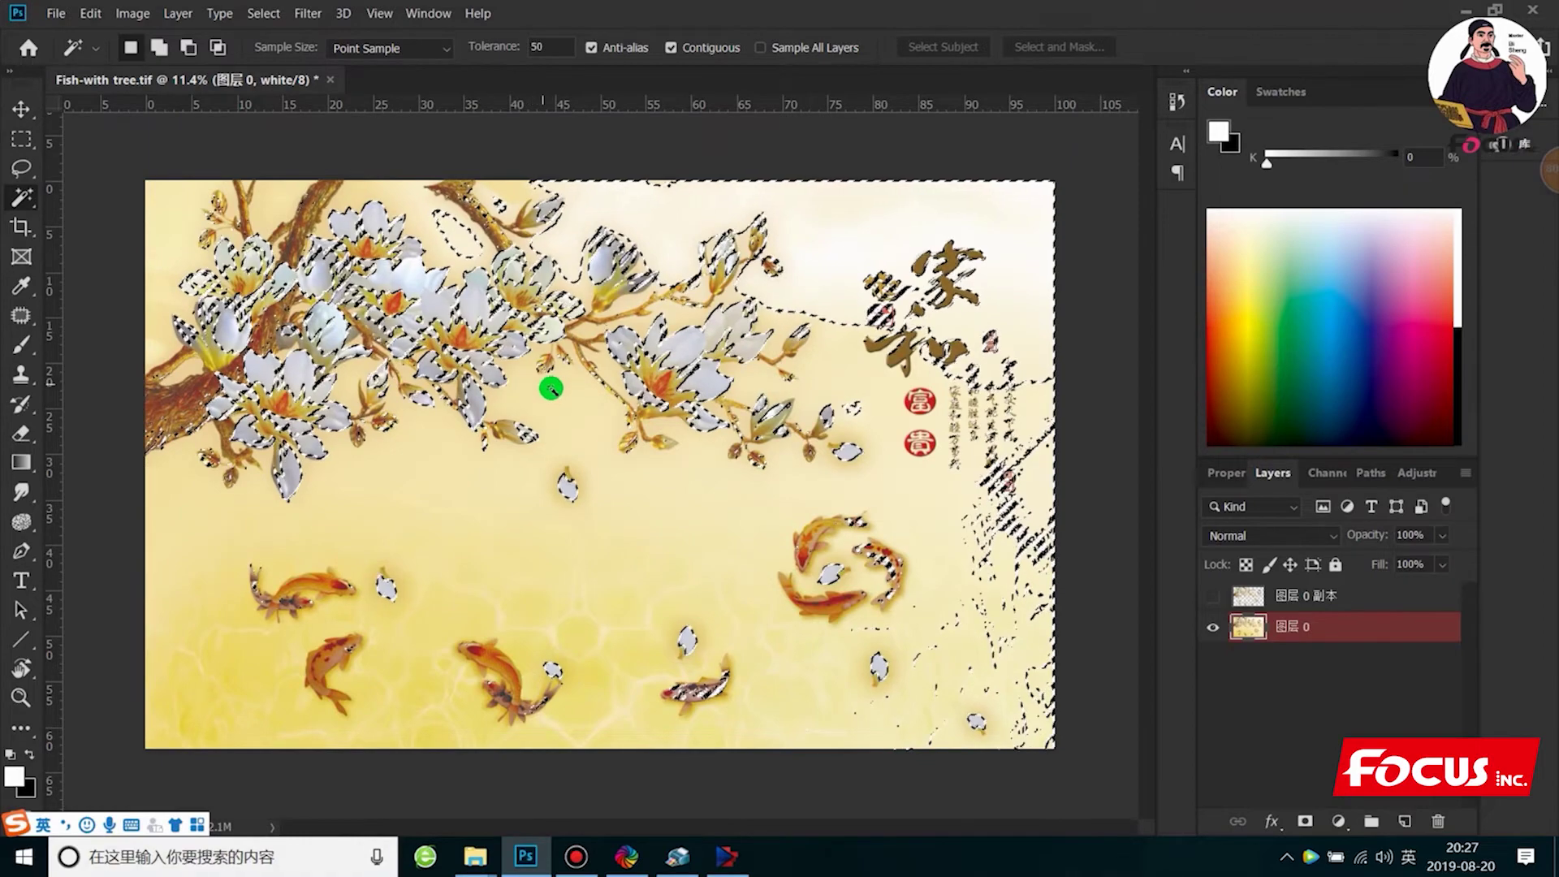
Try to subtract the pale upper background from the selection with elliptical and rectangular marquees, and clear the selection
{"action": "key", "text": "shift+m"}
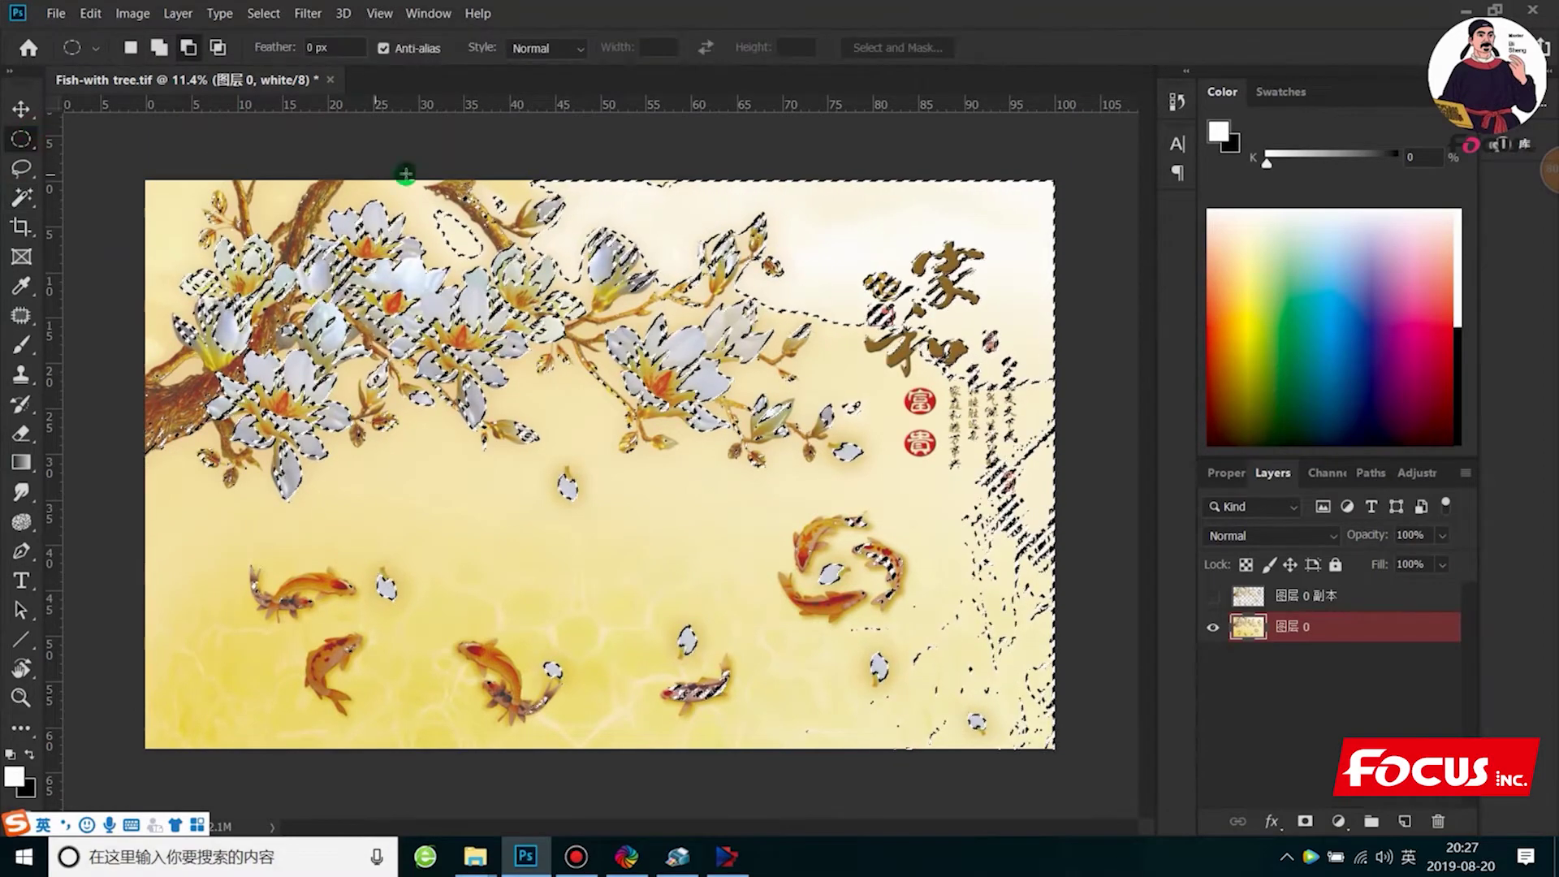
{"action": "left_click_drag", "start_coordinate": [499, 169], "coordinate": [714, 212]}
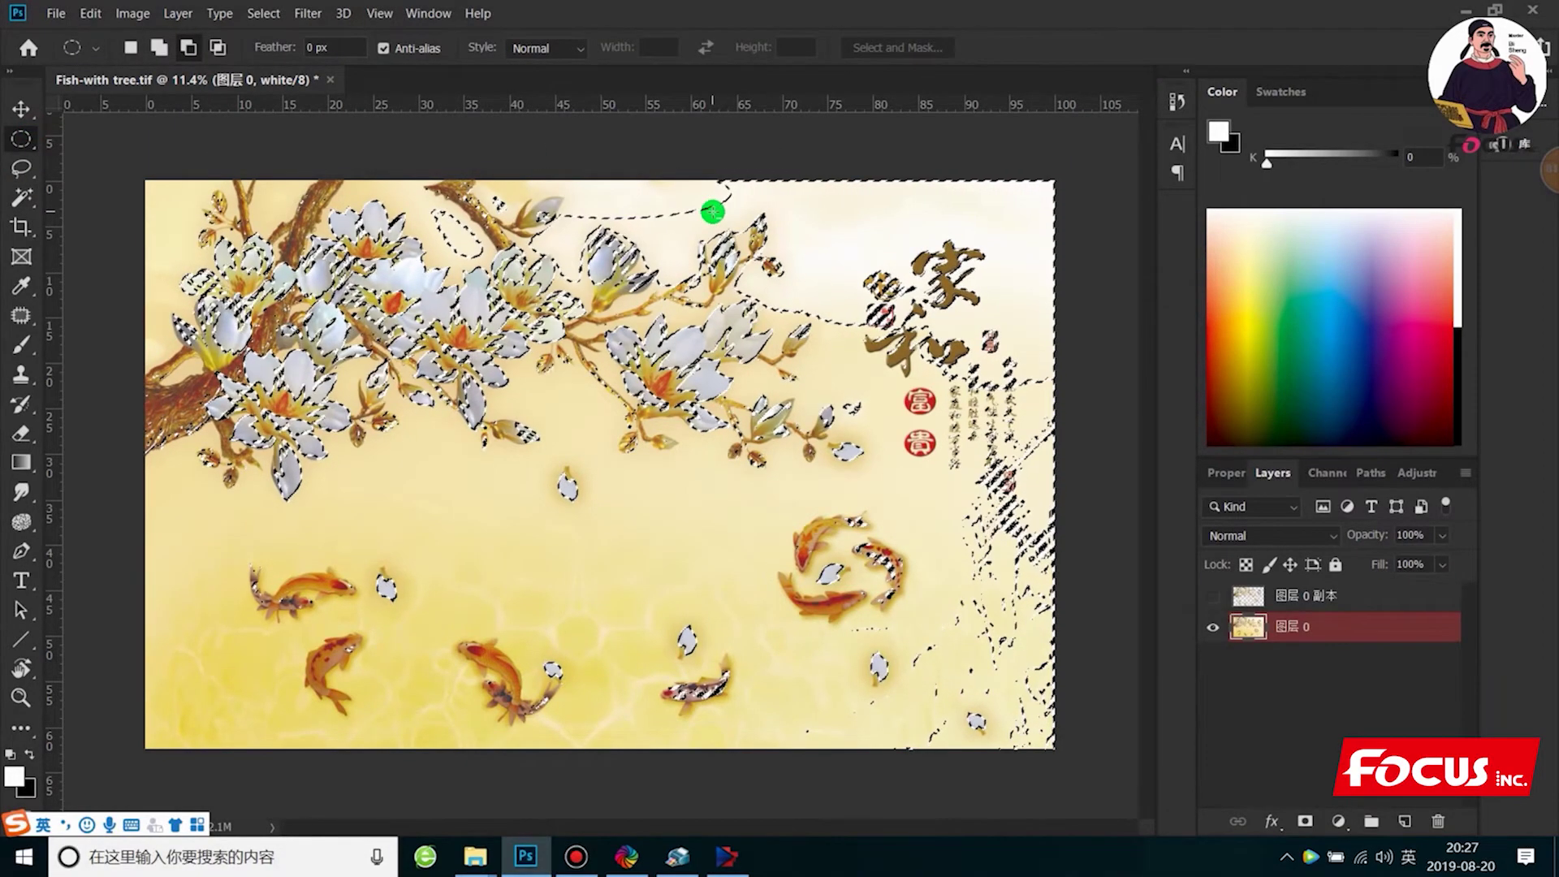
{"action": "right_click", "coordinate": [21, 139]}
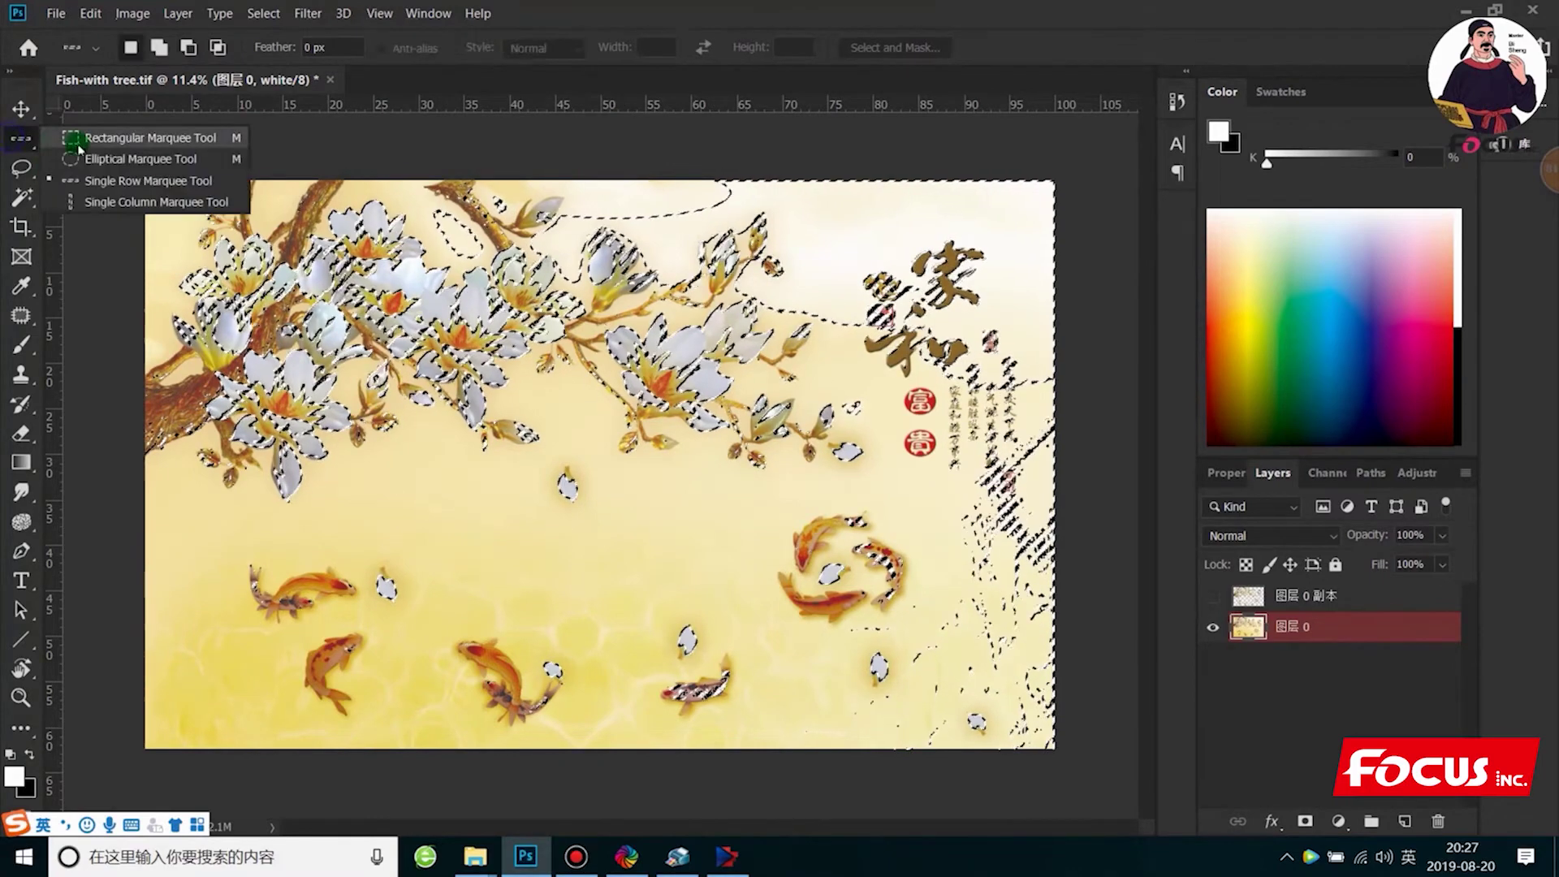
{"action": "left_click", "coordinate": [122, 140]}
{"action": "left_click_drag", "start_coordinate": [578, 182], "coordinate": [1086, 213]}
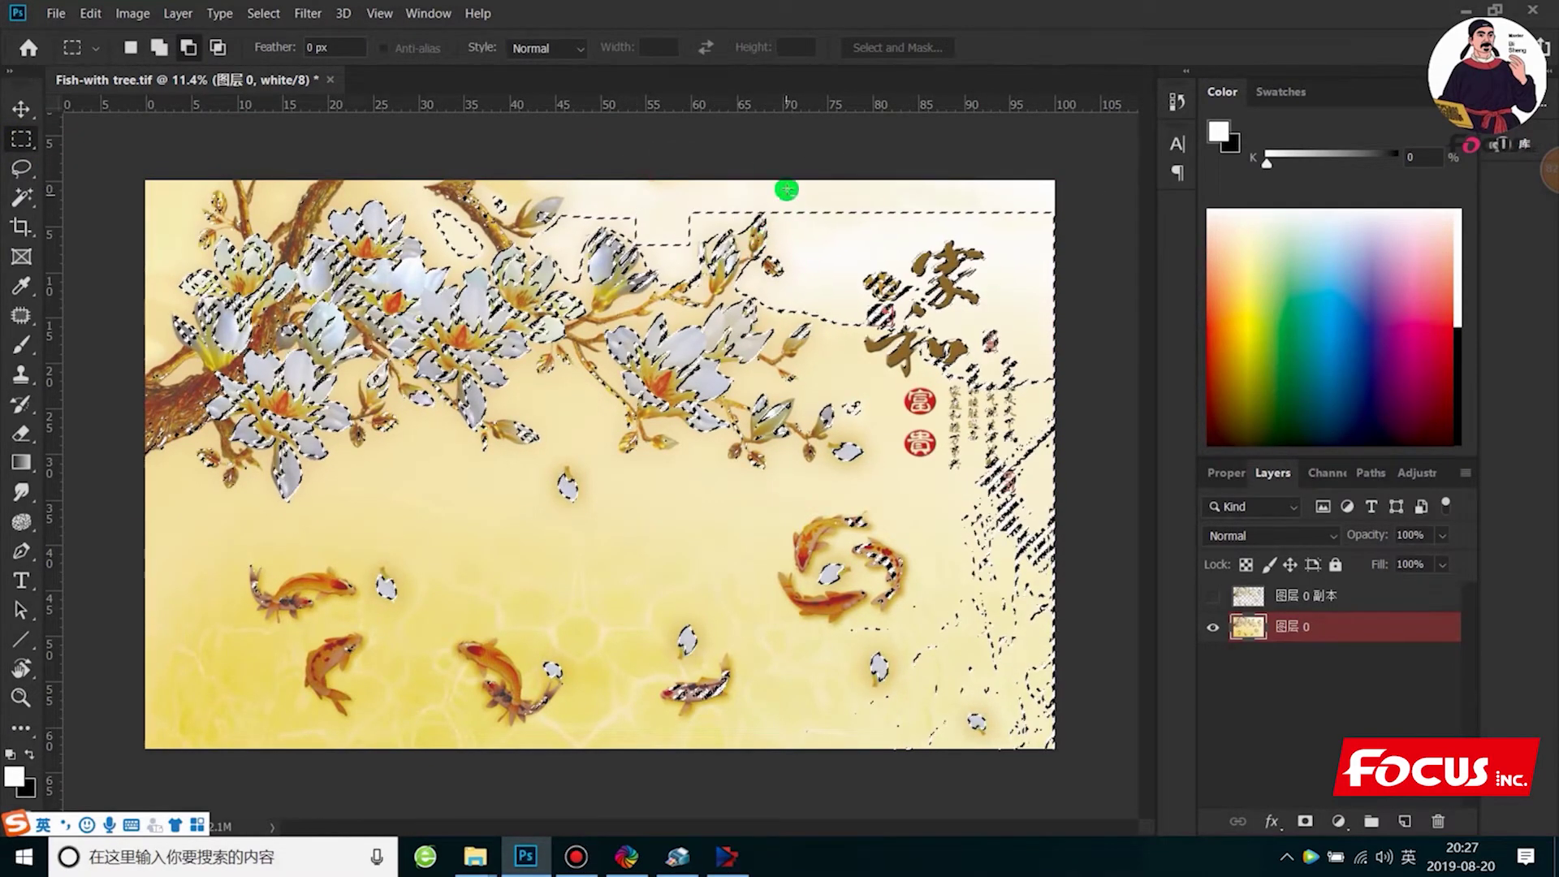
{"action": "left_click_drag", "start_coordinate": [786, 189], "coordinate": [1098, 316]}
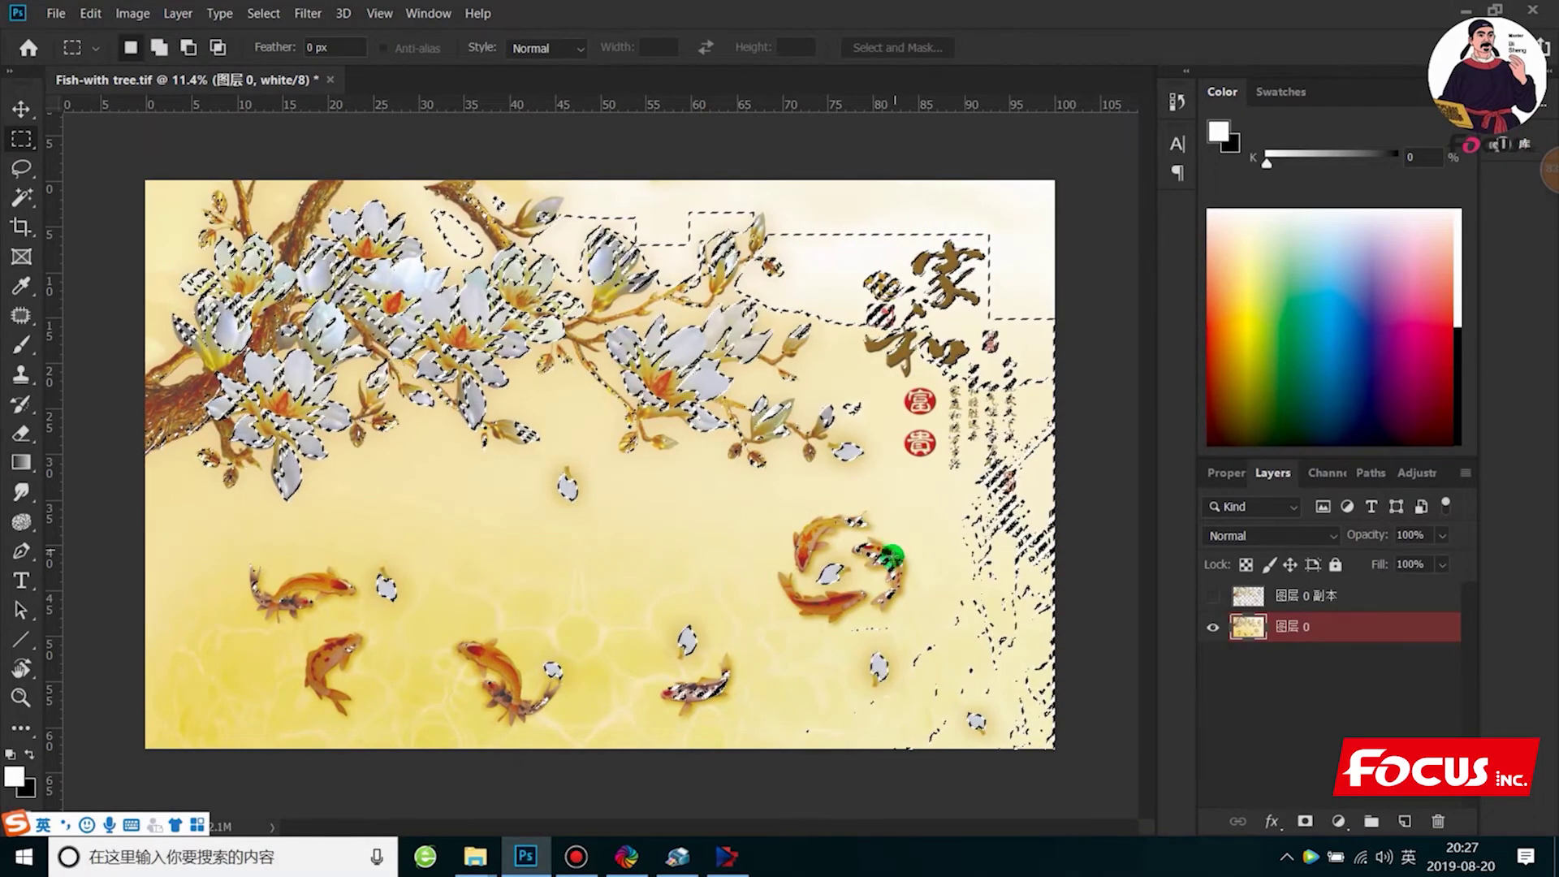
{"action": "key", "text": "ctrl+d"}
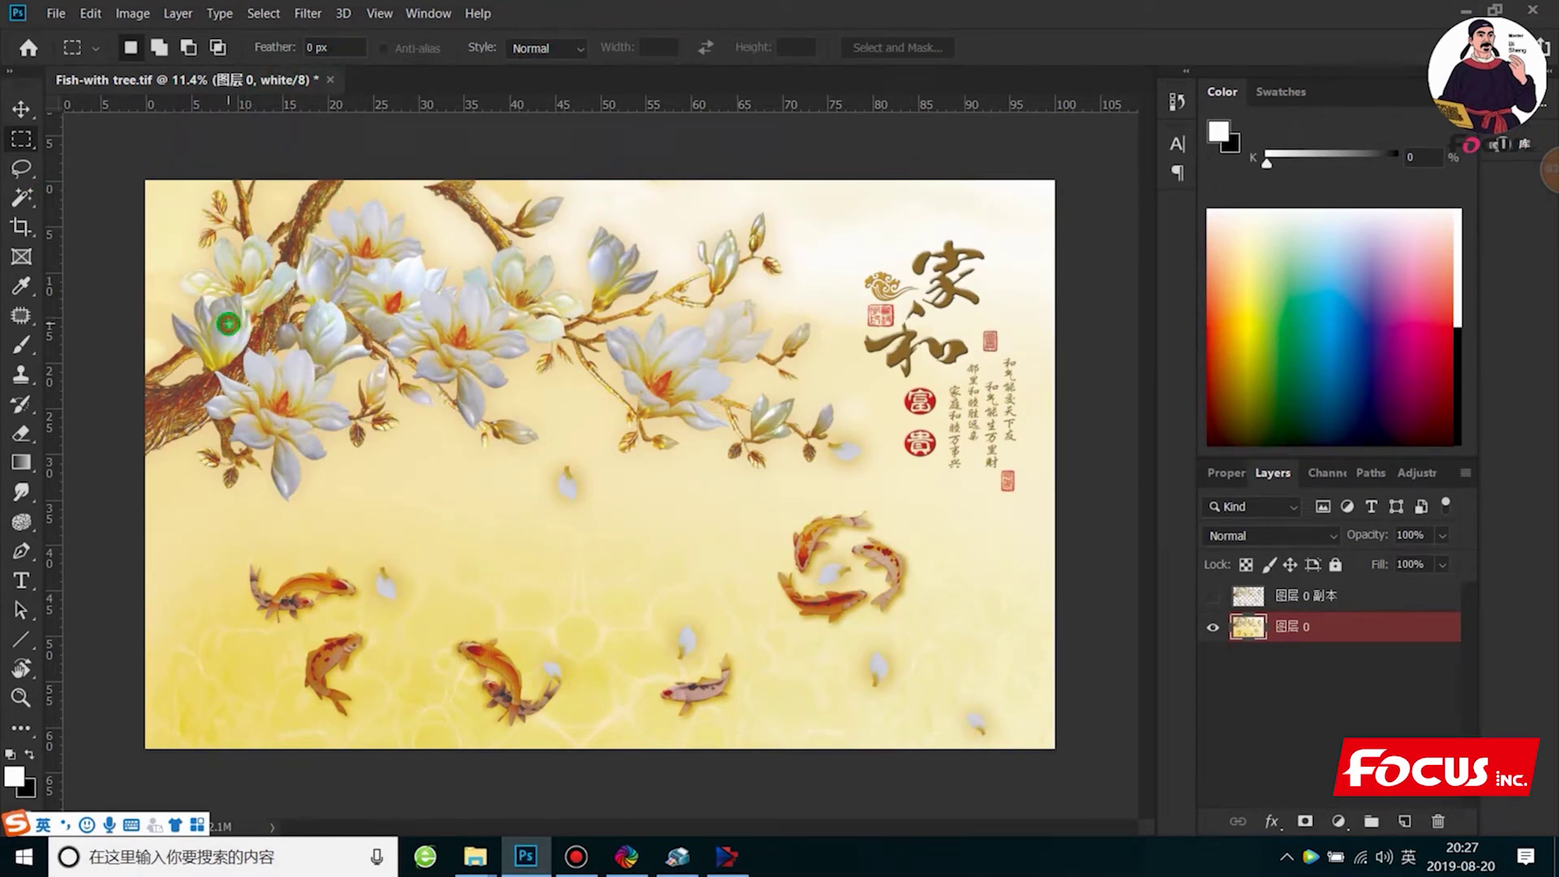
Set the Magic Wand tolerance to 35, select a petal in the upper-left magnolia cluster and extend the selection to similar colors
{"action": "left_click", "coordinate": [20, 196]}
{"action": "right_click", "coordinate": [20, 196]}
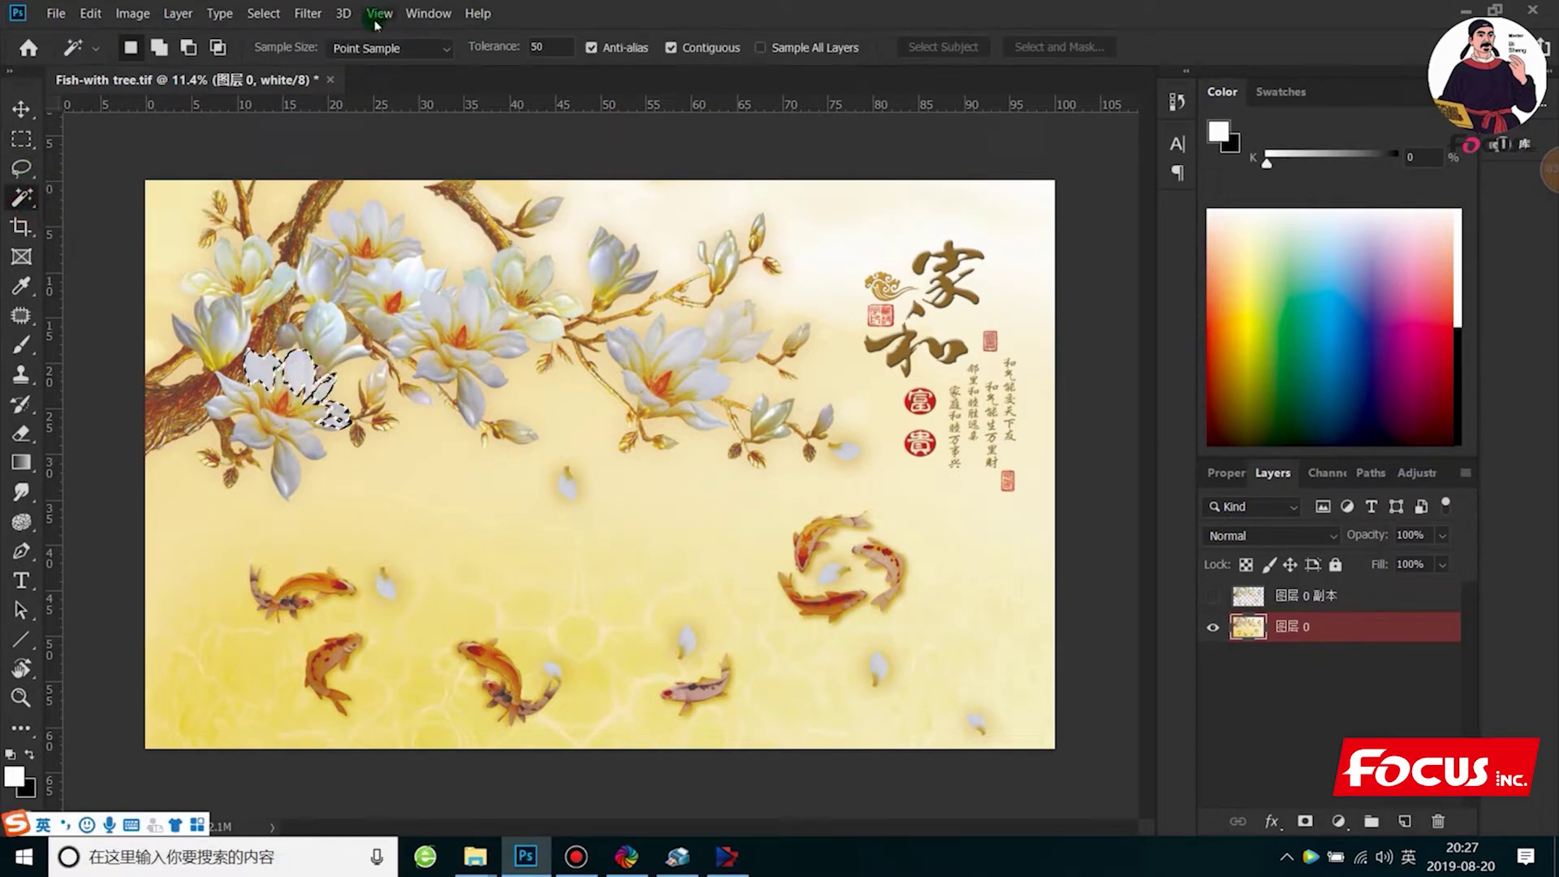
{"action": "left_click", "coordinate": [544, 47]}
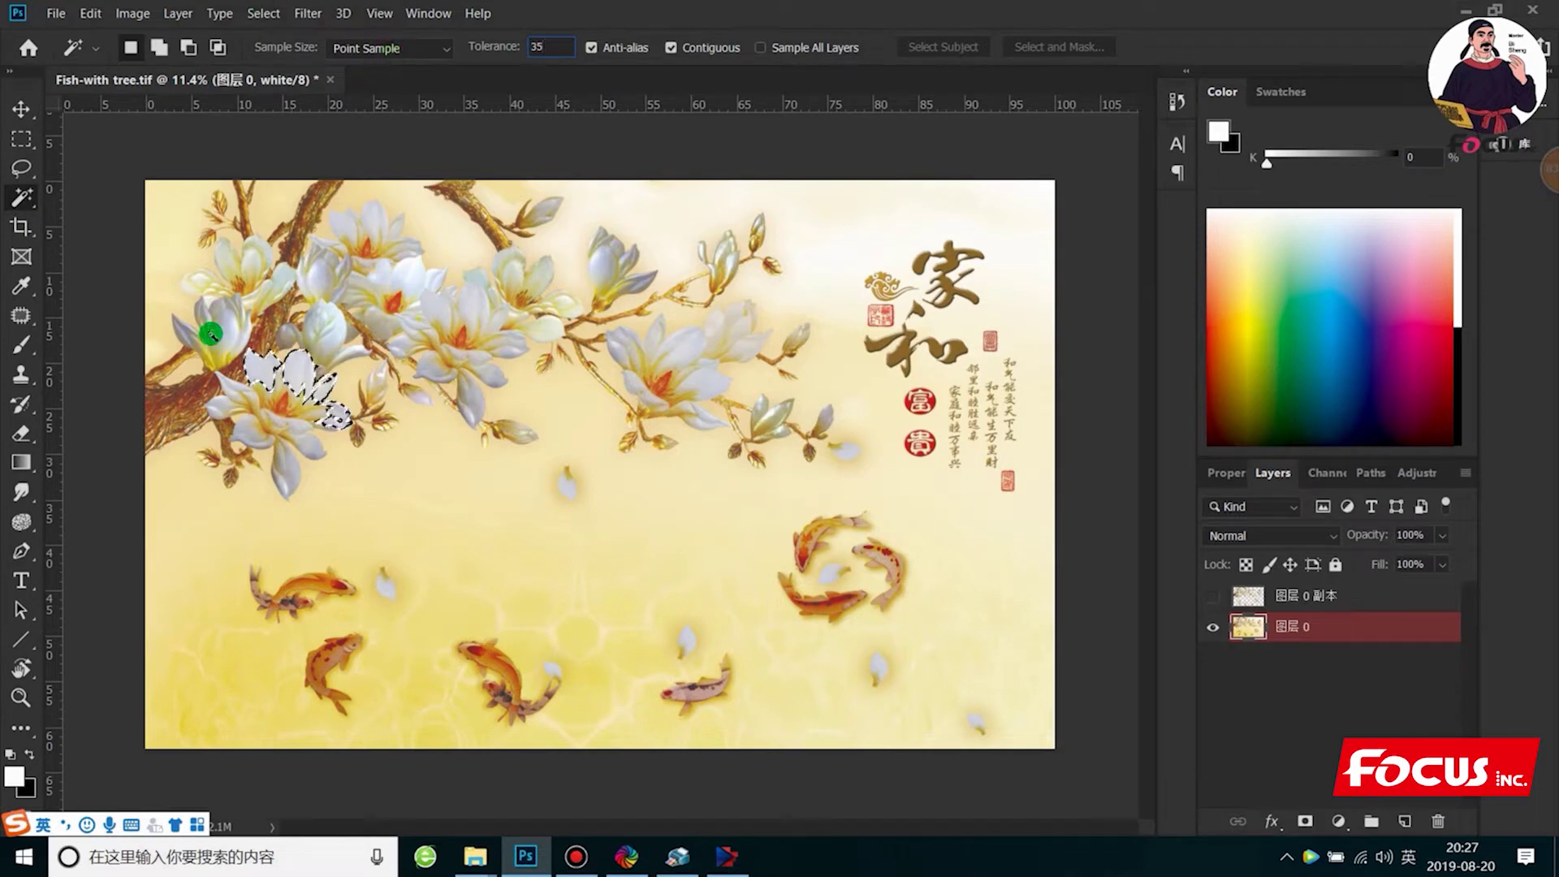
{"action": "left_click", "coordinate": [330, 332]}
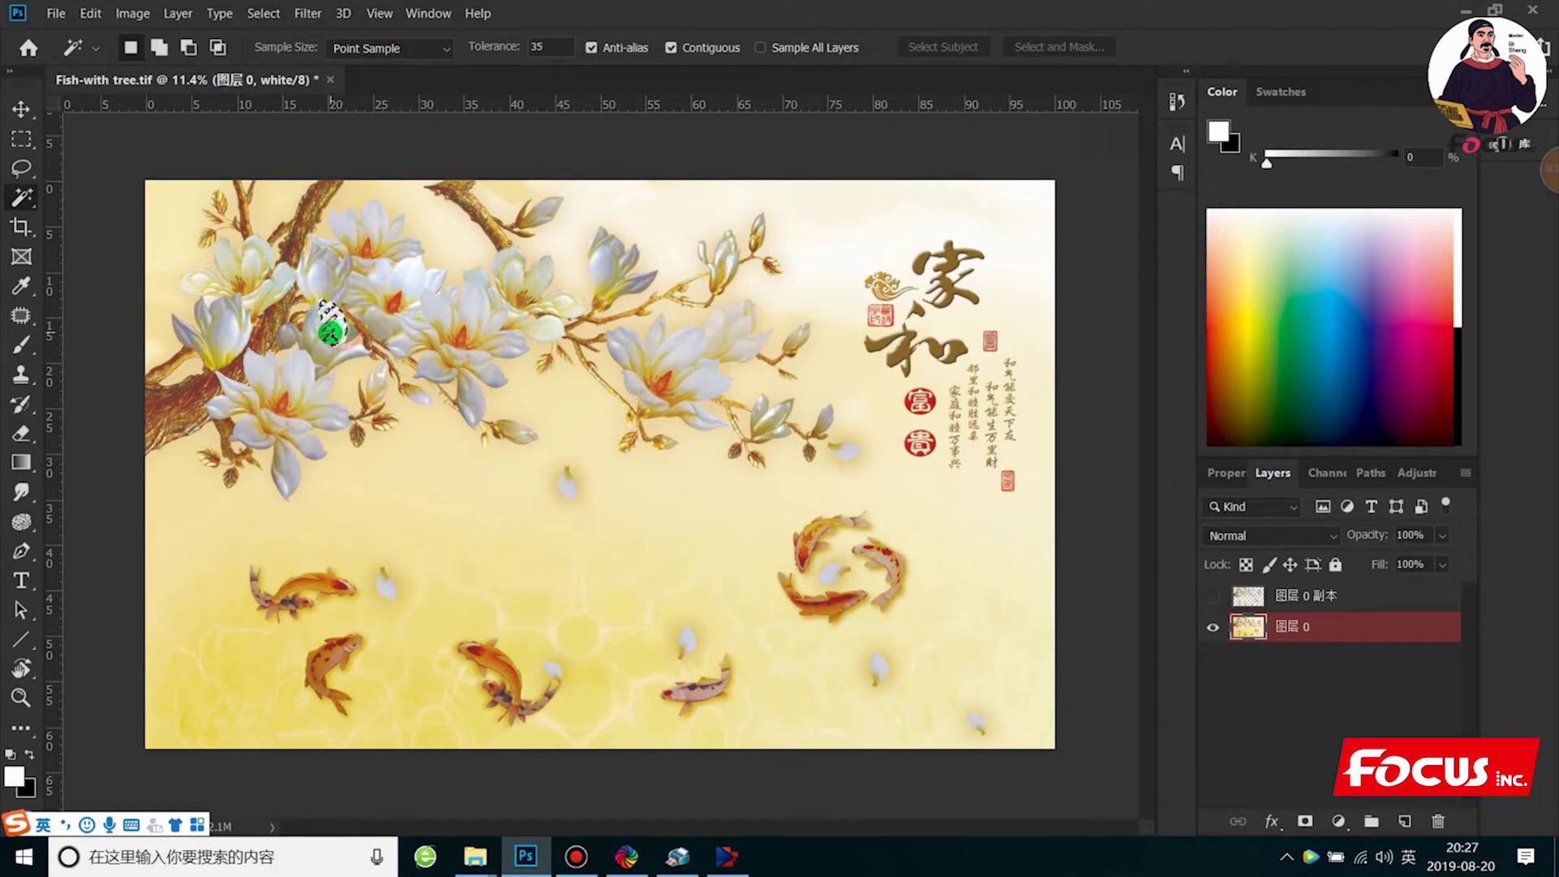
{"action": "right_click", "coordinate": [328, 336]}
{"action": "left_click", "coordinate": [384, 563]}
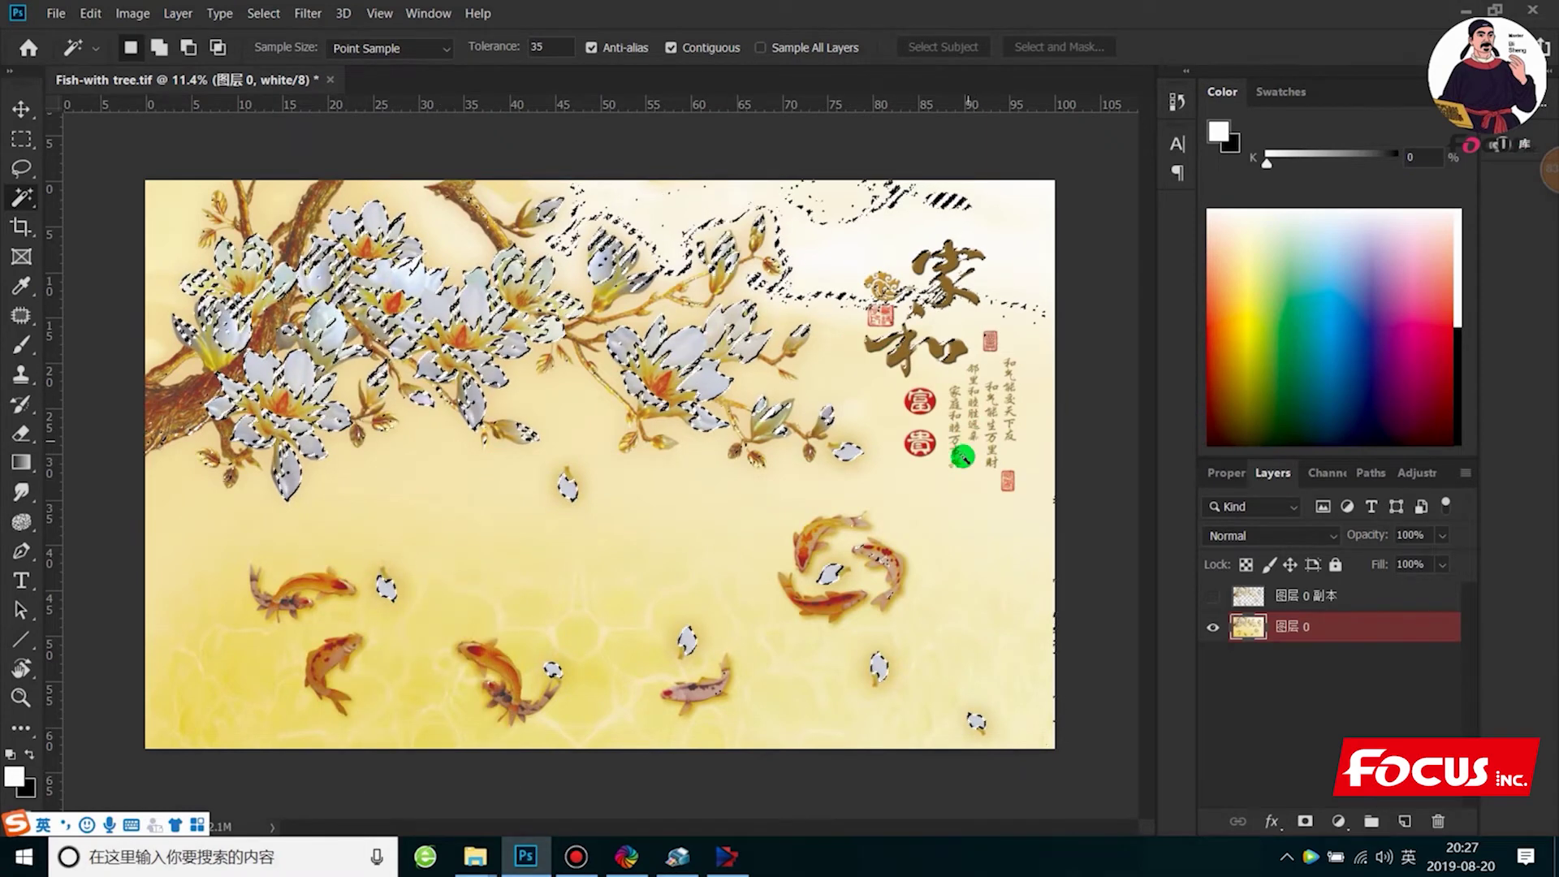
Add the bodies of the koi at the artwork's lower left and the orange koi at its lower center to the selection
{"action": "key", "text": "ctrl+plus"}
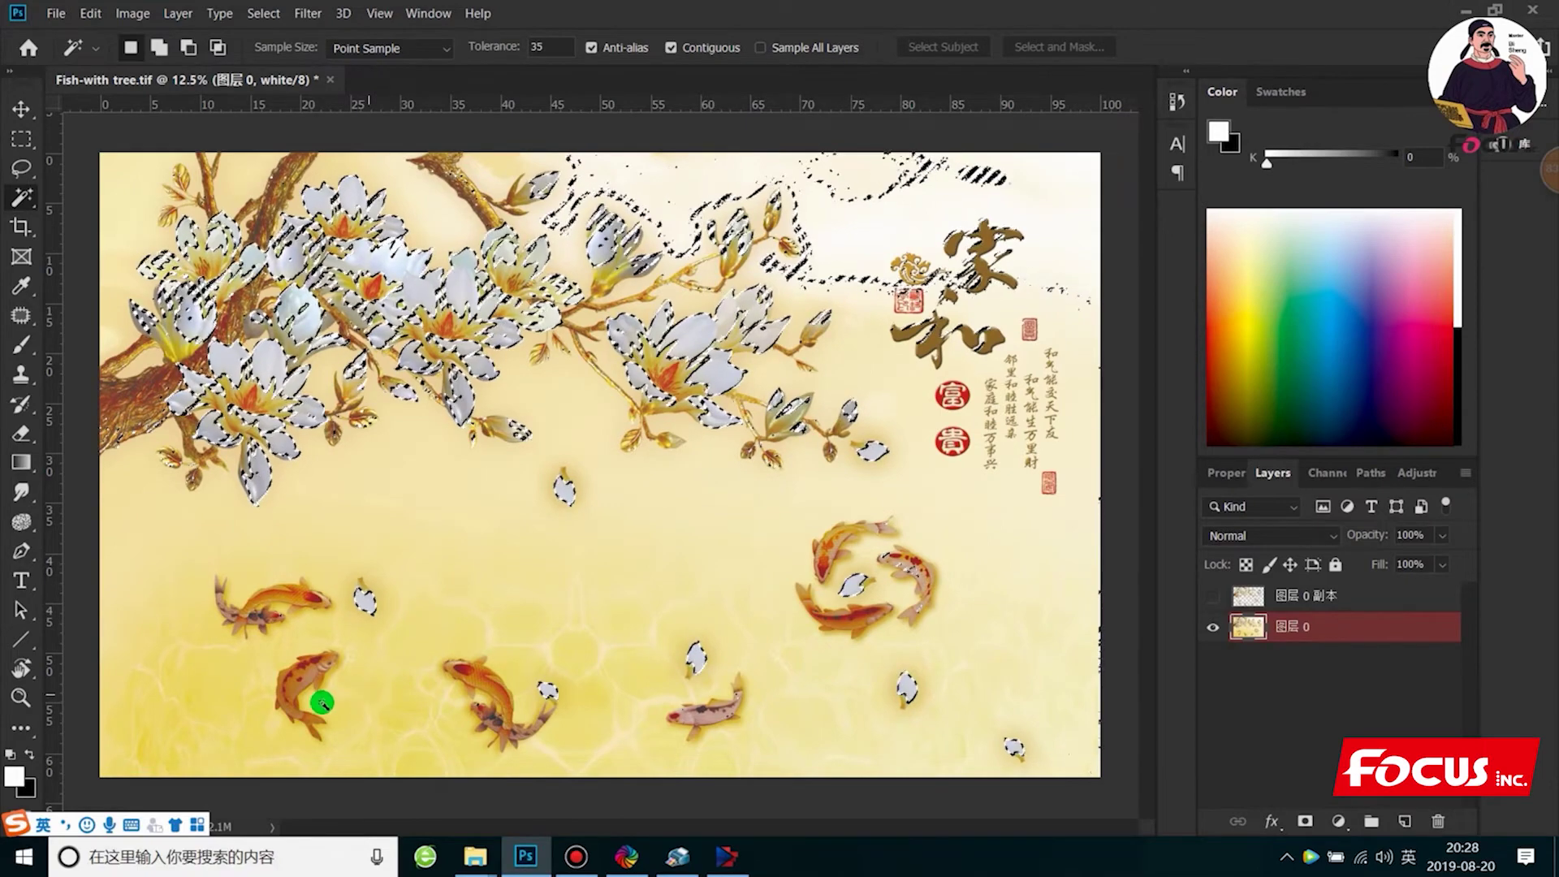
{"action": "key", "text": "ctrl+plus"}
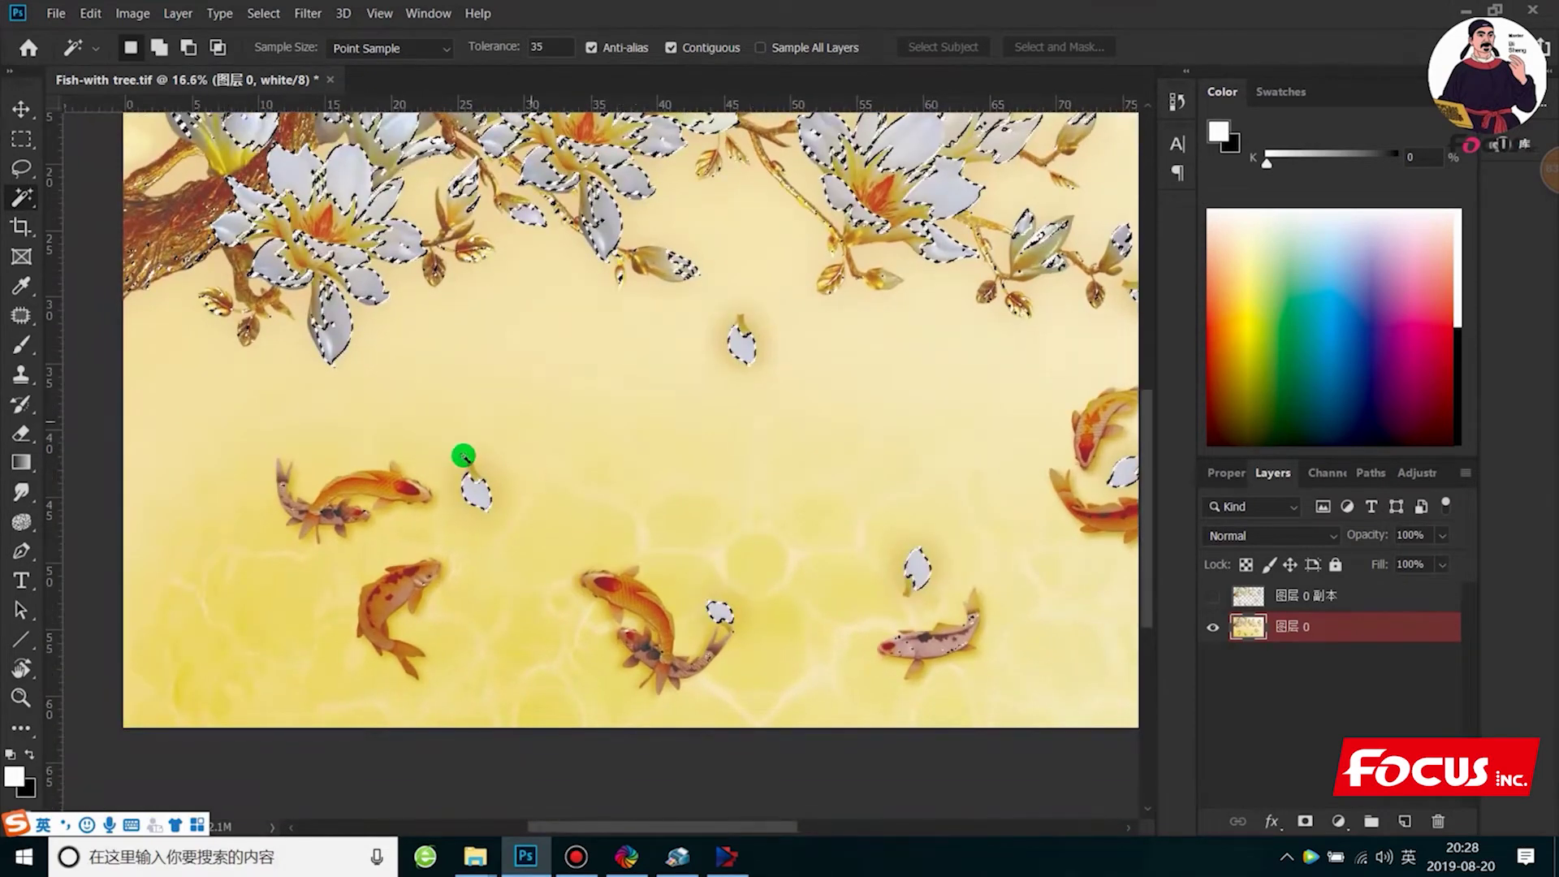
{"action": "key", "text": "shift"}
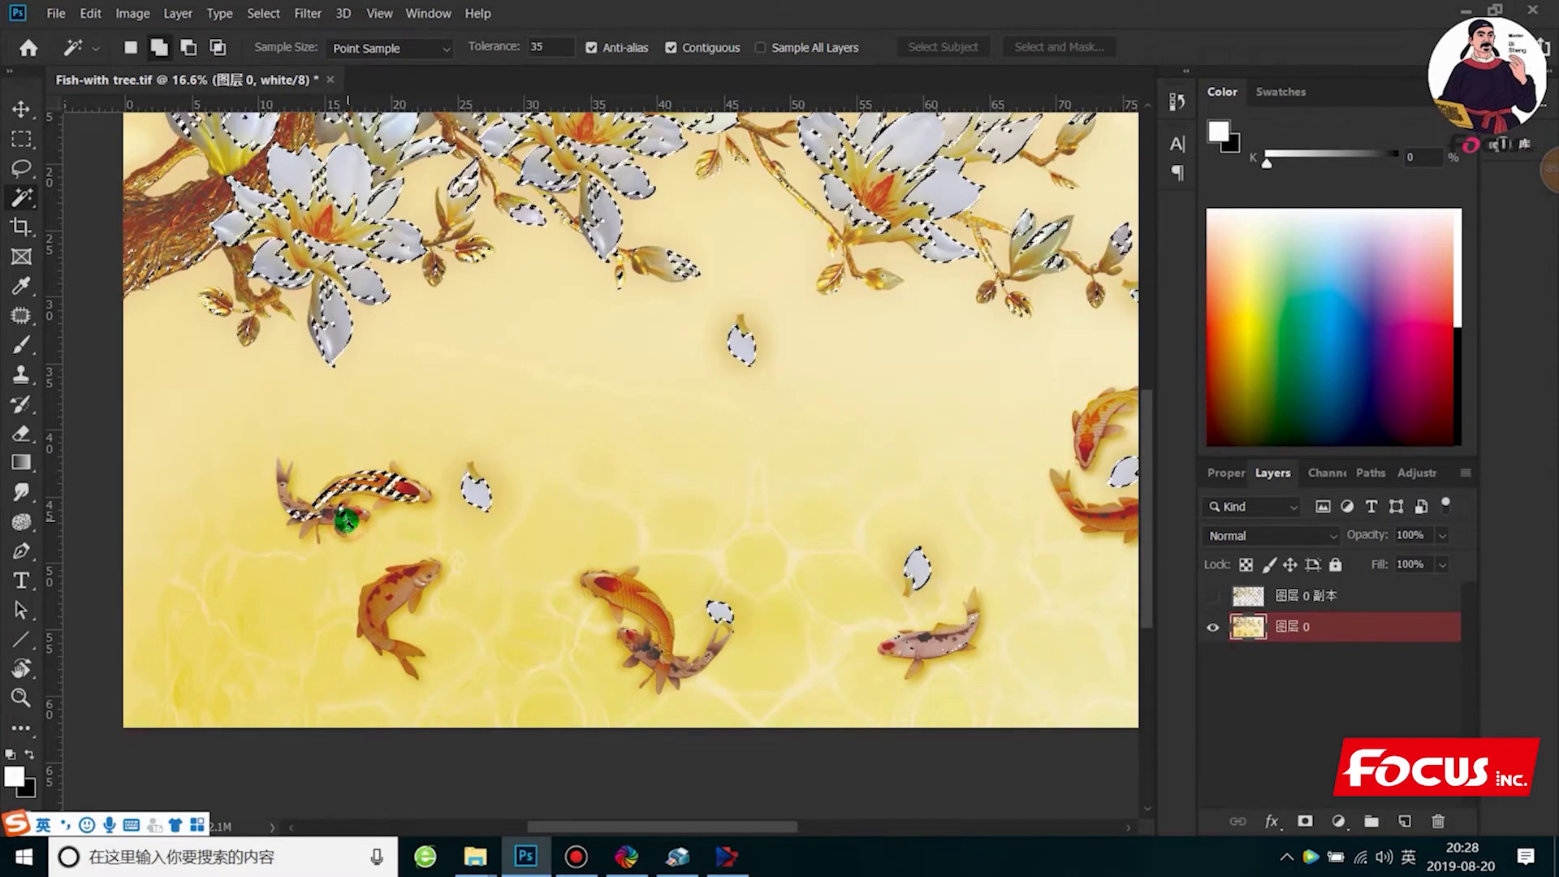
{"action": "left_click", "coordinate": [393, 610]}
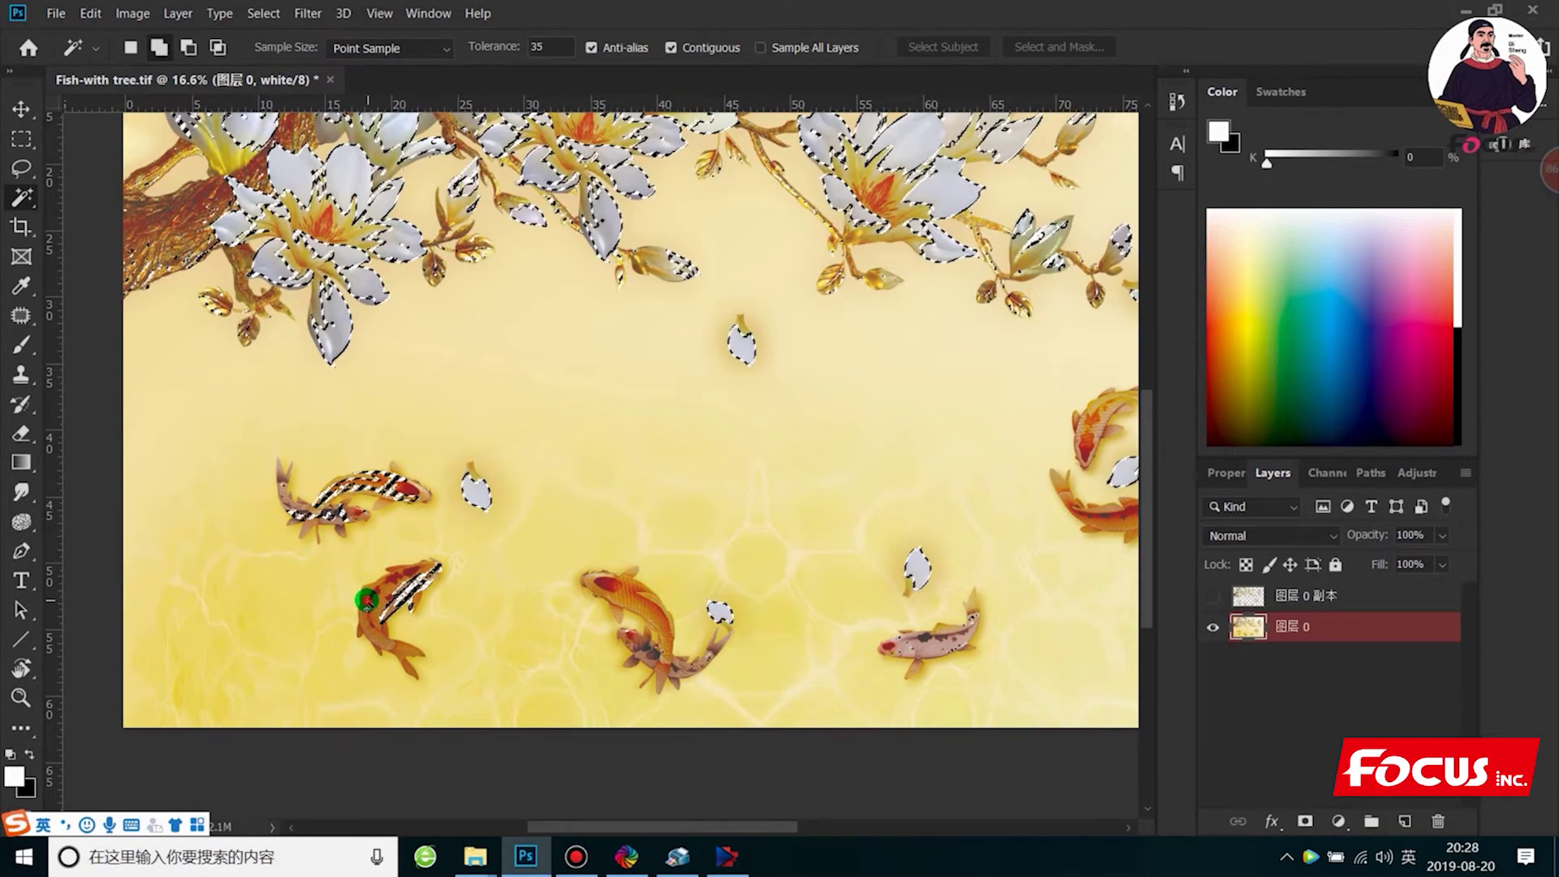
{"action": "left_click", "coordinate": [398, 649]}
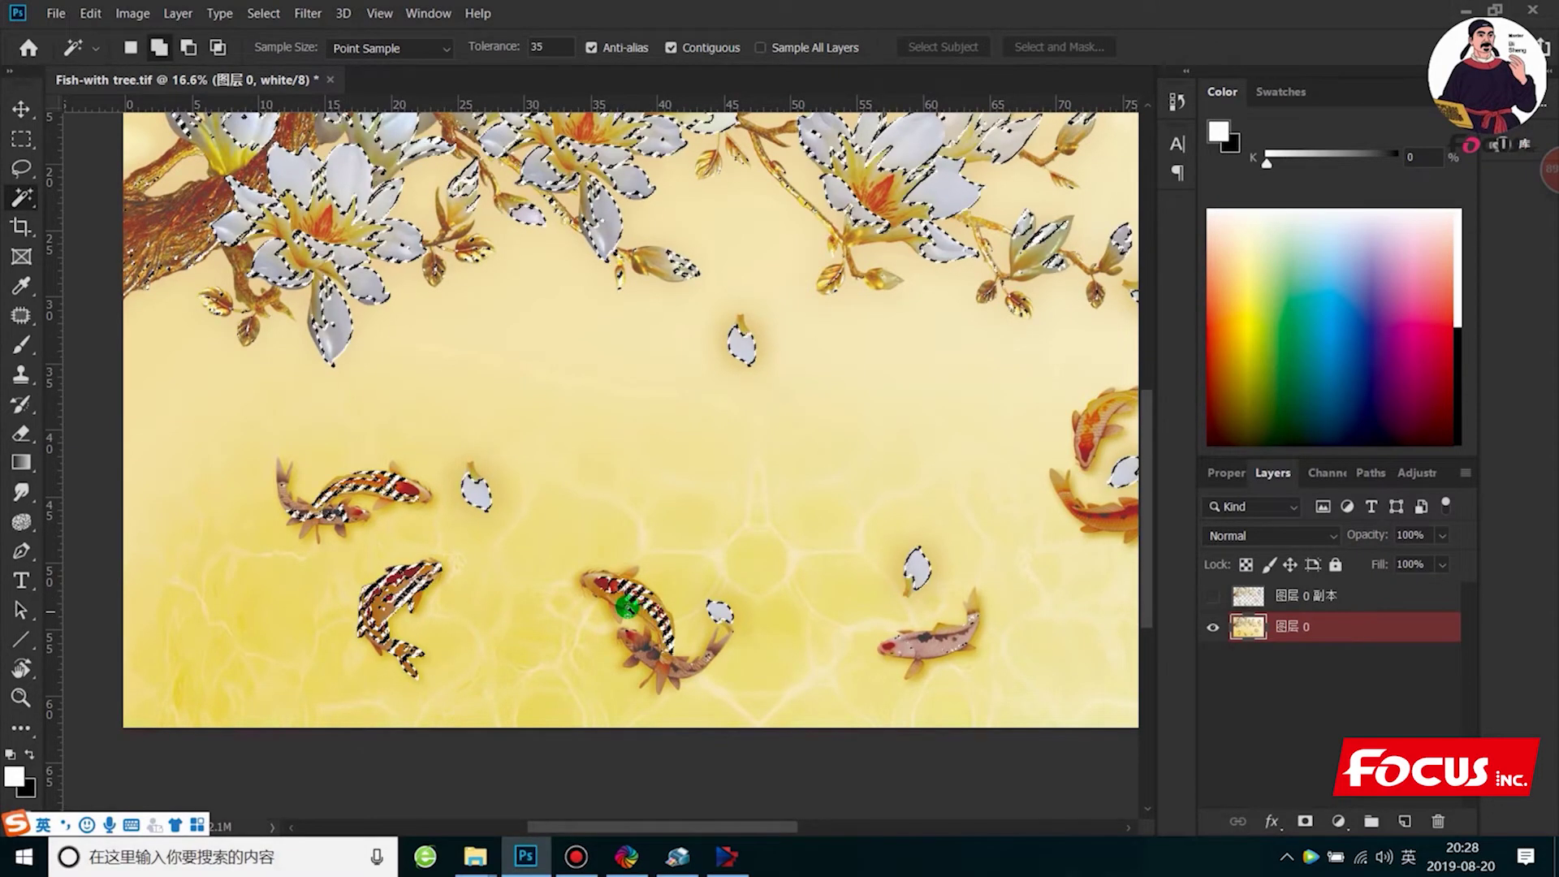
{"action": "left_click", "coordinate": [594, 583]}
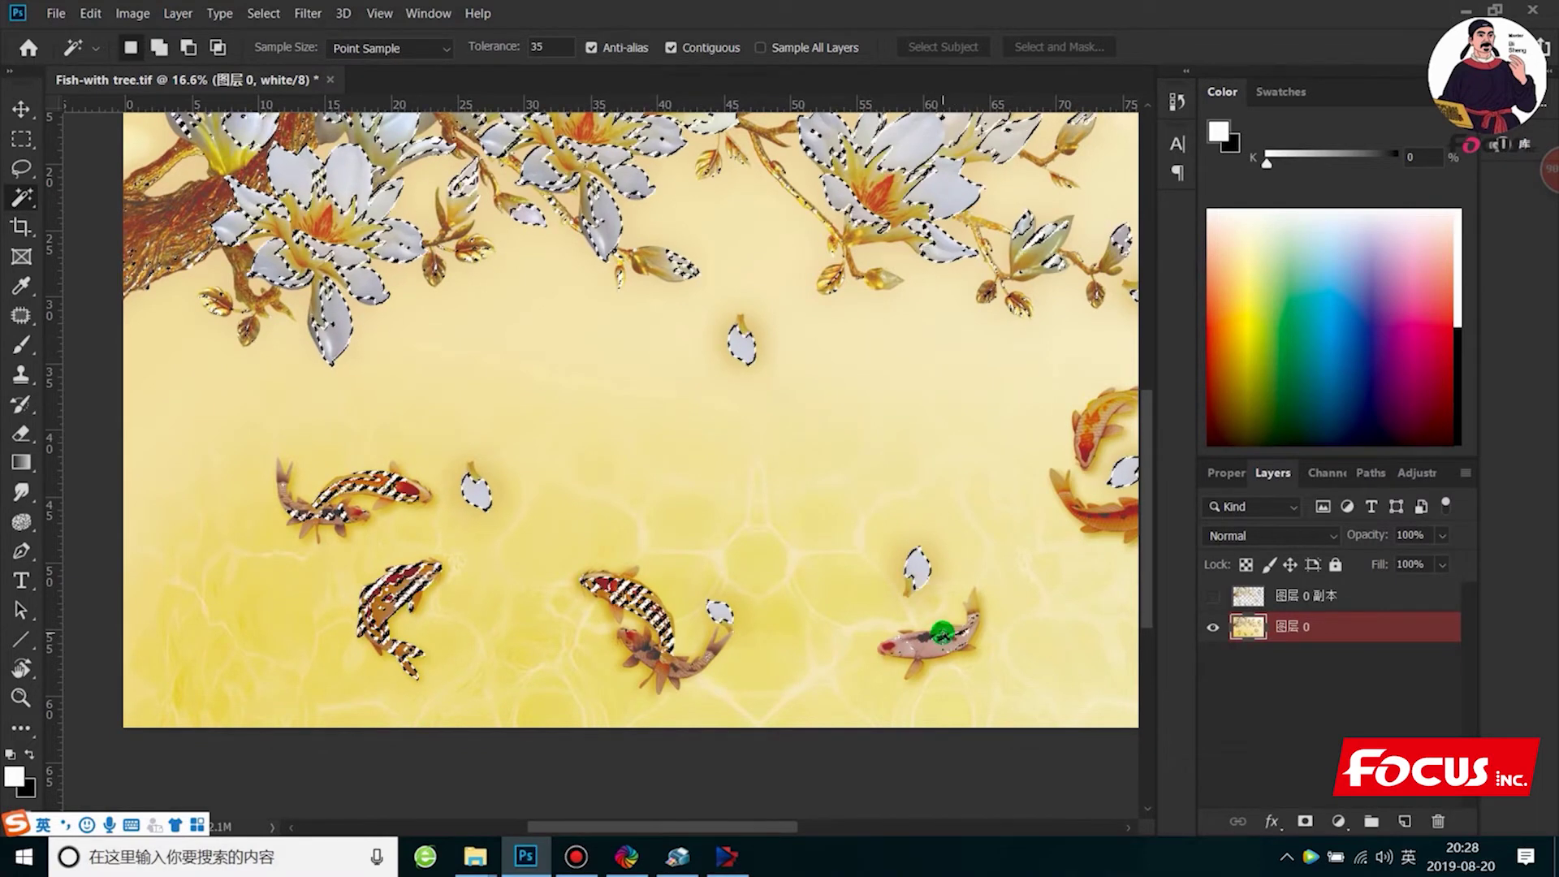
Add the pale koi at the bottom of the artwork and the three circling koi beside it to the selection
{"action": "left_click", "coordinate": [925, 643]}
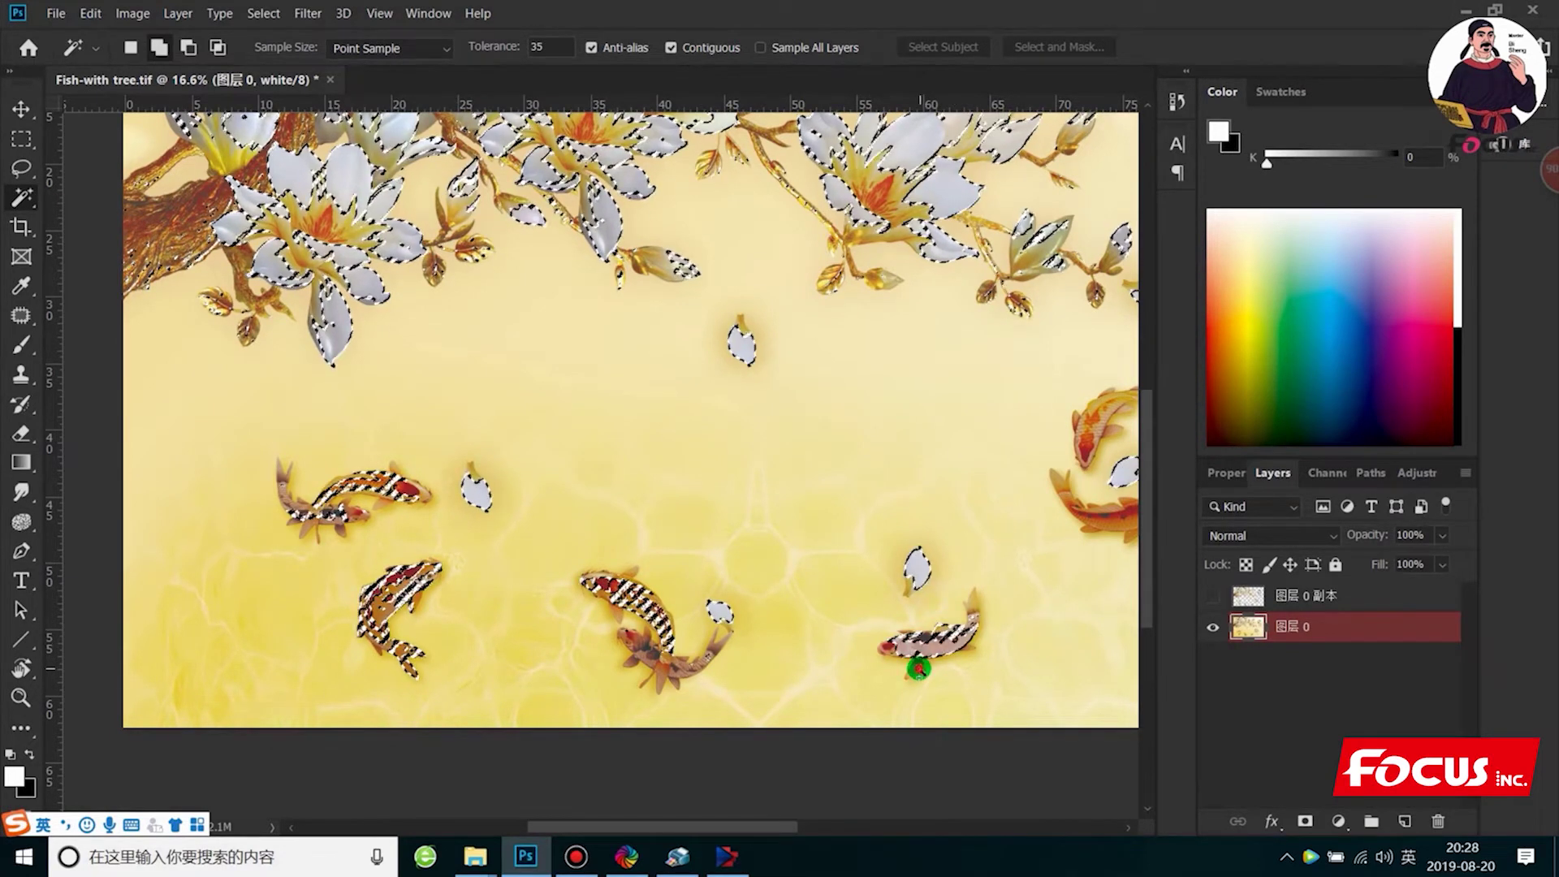
{"action": "left_click", "coordinate": [916, 648]}
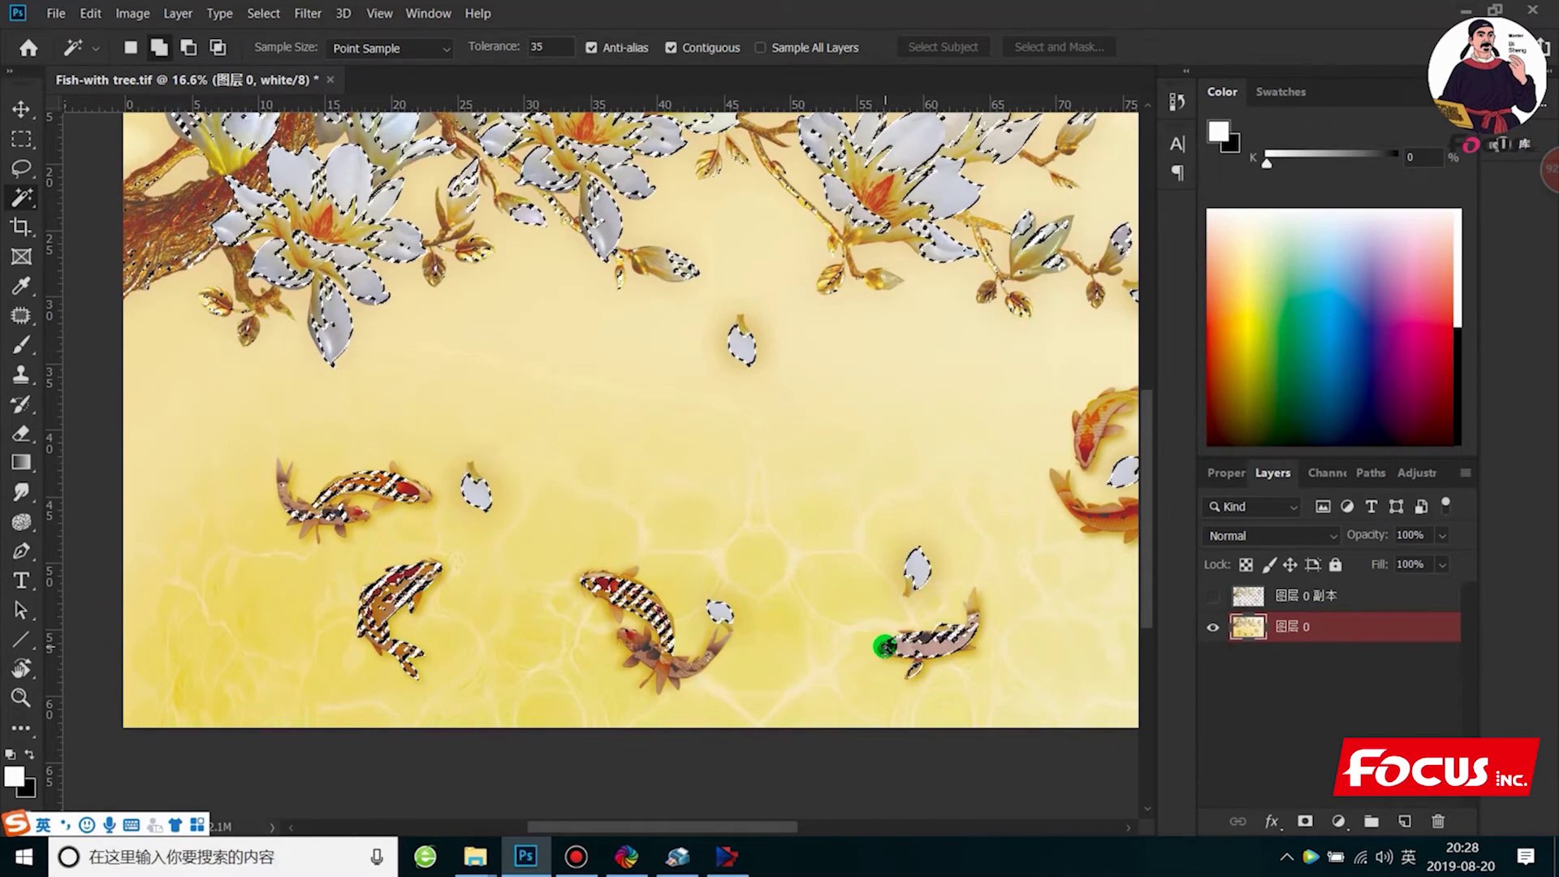
{"action": "left_click", "coordinate": [922, 637]}
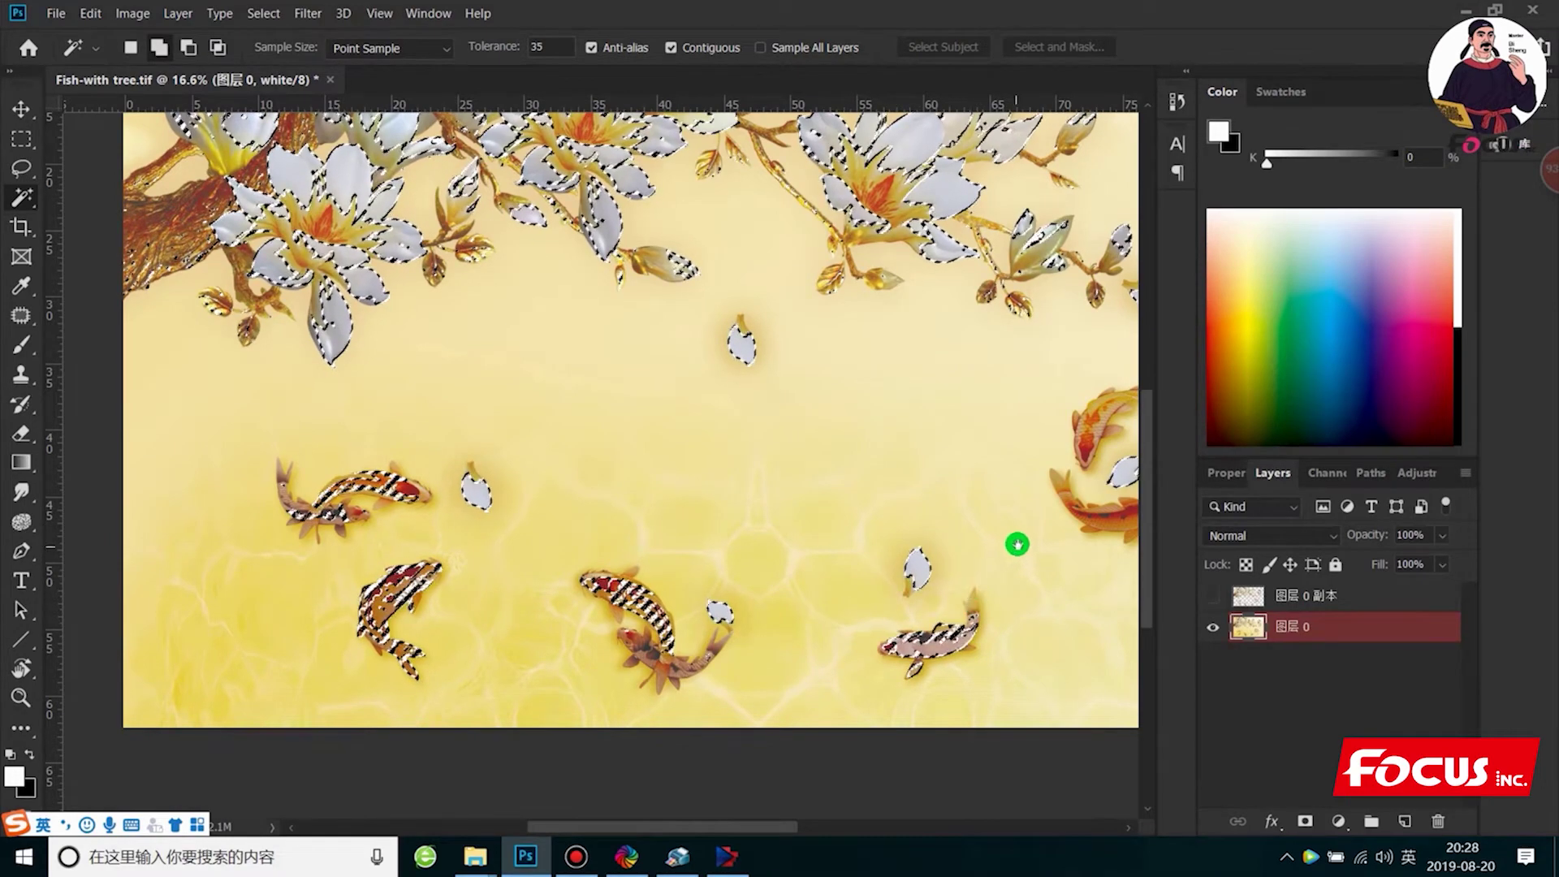
{"action": "left_click_drag", "start_coordinate": [1016, 543], "coordinate": [713, 560]}
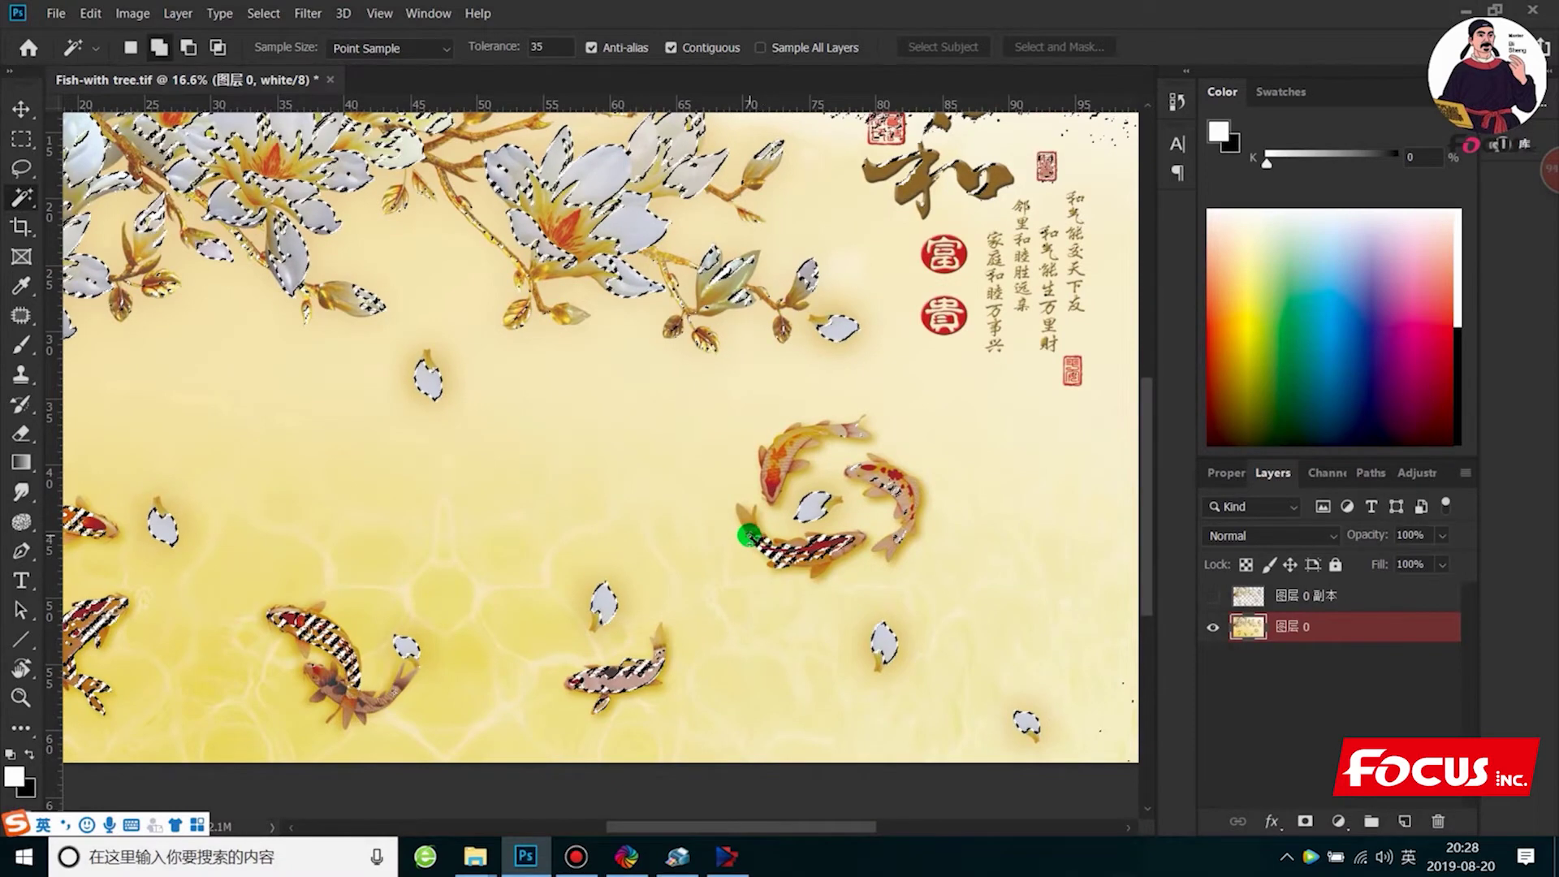
{"action": "left_click", "coordinate": [769, 468], "text": "shift"}
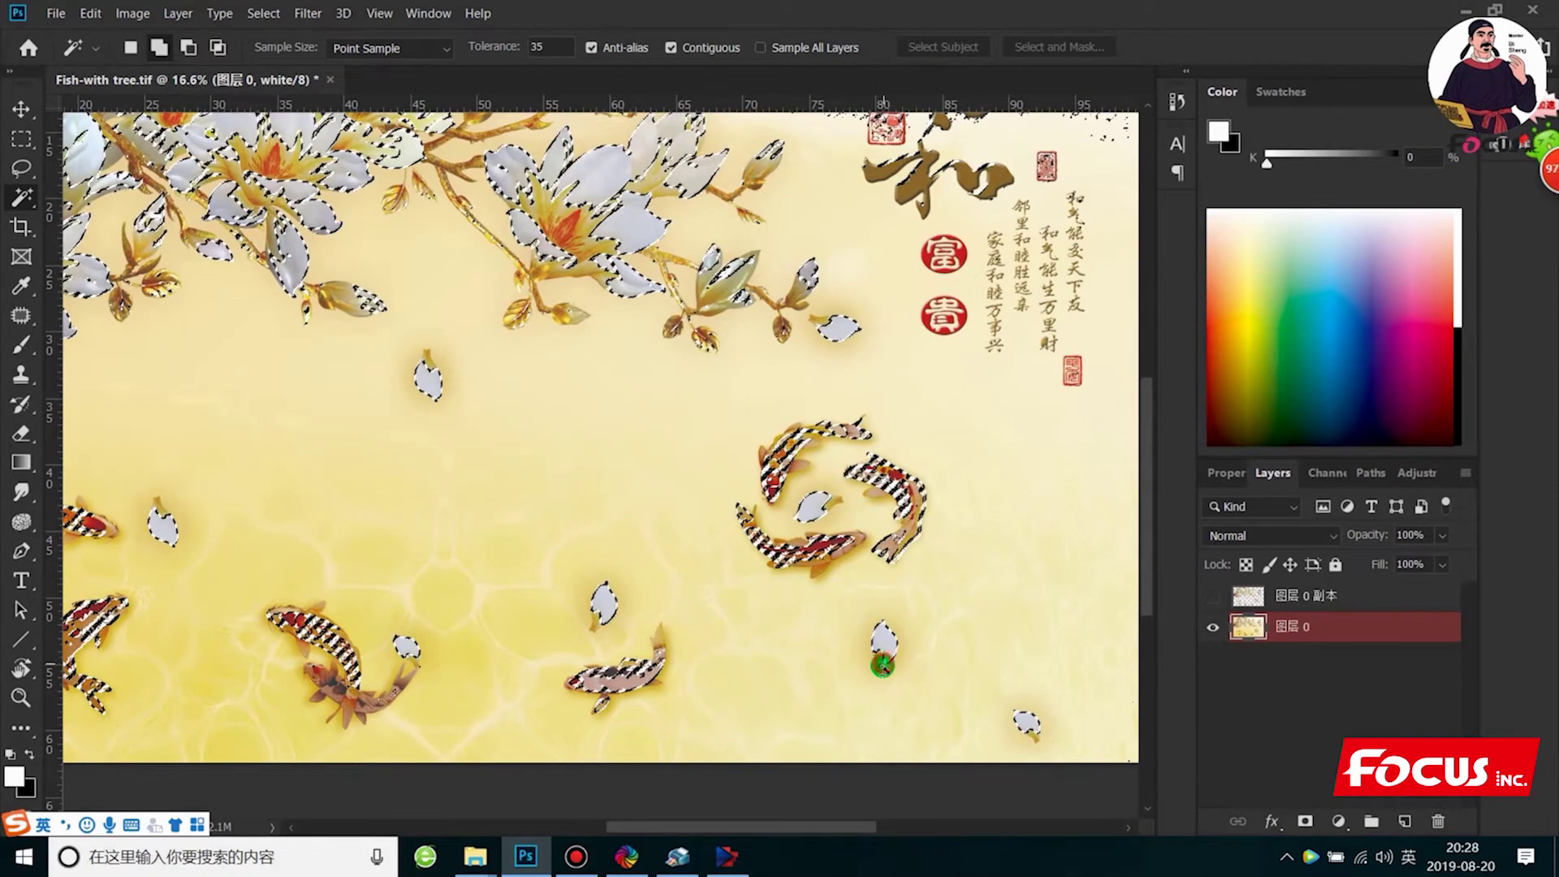
Add the strokes of the large calligraphy characters 和 and 家 to the selection
{"action": "scroll", "coordinate": [978, 455], "scroll_direction": "down", "scroll_amount": 3}
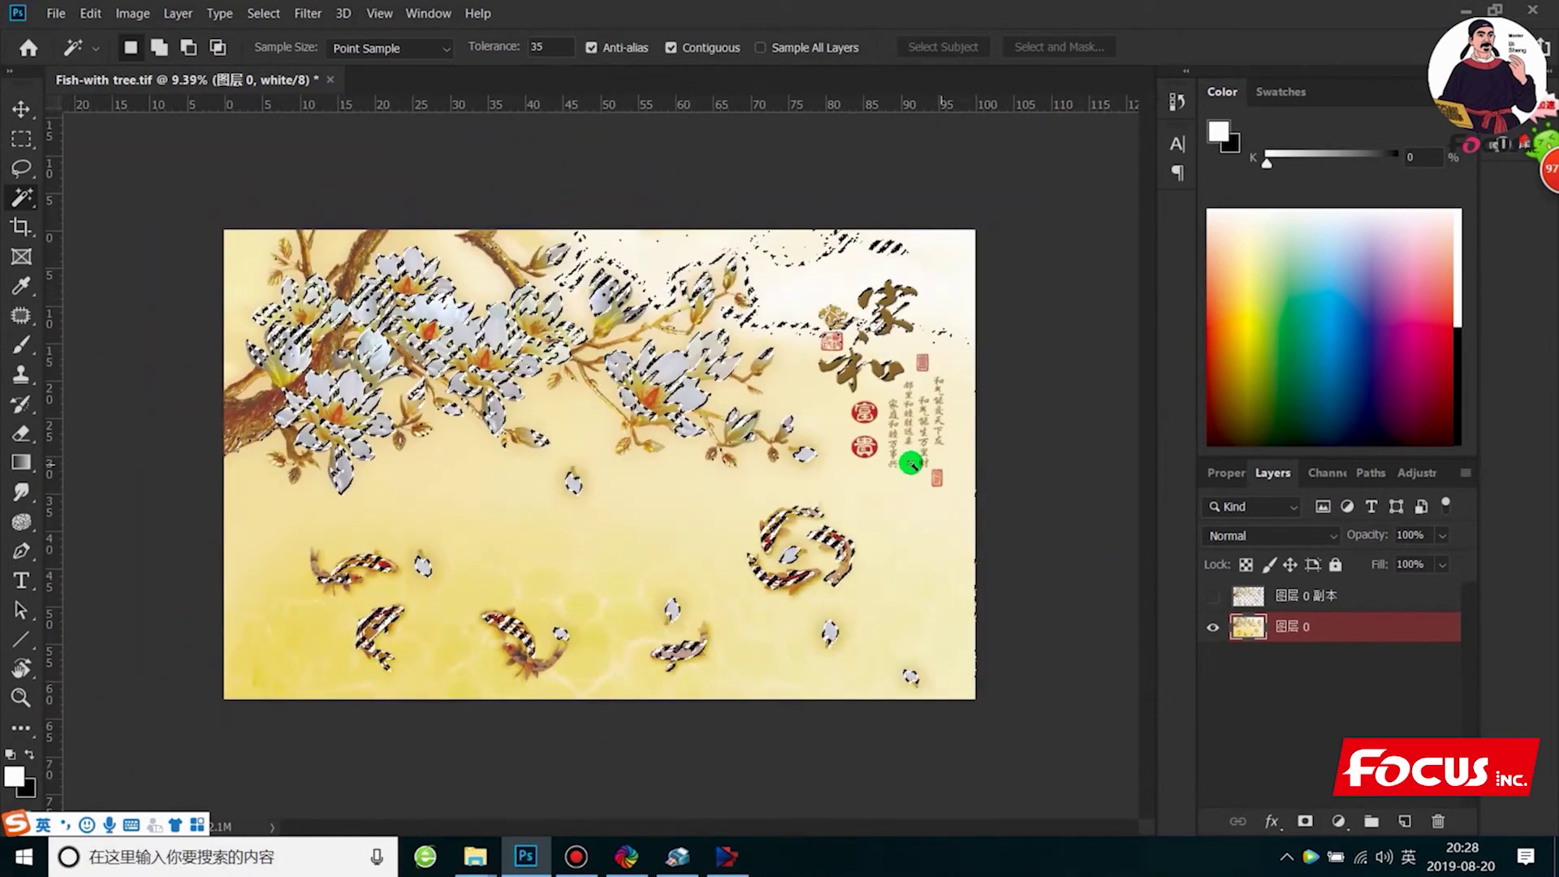
{"action": "scroll", "coordinate": [836, 445], "scroll_direction": "up", "scroll_amount": 3}
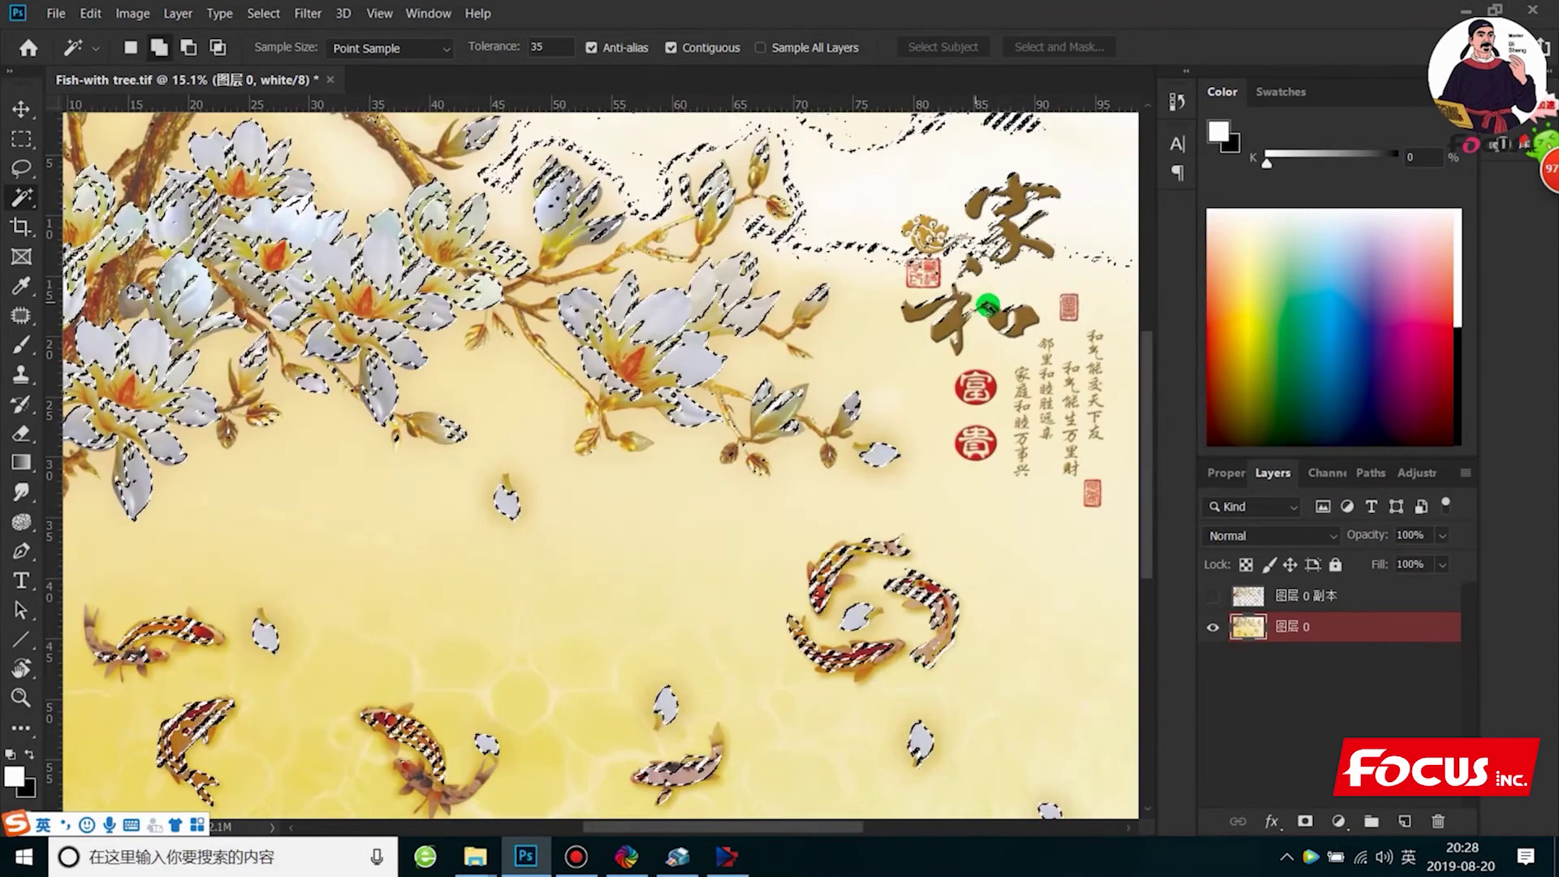
{"action": "left_click", "coordinate": [964, 336], "text": "shift"}
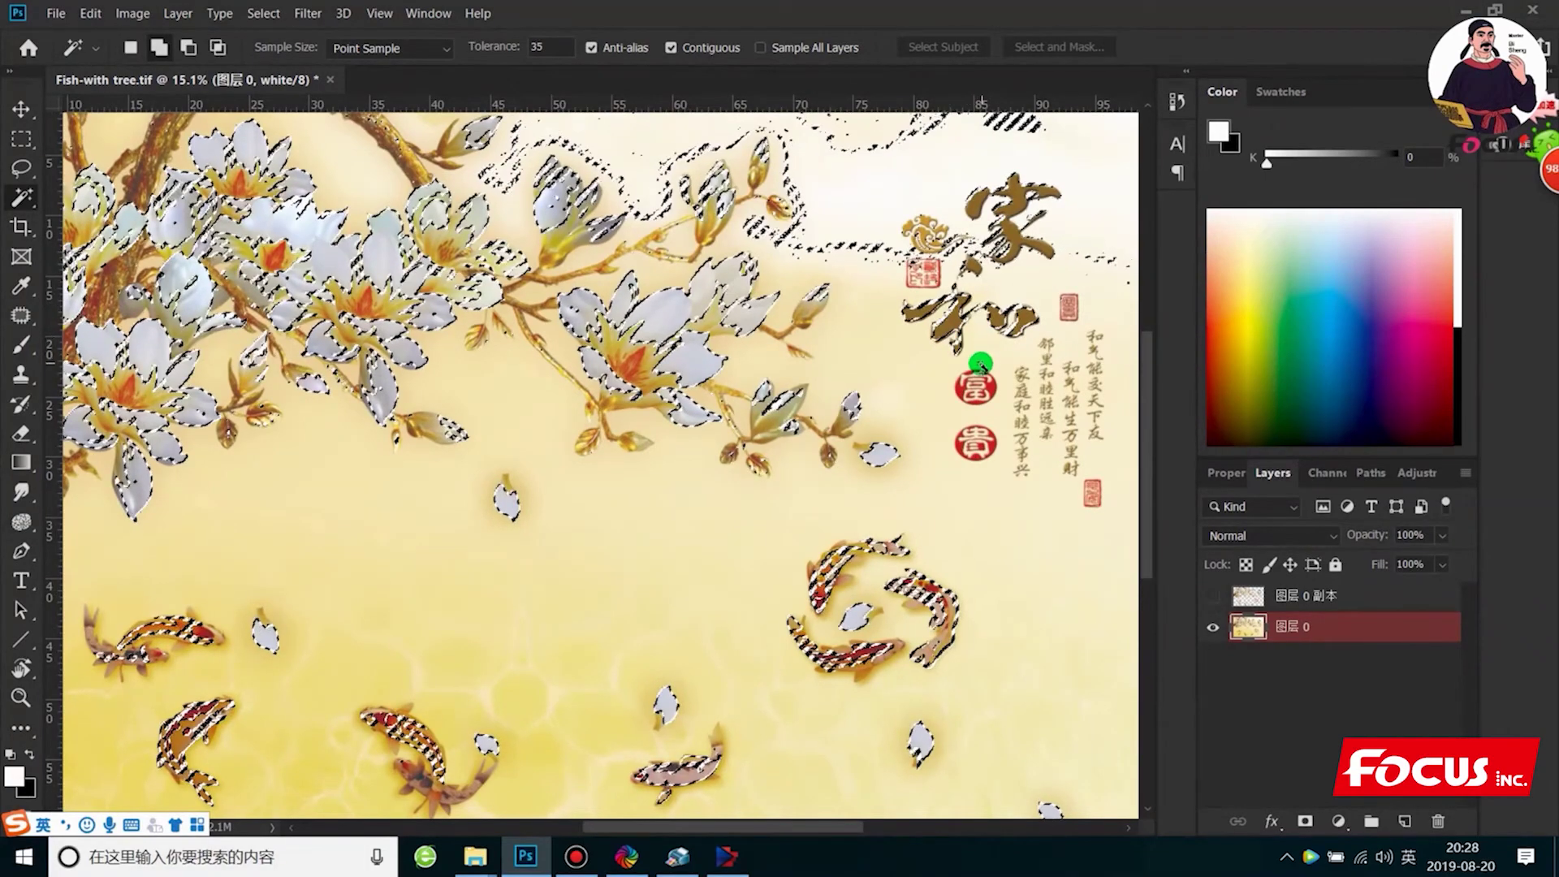
{"action": "left_click", "coordinate": [1027, 218], "text": "shift"}
{"action": "scroll", "coordinate": [758, 406], "scroll_direction": "down", "scroll_amount": 3}
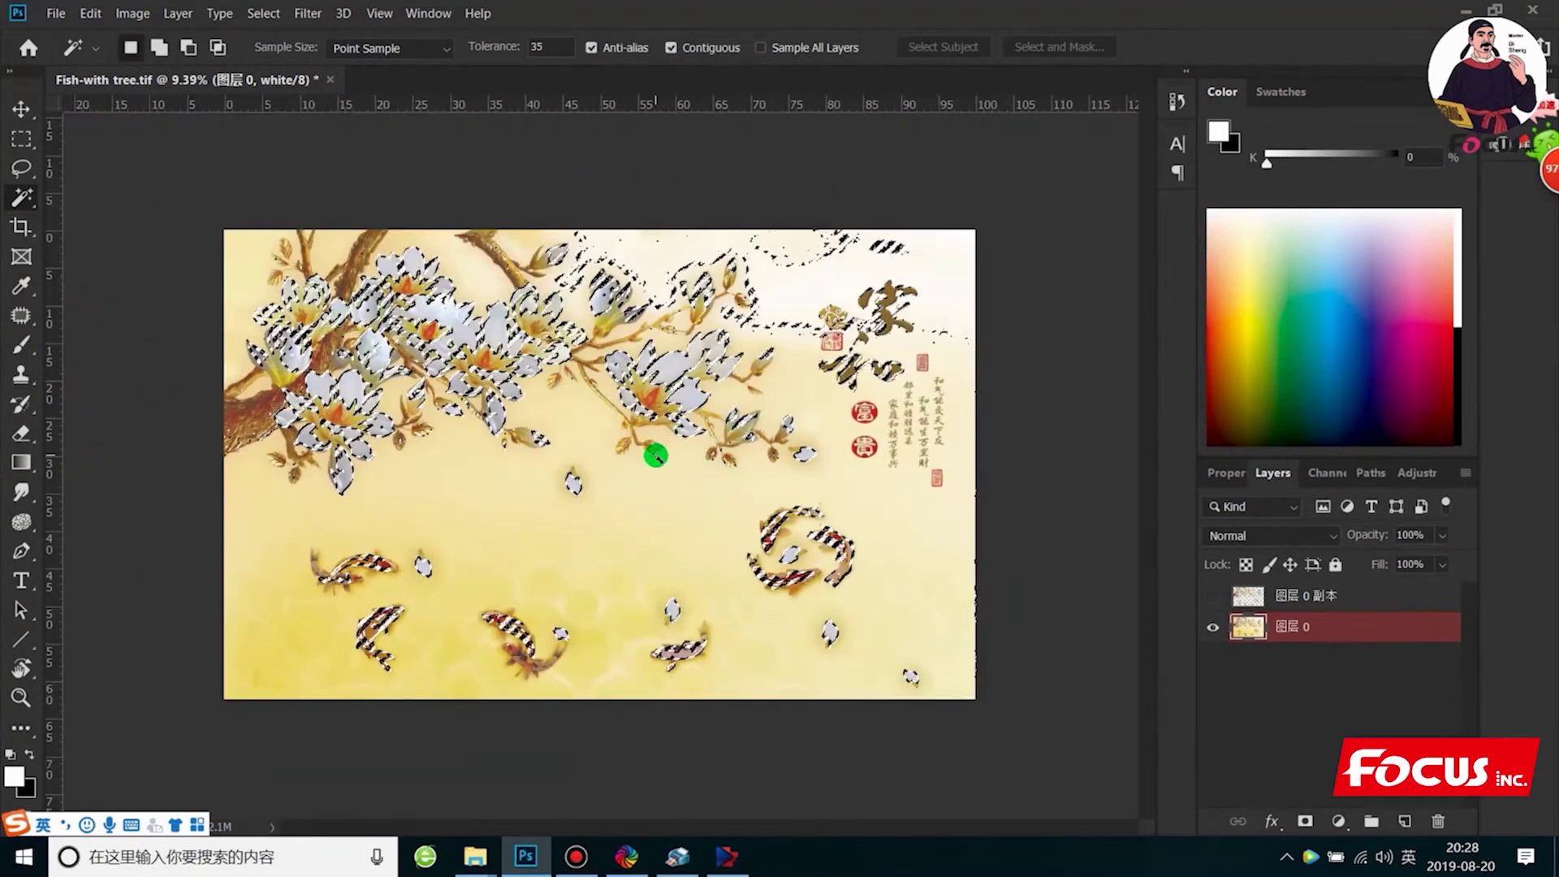
Start a new spot channel from the selected flowers, koi and calligraphy
{"action": "left_click", "coordinate": [1335, 471]}
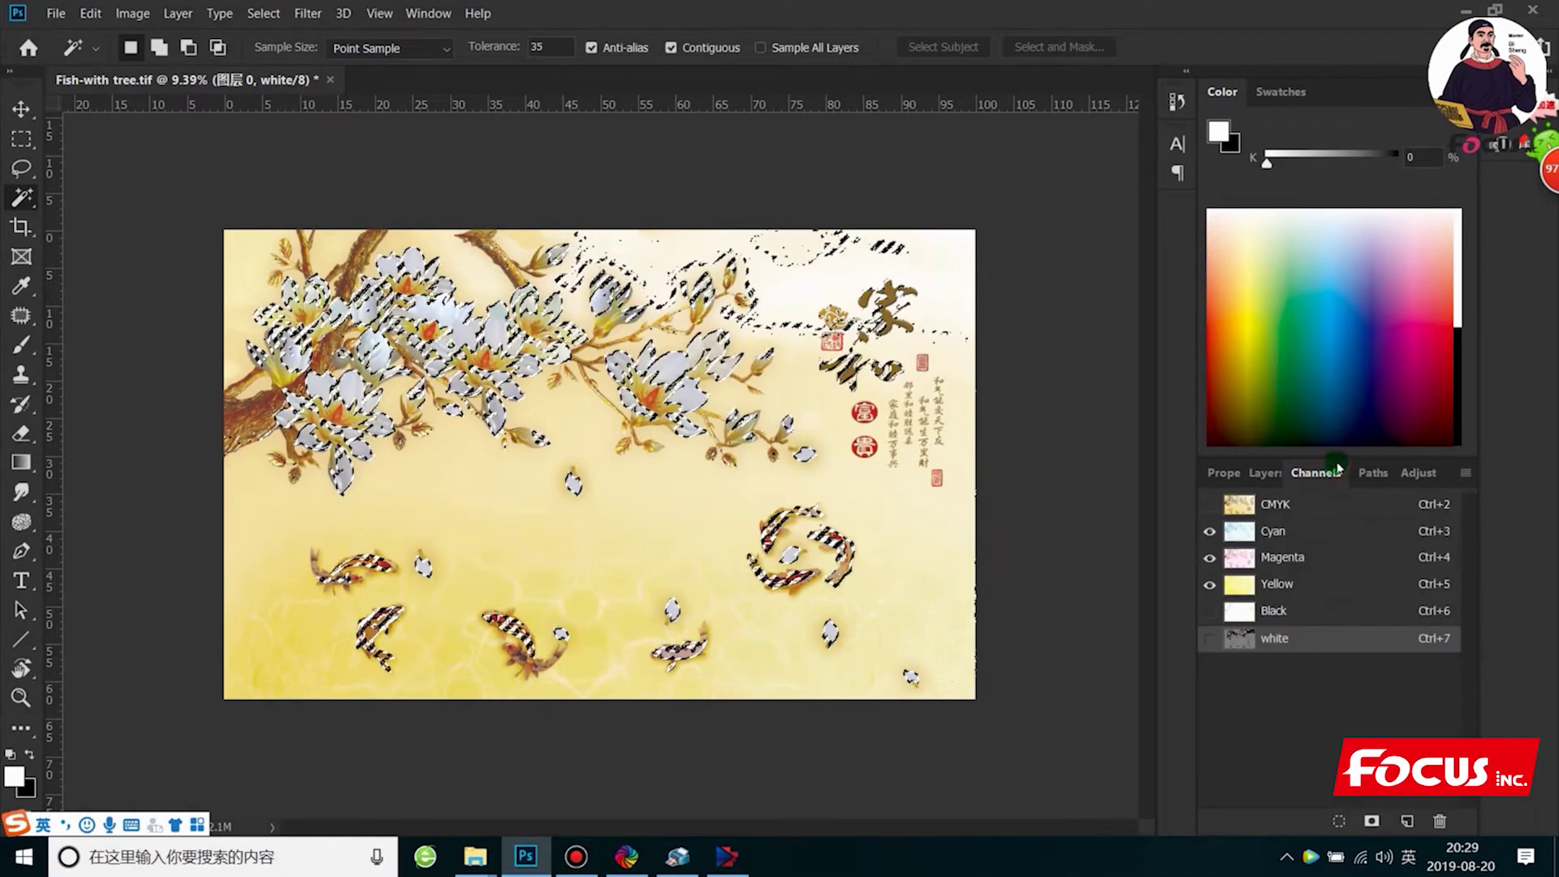
{"action": "left_click", "coordinate": [1466, 473]}
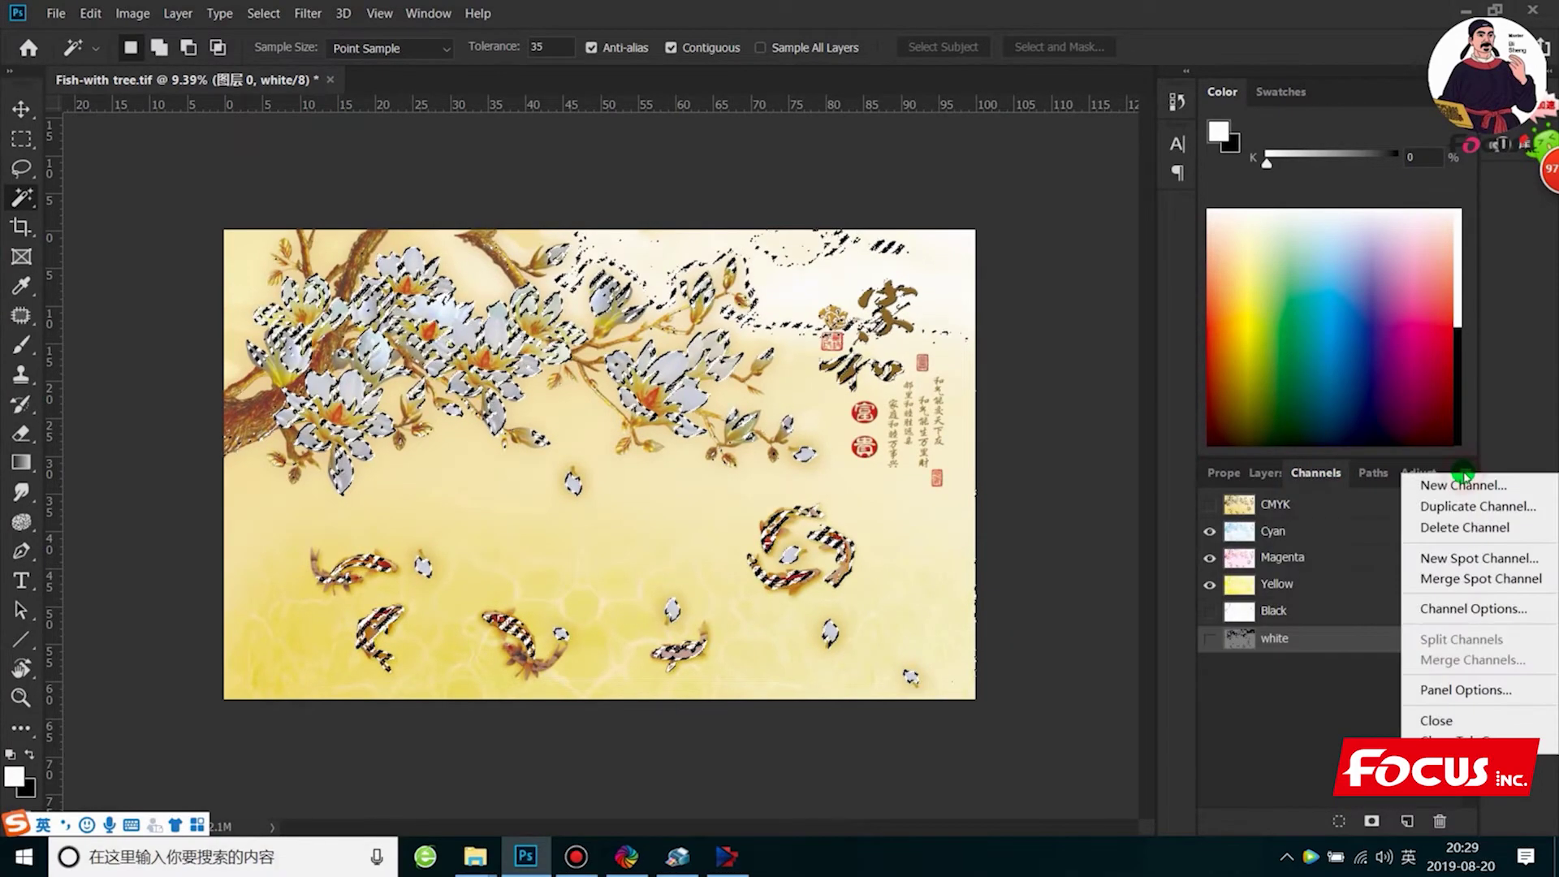
{"action": "left_click", "coordinate": [1469, 558]}
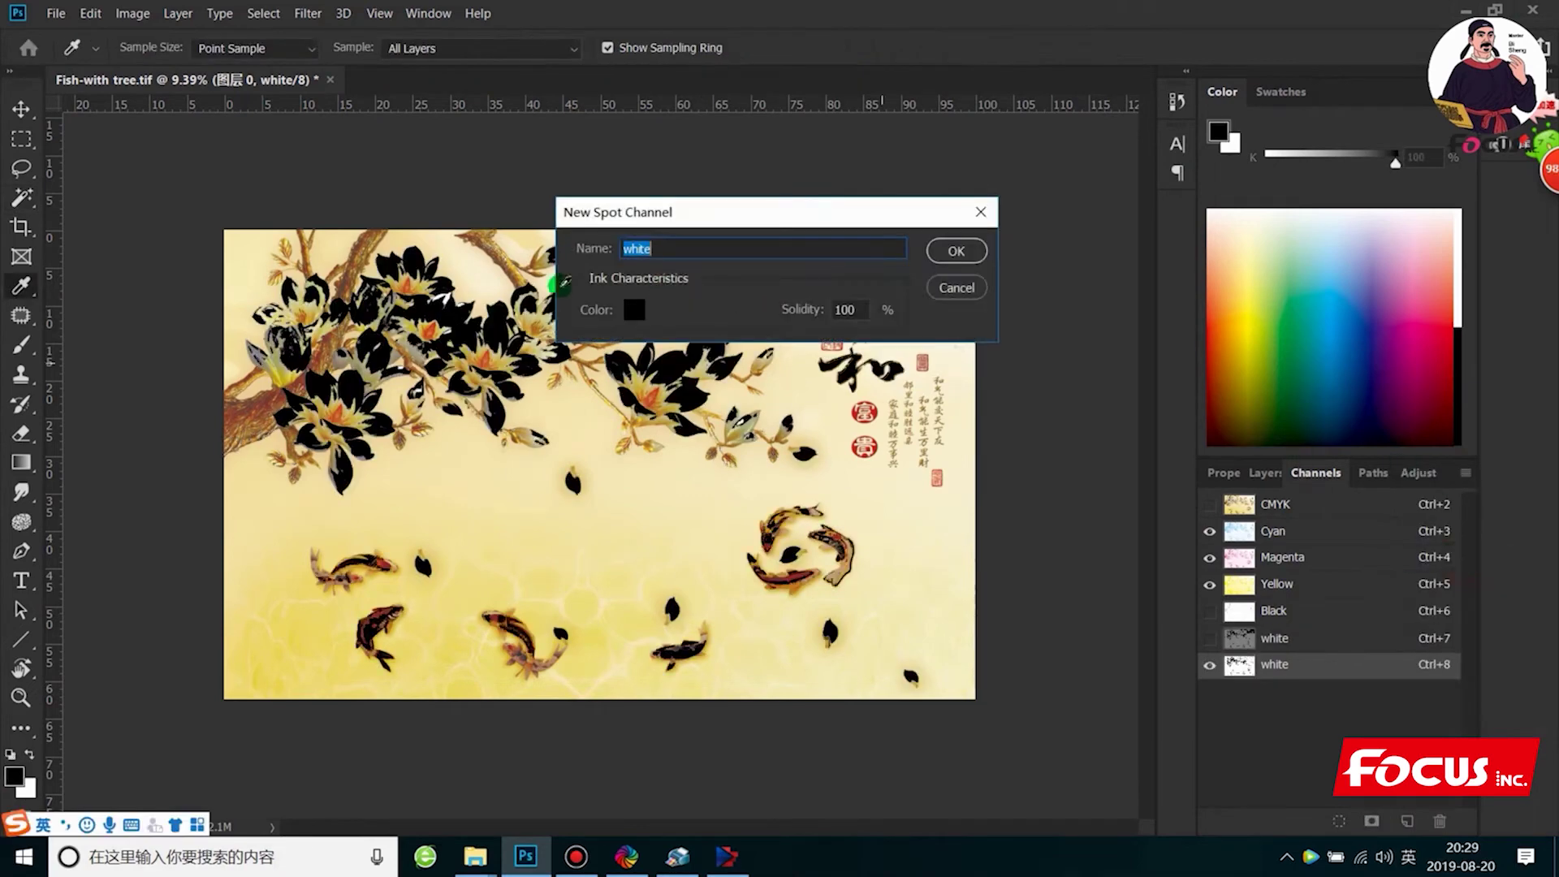
Set the new spot channel's ink color to black with C, M, Y and K all at 100%
{"action": "left_click", "coordinate": [636, 310]}
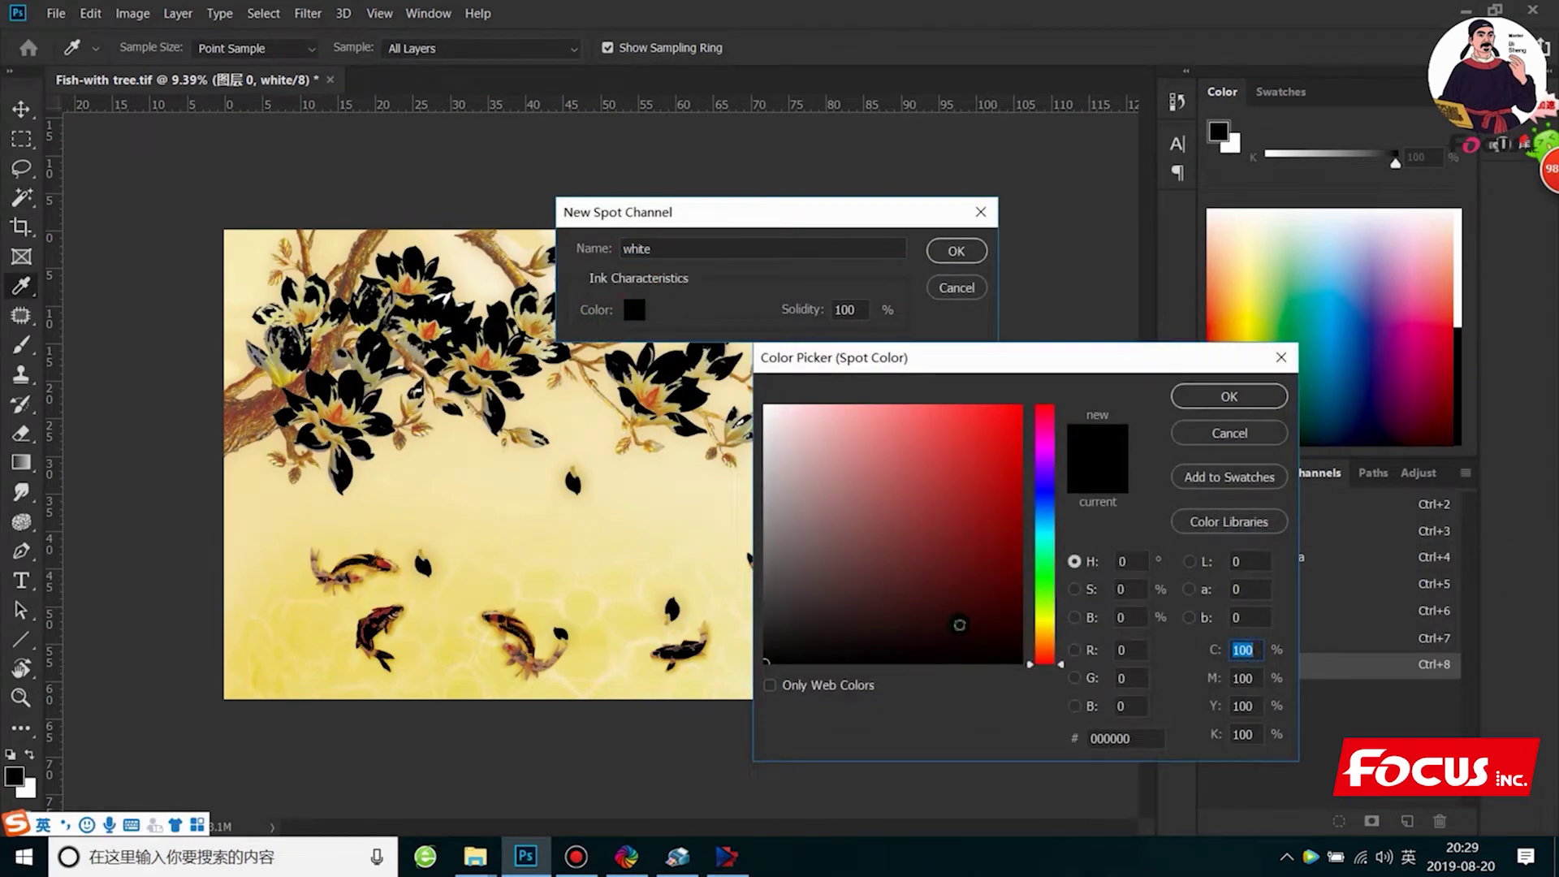
{"action": "mouse_move", "coordinate": [958, 626]}
{"action": "left_mouse_down"}
{"action": "mouse_move", "coordinate": [966, 438]}
{"action": "mouse_move", "coordinate": [994, 417]}
{"action": "mouse_move", "coordinate": [998, 435]}
{"action": "mouse_move", "coordinate": [852, 619]}
{"action": "mouse_move", "coordinate": [763, 662]}
{"action": "left_mouse_up"}
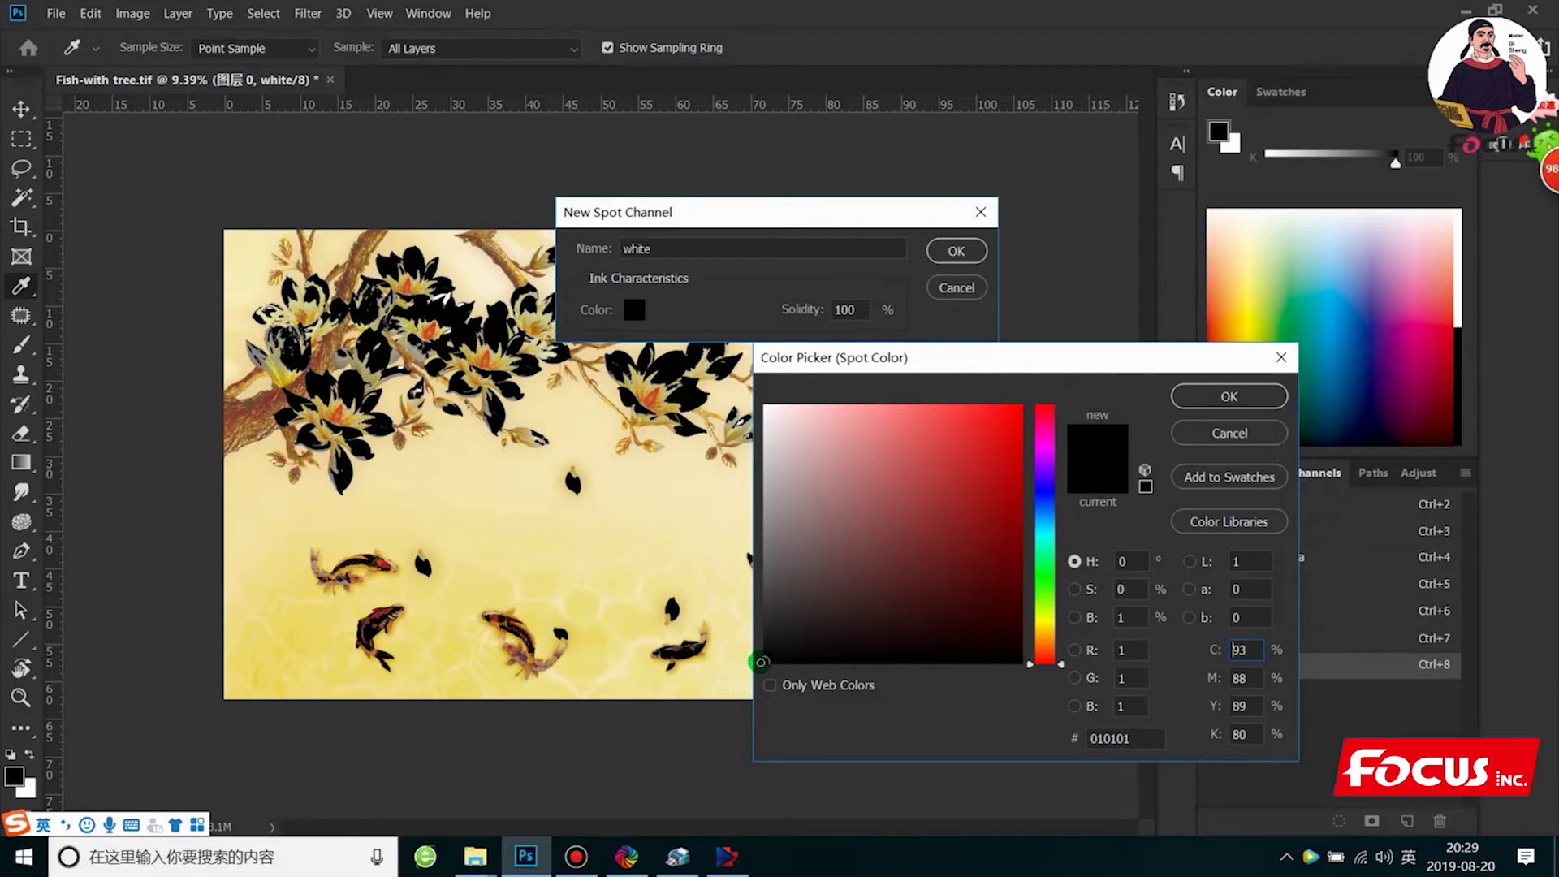
{"action": "left_click_drag", "start_coordinate": [786, 644], "coordinate": [741, 683]}
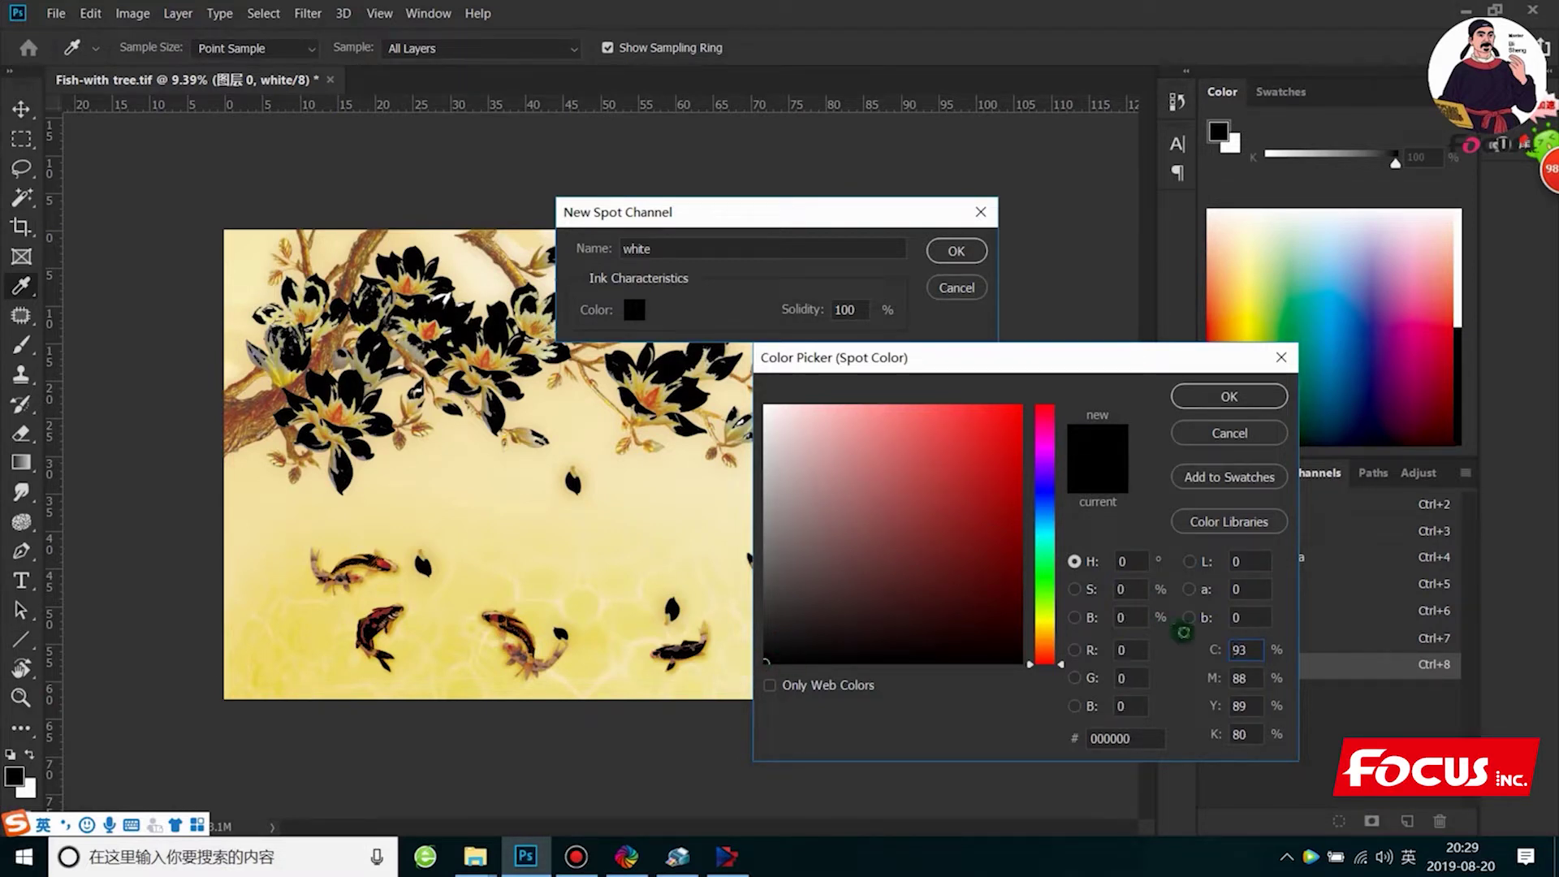
{"action": "left_click", "coordinate": [1238, 649]}
{"action": "type", "text": "100"}
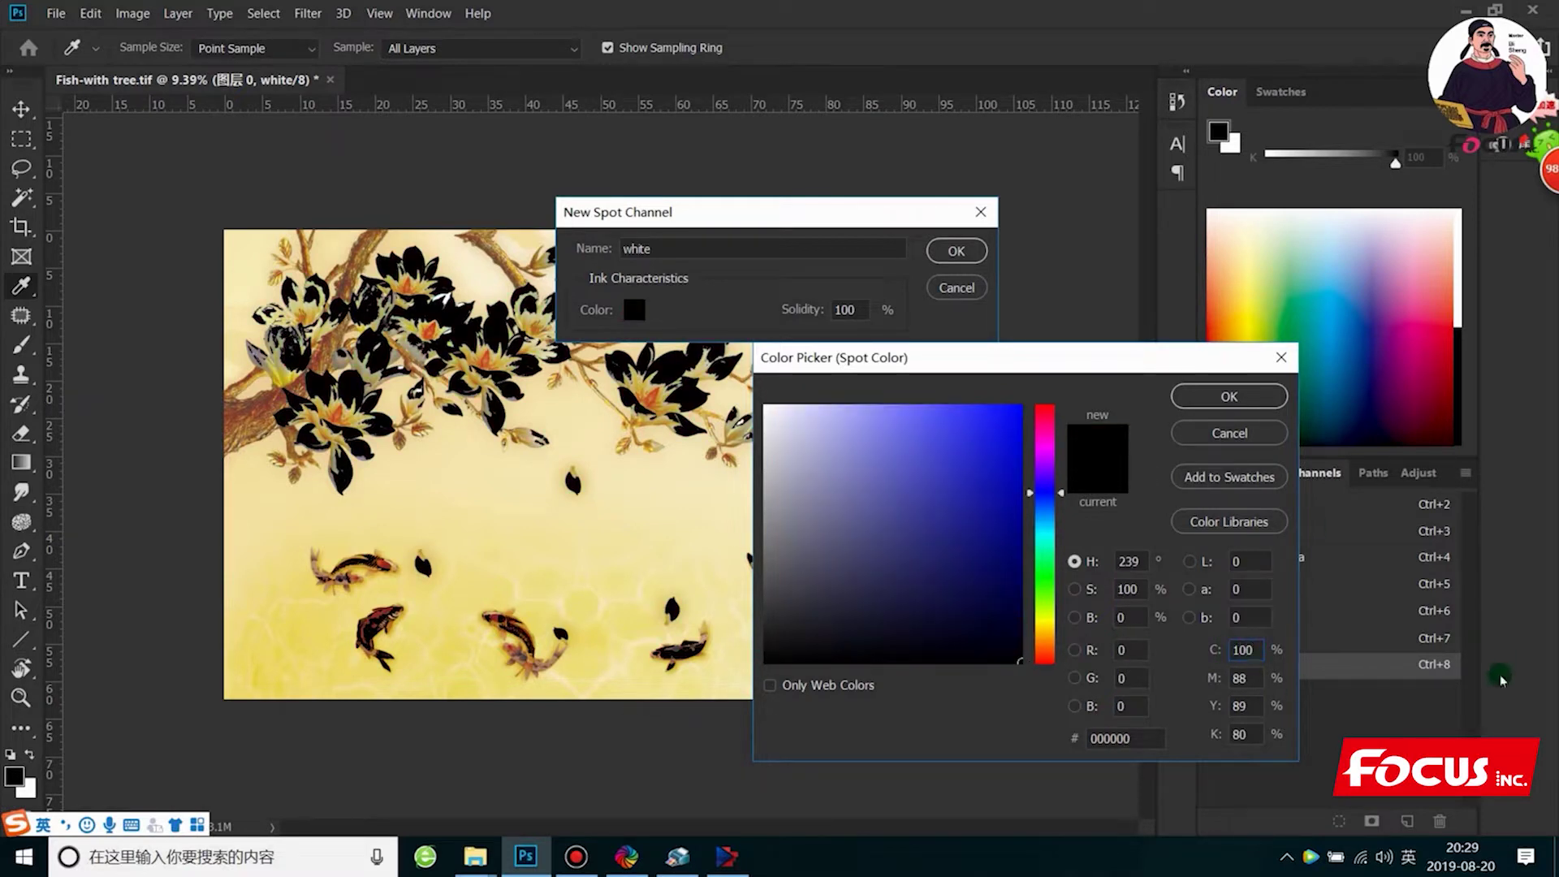
{"action": "type", "text": "100"}
{"action": "left_click", "coordinate": [1242, 705]}
{"action": "type", "text": "10"}
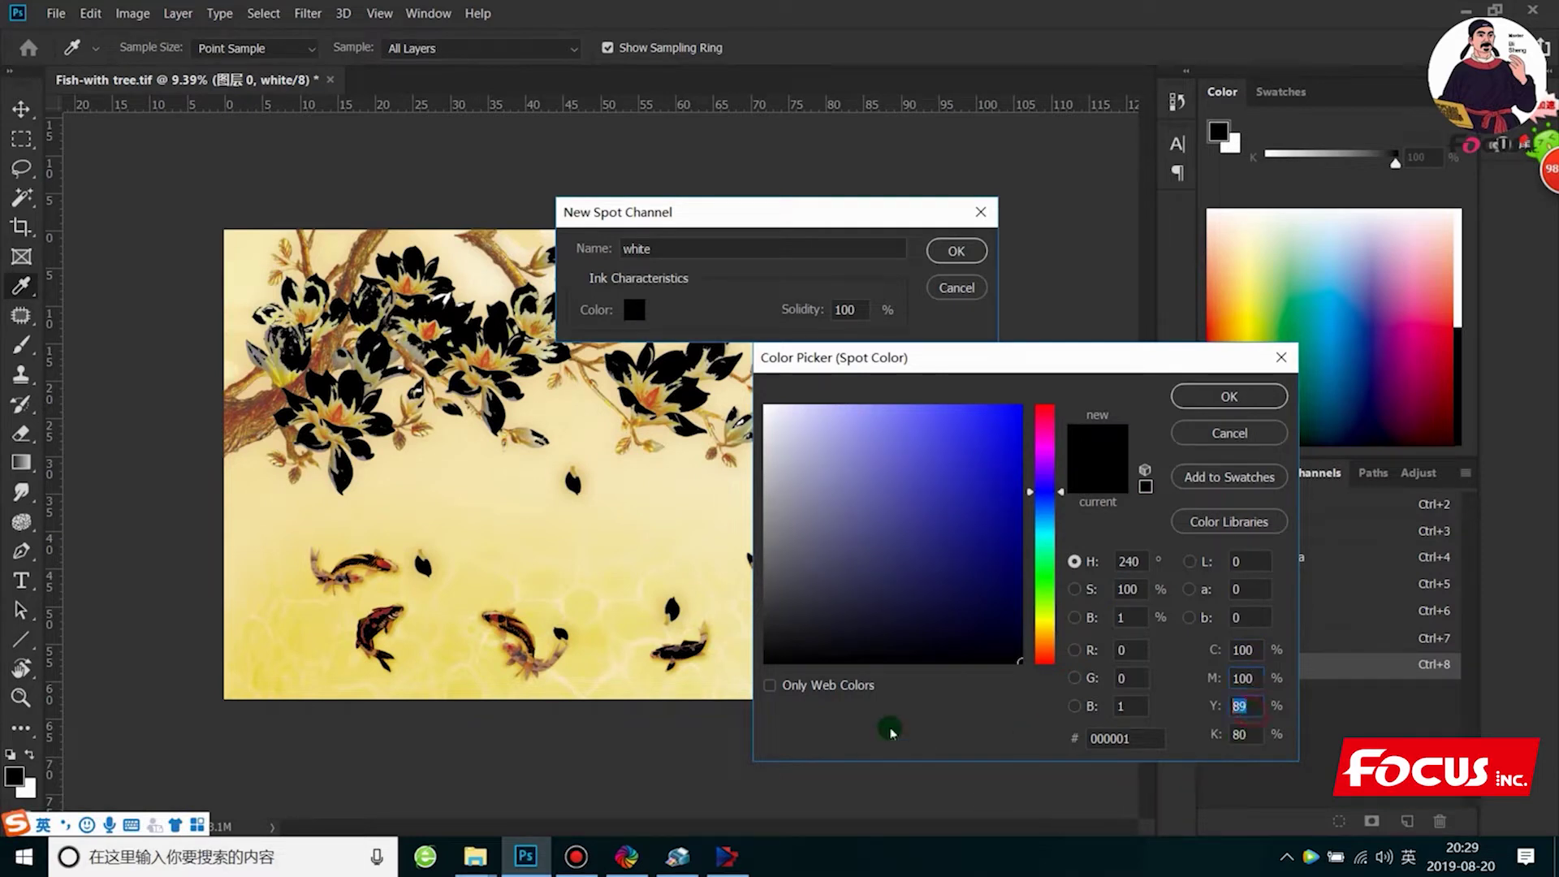
{"action": "type", "text": "0"}
{"action": "left_click", "coordinate": [1242, 734]}
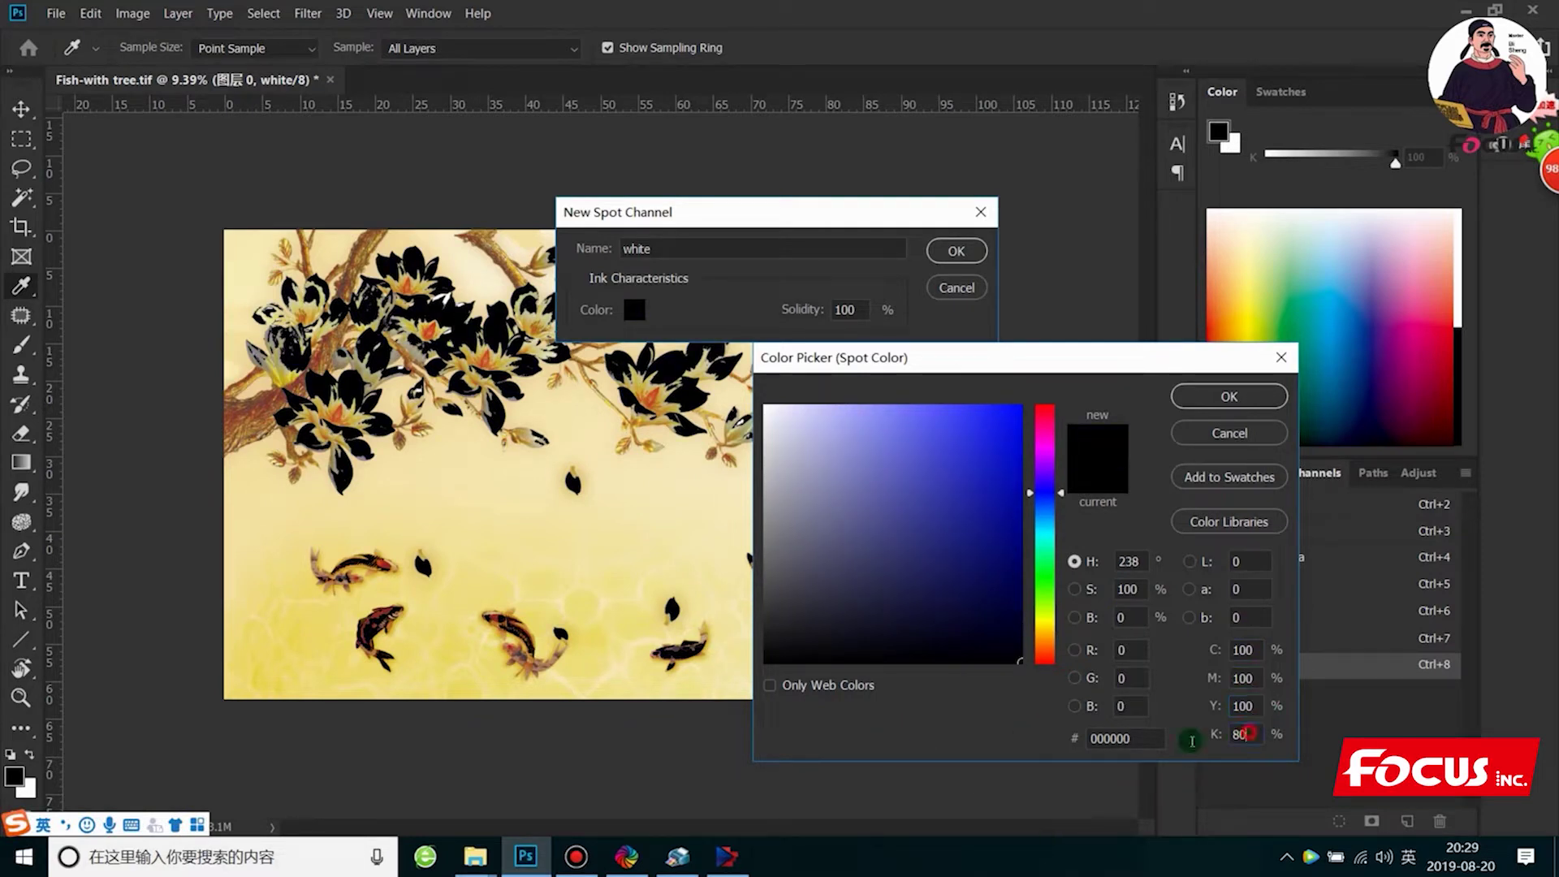
{"action": "type", "text": "100"}
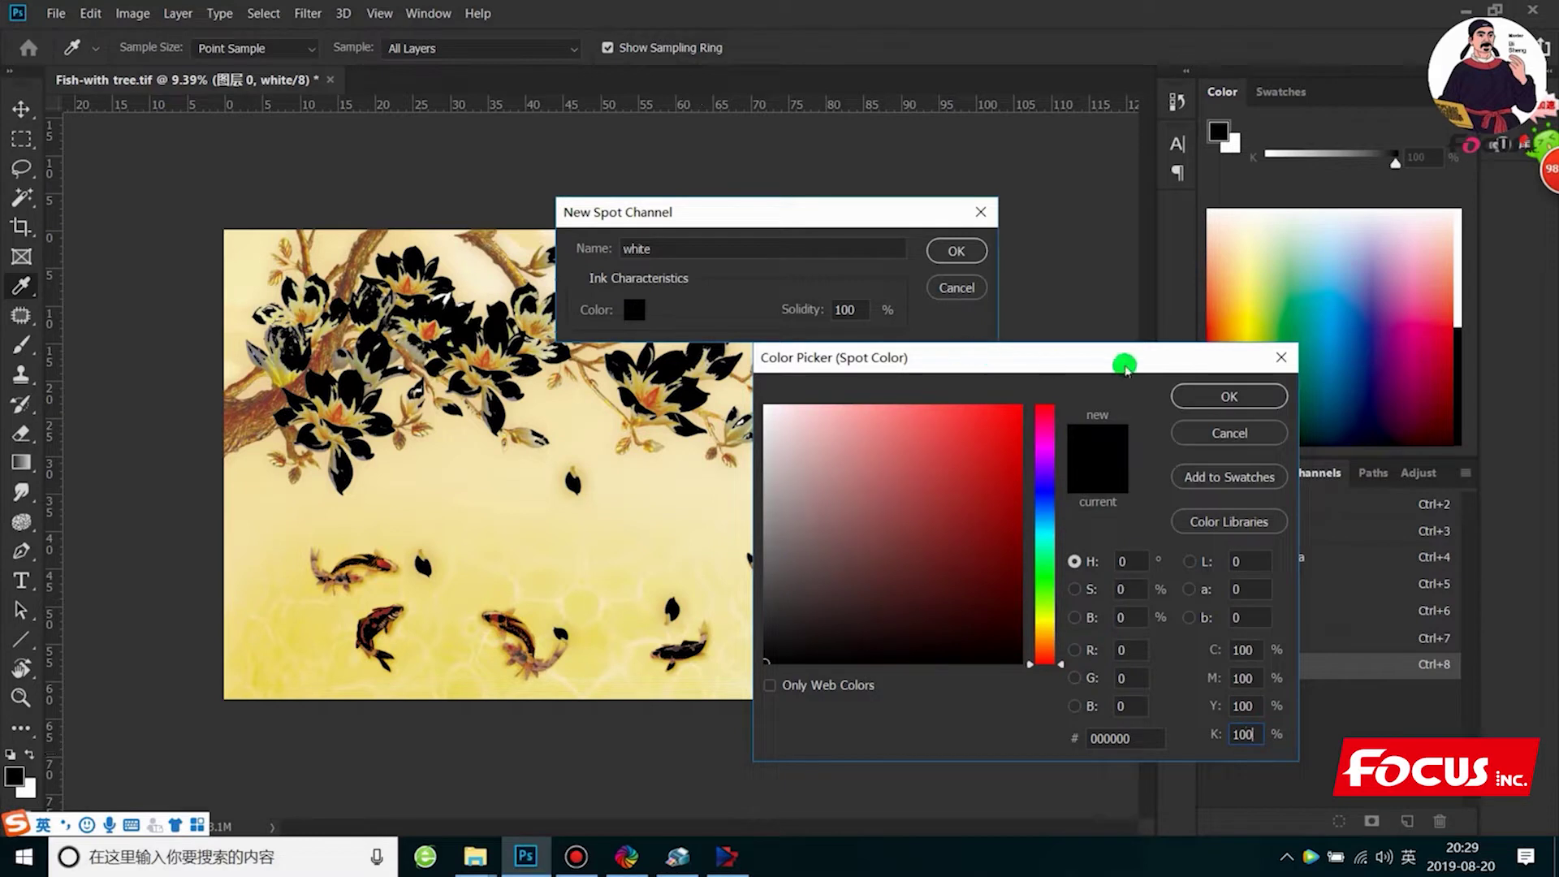
{"action": "left_click", "coordinate": [1196, 396]}
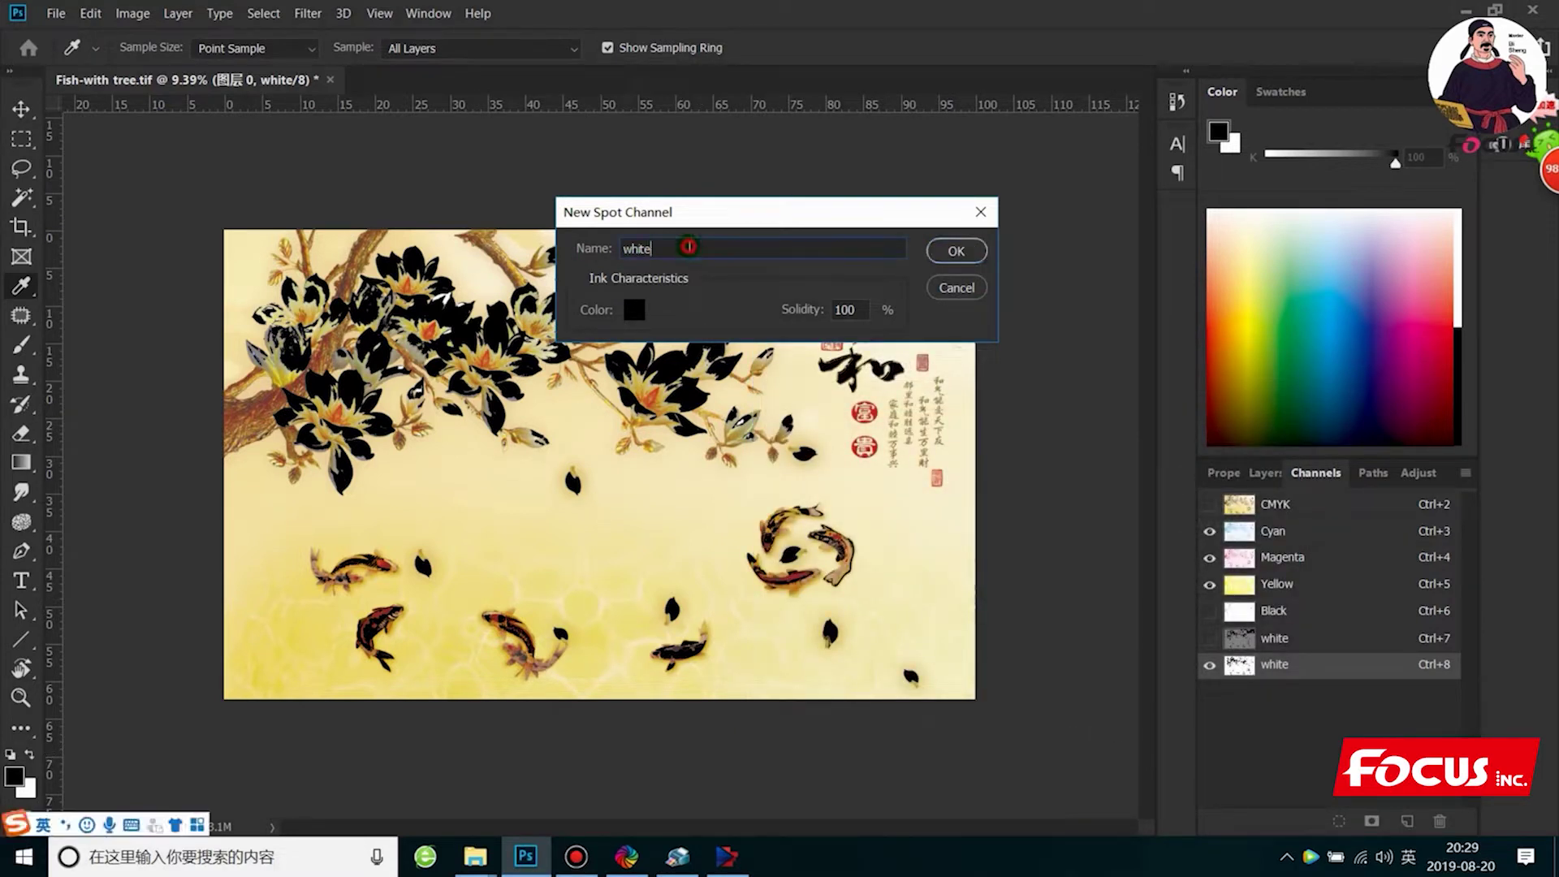
Name the new spot channel varnish, create it and return to the Magic Wand
{"action": "double_click", "coordinate": [686, 248]}
{"action": "type", "text": "varnish"}
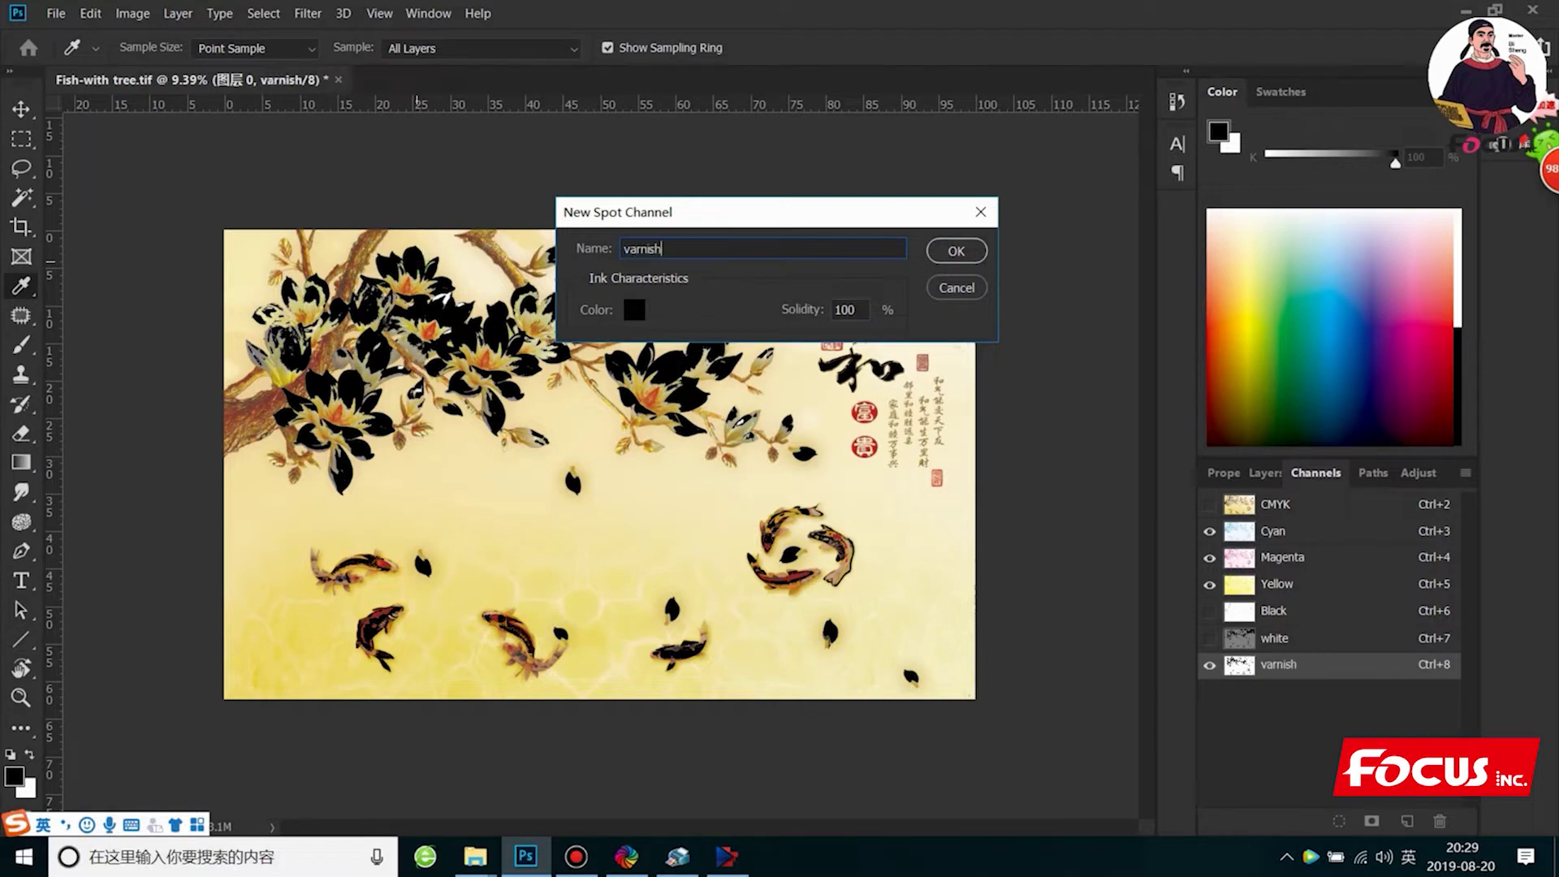
{"action": "left_click", "coordinate": [955, 251]}
{"action": "key", "text": "w"}
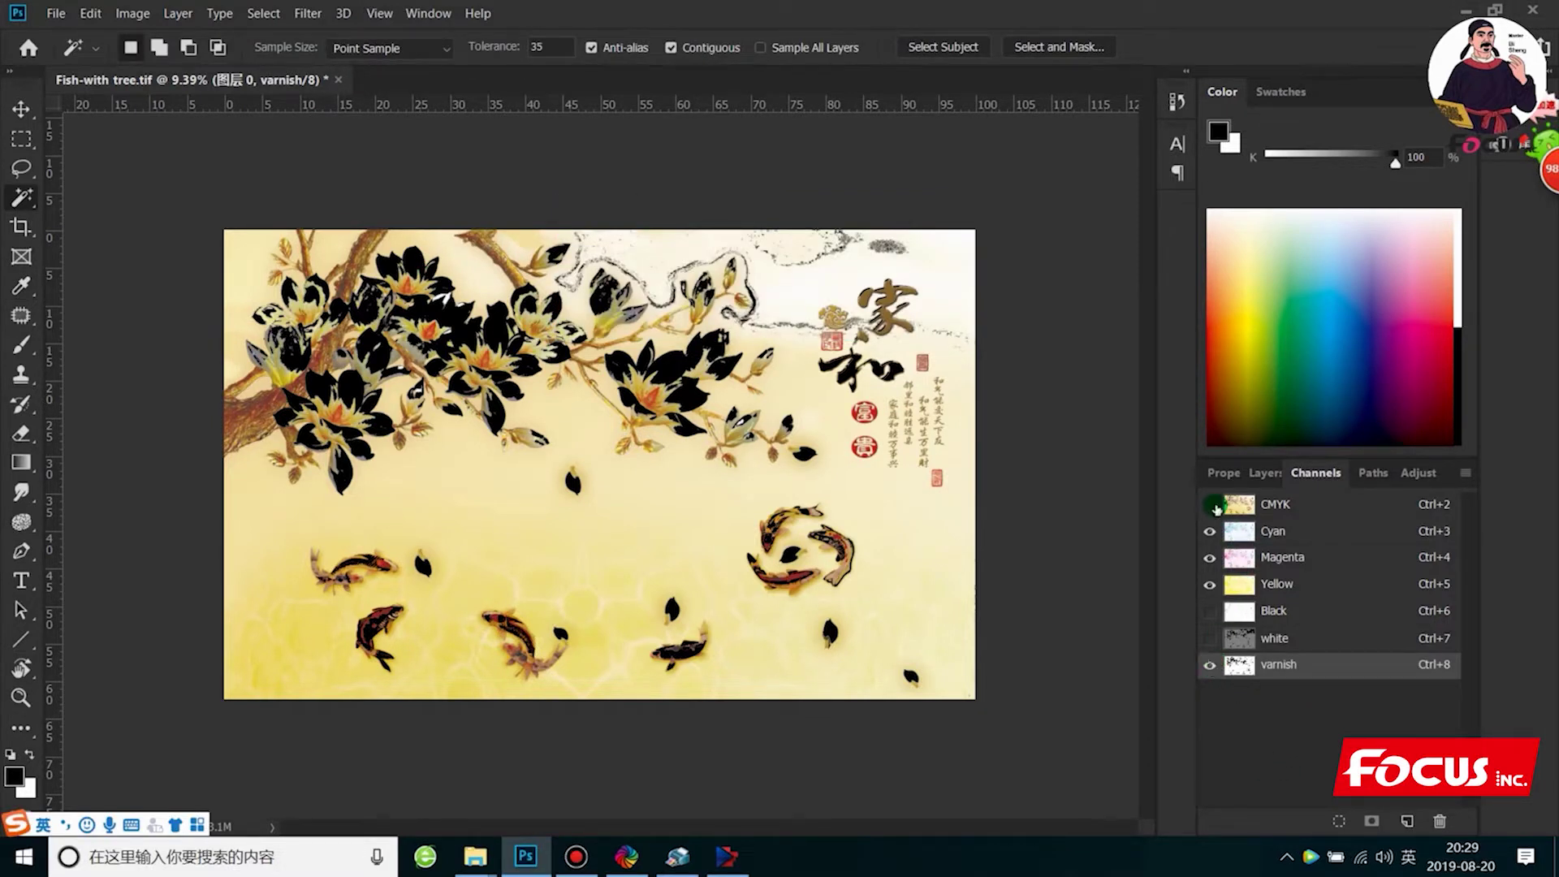
Inspect the varnish channel alone, together with the white channel, and with both shown over the CMYK artwork
{"action": "left_click", "coordinate": [1211, 504]}
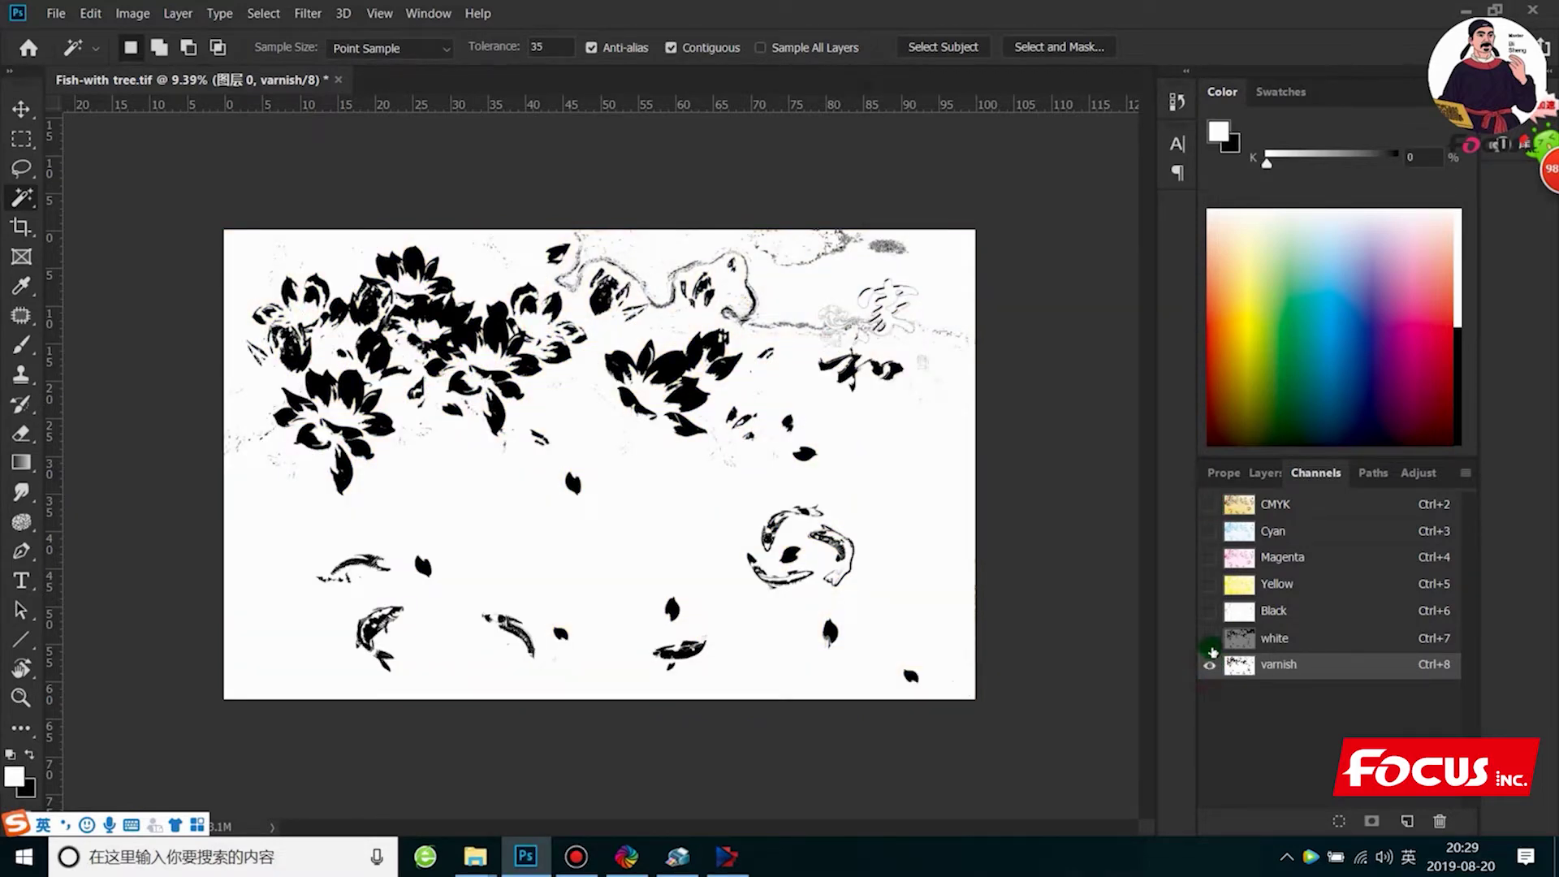
{"action": "left_click", "coordinate": [1211, 639]}
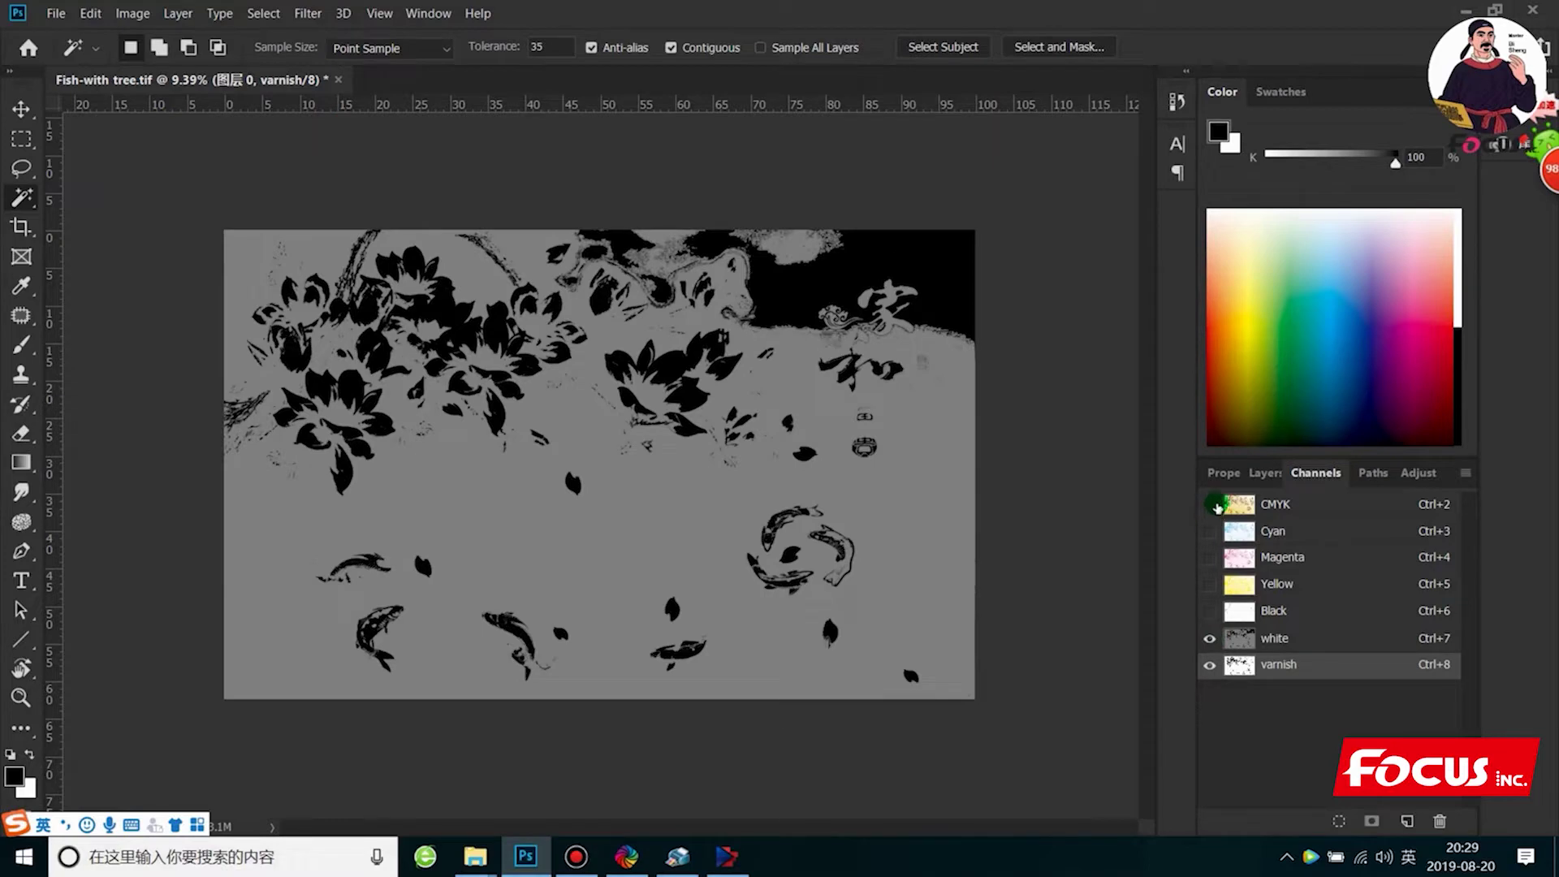
{"action": "left_click", "coordinate": [1211, 504]}
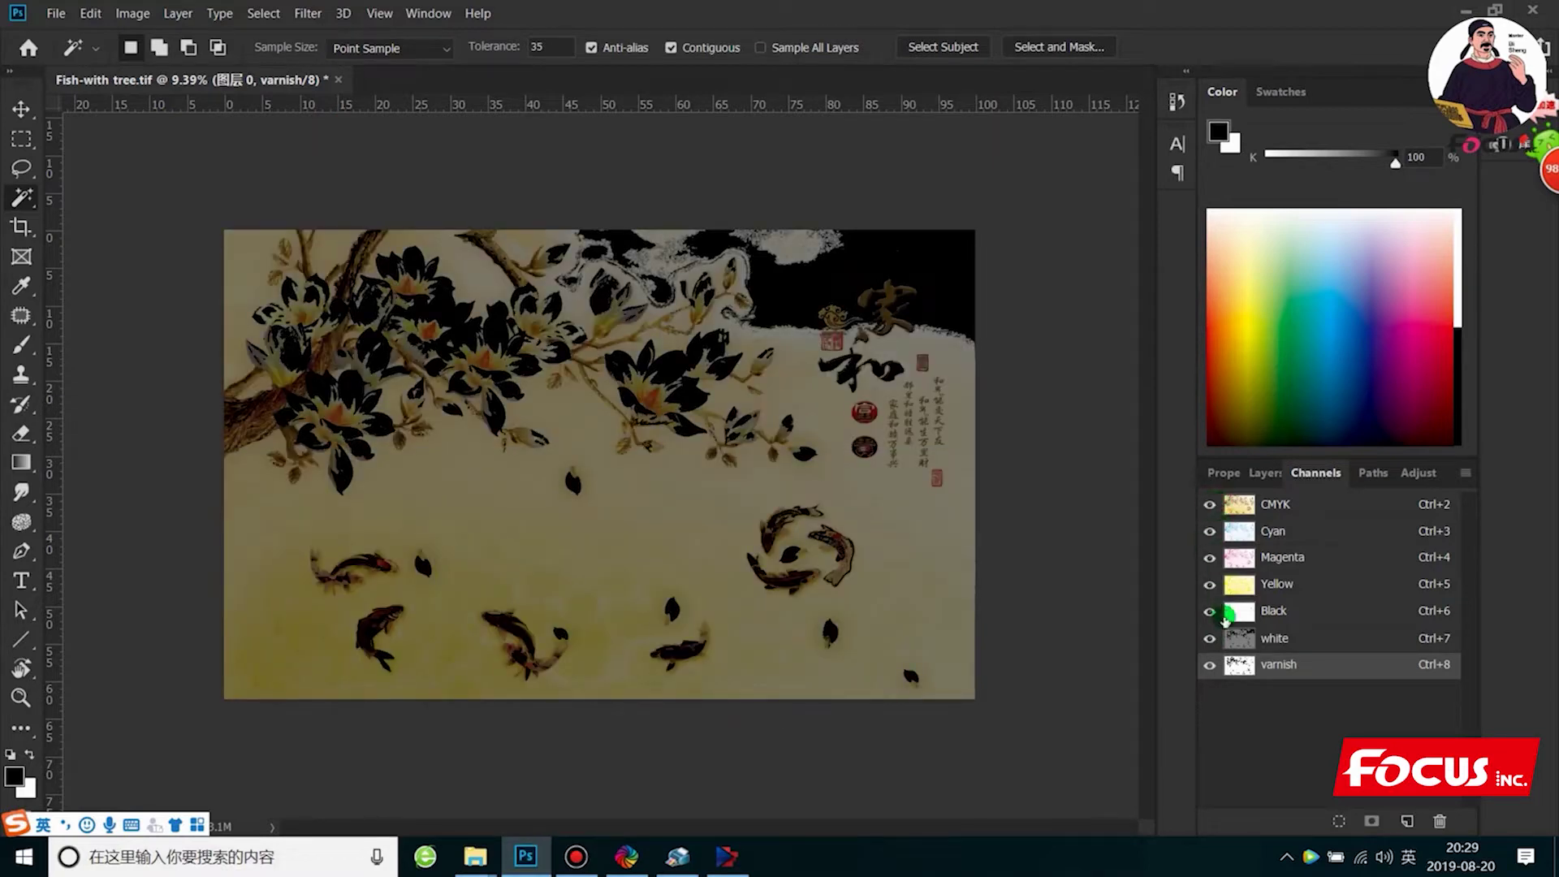
Compare the CMYK artwork with the white and varnish channels hidden and shown
{"action": "left_click", "coordinate": [1209, 638]}
{"action": "left_click", "coordinate": [1212, 666]}
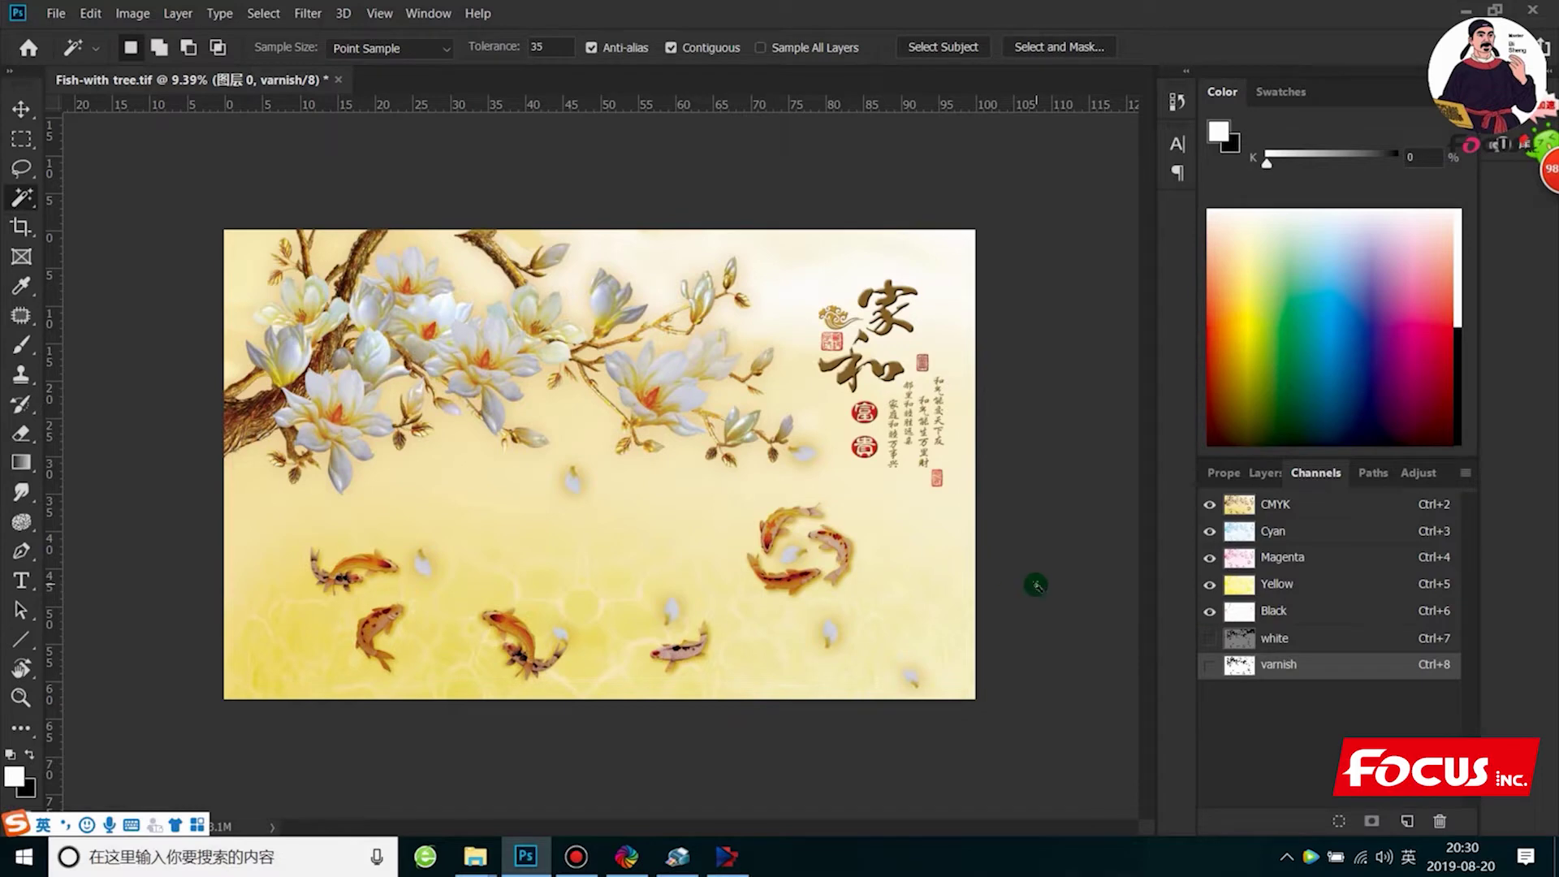
{"action": "left_click", "coordinate": [1210, 639]}
{"action": "left_click", "coordinate": [1210, 664]}
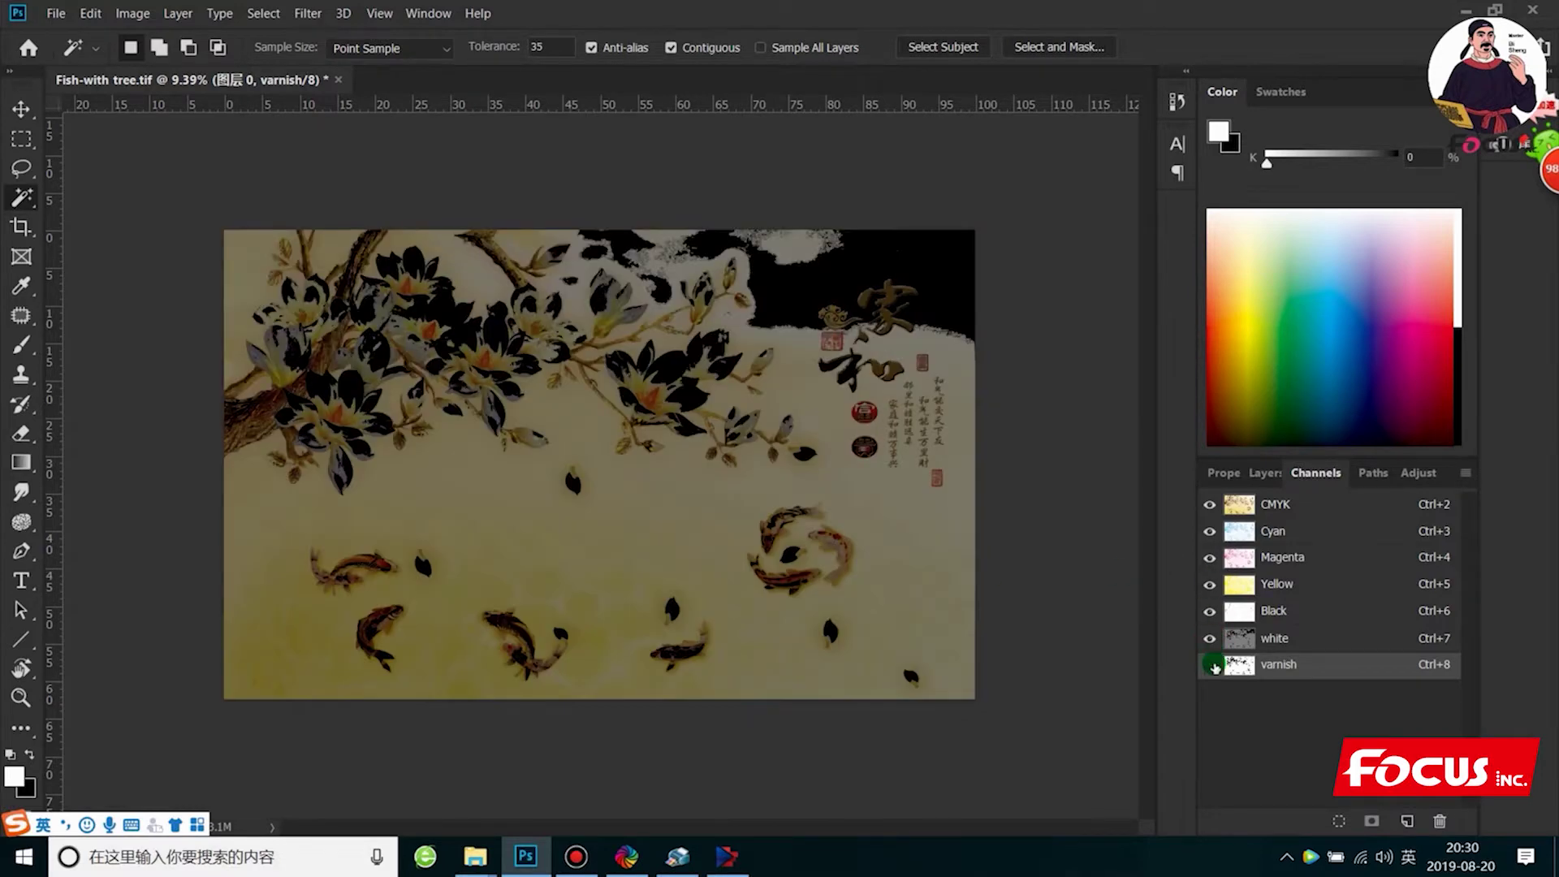
{"action": "left_click", "coordinate": [1209, 639]}
{"action": "left_click", "coordinate": [1210, 664]}
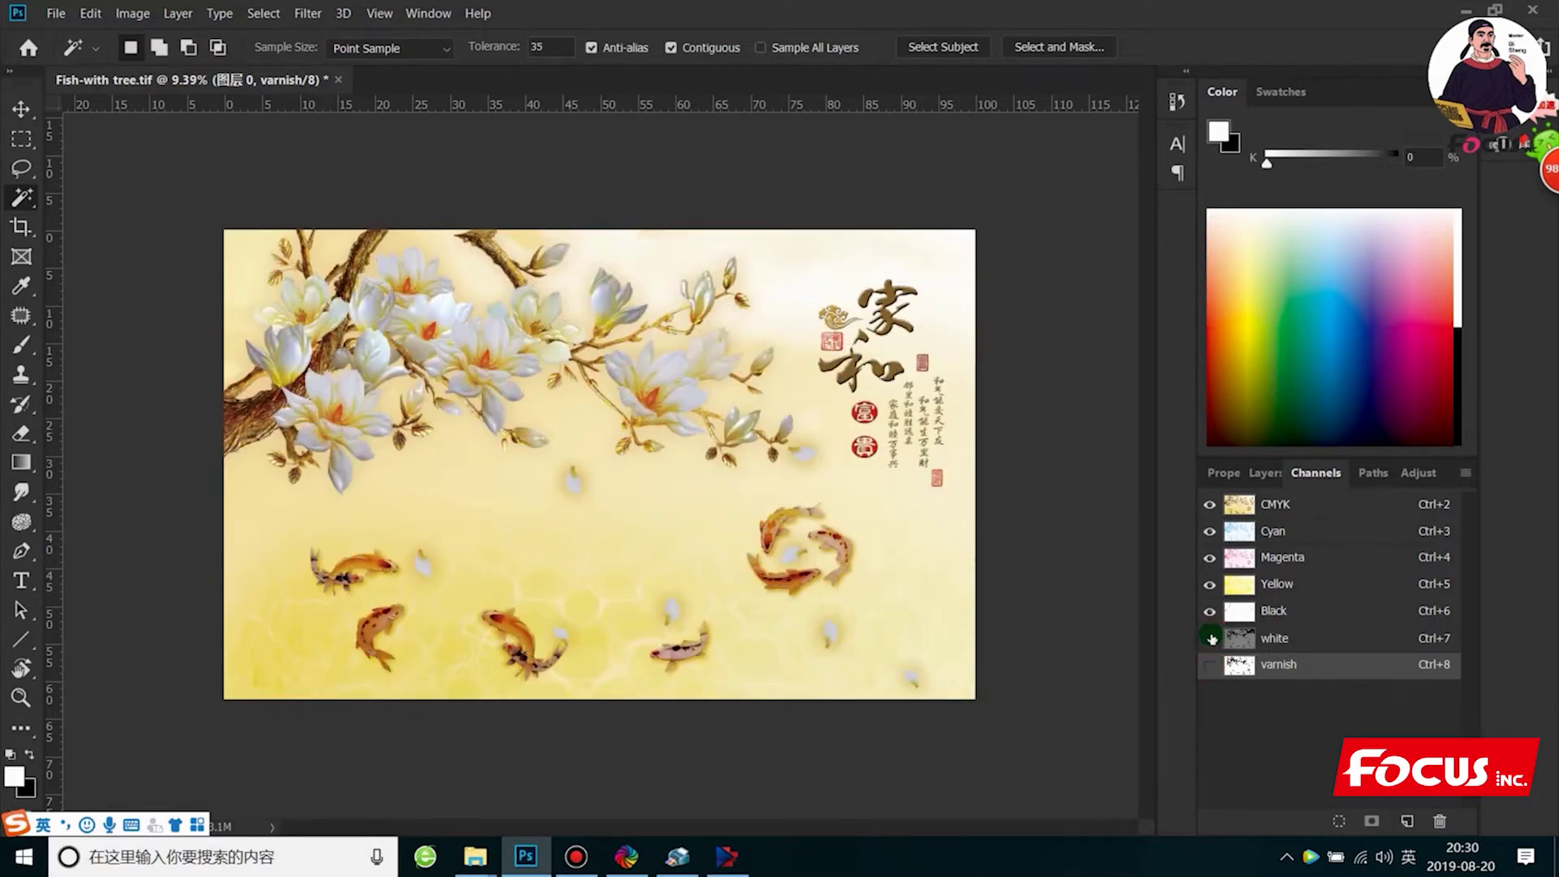
{"action": "left_click_drag", "start_coordinate": [1209, 638], "coordinate": [1210, 664]}
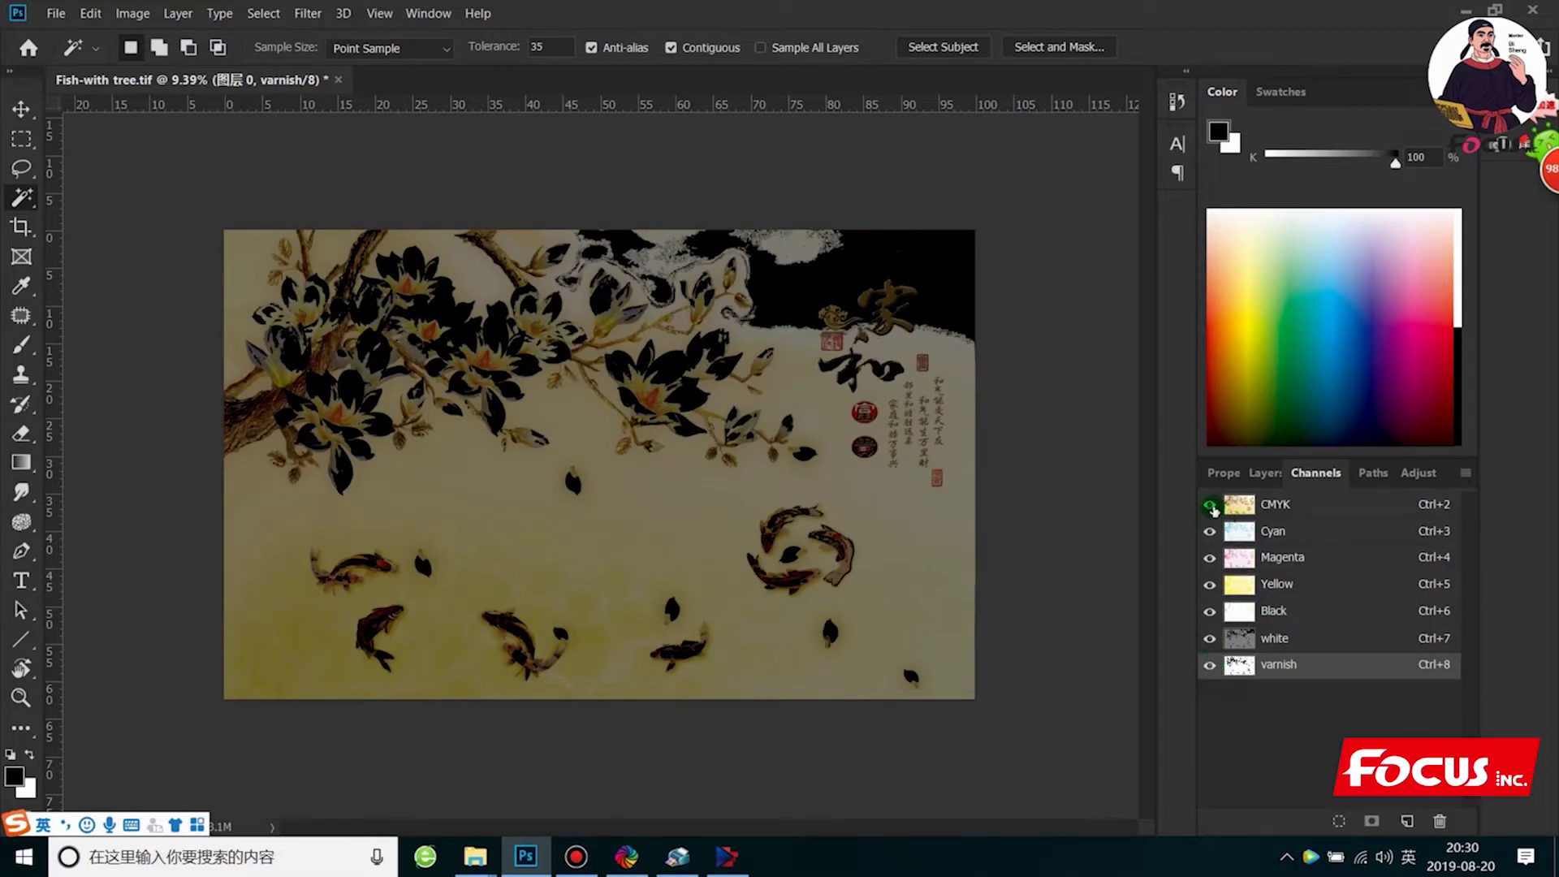
{"action": "left_click", "coordinate": [1277, 639]}
{"action": "left_click", "coordinate": [1291, 668]}
Inspect both layers, viewing the spot channels with 图层 0 hidden, and leave 图层 0 visible and active
{"action": "left_click", "coordinate": [1265, 473]}
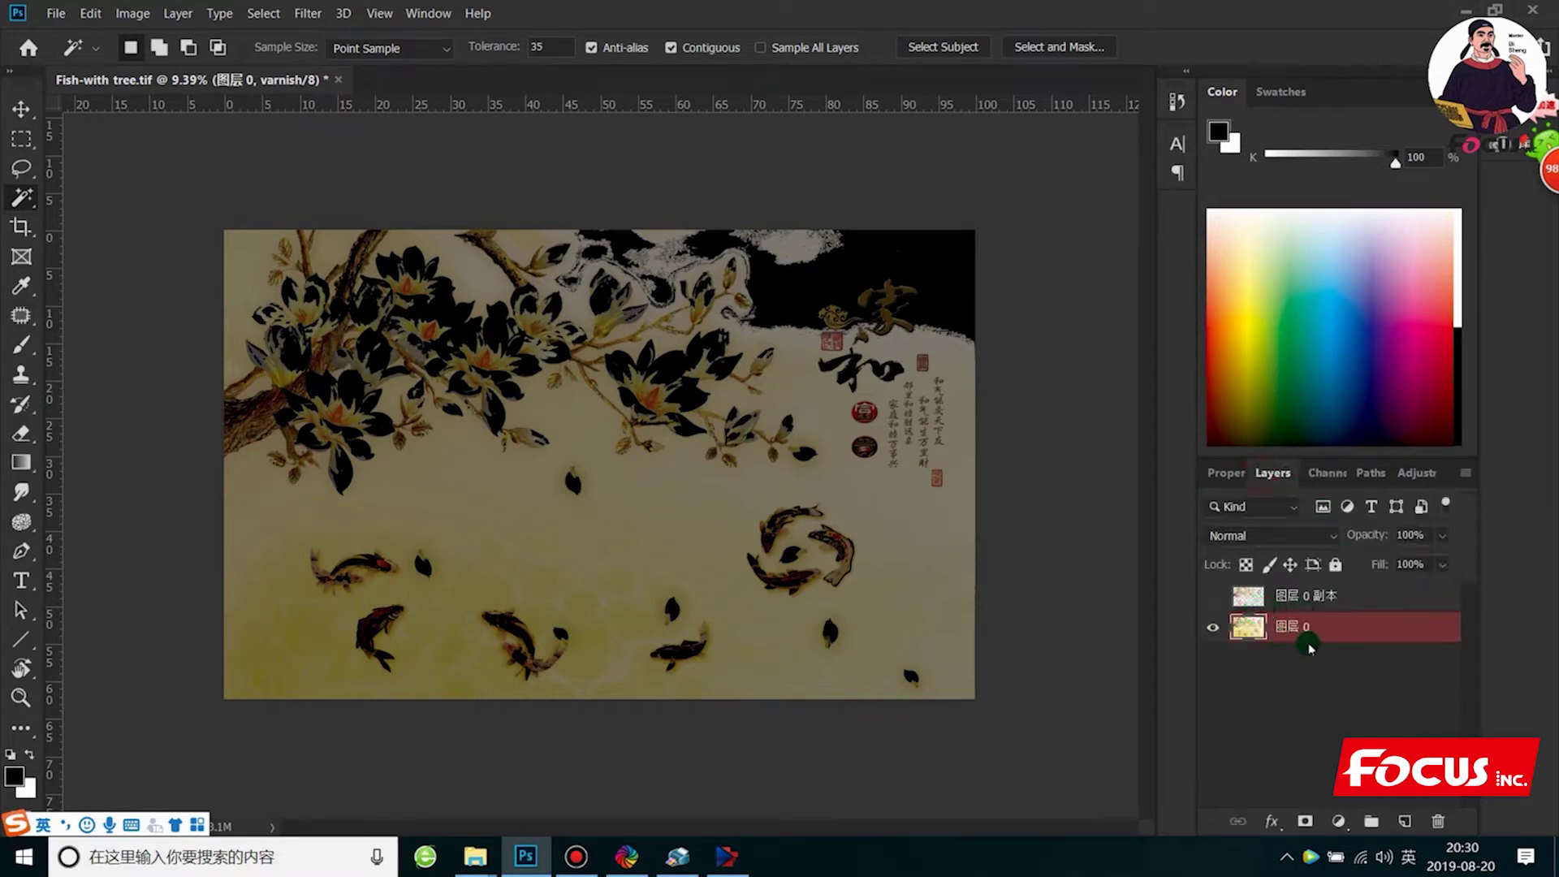
{"action": "left_click", "coordinate": [1290, 595]}
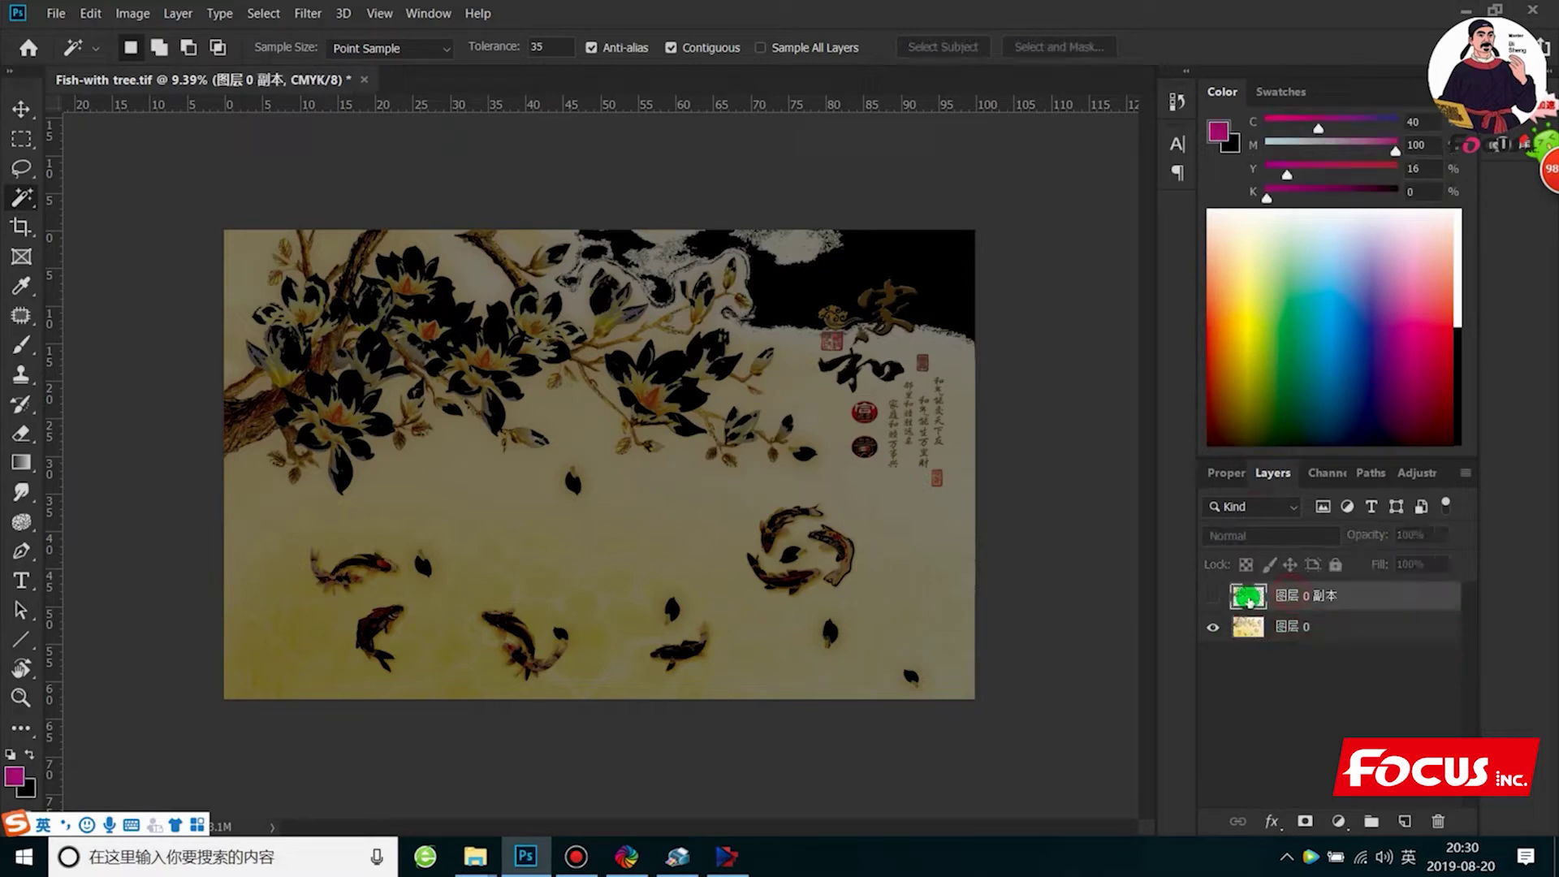
{"action": "left_click", "coordinate": [1213, 628]}
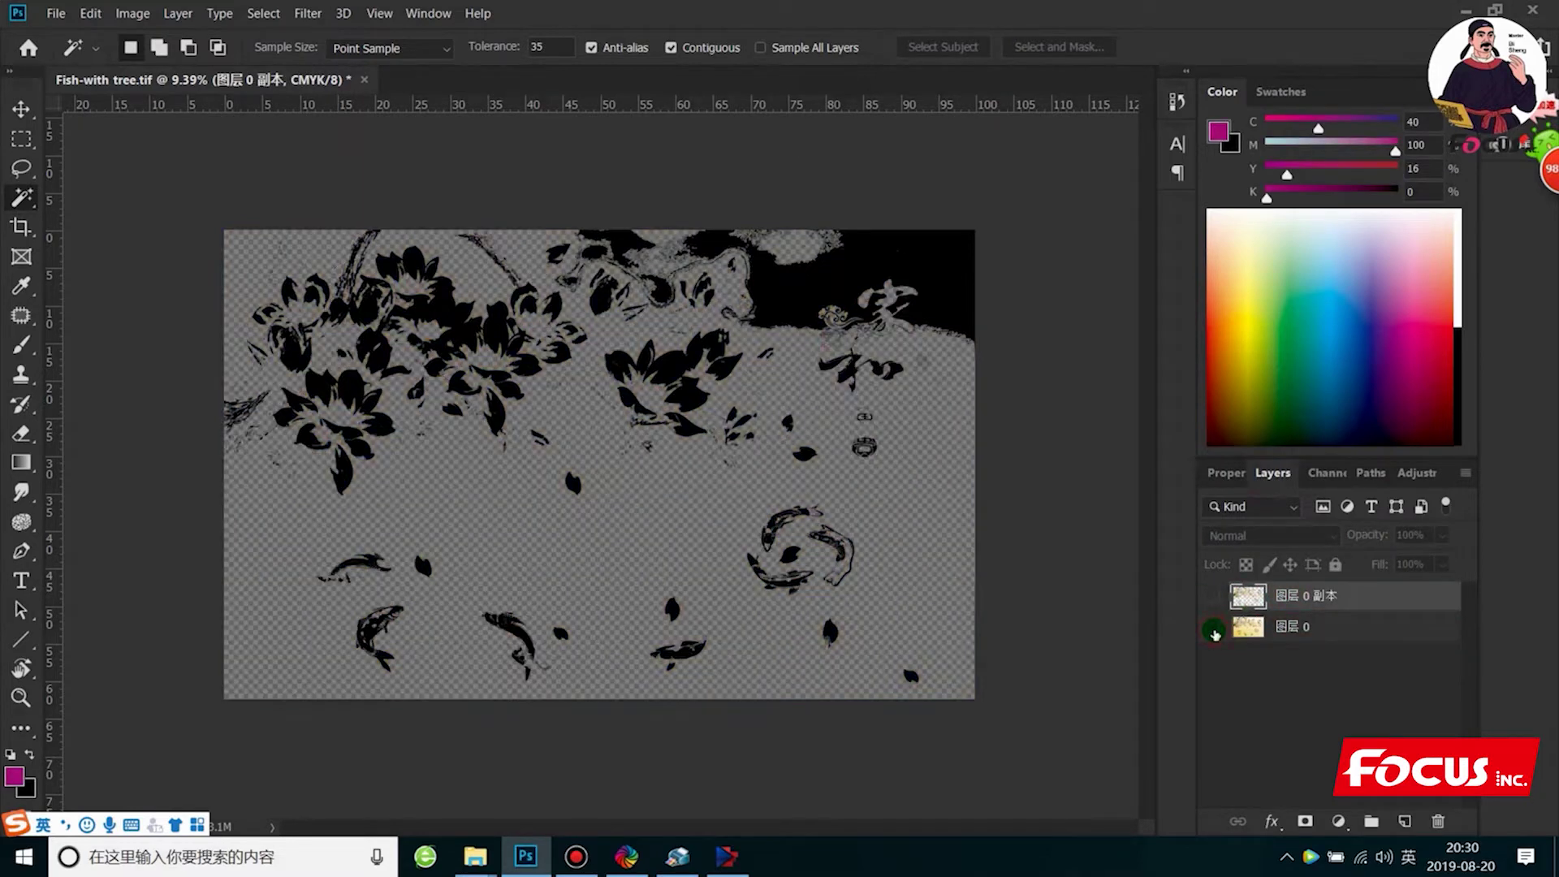
{"action": "left_click", "coordinate": [1213, 629]}
{"action": "left_click", "coordinate": [1284, 626]}
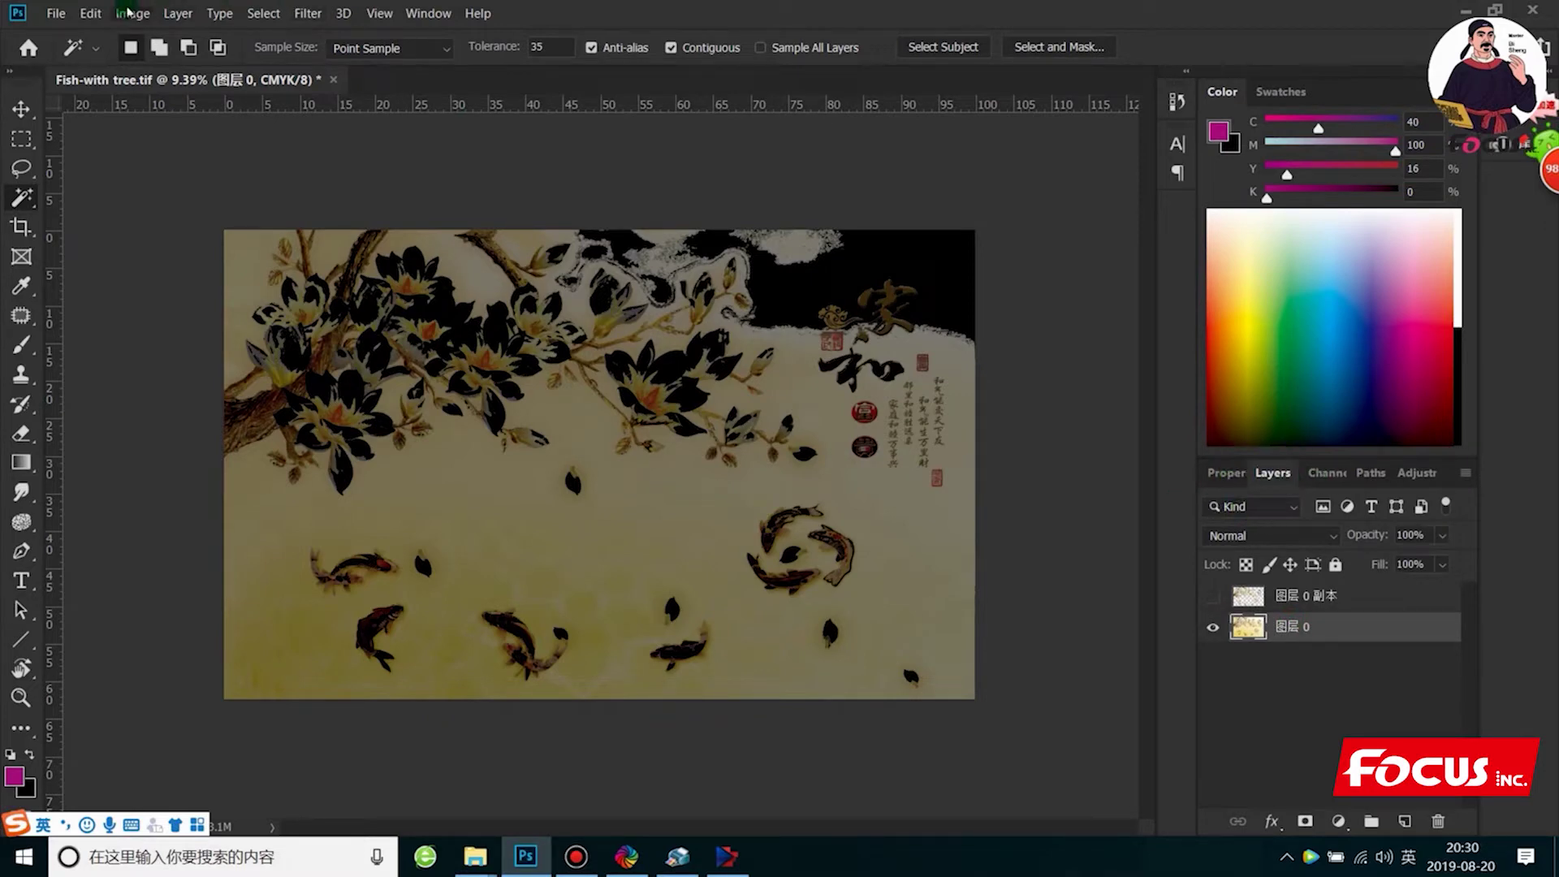
Save the document as a TIFF named Fish-with tree-CMYKLCLM-W-V-3D-RELIEF with spot colors and layers included
{"action": "left_click", "coordinate": [56, 13]}
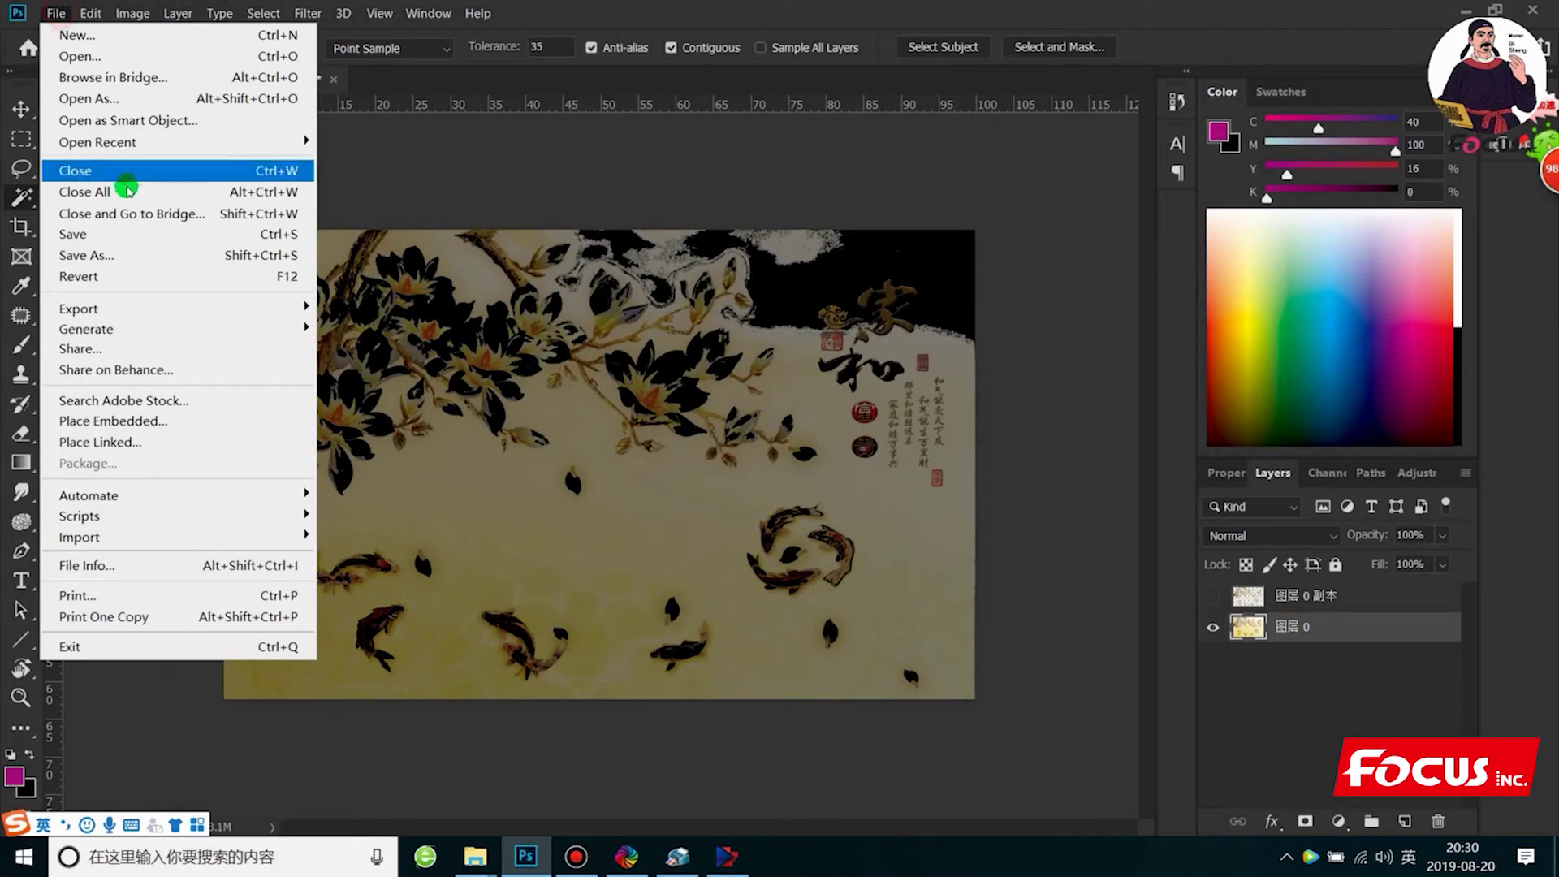
{"action": "left_click", "coordinate": [102, 255]}
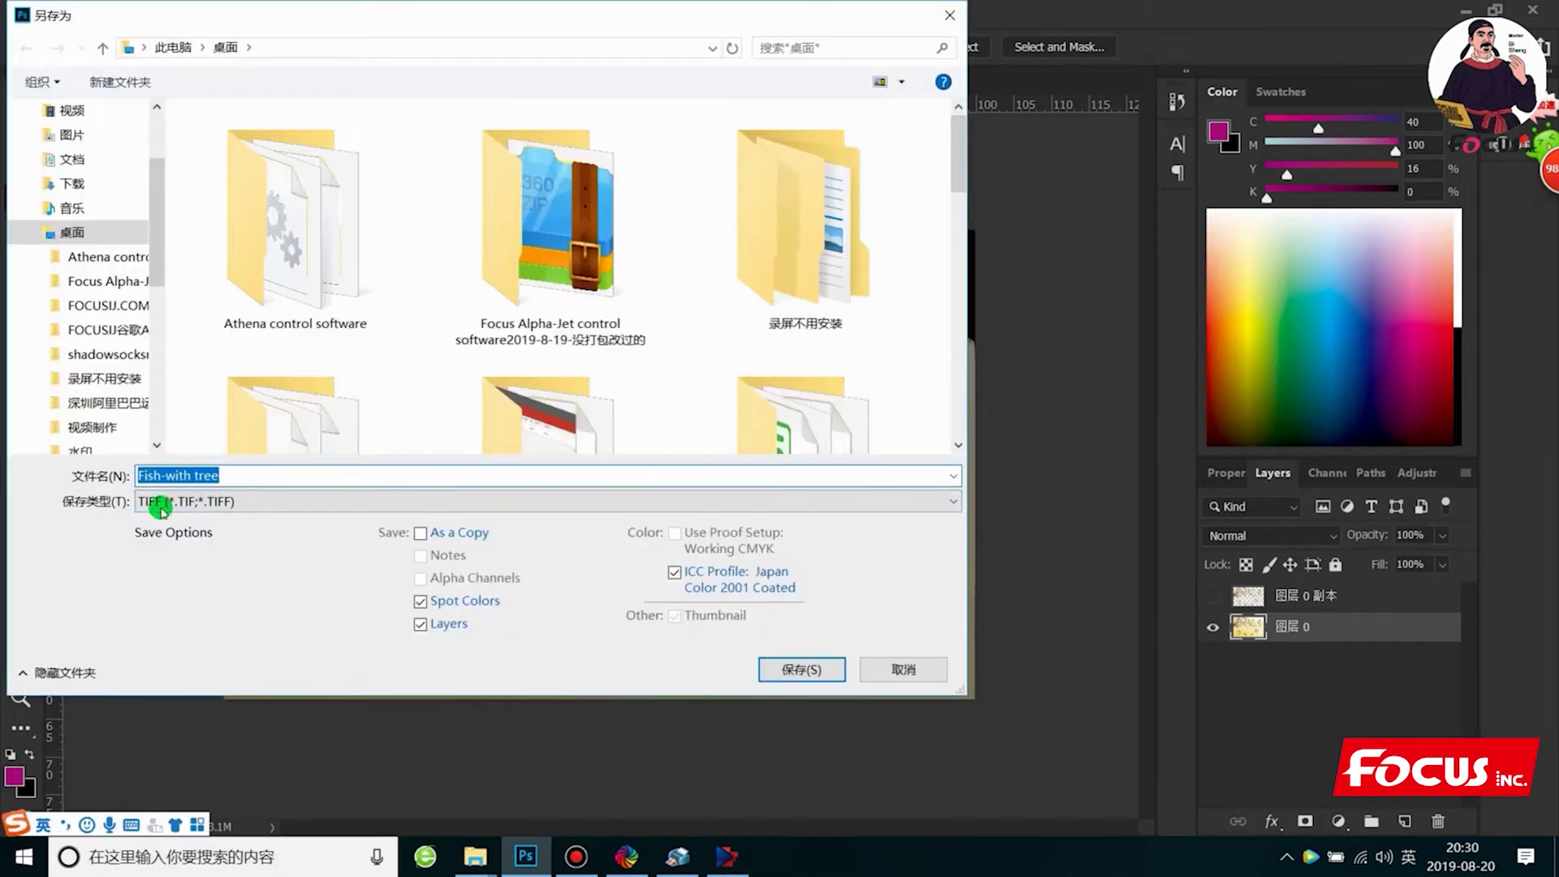
{"action": "left_click", "coordinate": [230, 475]}
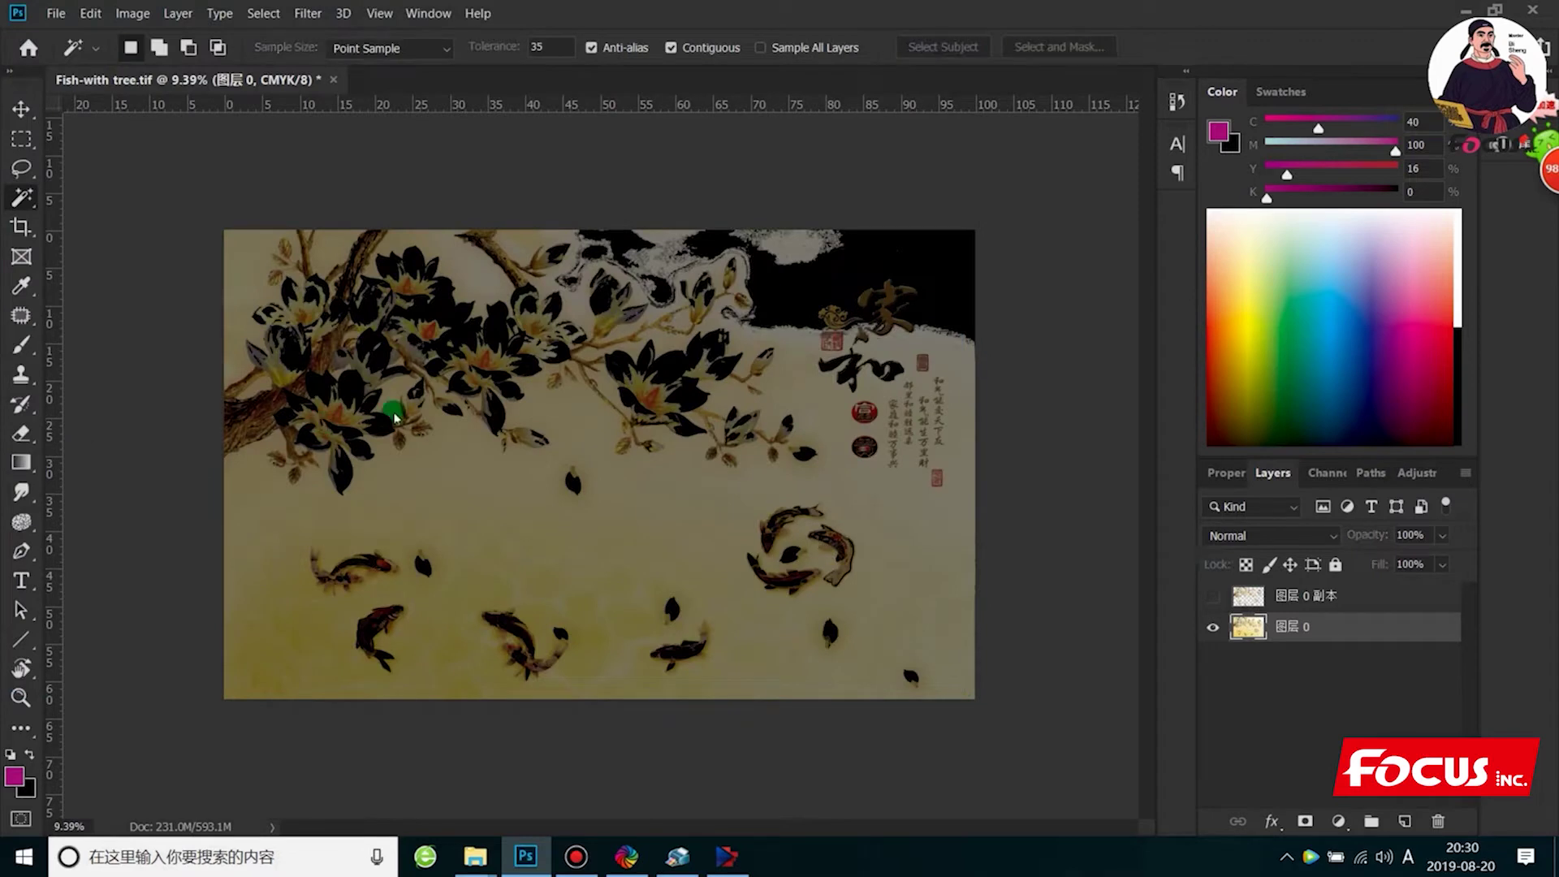
{"action": "left_click", "coordinate": [1299, 292]}
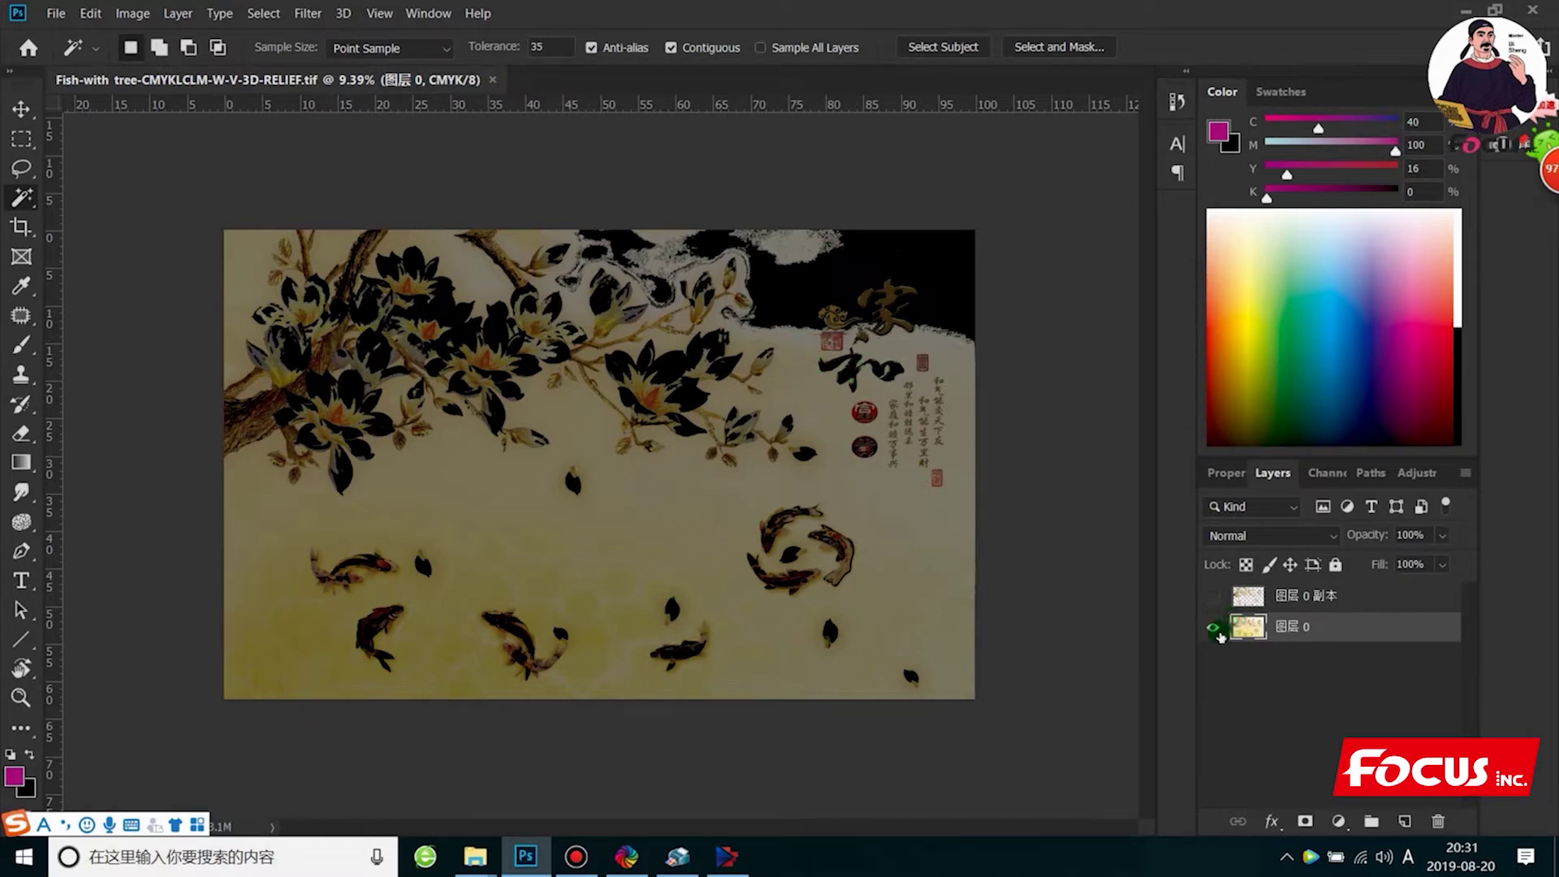
View the spot channels without 图层 0, hide the white and varnish channels, and show 图层 0 again
{"action": "left_click", "coordinate": [1212, 628]}
{"action": "left_click", "coordinate": [1208, 598]}
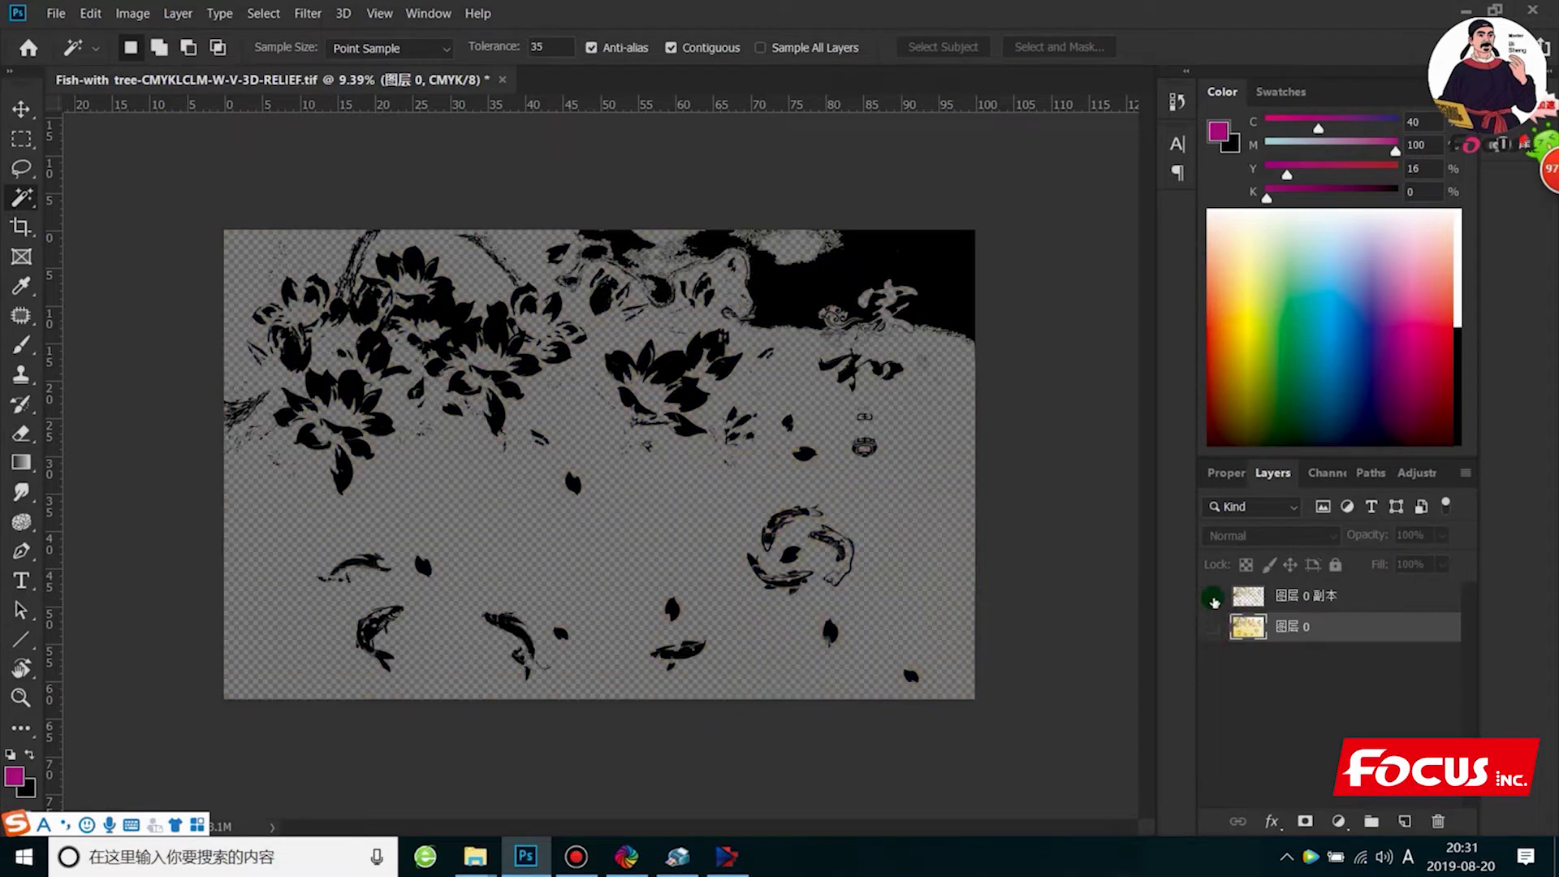
{"action": "left_click", "coordinate": [1324, 474]}
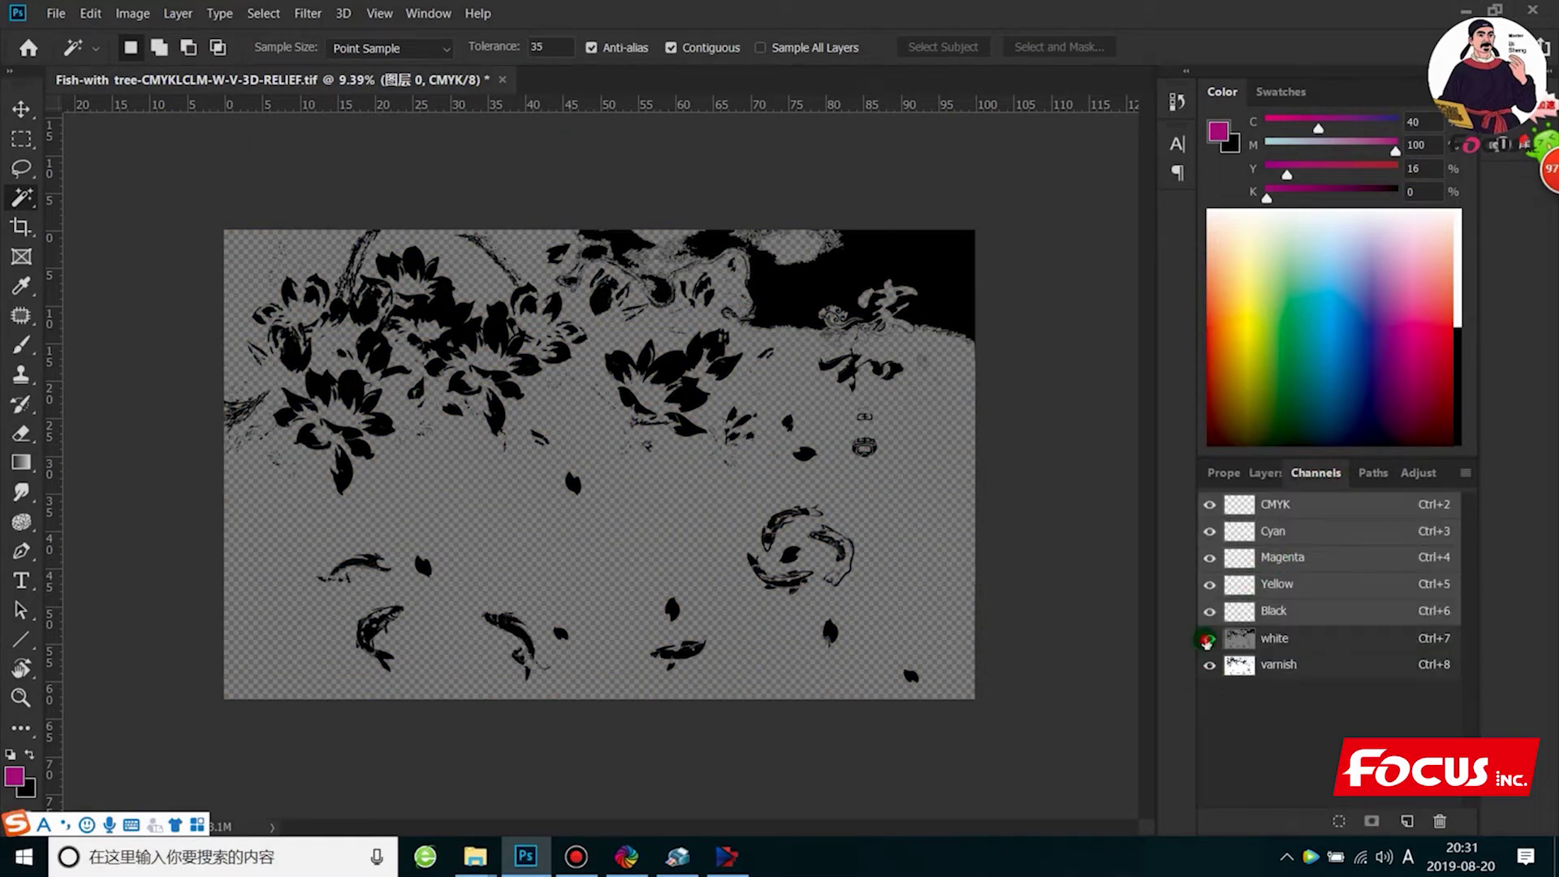
{"action": "left_click", "coordinate": [1209, 664]}
{"action": "left_click", "coordinate": [1262, 474]}
{"action": "left_click", "coordinate": [1212, 627]}
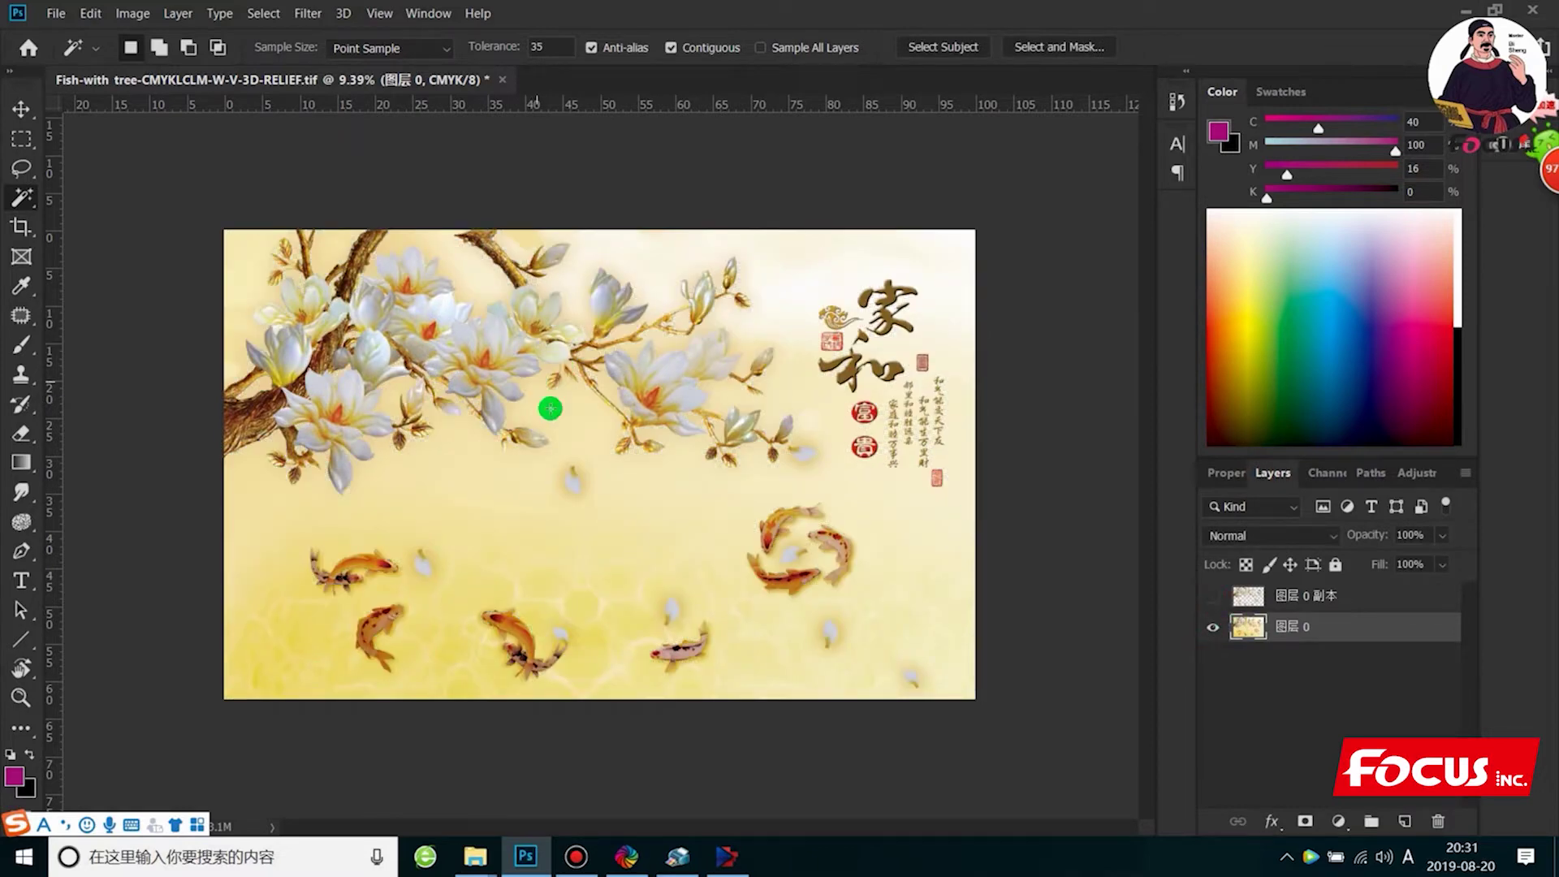
Examine the flowers, branches, koi and calligraphy in the plain CMYK artwork at closer range
{"action": "key", "text": "ctrl+plus"}
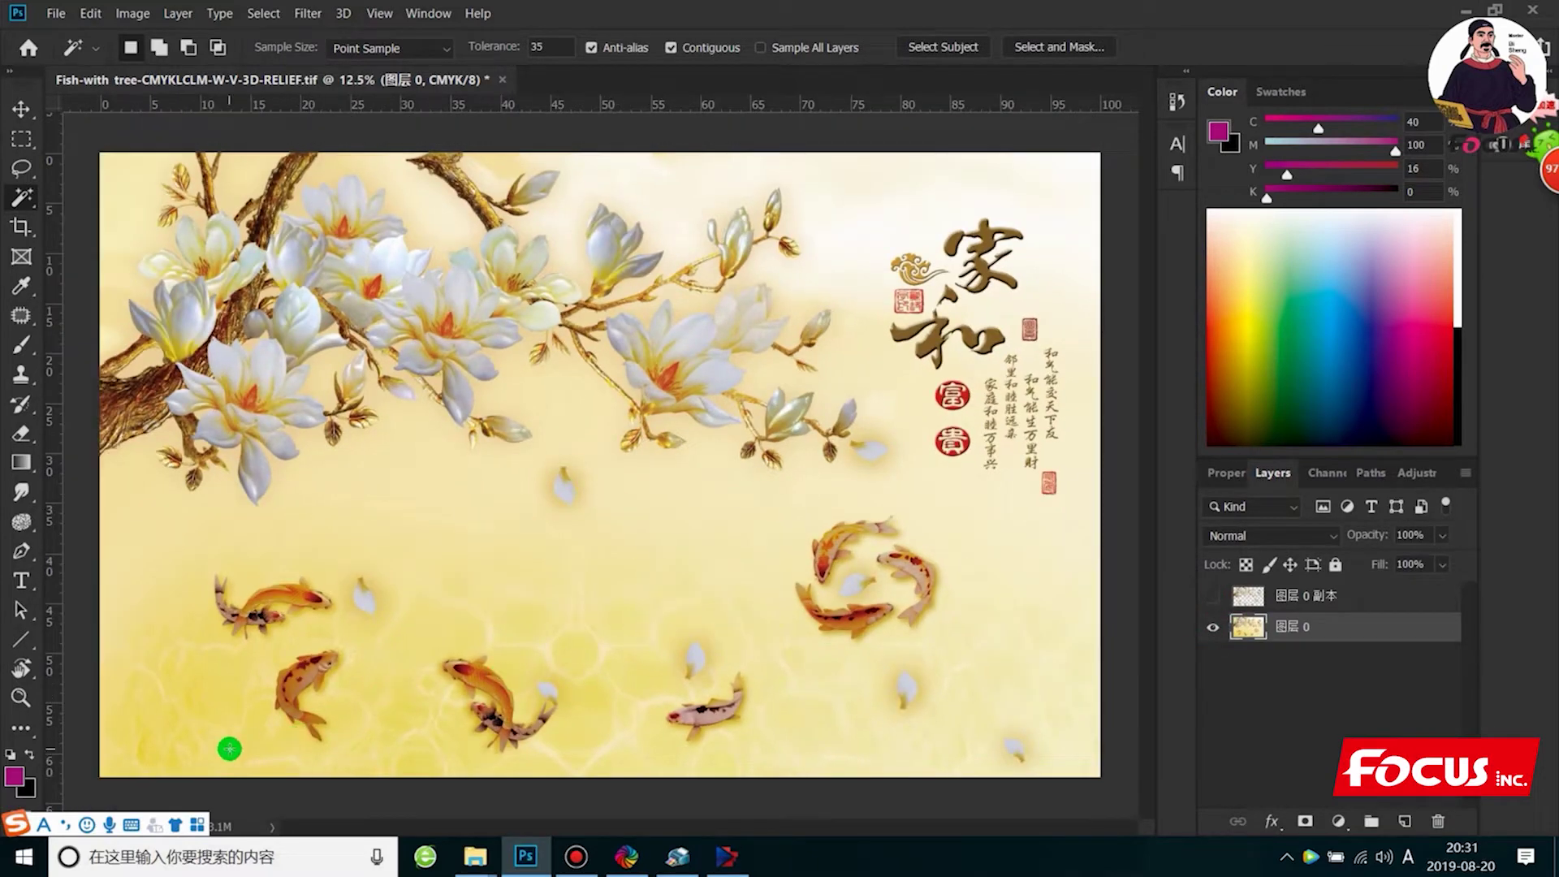
{"action": "scroll", "coordinate": [213, 735], "scroll_direction": "up", "scroll_amount": 1}
{"action": "scroll", "coordinate": [220, 730], "scroll_direction": "down", "scroll_amount": 1}
{"action": "scroll", "coordinate": [135, 389], "scroll_direction": "up", "scroll_amount": 1}
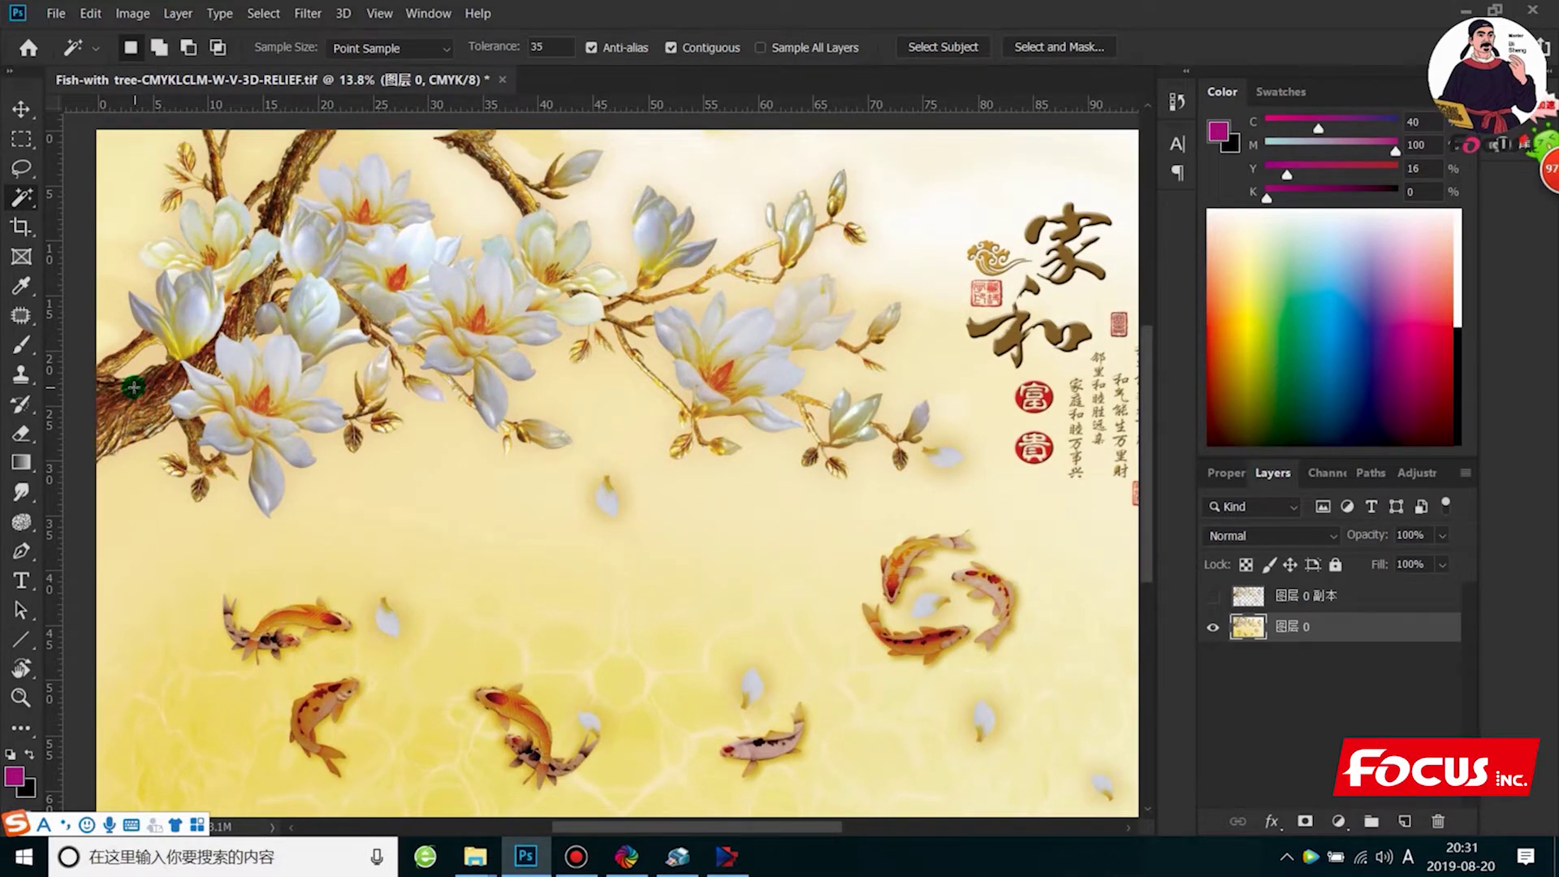
{"action": "scroll", "coordinate": [242, 447], "scroll_direction": "down", "scroll_amount": 1}
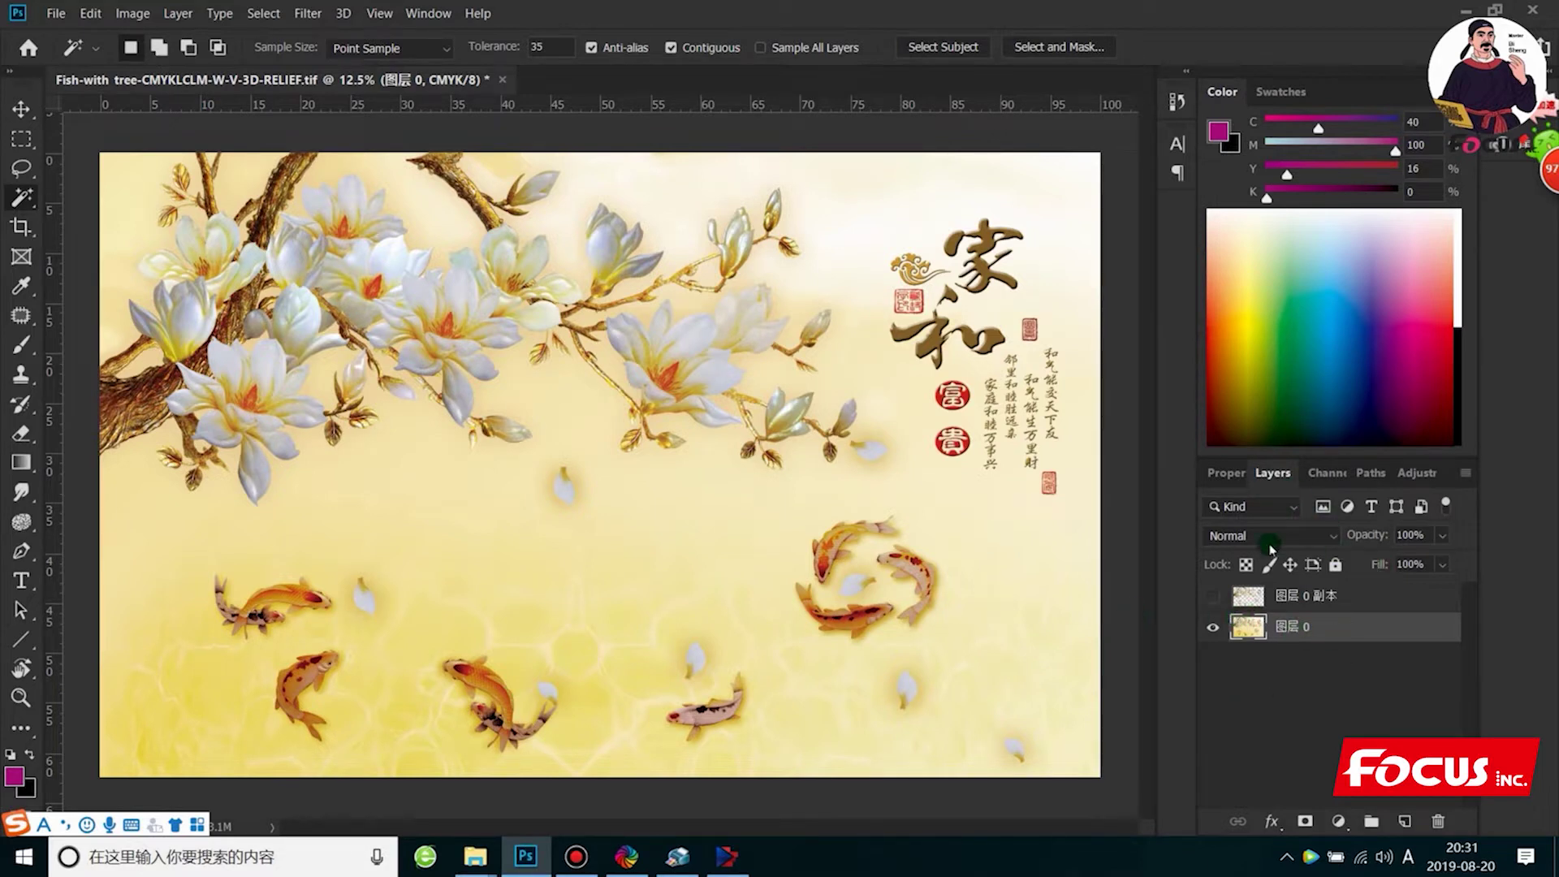
{"action": "scroll", "coordinate": [731, 537], "scroll_direction": "down", "scroll_amount": 1}
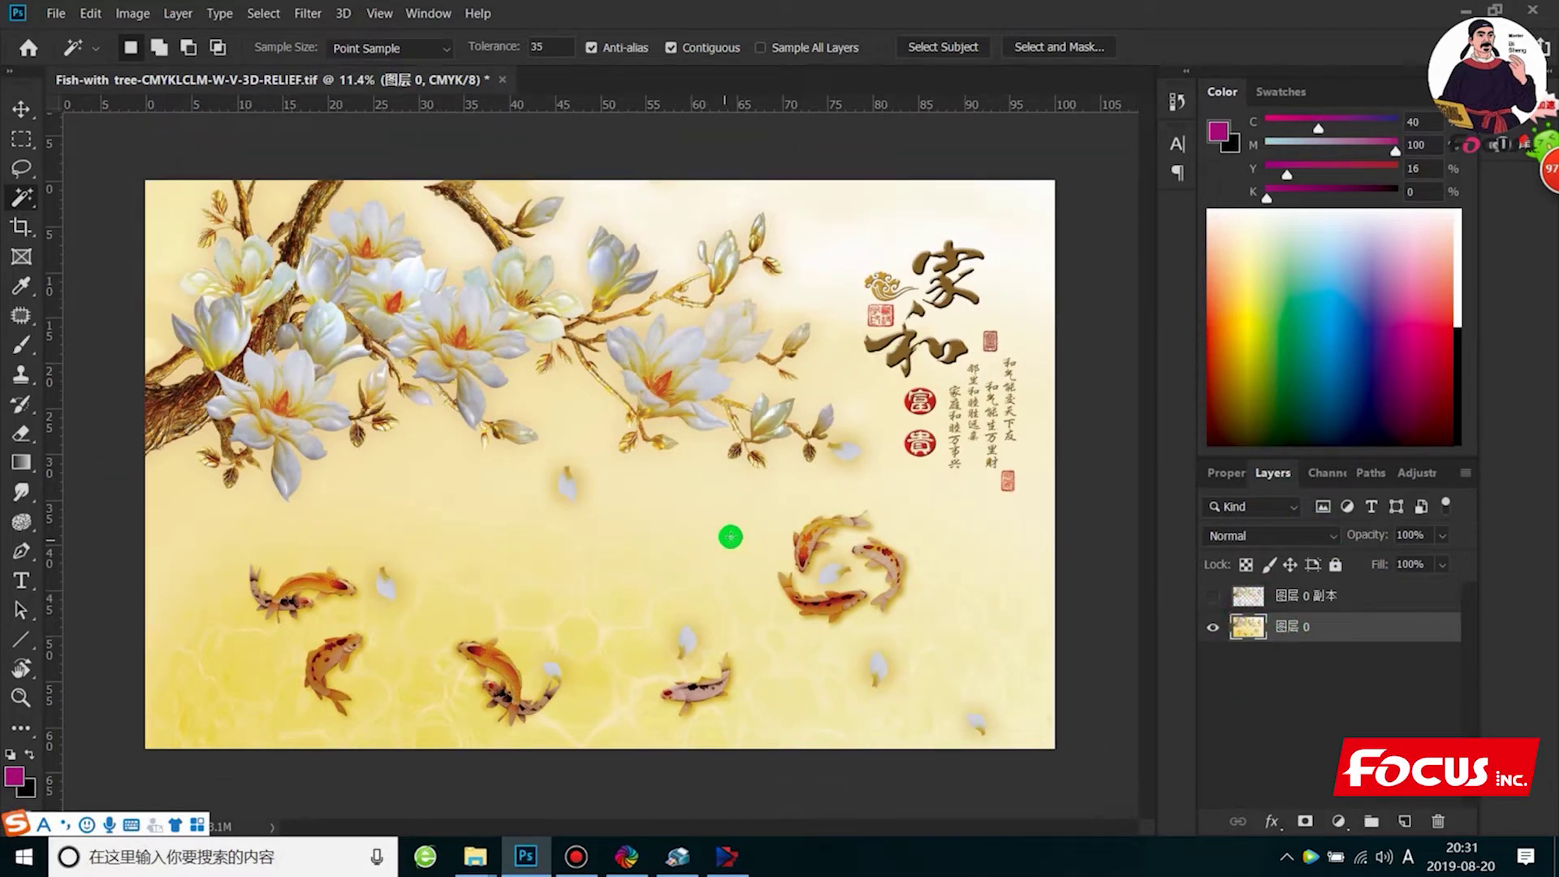
{"action": "scroll", "coordinate": [731, 537], "scroll_direction": "up", "scroll_amount": 1}
Try to delete the white and varnish spot channels and check the remaining channels and layers
{"action": "left_click", "coordinate": [1320, 473]}
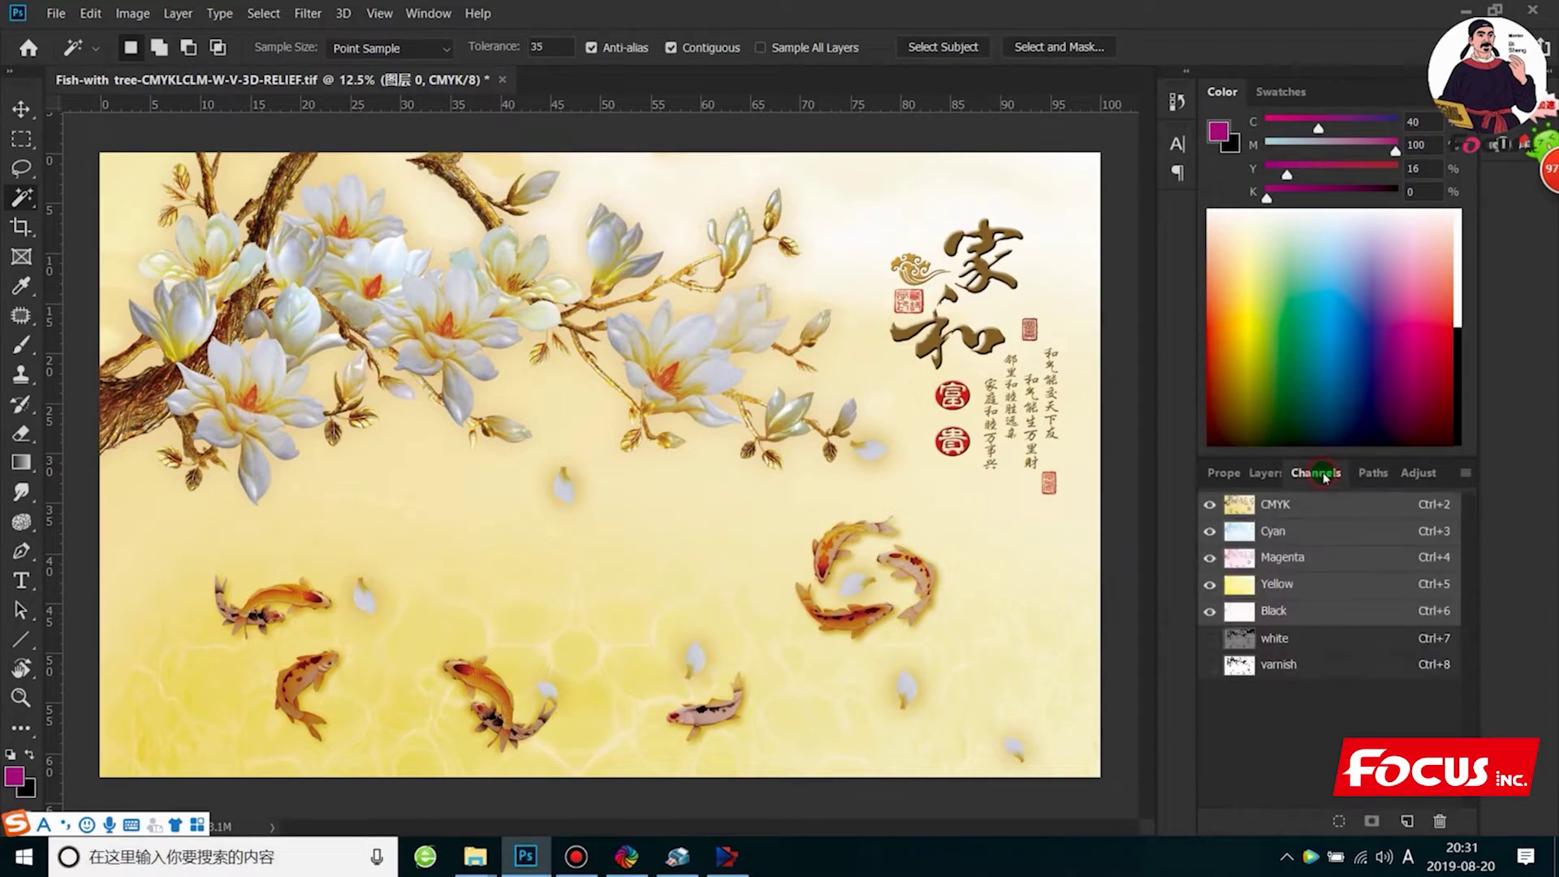
{"action": "left_click", "coordinate": [1283, 642]}
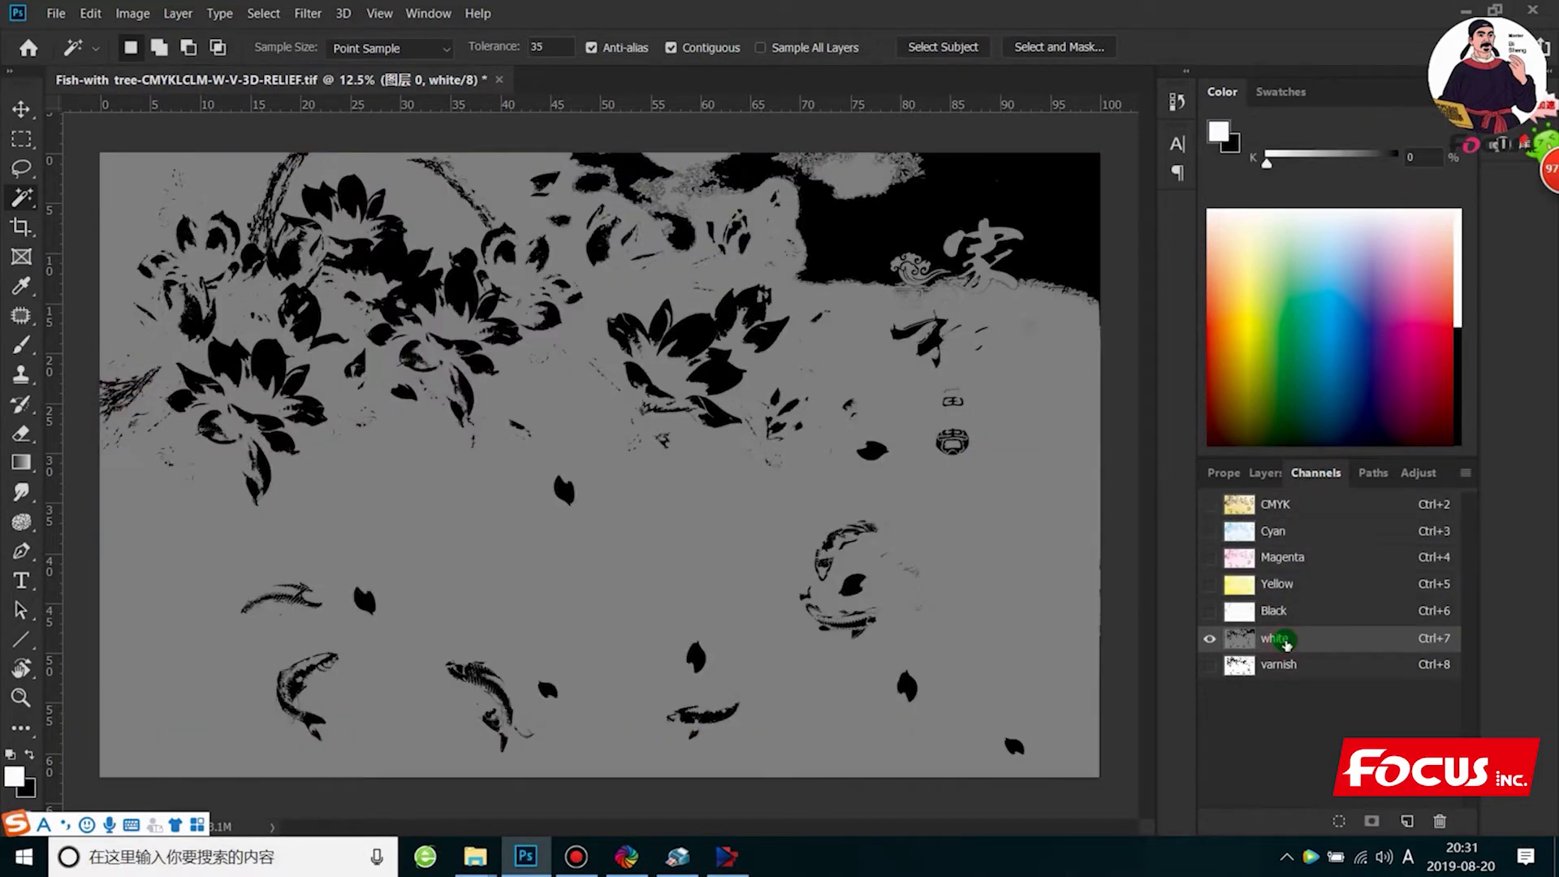
{"action": "key", "text": "ctrl+2"}
{"action": "left_click", "coordinate": [1285, 642]}
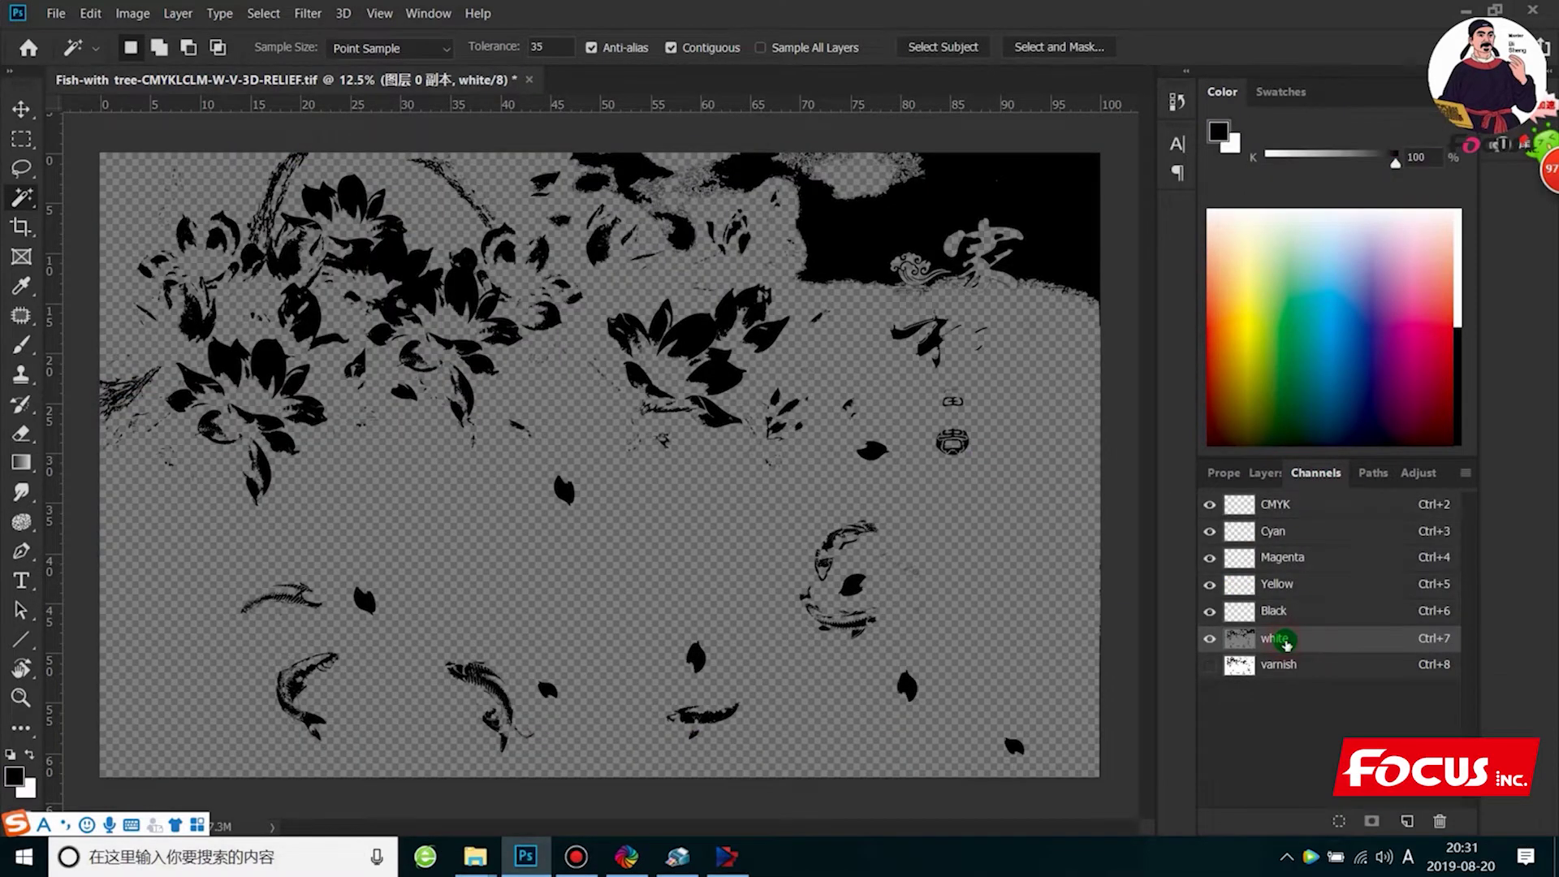
{"action": "right_click", "coordinate": [1288, 642]}
{"action": "left_click", "coordinate": [1332, 668]}
{"action": "left_click", "coordinate": [1313, 640]}
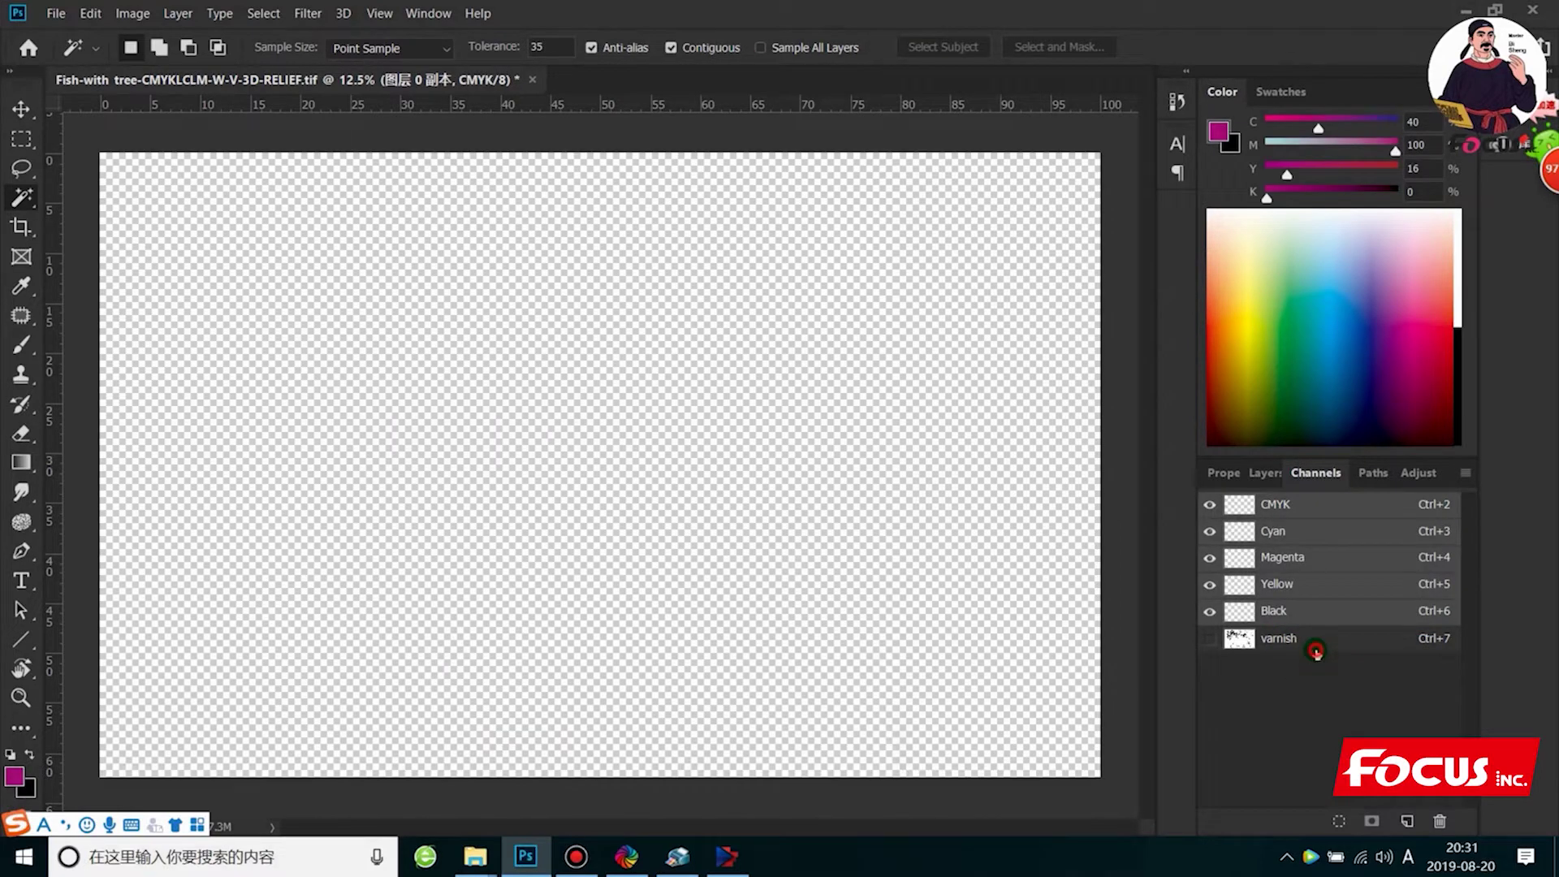
{"action": "right_click", "coordinate": [1313, 642]}
{"action": "left_click", "coordinate": [1352, 685]}
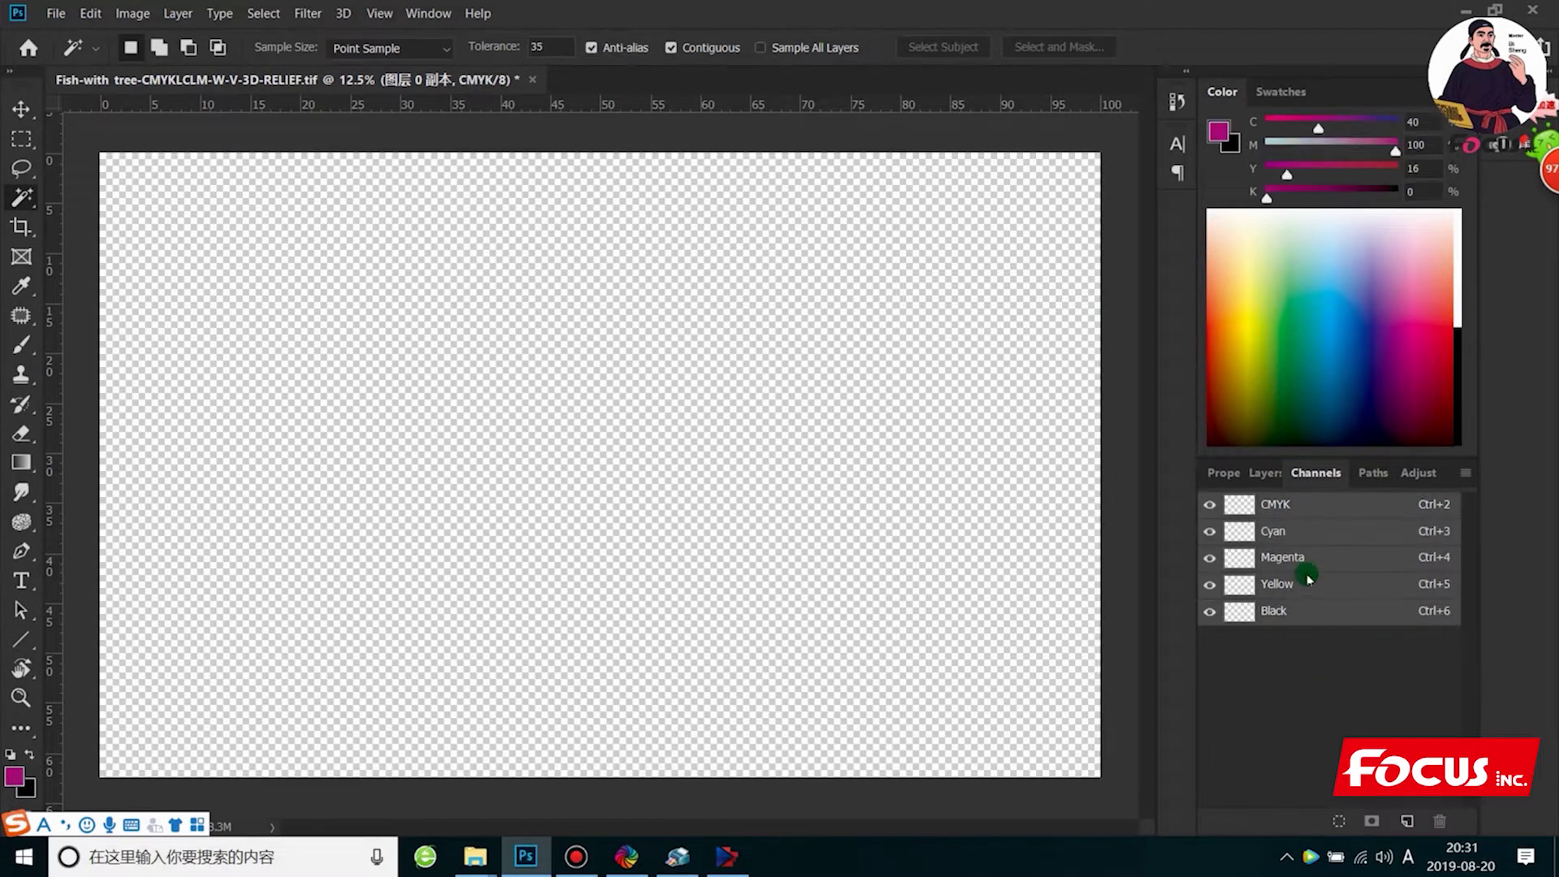
{"action": "left_click", "coordinate": [1260, 474]}
{"action": "left_click", "coordinate": [1315, 472]}
{"action": "left_click", "coordinate": [1267, 473]}
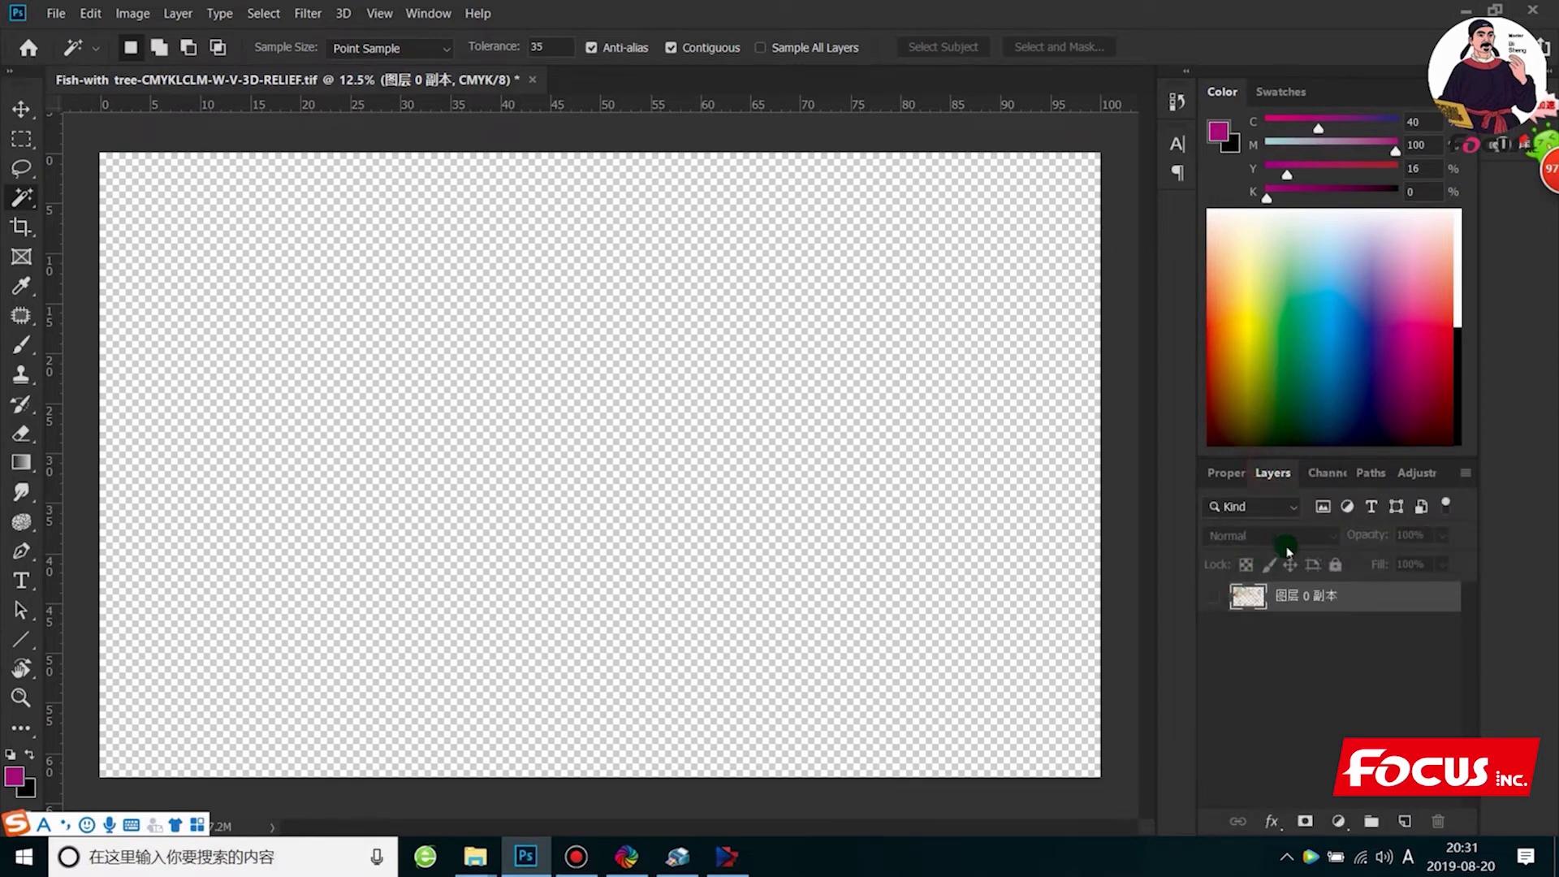
Undo the deletions of the spot channels and 图层 0, and show the CMYK channels with varnish
{"action": "key", "text": "ctrl+z"}
{"action": "key", "text": "z"}
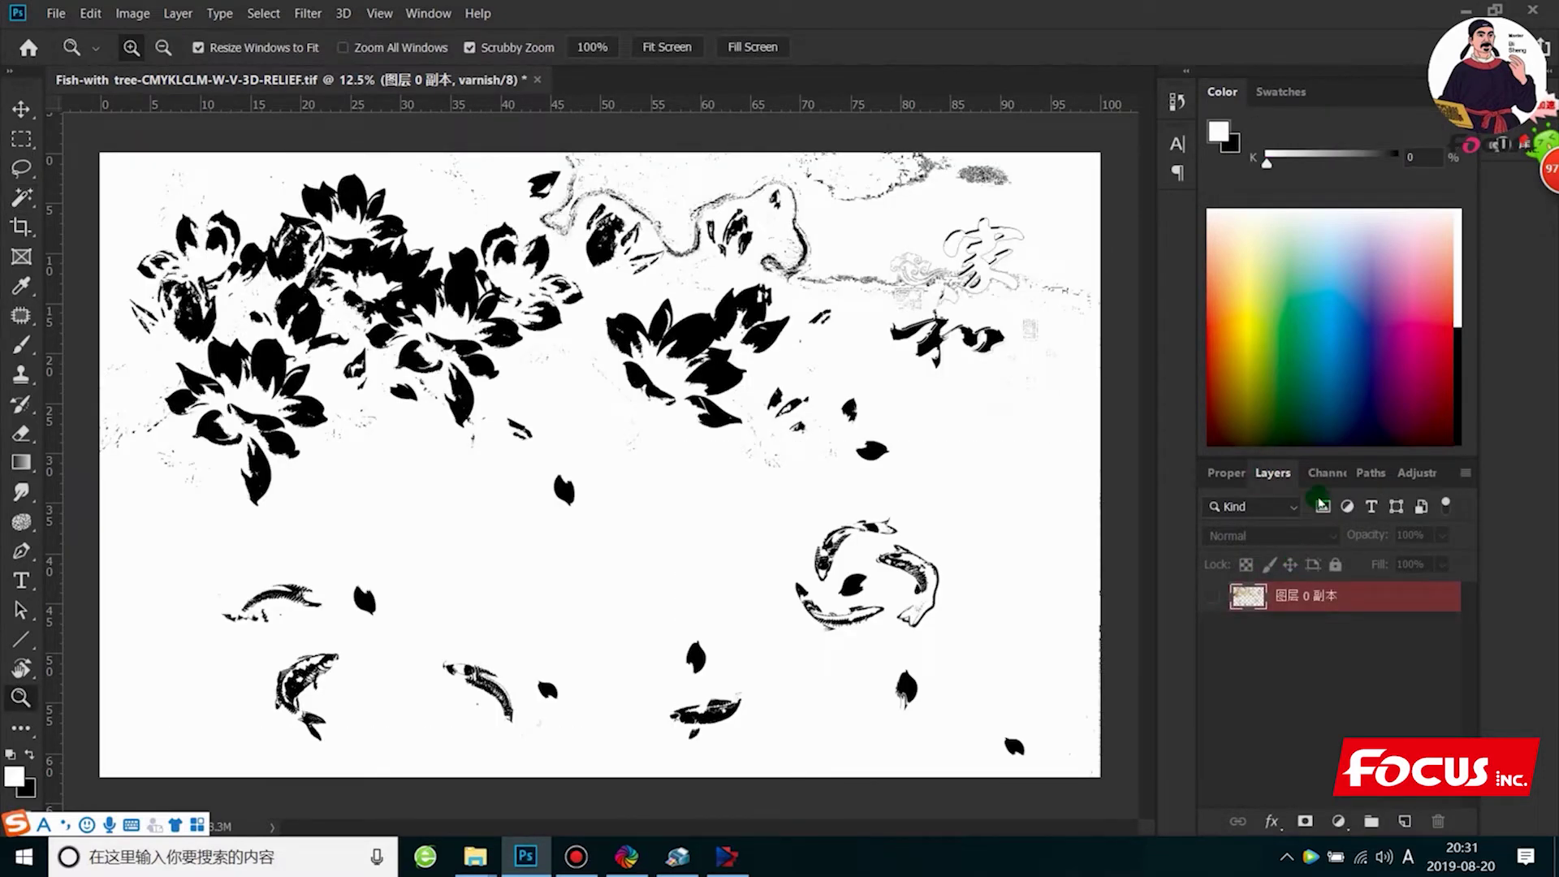
{"action": "left_click", "coordinate": [1316, 472]}
{"action": "left_click", "coordinate": [1209, 505]}
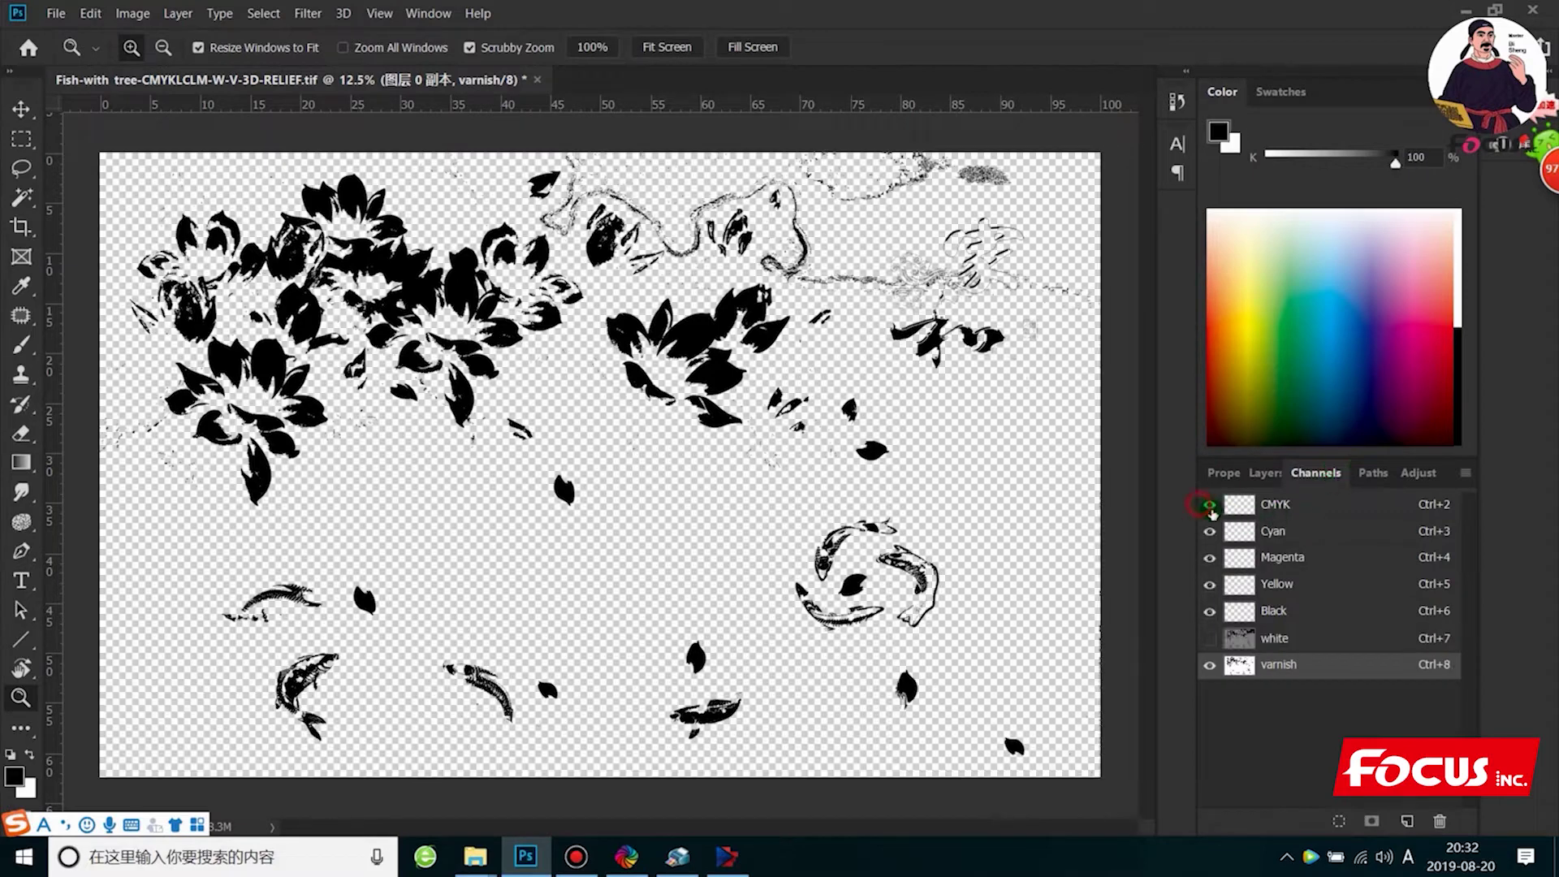
{"action": "left_click", "coordinate": [1275, 639]}
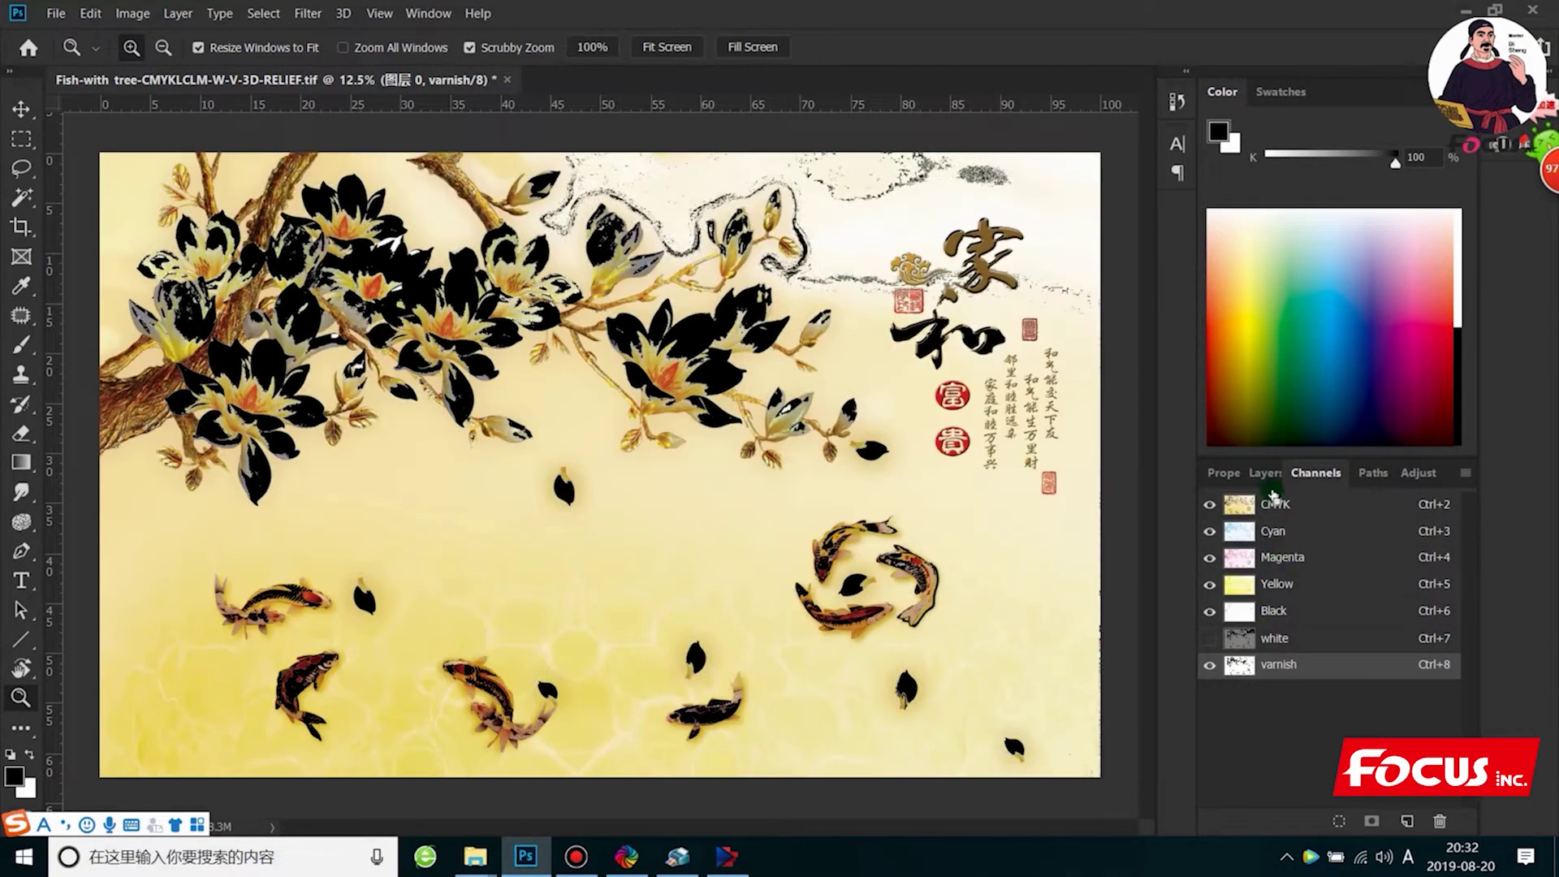
Check 图层 0 and delete the varnish and white spot channels, keeping only the CMYK channels
{"action": "left_click", "coordinate": [1265, 472]}
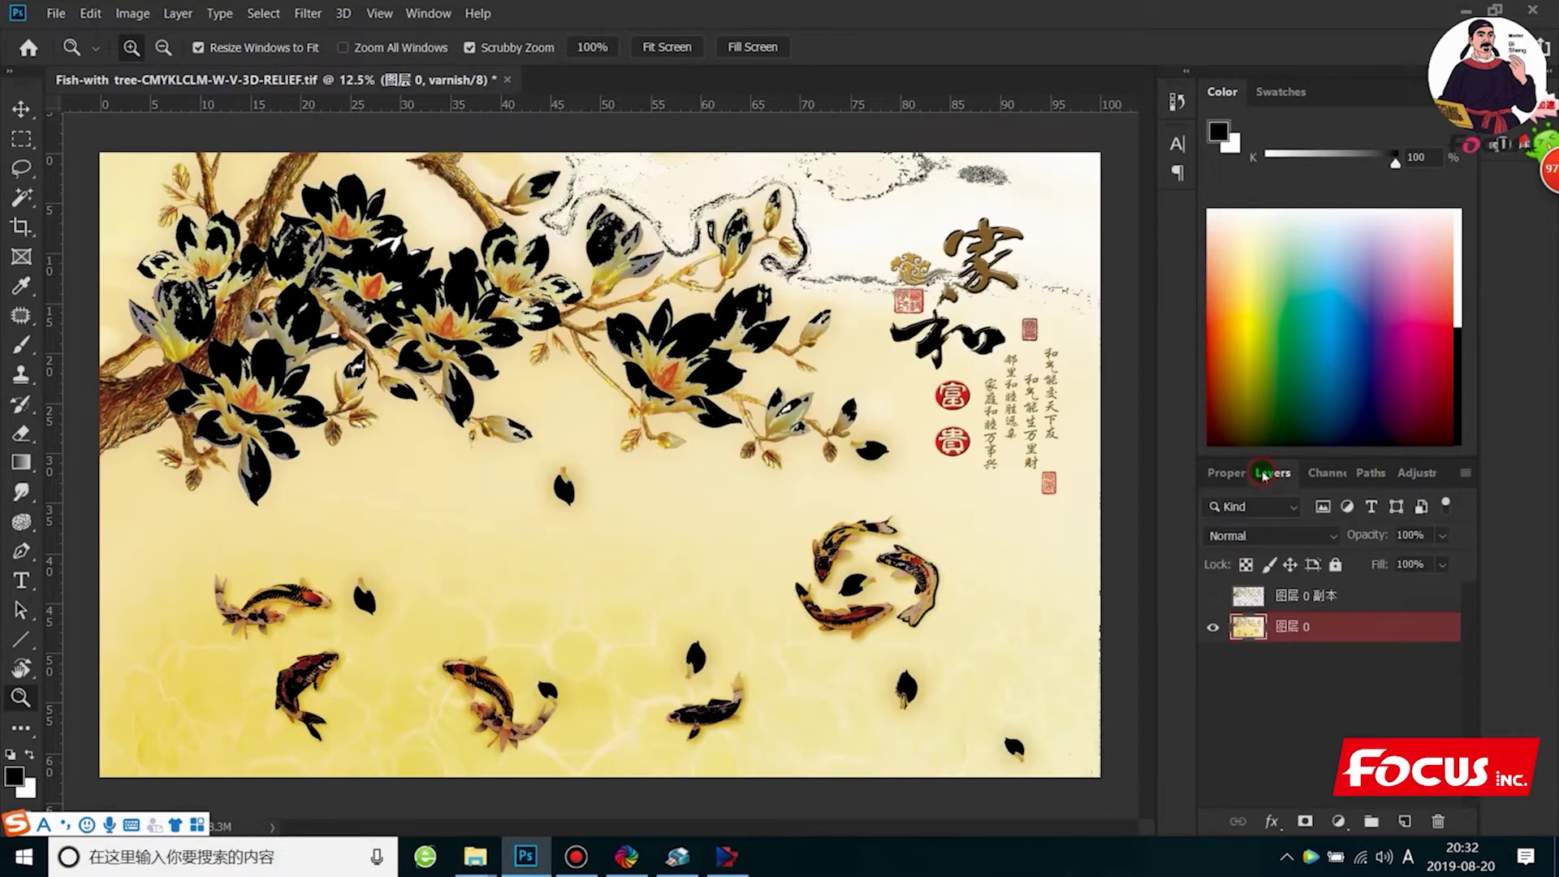
{"action": "left_click", "coordinate": [1253, 627]}
{"action": "left_click", "coordinate": [1315, 472]}
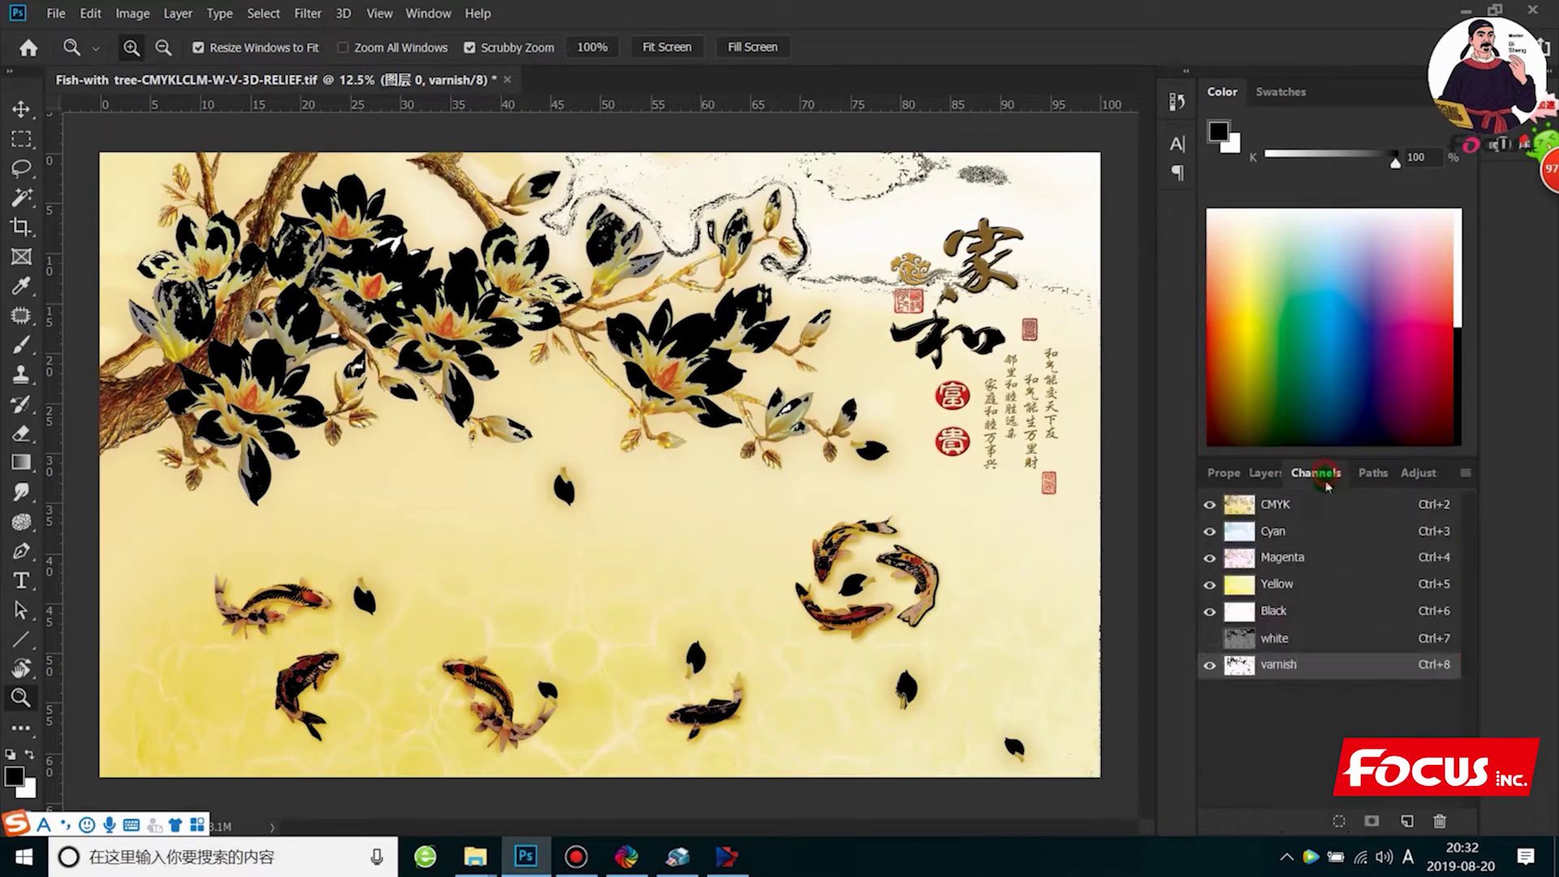
{"action": "right_click", "coordinate": [1287, 669]}
{"action": "left_click", "coordinate": [1348, 699]}
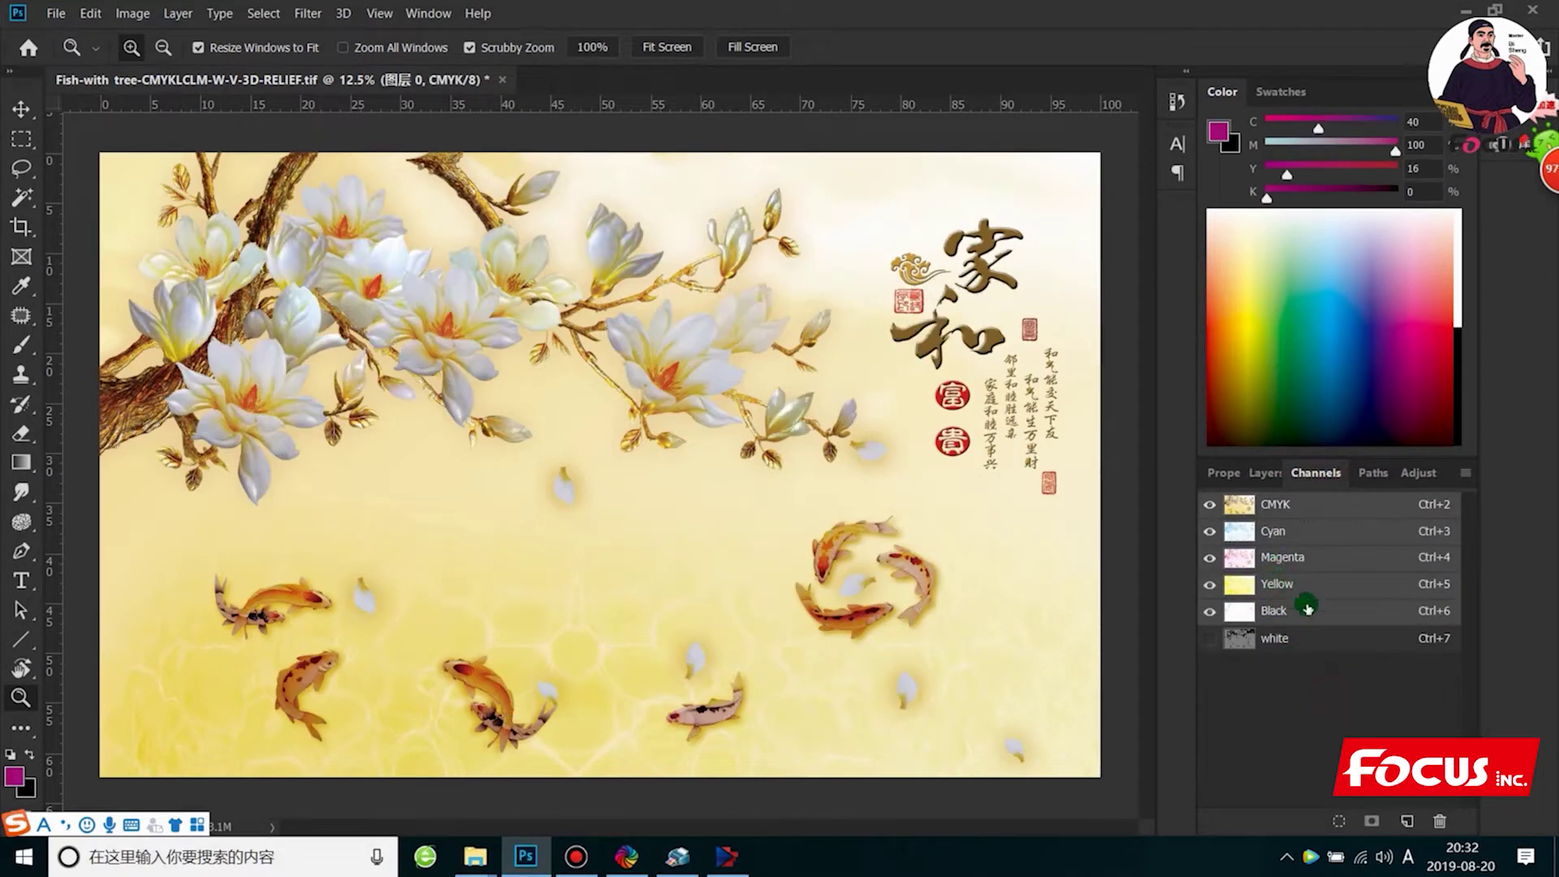
{"action": "right_click", "coordinate": [1291, 641]}
{"action": "left_click", "coordinate": [1325, 668]}
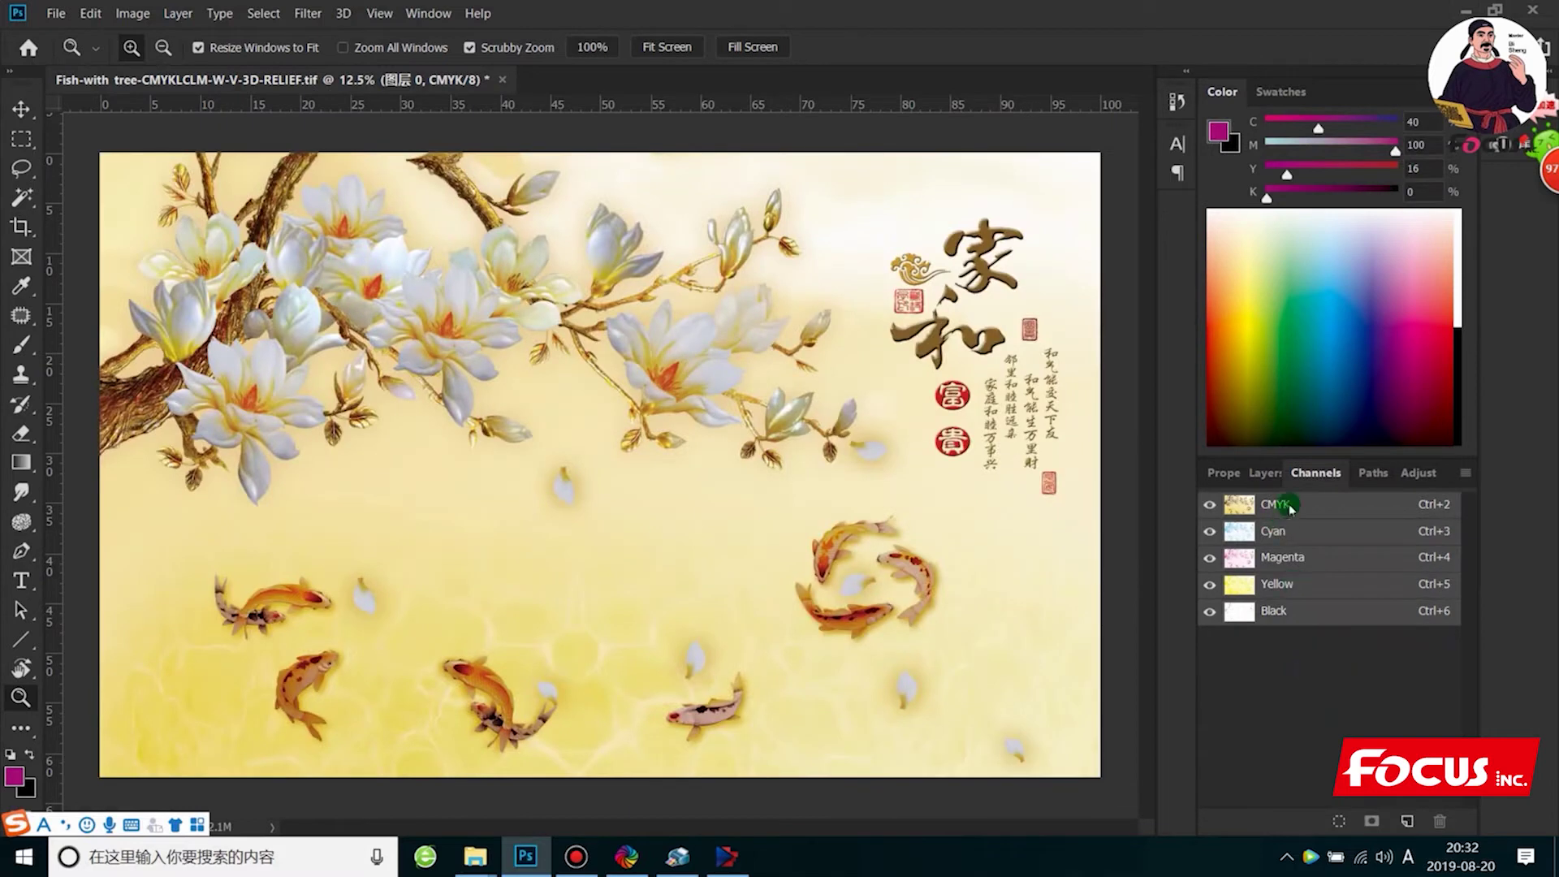
Review the layer list, the whole artwork and the remaining CMYK channels
{"action": "left_click", "coordinate": [1265, 473]}
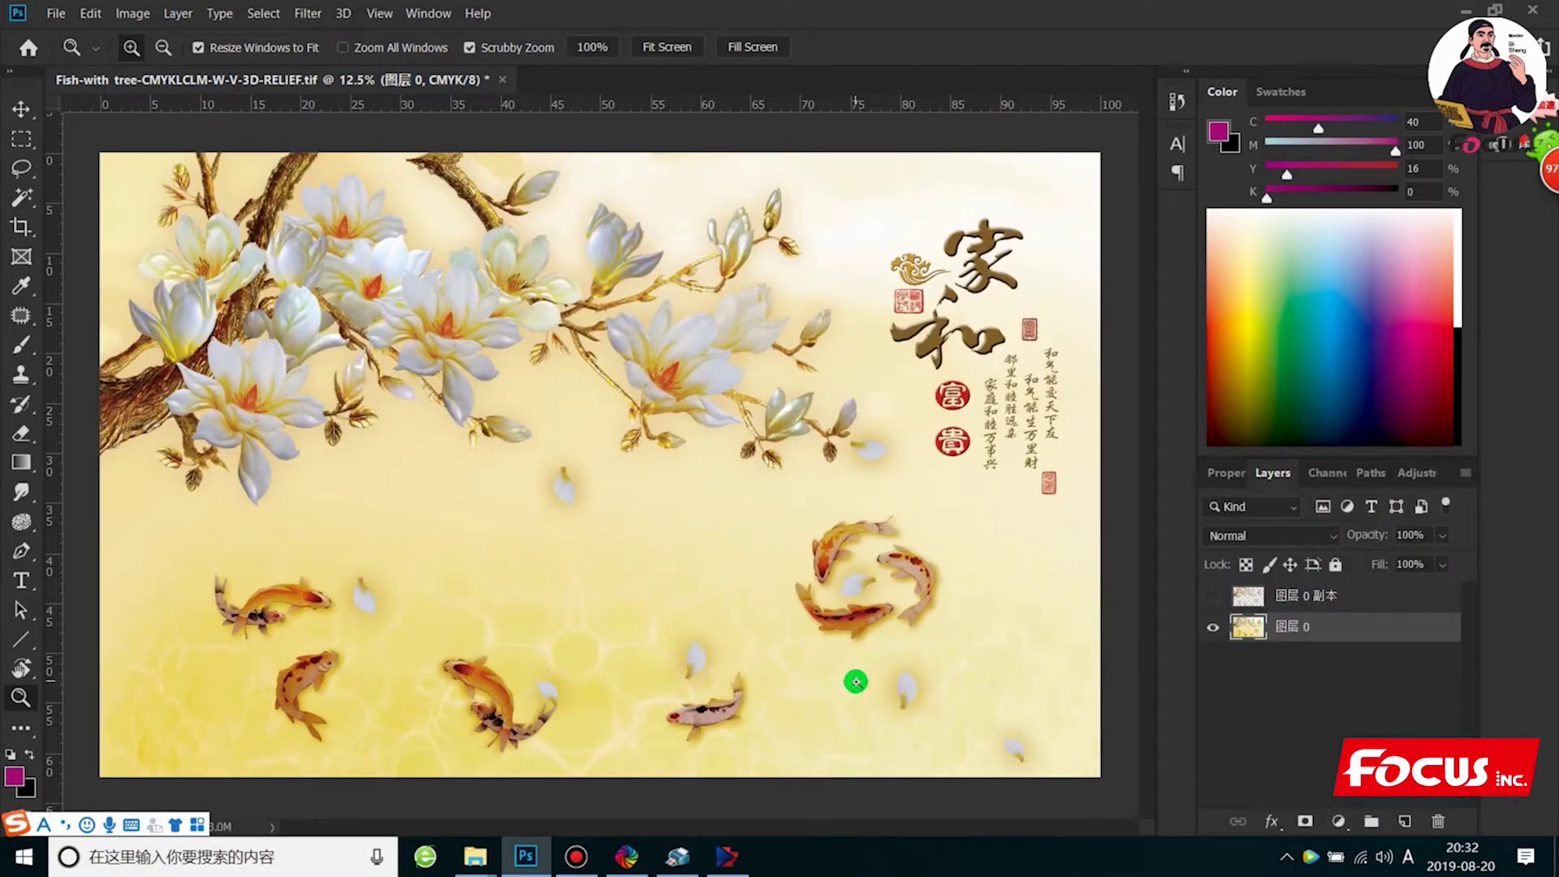
{"action": "left_click_drag", "start_coordinate": [940, 651], "coordinate": [794, 560]}
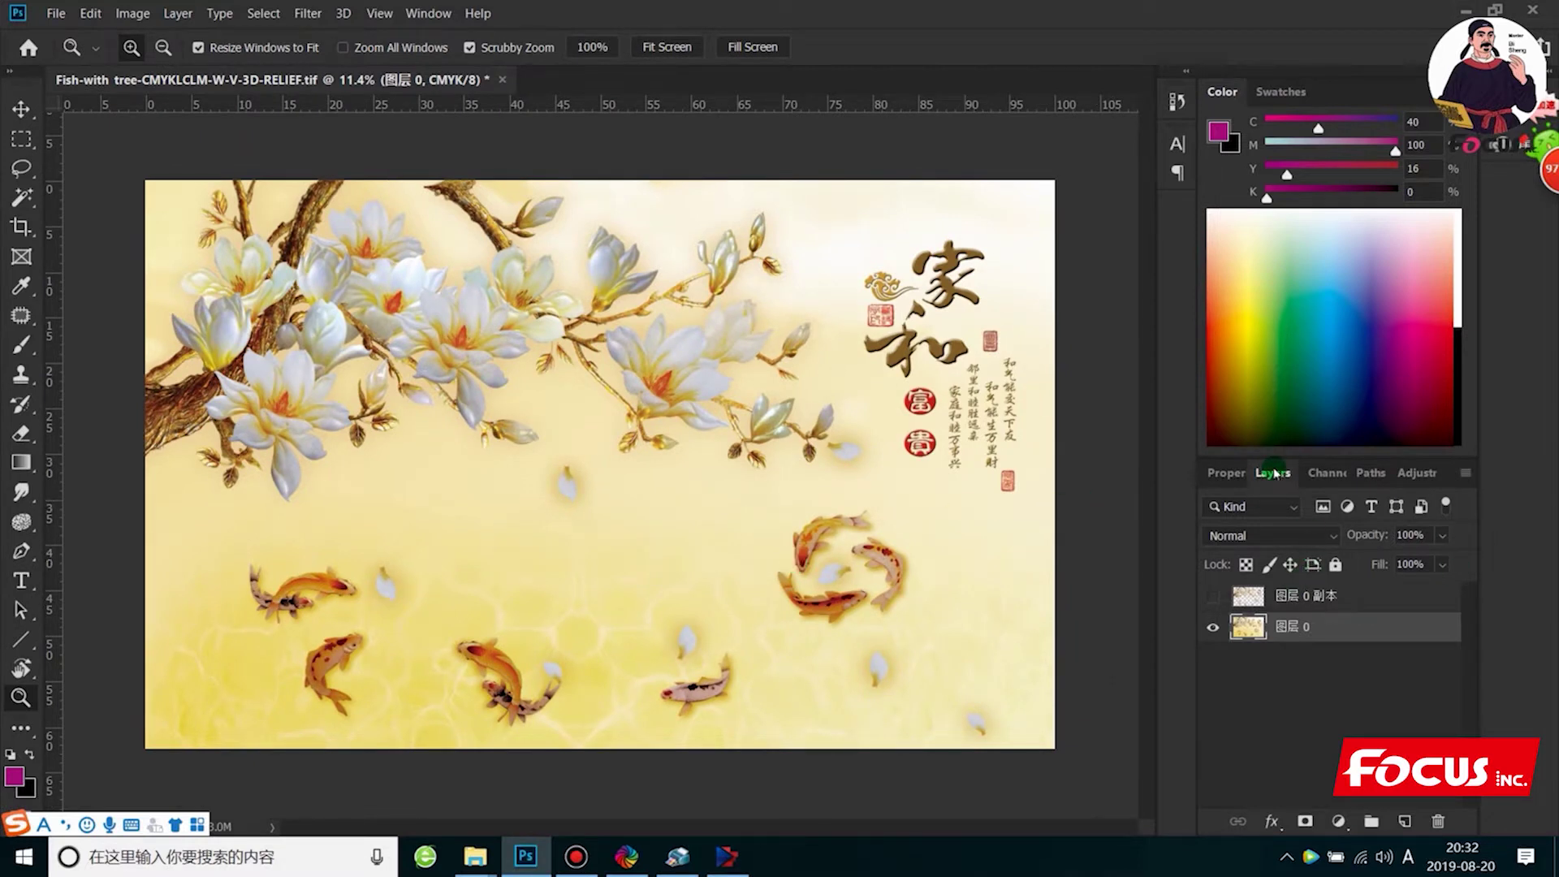
{"action": "left_click", "coordinate": [1325, 472]}
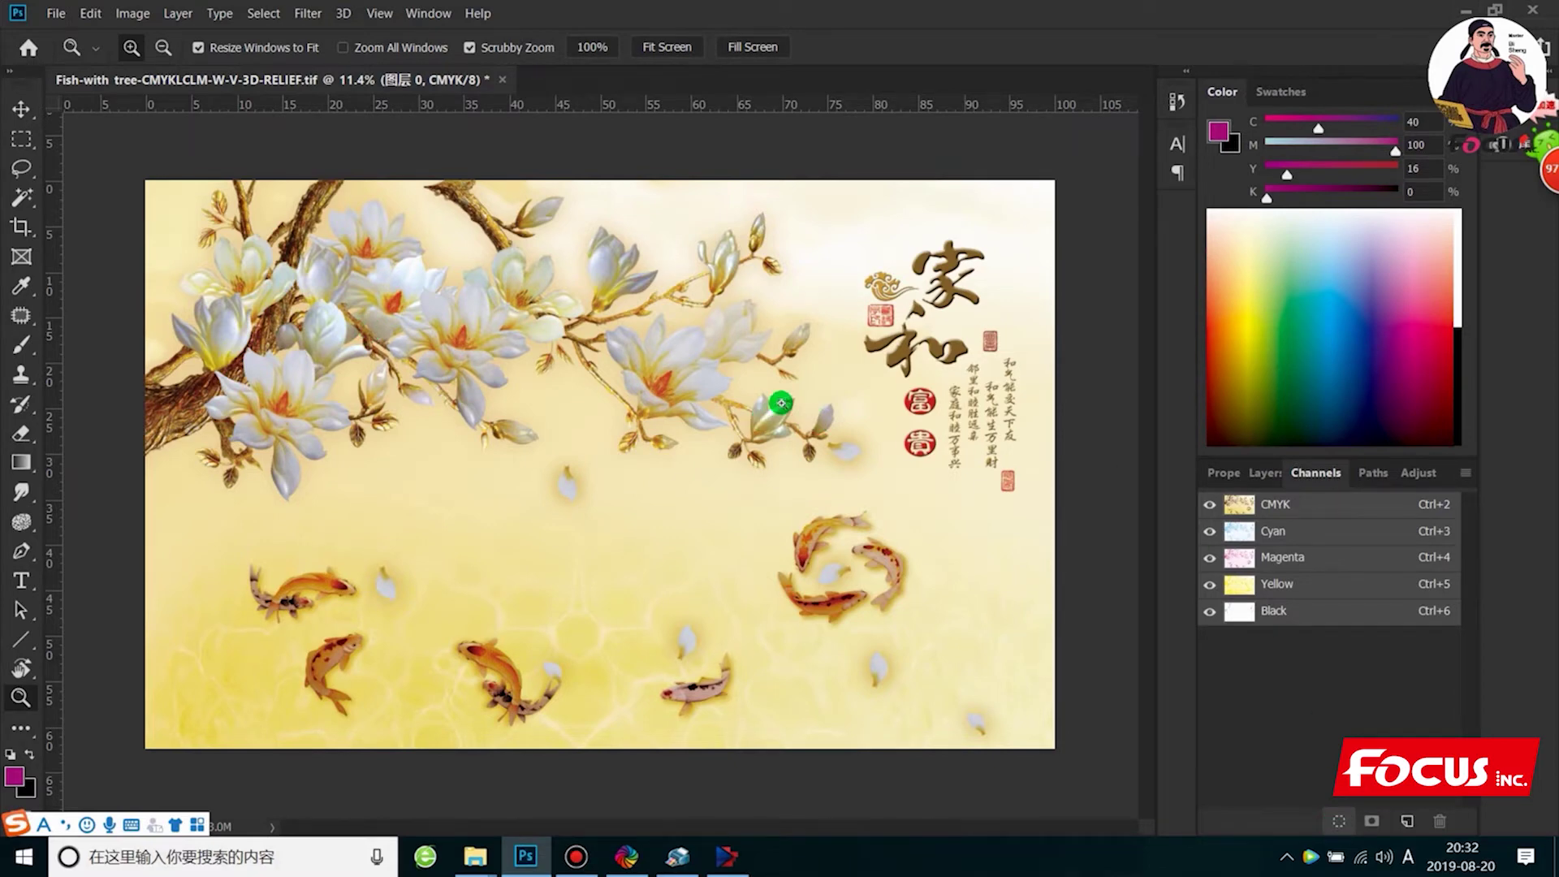
Load the composite CMYK brightness of the fish-and-tree artwork as a selection and invert it
{"action": "key", "text": "ctrl+alt+2"}
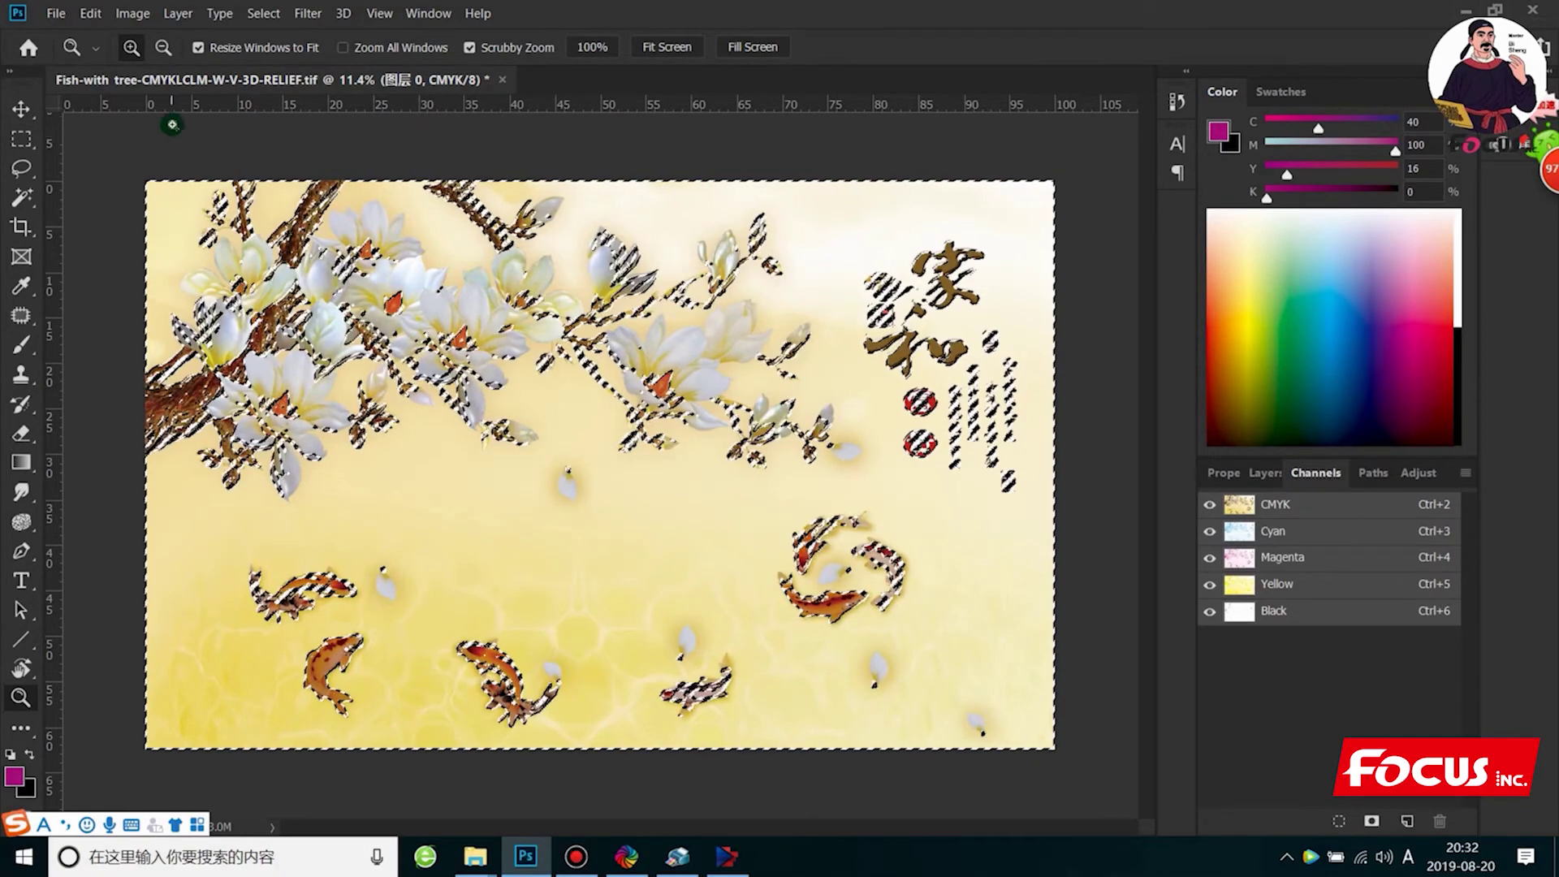
{"action": "right_click", "coordinate": [21, 139]}
{"action": "left_click", "coordinate": [121, 144]}
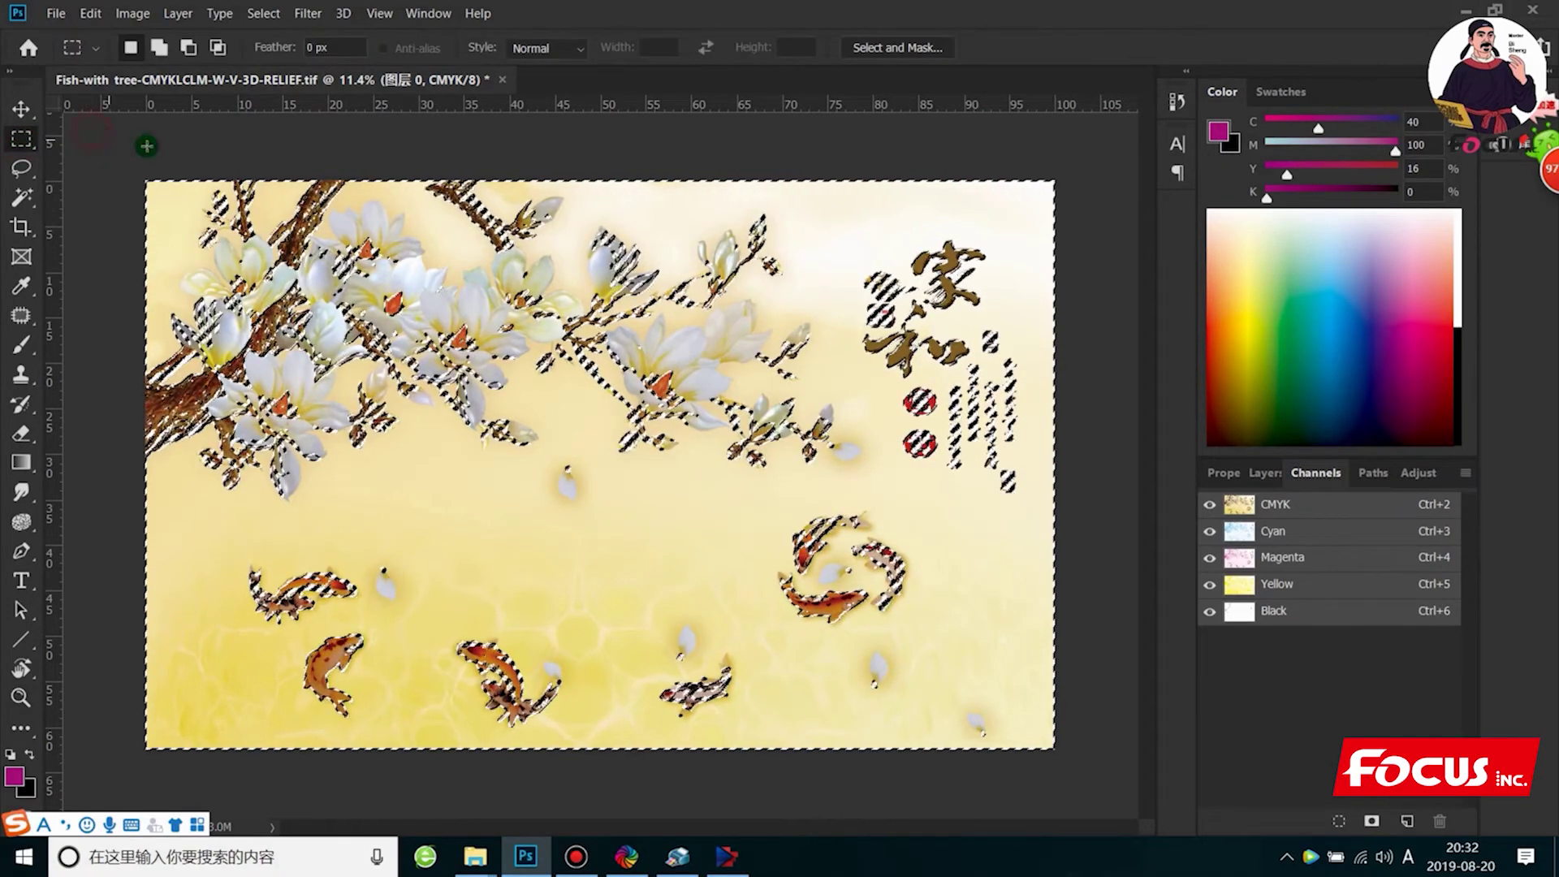
{"action": "right_click", "coordinate": [278, 380]}
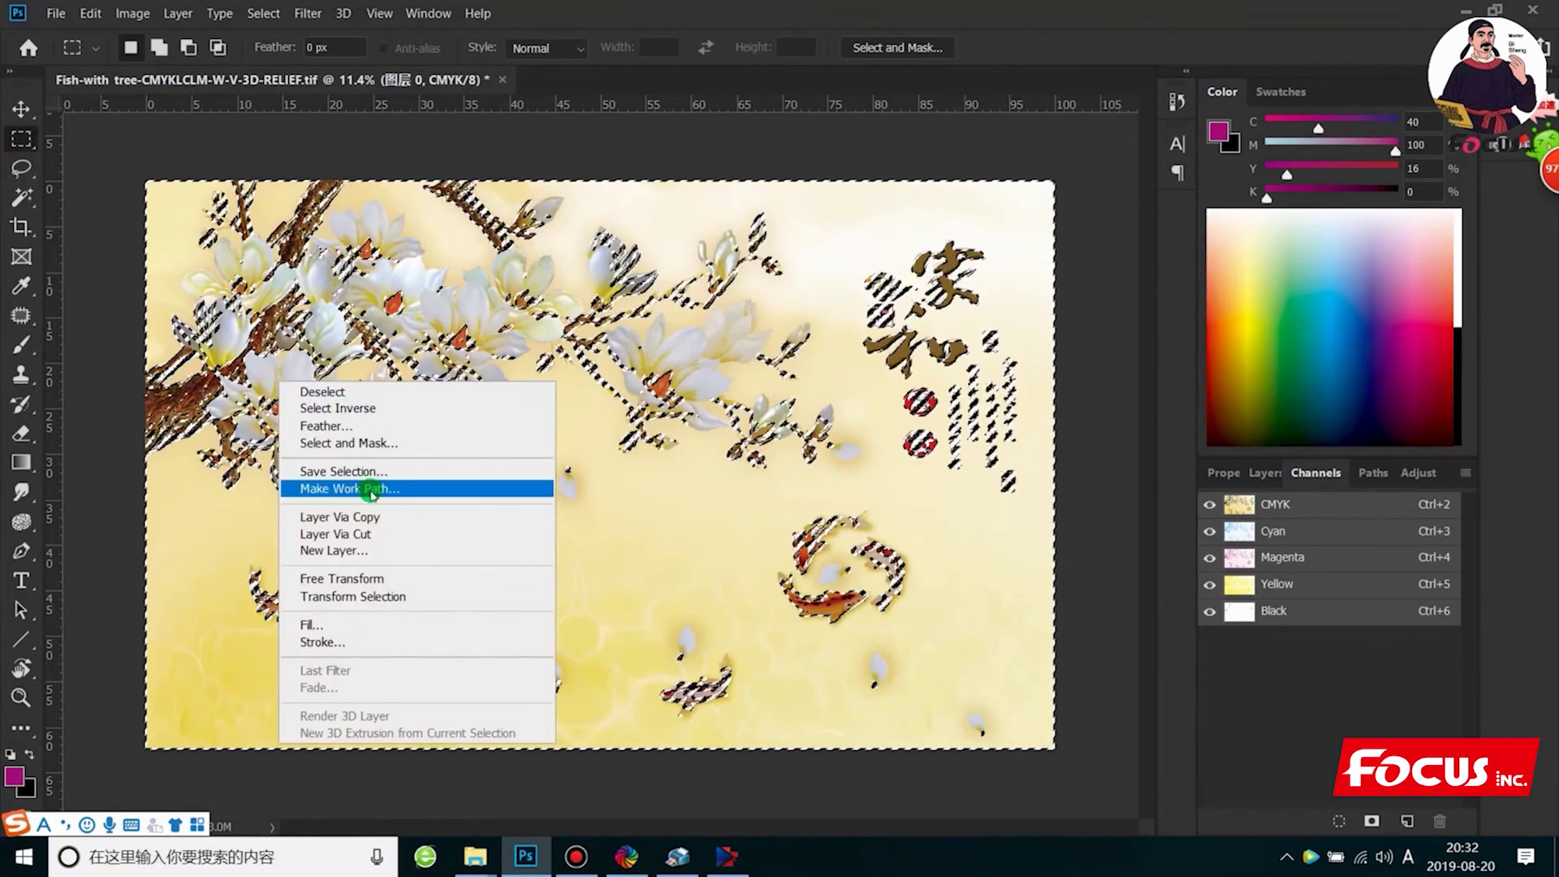
{"action": "left_click", "coordinate": [364, 413]}
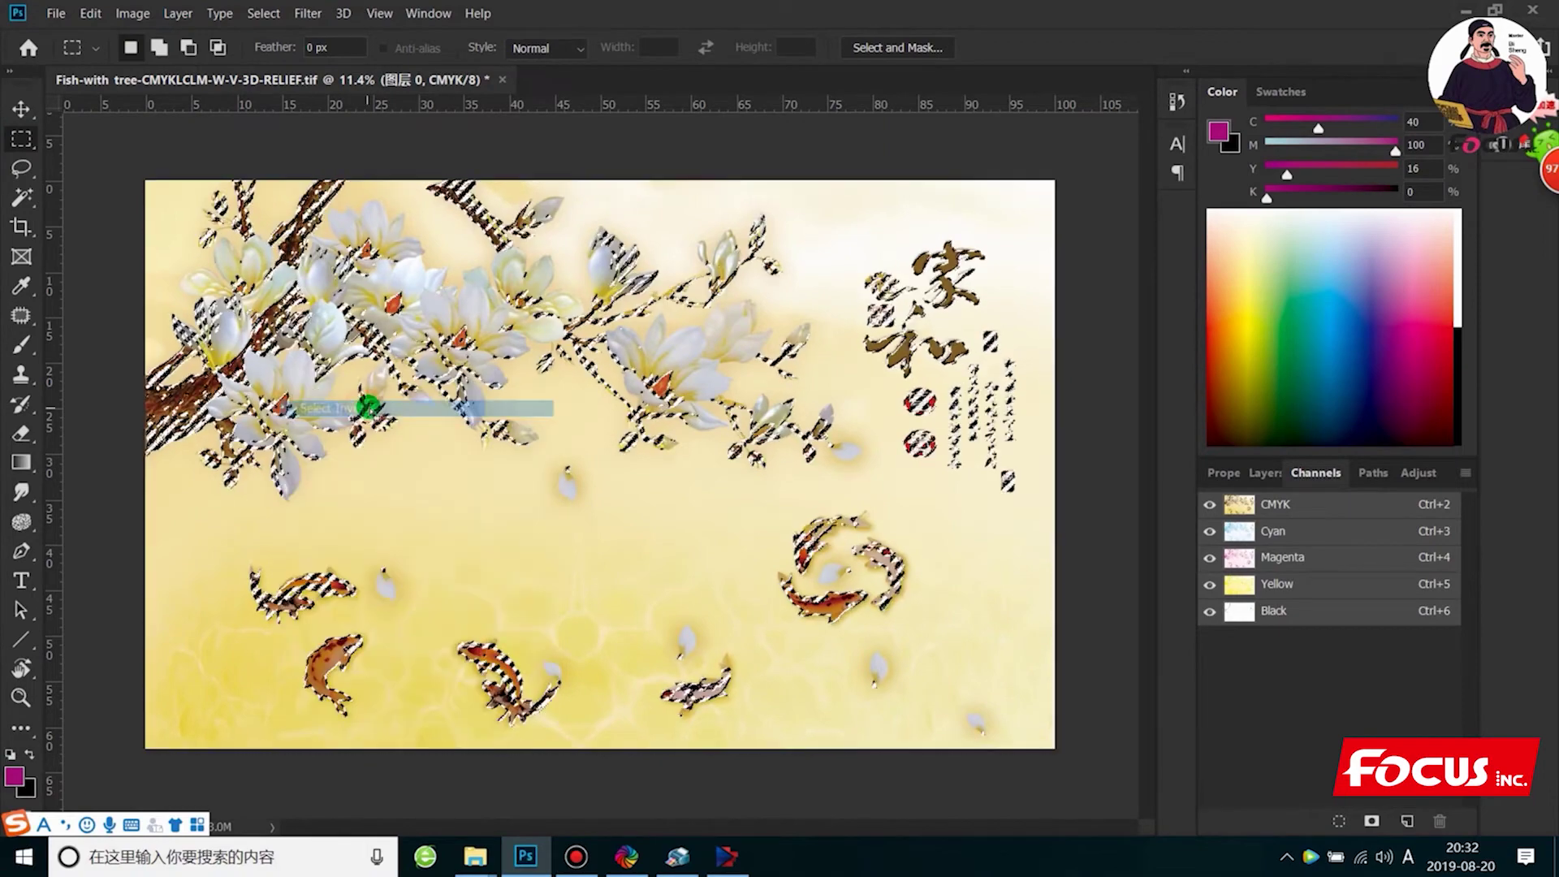
Create a spot channel named White layer from the selection, with black ink colour and 100% solidity
{"action": "left_click", "coordinate": [1454, 487]}
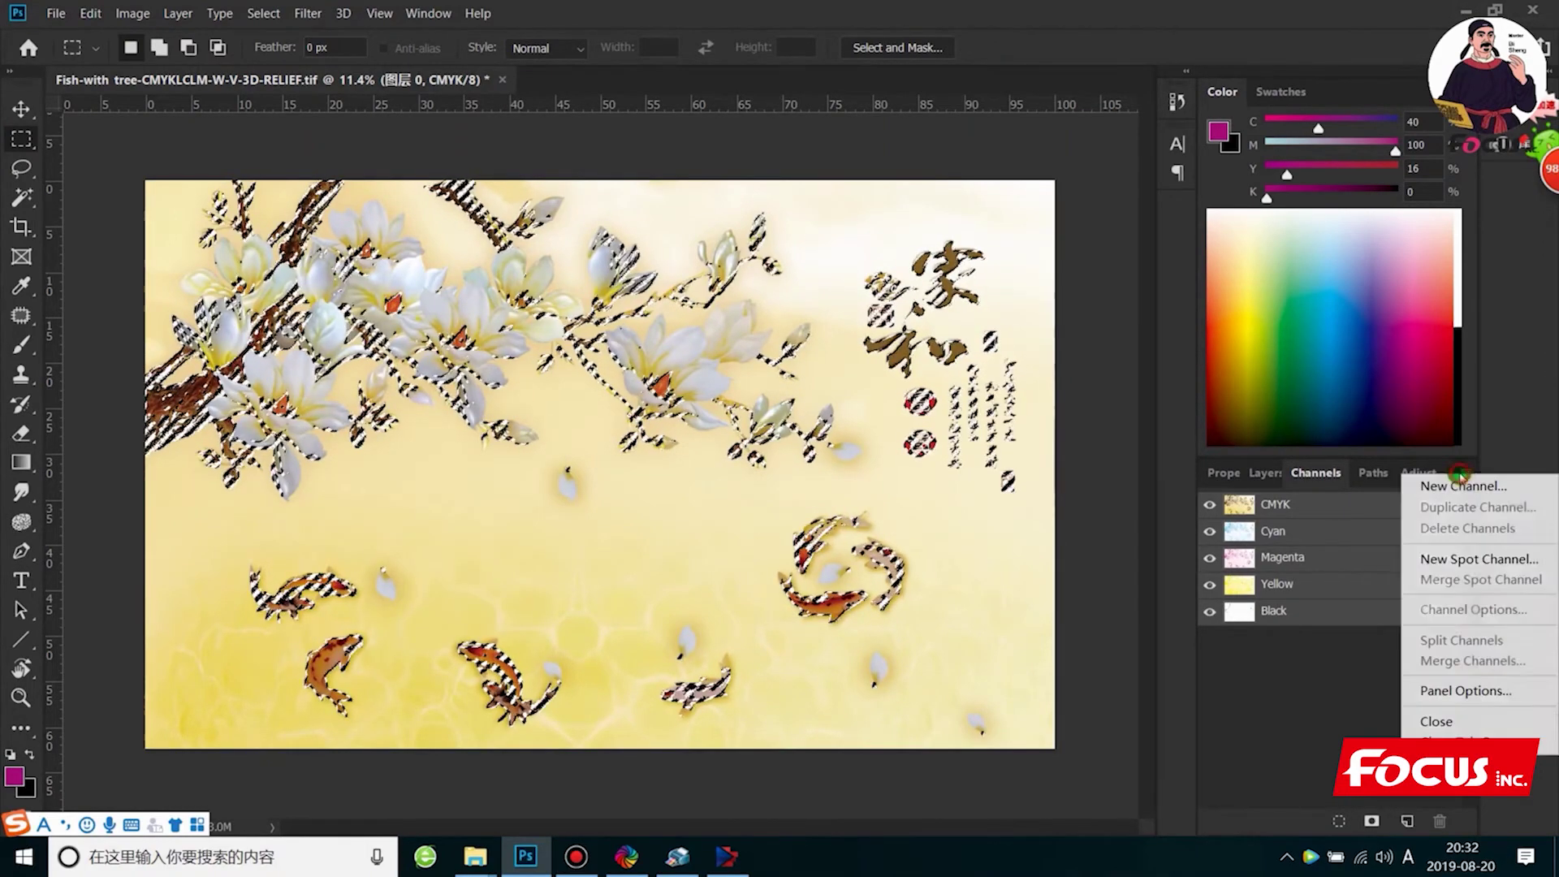
{"action": "left_click", "coordinate": [1459, 560]}
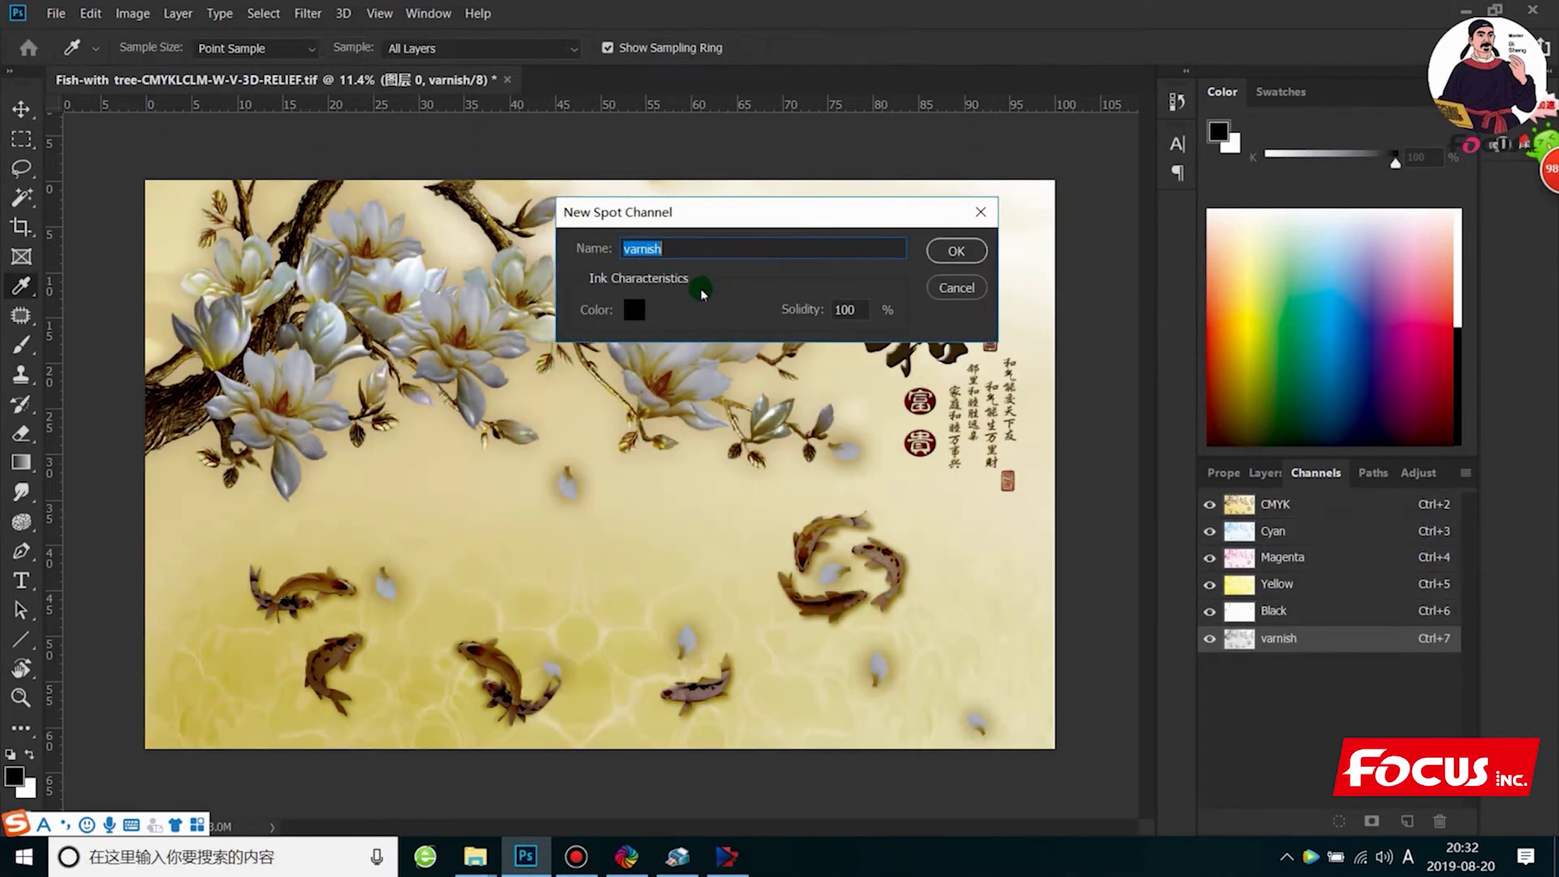
{"action": "left_click", "coordinate": [635, 309]}
{"action": "left_click_drag", "start_coordinate": [813, 619], "coordinate": [714, 714]}
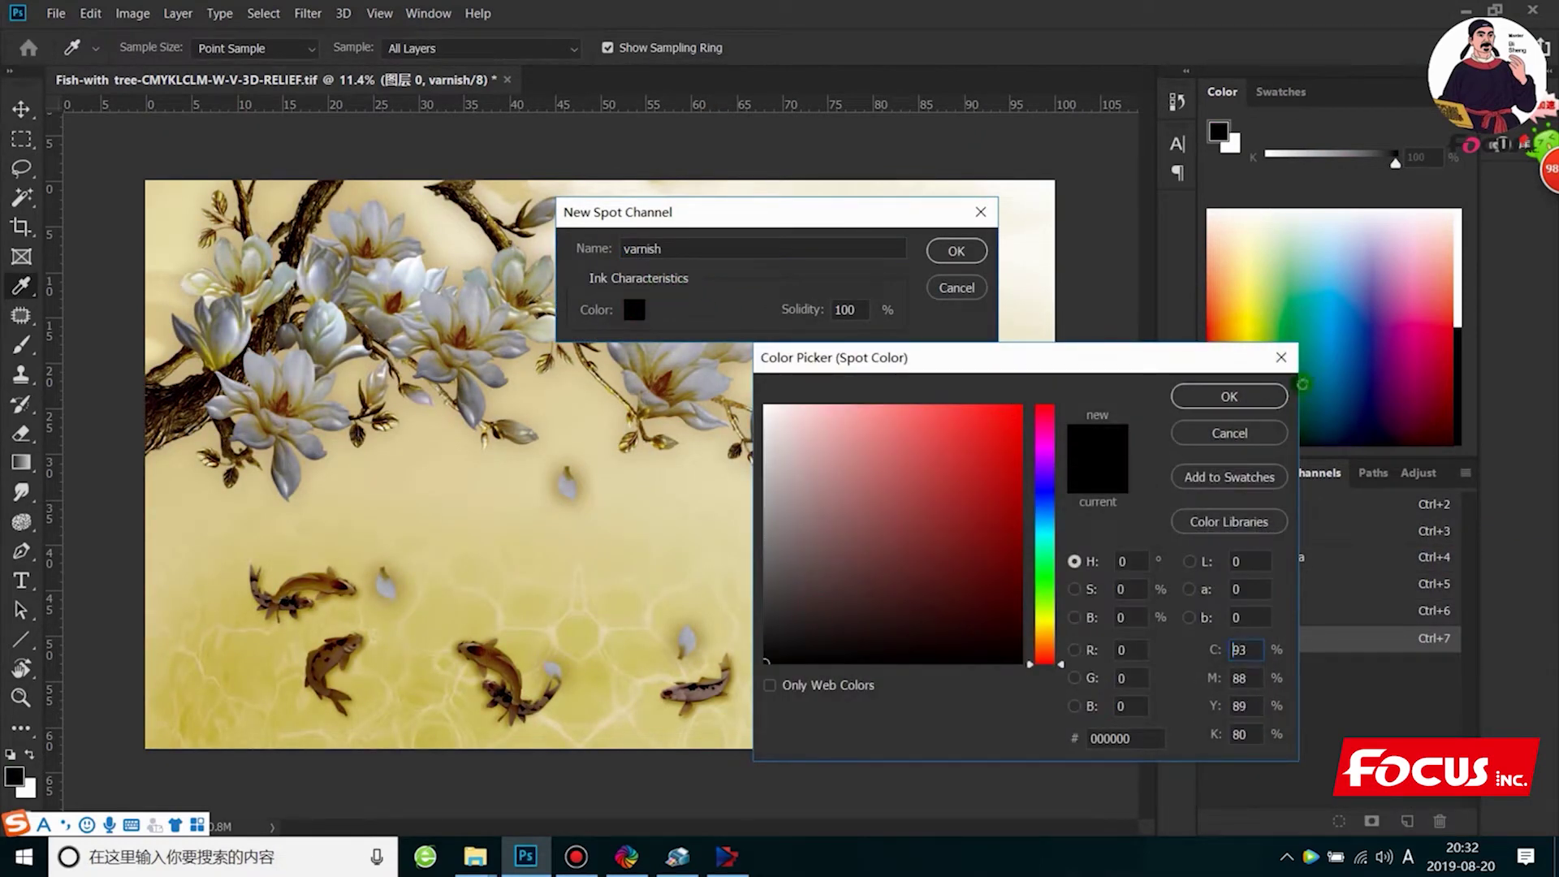
{"action": "left_click", "coordinate": [1251, 397]}
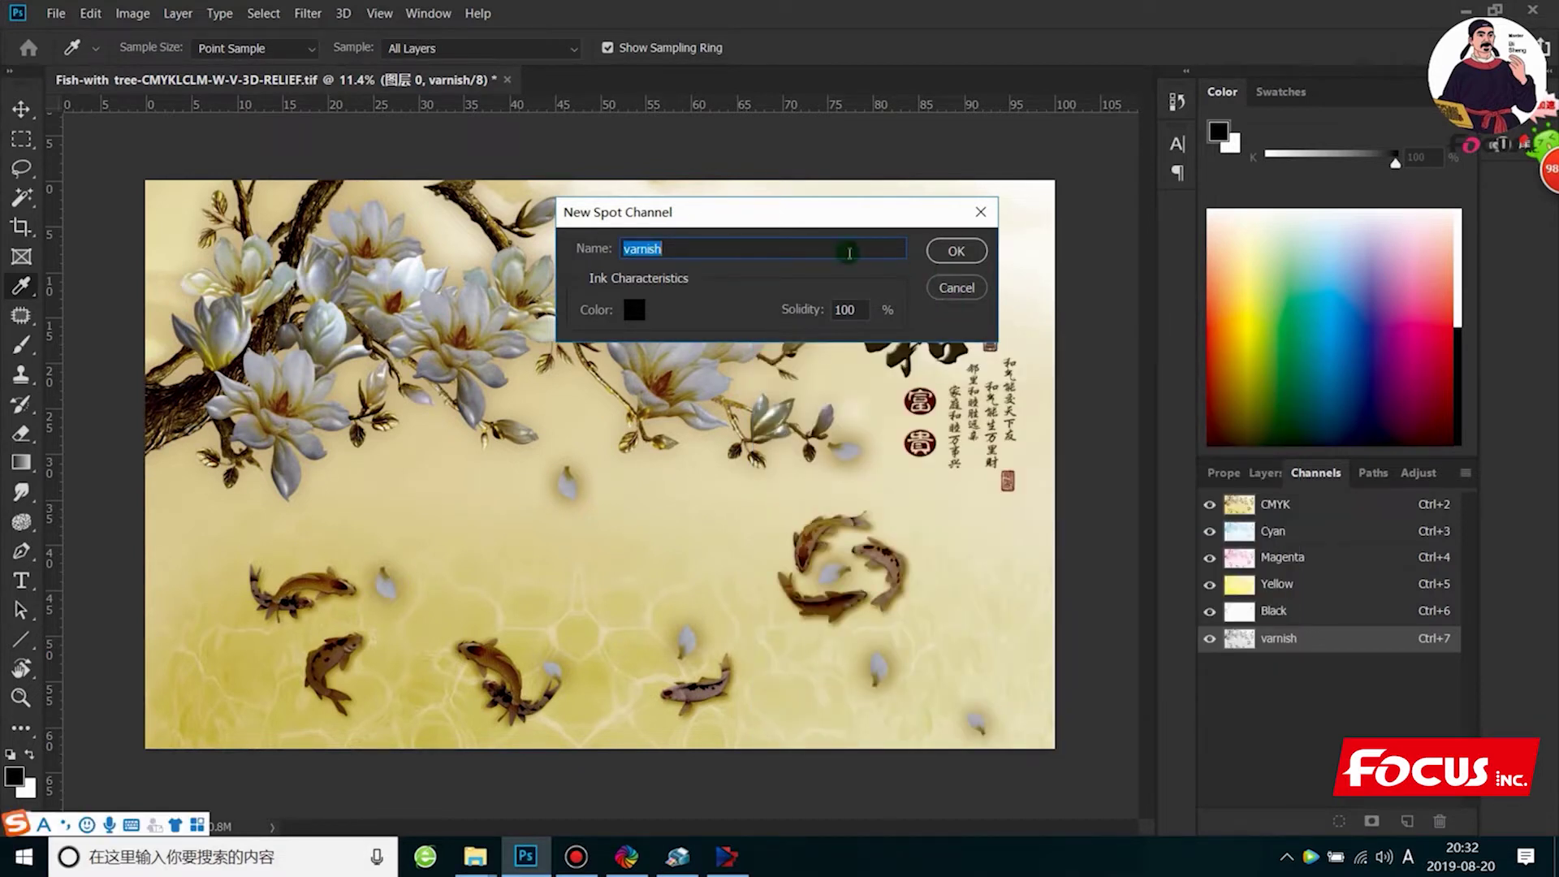
{"action": "type", "text": "White layer"}
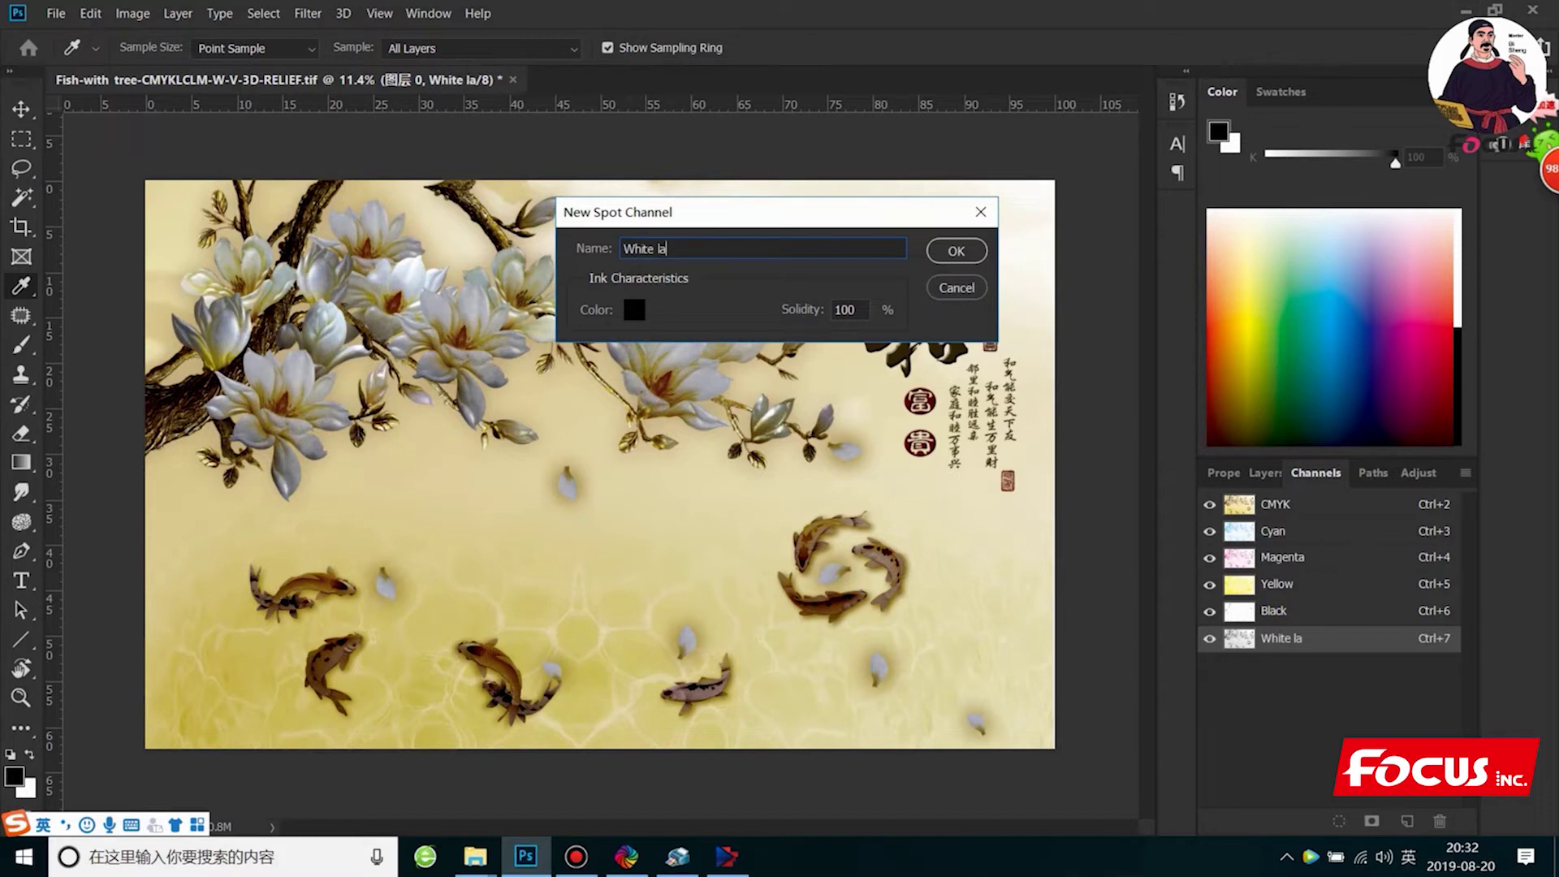
{"action": "left_click", "coordinate": [956, 250]}
{"action": "key", "text": "m"}
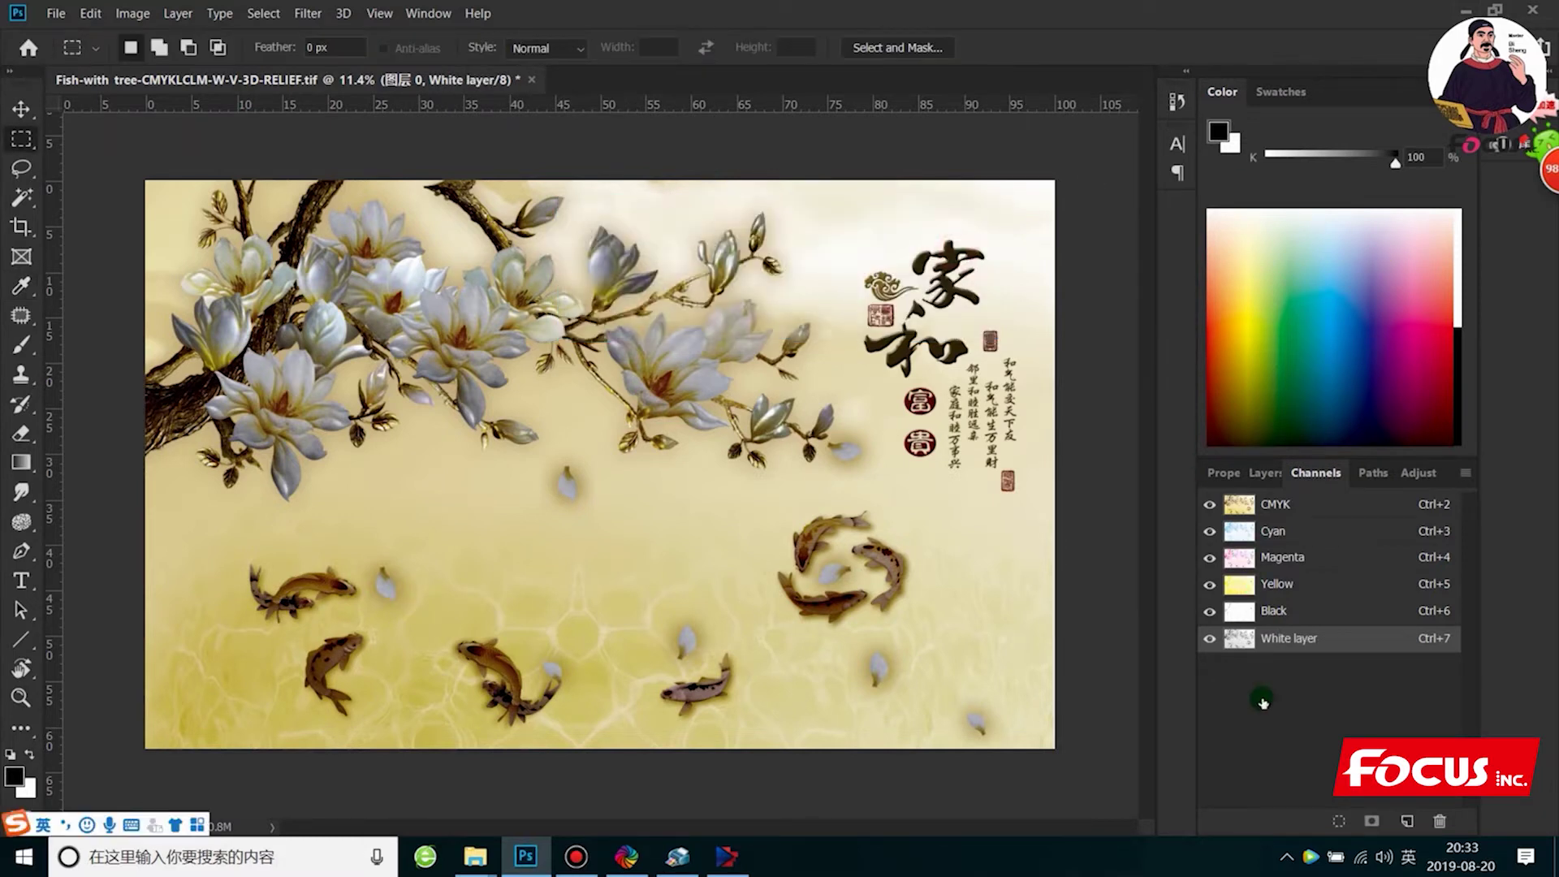
Show only the White layer channel and examine its tonal detail in the branches, flowers and fish
{"action": "left_click", "coordinate": [1213, 502]}
{"action": "key", "text": "x"}
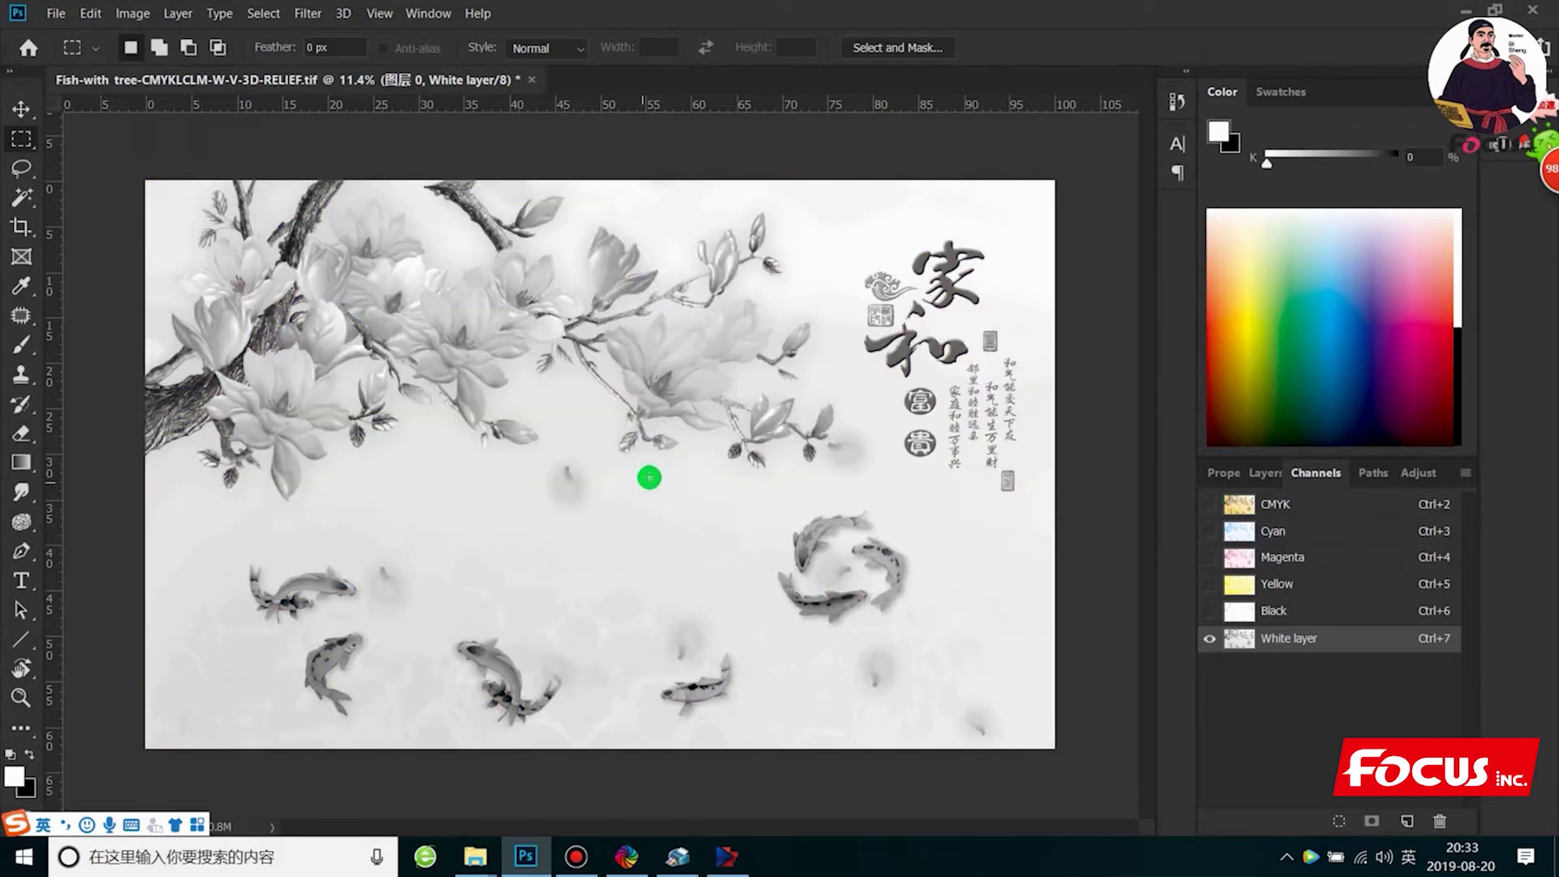
{"action": "scroll", "coordinate": [543, 532], "scroll_direction": "up", "scroll_amount": 1}
{"action": "scroll", "coordinate": [544, 531], "scroll_direction": "down", "scroll_amount": 1}
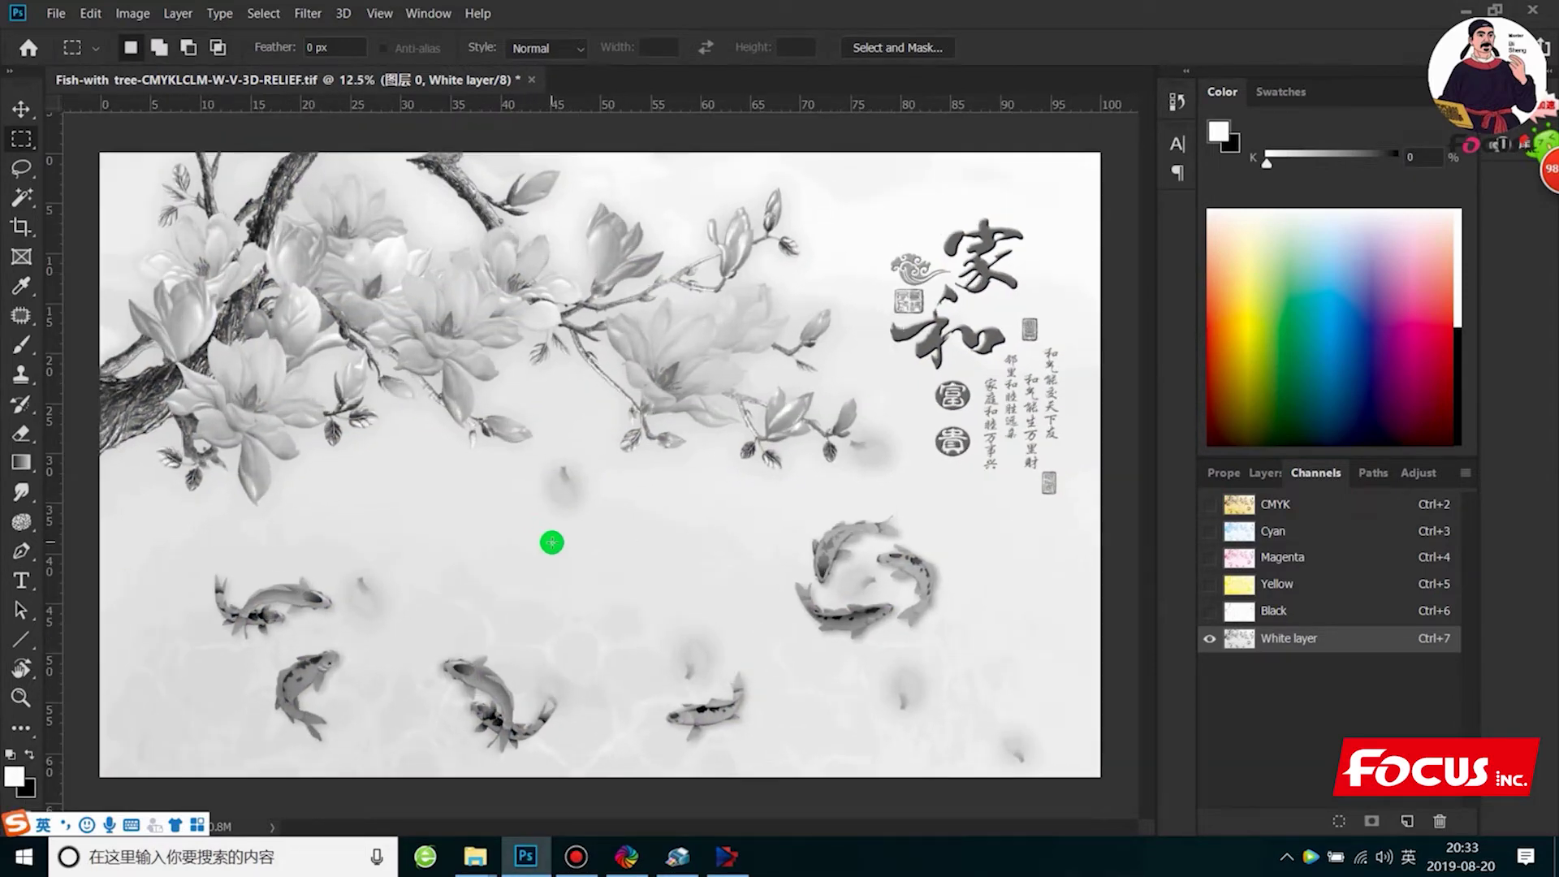
{"action": "scroll", "coordinate": [138, 400], "scroll_direction": "up", "scroll_amount": 2}
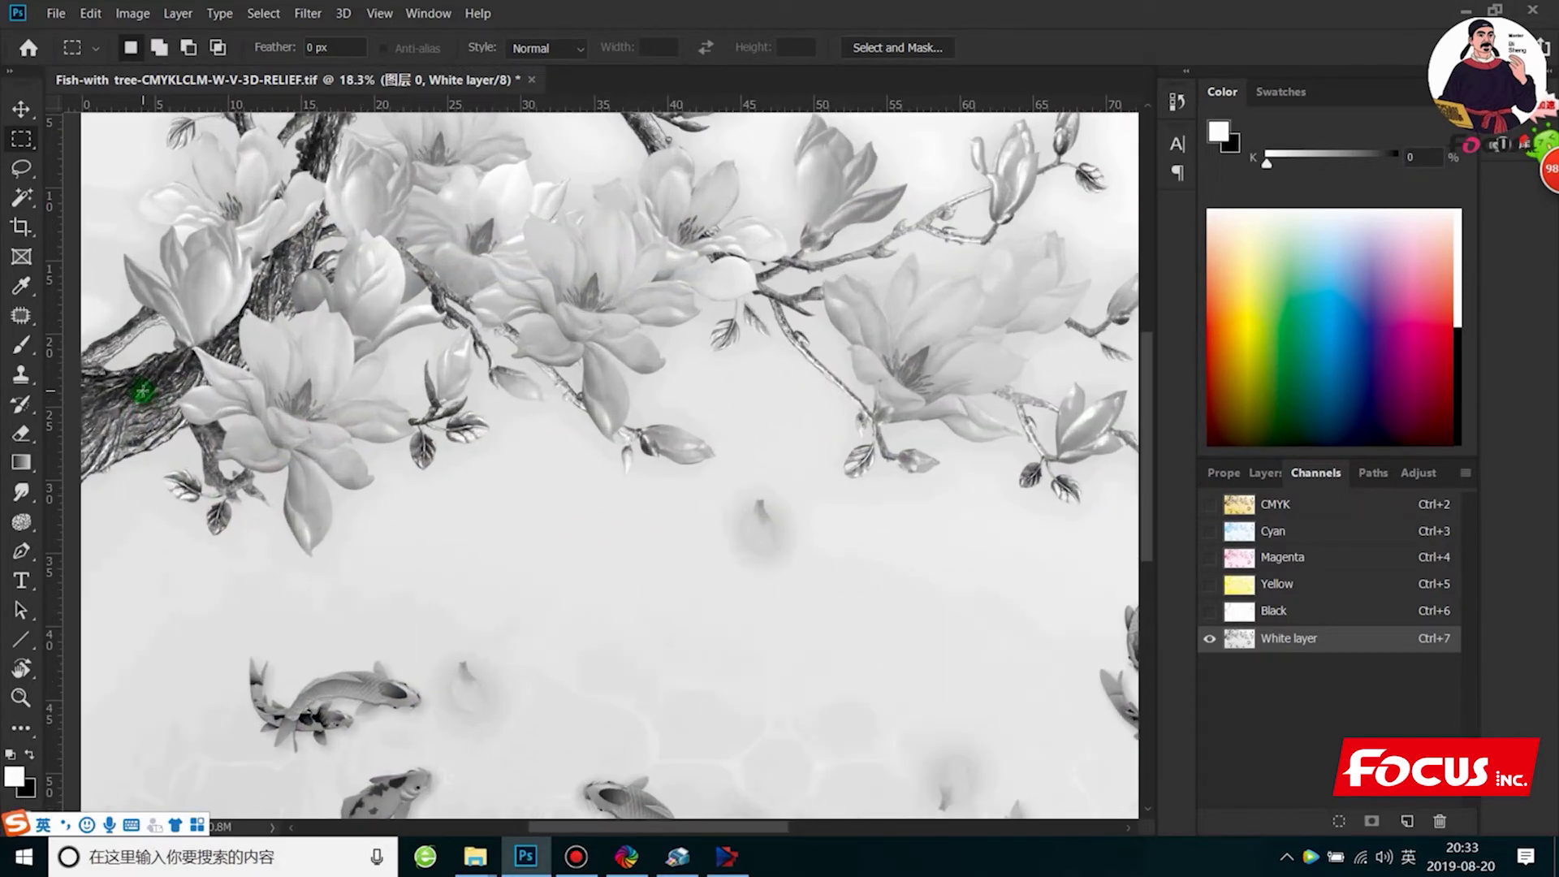
{"action": "scroll", "coordinate": [381, 574], "scroll_direction": "up", "scroll_amount": 1}
{"action": "scroll", "coordinate": [414, 387], "scroll_direction": "up", "scroll_amount": 1}
{"action": "scroll", "coordinate": [202, 393], "scroll_direction": "up", "scroll_amount": 1}
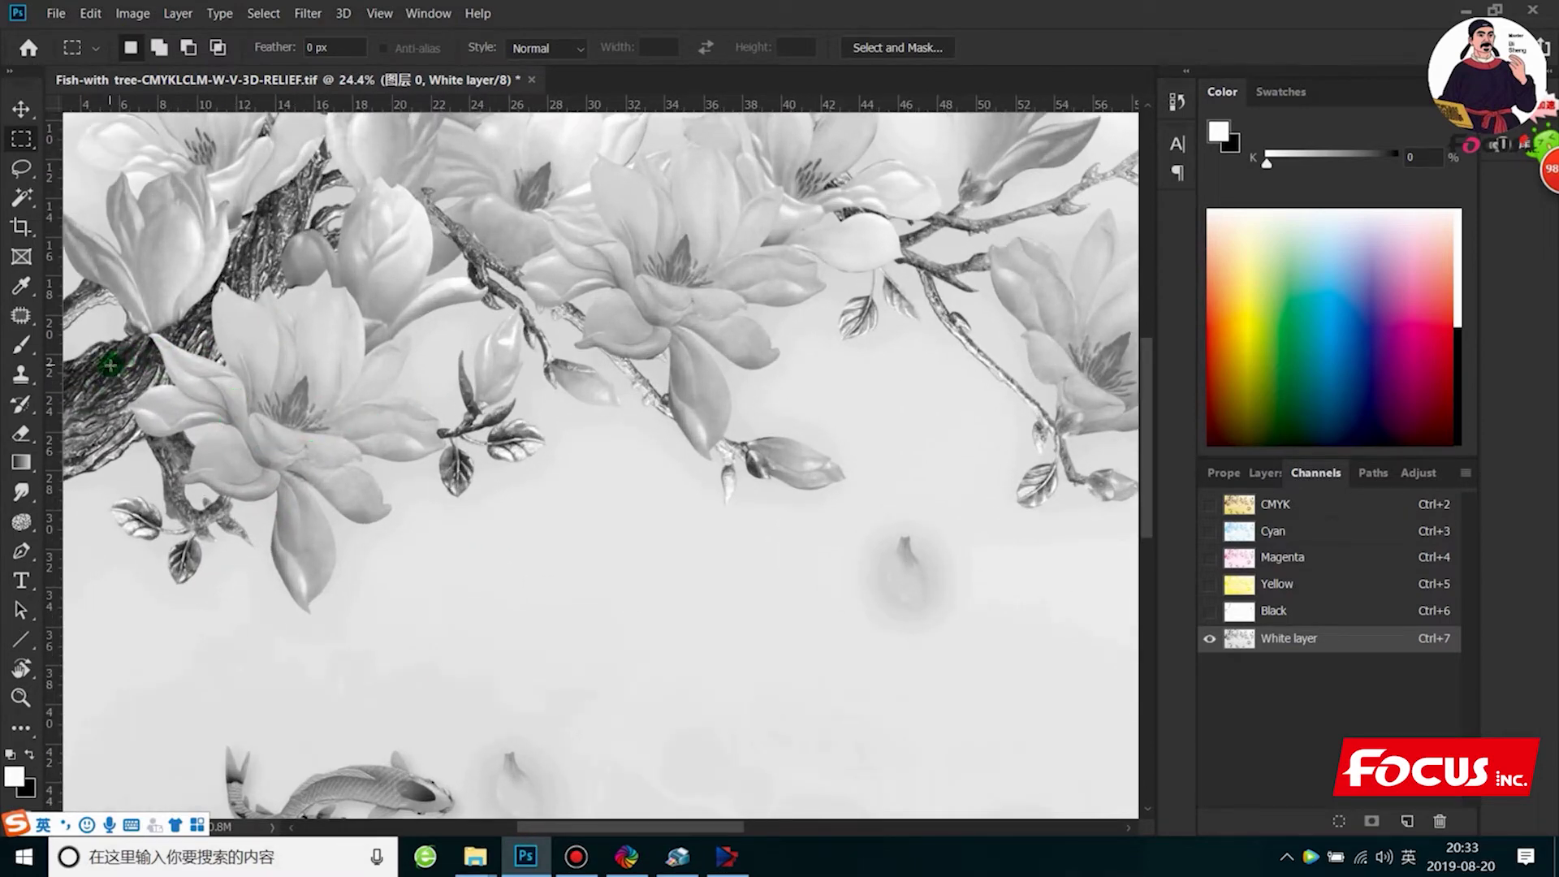
{"action": "scroll", "coordinate": [110, 366], "scroll_direction": "down", "scroll_amount": 2}
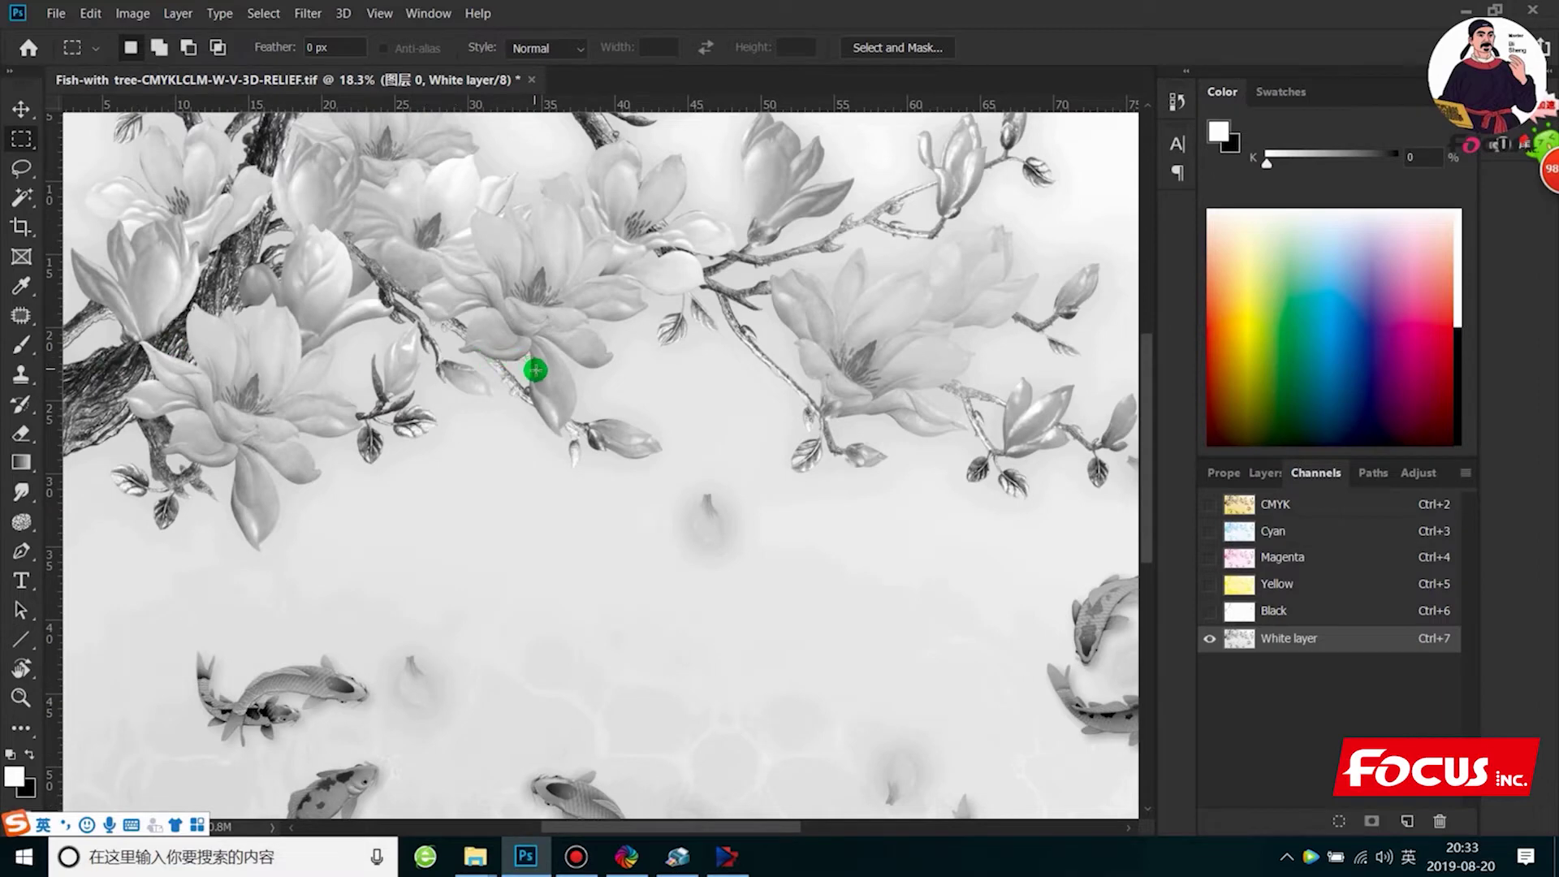
{"action": "scroll", "coordinate": [532, 368], "scroll_direction": "up", "scroll_amount": 1}
{"action": "scroll", "coordinate": [549, 370], "scroll_direction": "down", "scroll_amount": 2}
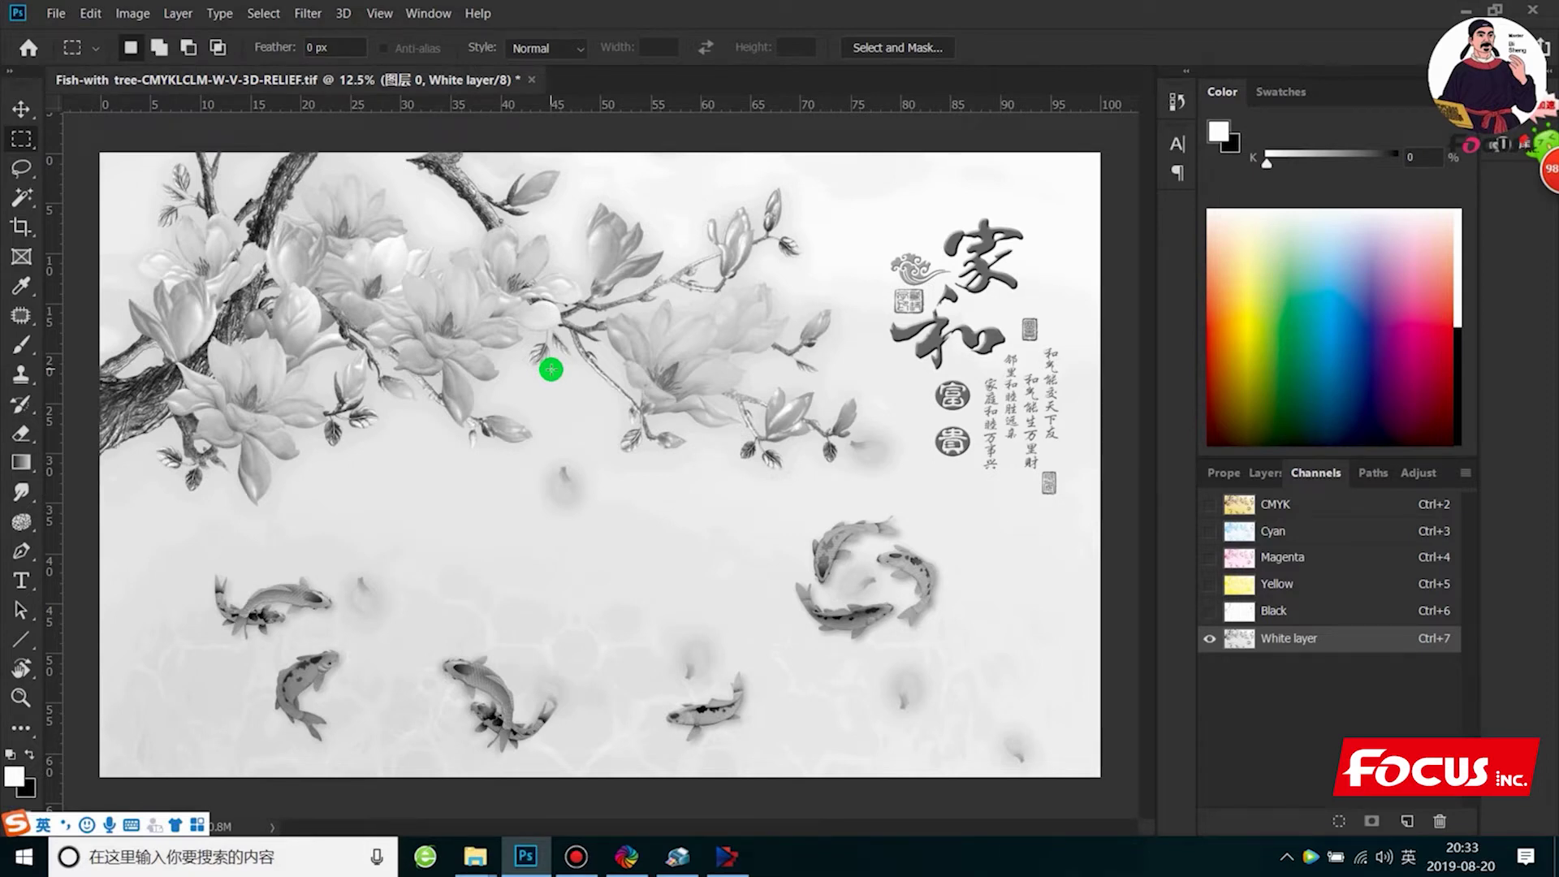
{"action": "scroll", "coordinate": [799, 447], "scroll_direction": "down", "scroll_amount": 1}
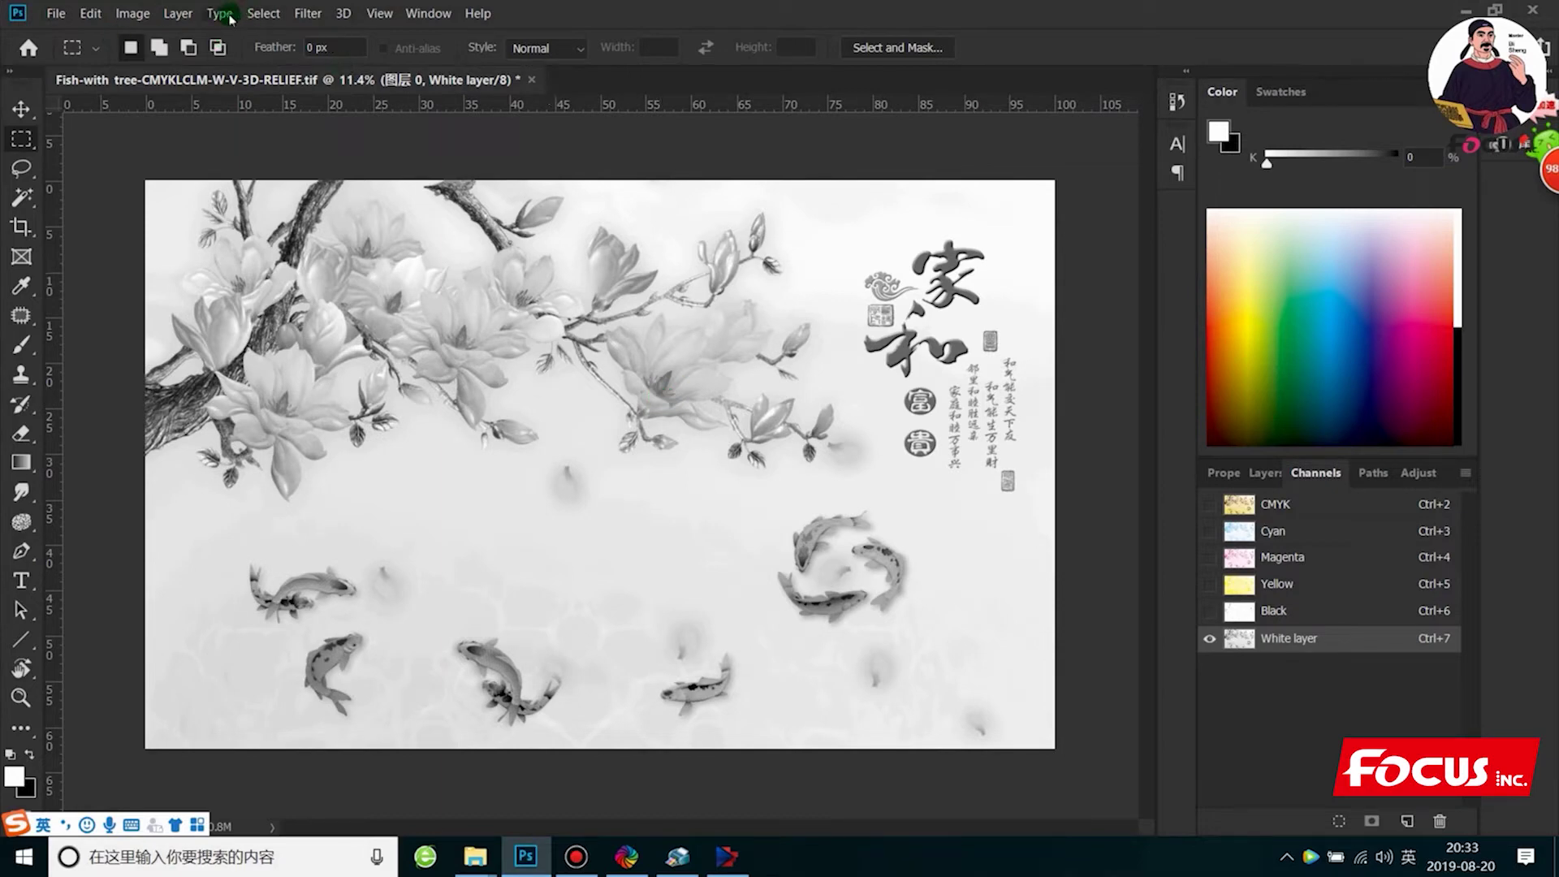
Darken the White layer channel with a Curves adjustment, mapping input 34 to output 69
{"action": "left_click", "coordinate": [132, 13]}
{"action": "mouse_move", "coordinate": [162, 68]}
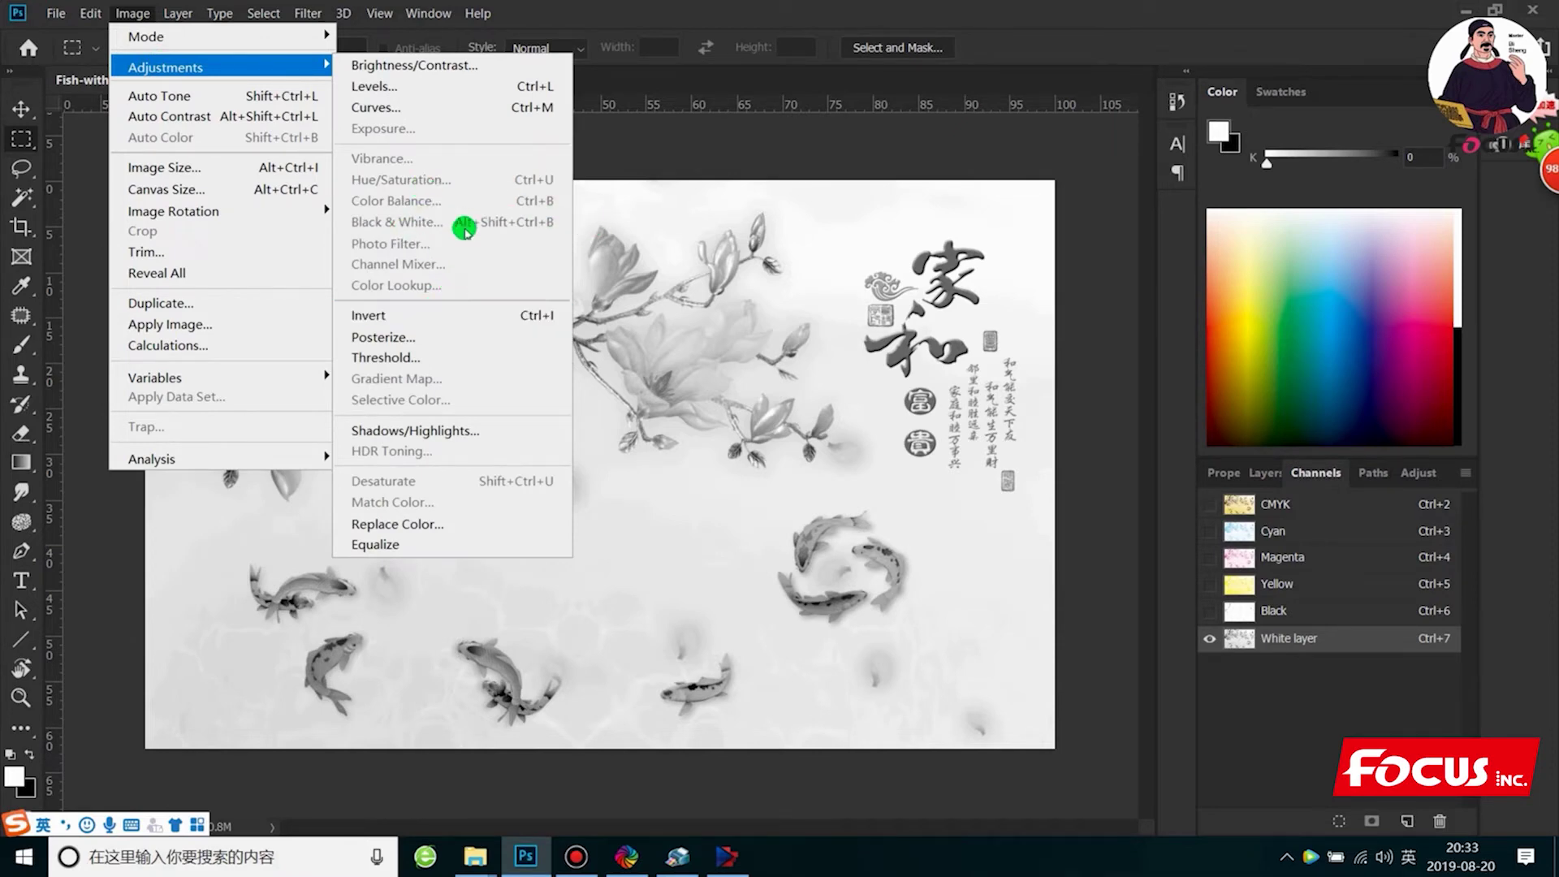
{"action": "left_click", "coordinate": [418, 108]}
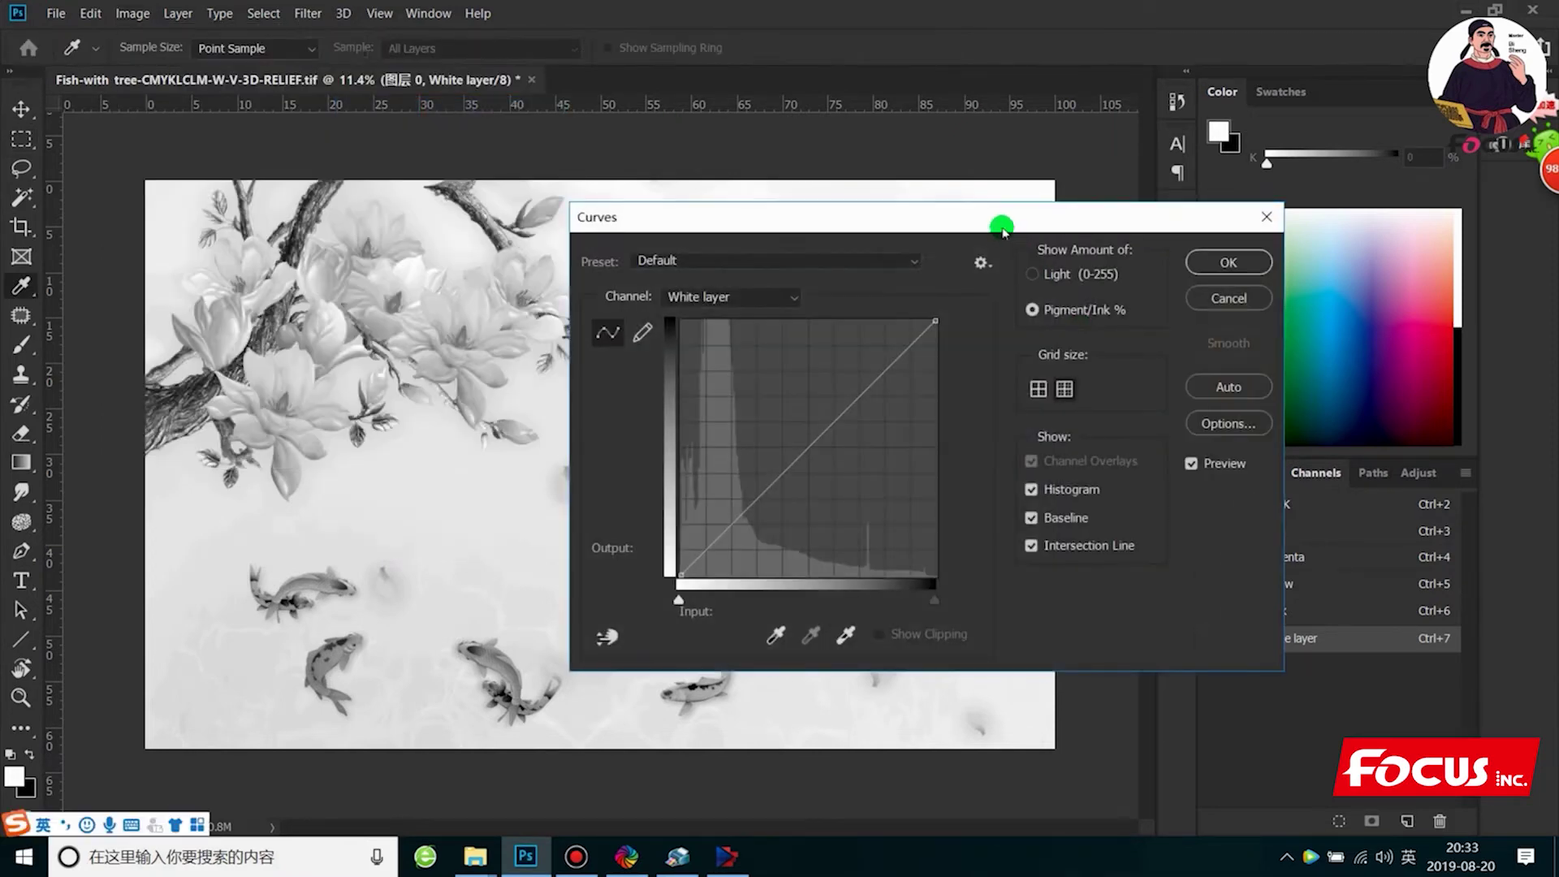
{"action": "left_click_drag", "start_coordinate": [1004, 231], "coordinate": [1221, 110]}
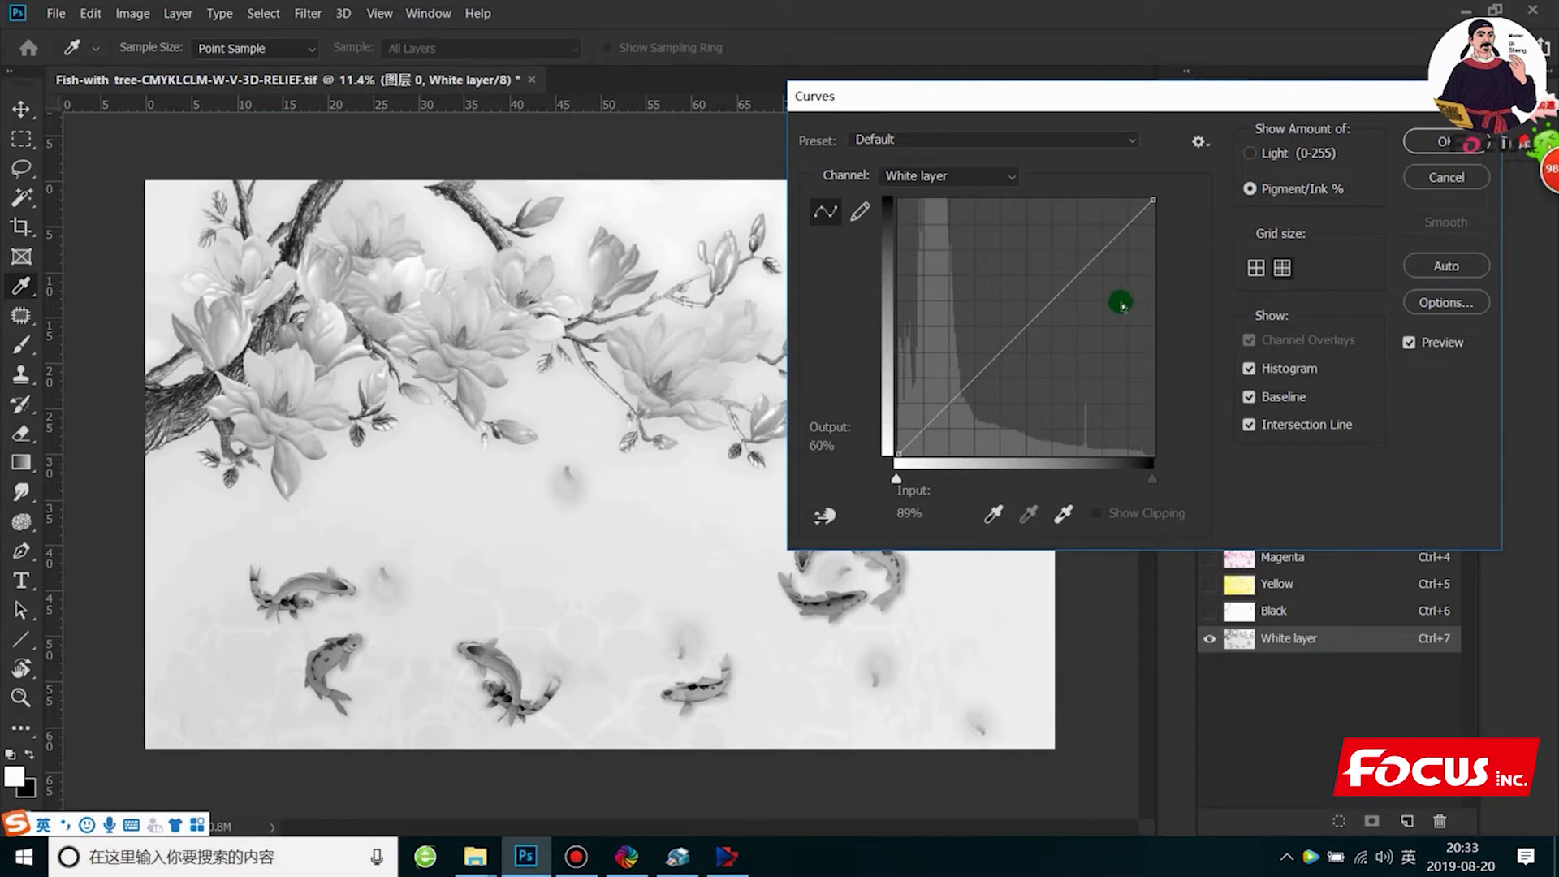
{"action": "left_click_drag", "start_coordinate": [1033, 320], "coordinate": [987, 282]}
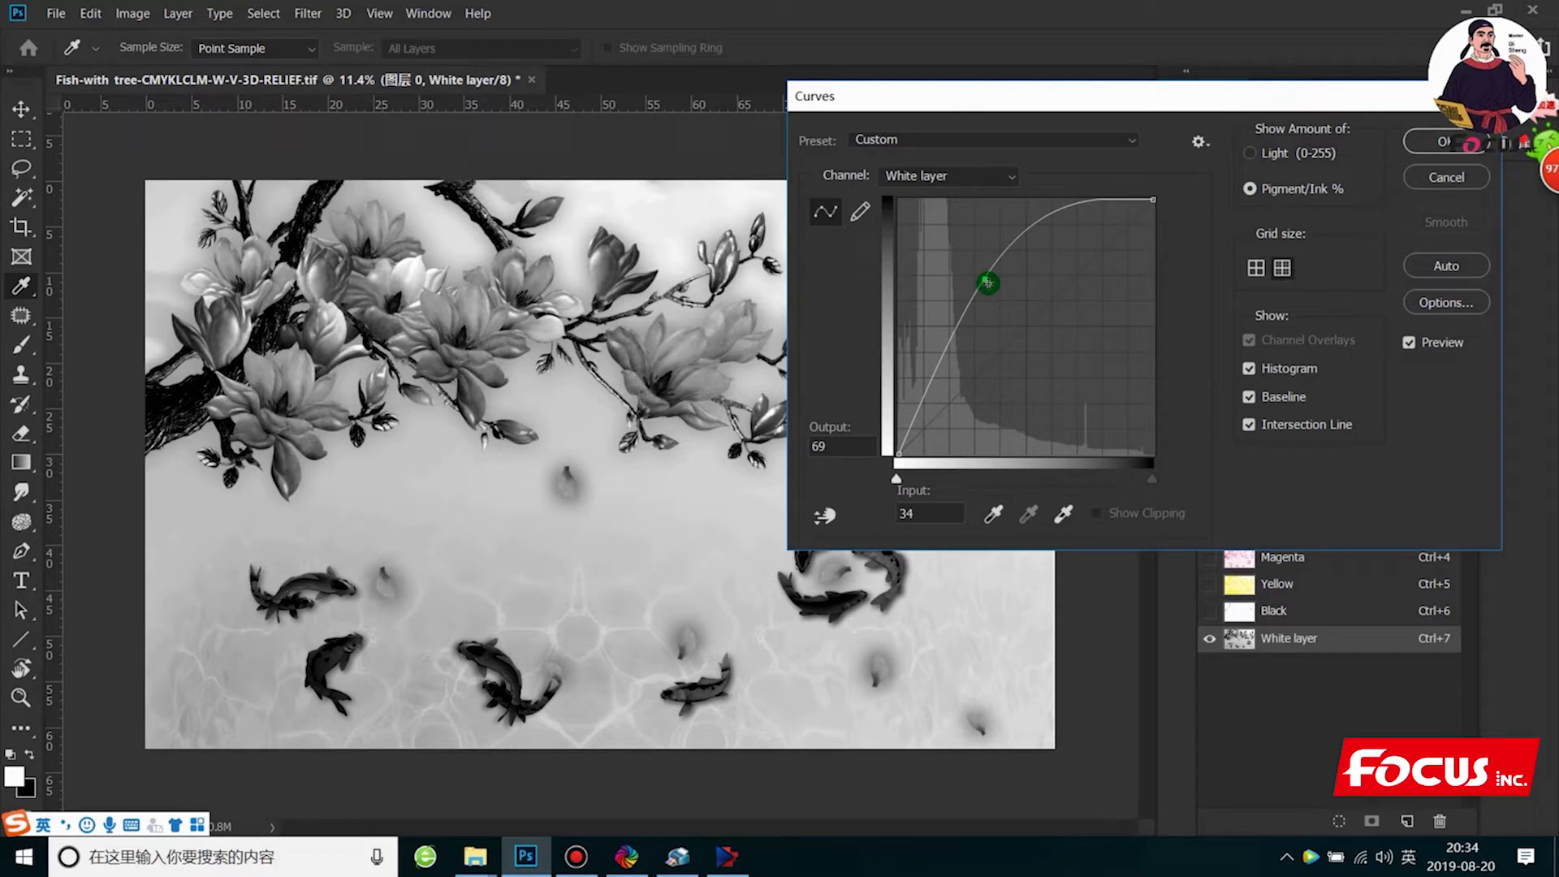
{"action": "left_click", "coordinate": [1445, 142]}
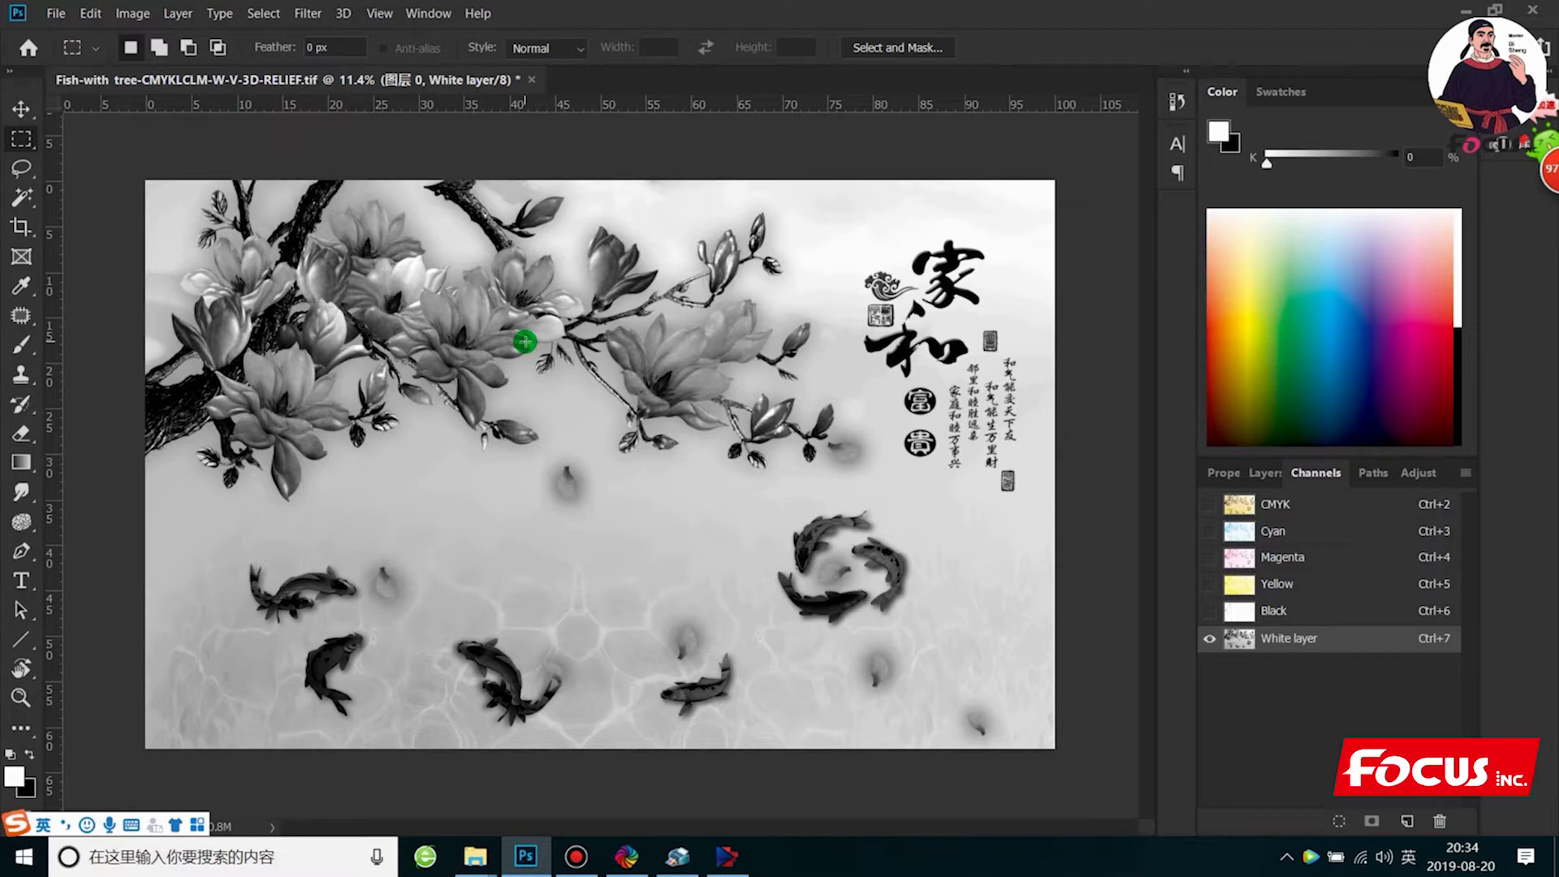
Try a Threshold adjustment at level 98 on the White layer channel and cancel it
{"action": "left_click", "coordinate": [161, 14]}
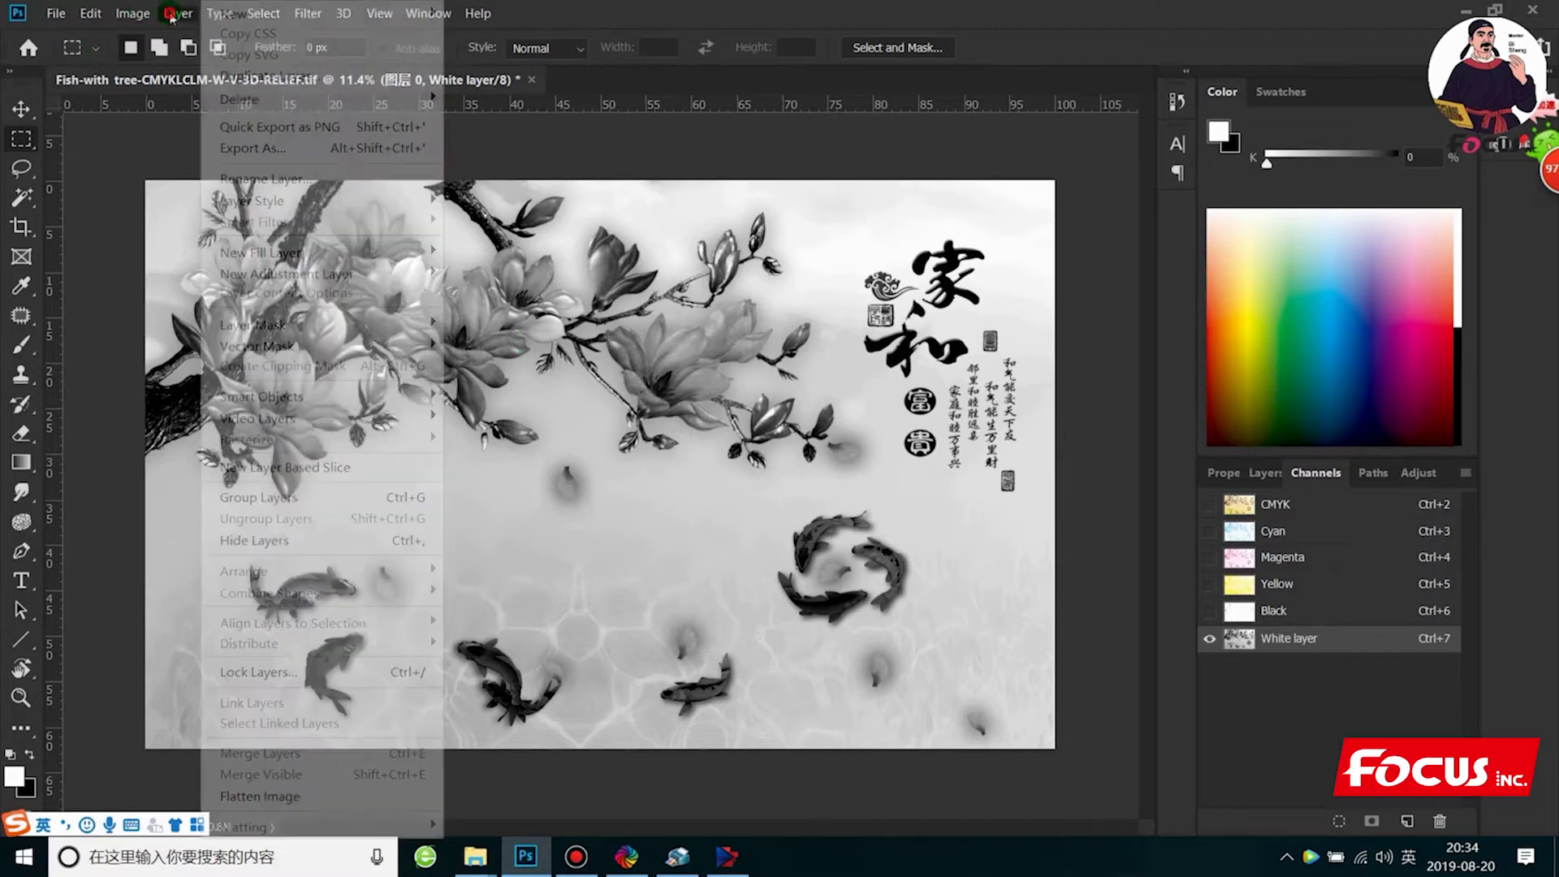
{"action": "mouse_move", "coordinate": [132, 15]}
{"action": "mouse_move", "coordinate": [162, 65]}
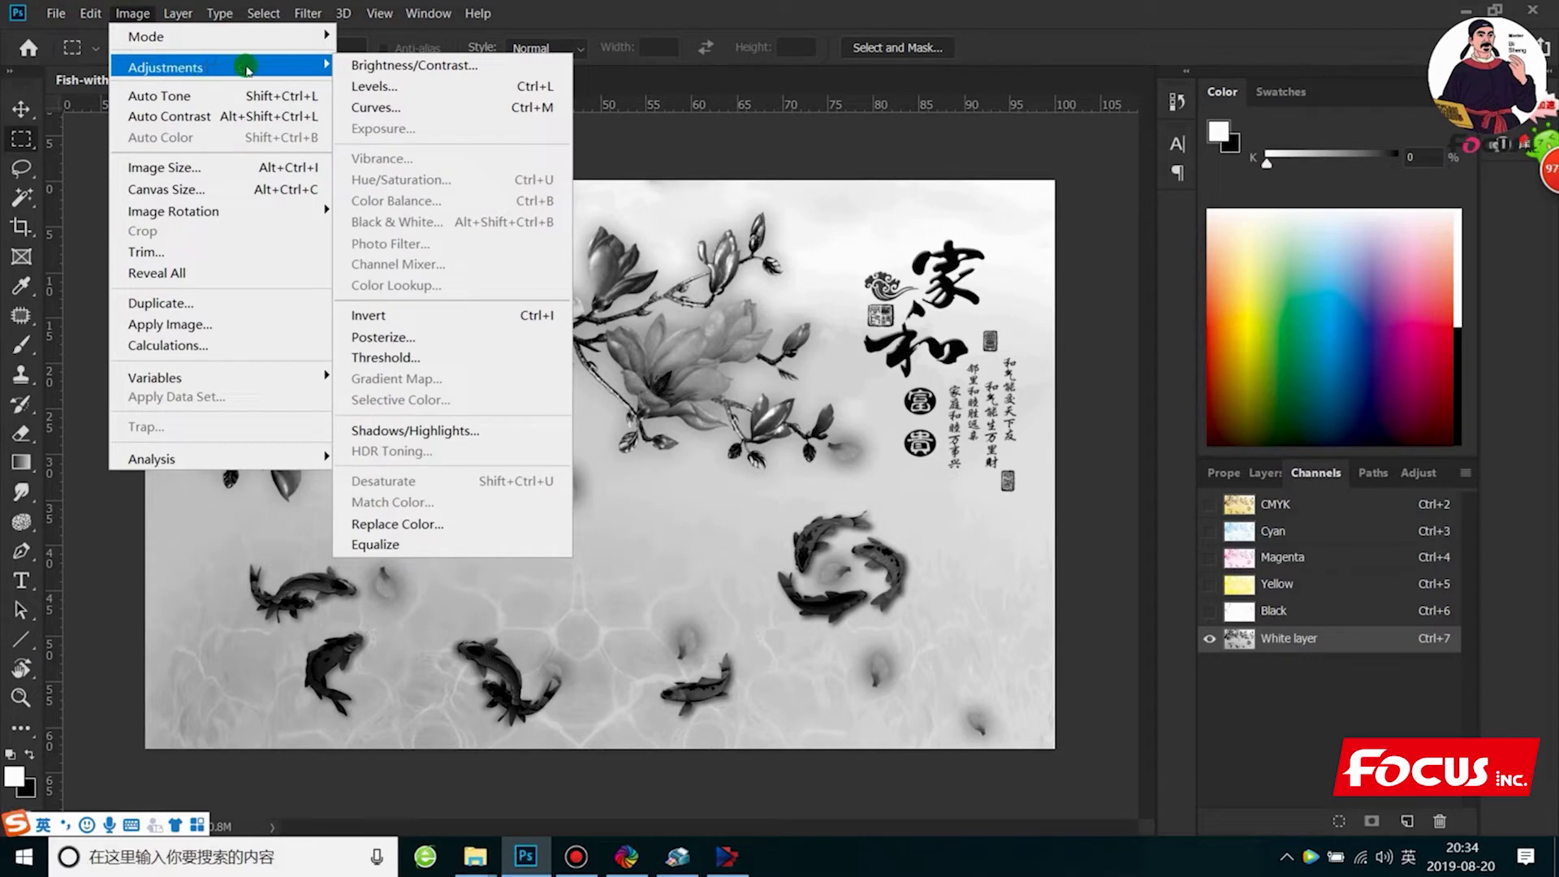
{"action": "left_click", "coordinate": [402, 359]}
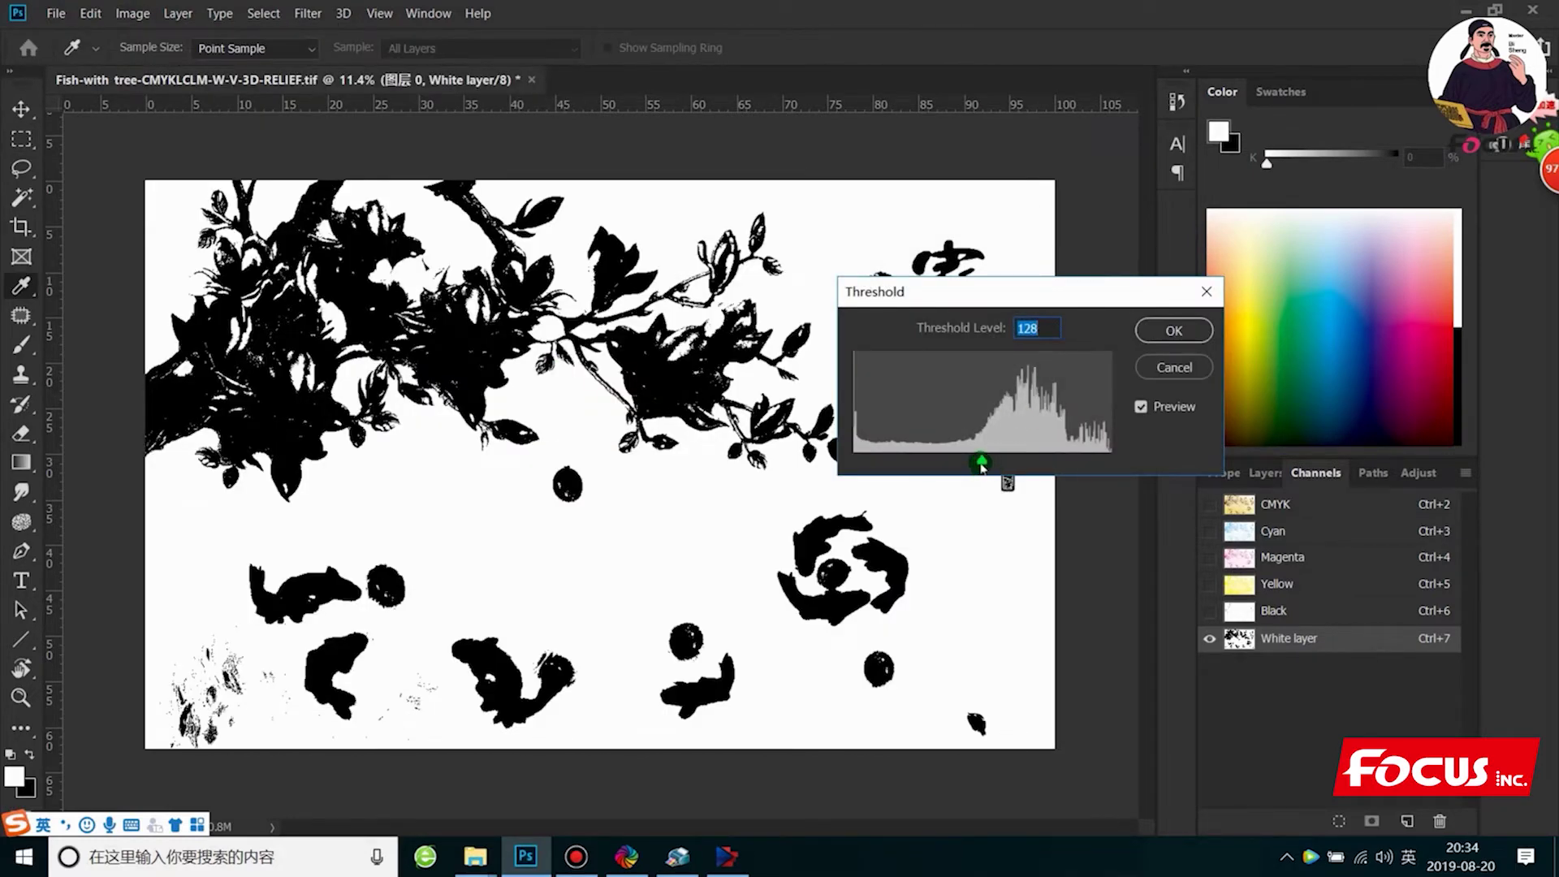
{"action": "mouse_move", "coordinate": [982, 465]}
{"action": "left_mouse_down"}
{"action": "mouse_move", "coordinate": [1014, 475]}
{"action": "mouse_move", "coordinate": [909, 475]}
{"action": "mouse_move", "coordinate": [1030, 475]}
{"action": "mouse_move", "coordinate": [894, 471]}
{"action": "mouse_move", "coordinate": [954, 465]}
{"action": "left_mouse_up"}
{"action": "left_click", "coordinate": [1169, 367]}
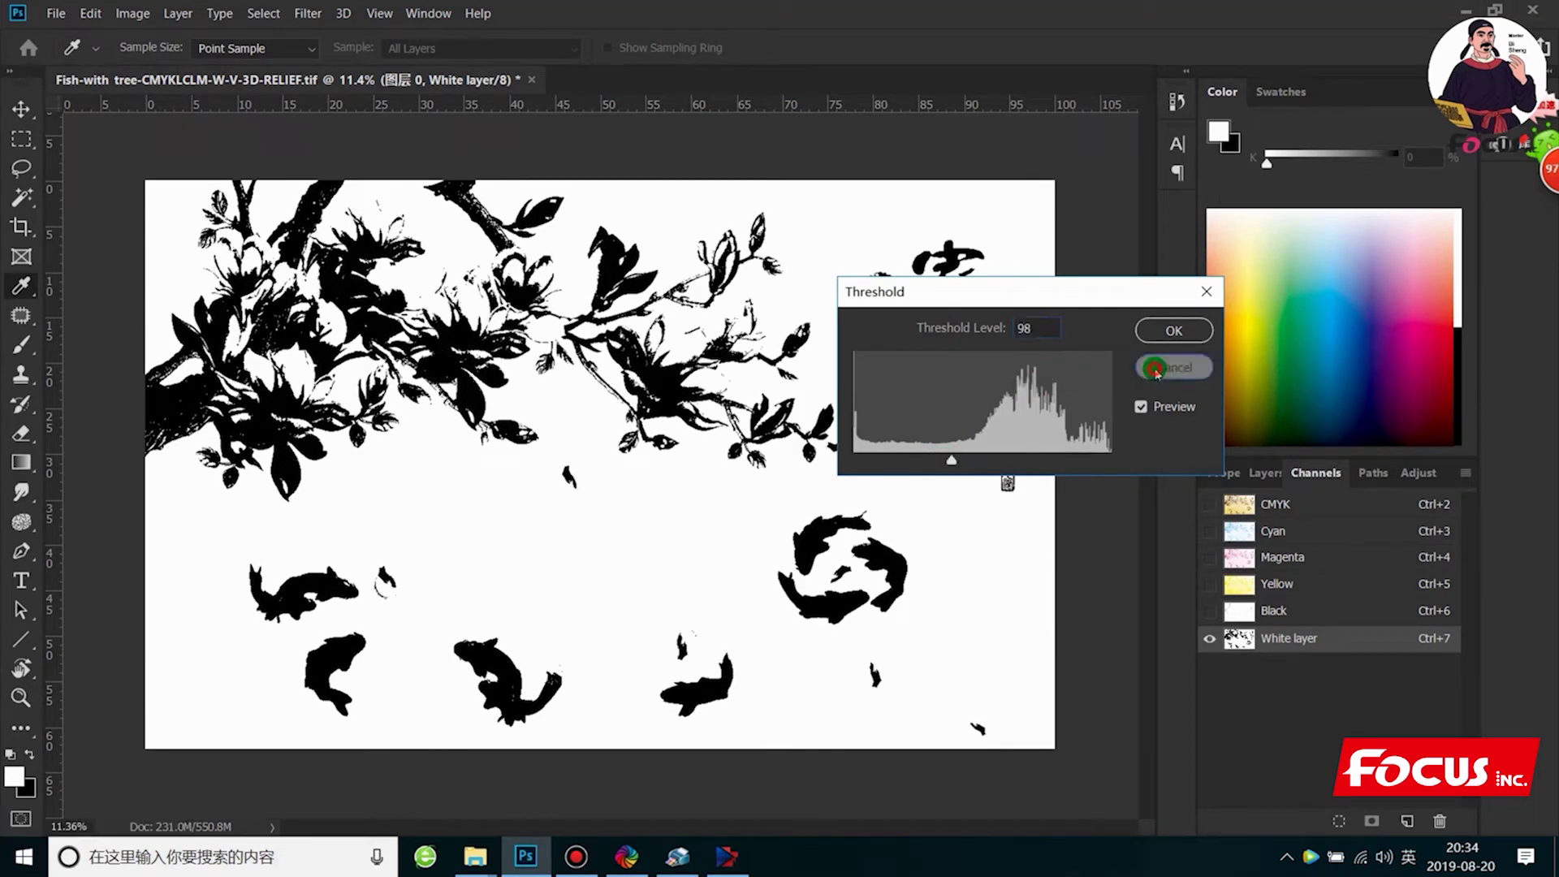
{"action": "key", "text": "ctrl+minus"}
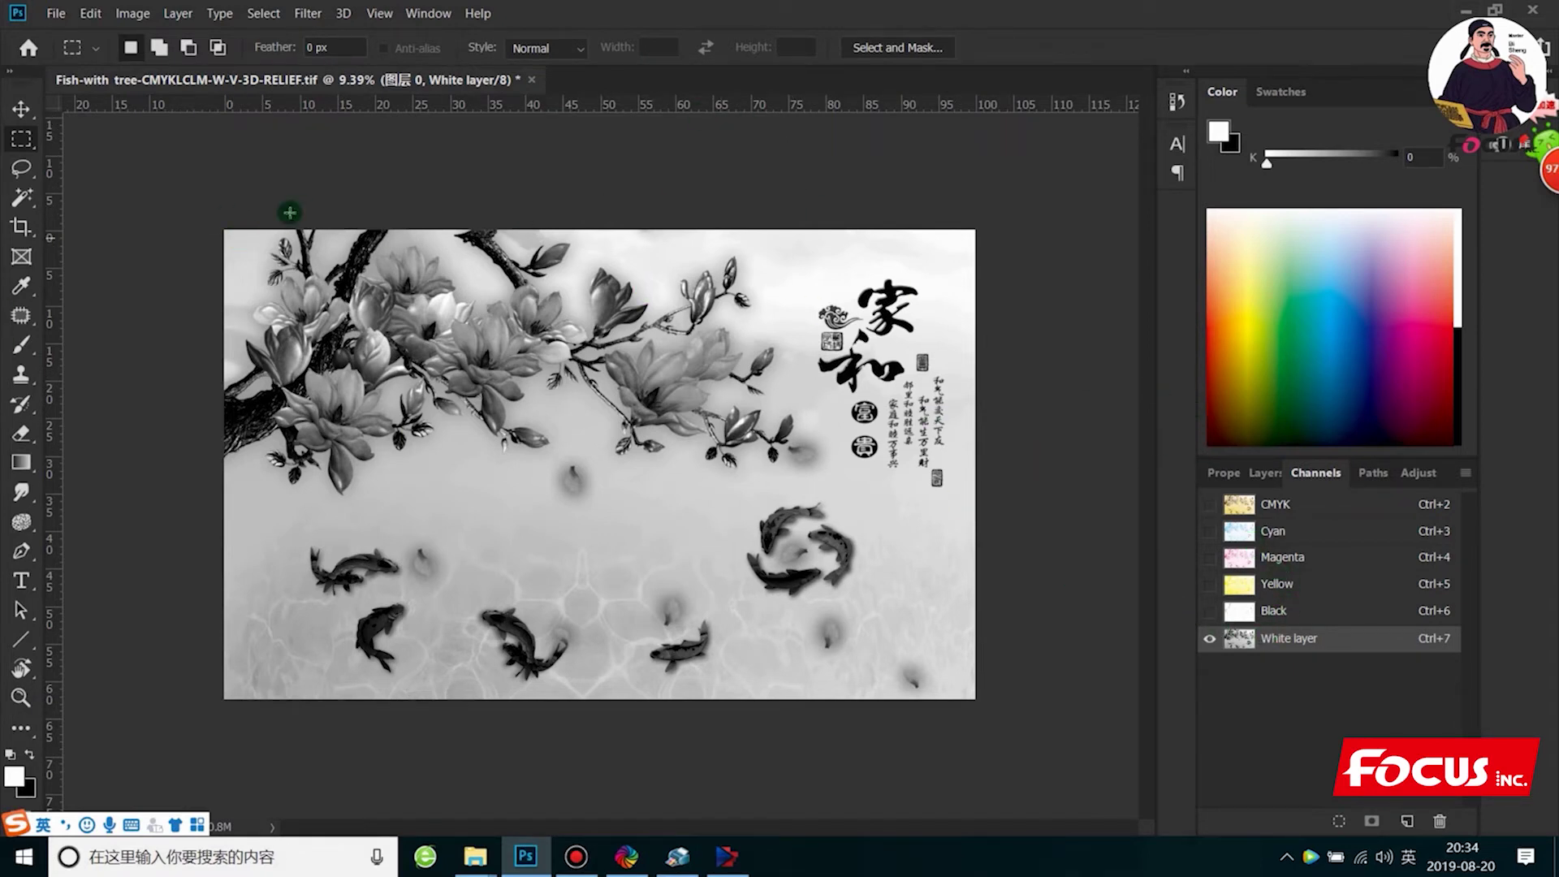
{"action": "left_click_drag", "start_coordinate": [161, 211], "coordinate": [1417, 654]}
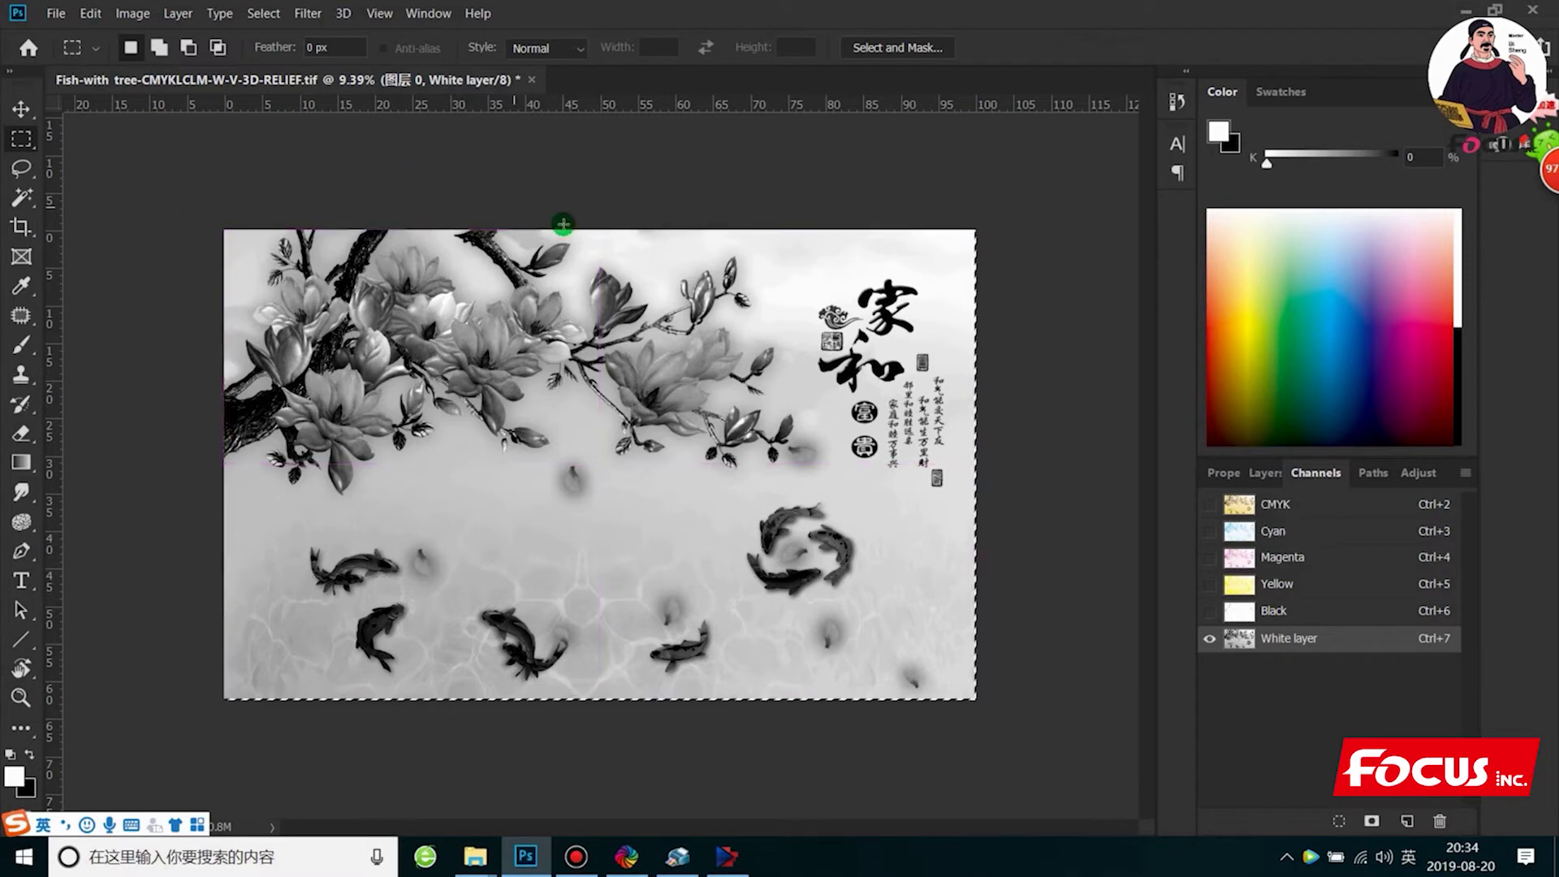
{"action": "left_click", "coordinate": [926, 366]}
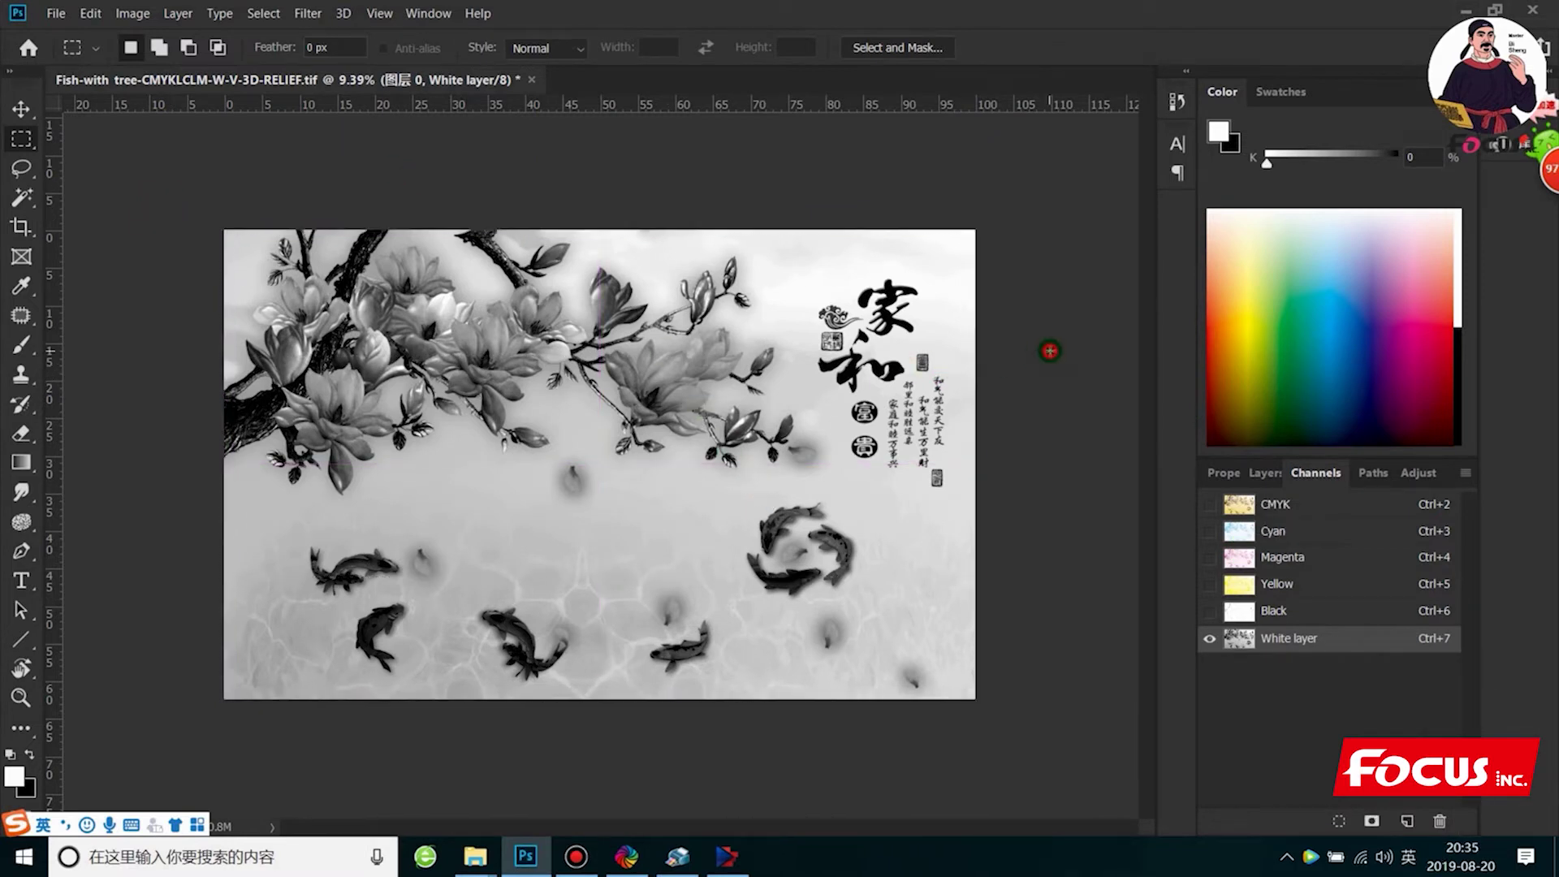
{"action": "scroll", "coordinate": [663, 528], "scroll_direction": "up", "scroll_amount": 1}
{"action": "scroll", "coordinate": [663, 529], "scroll_direction": "up", "scroll_amount": 1}
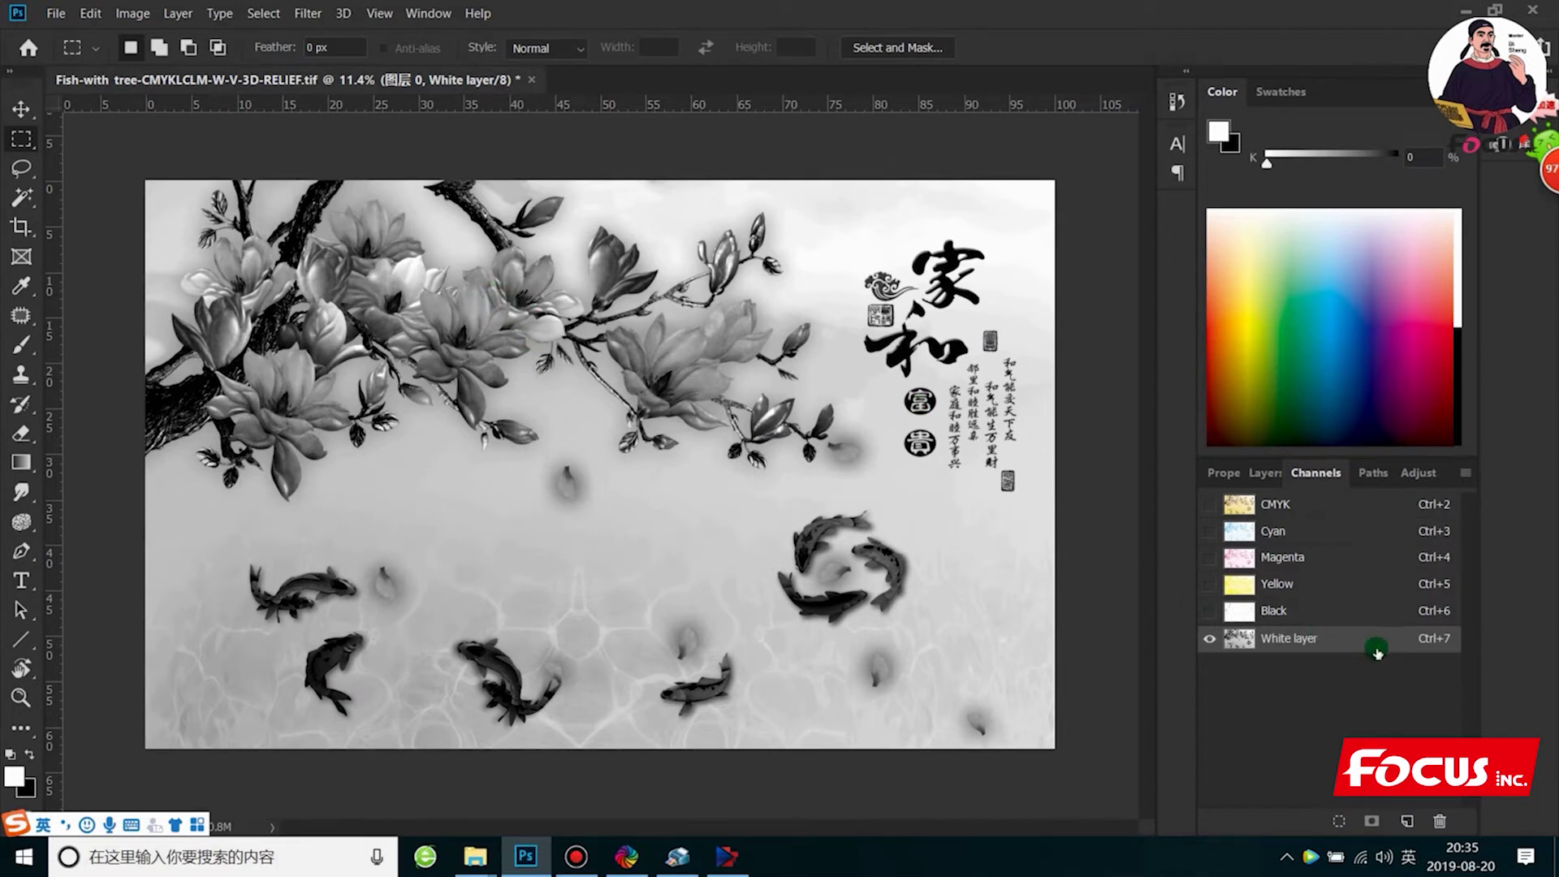
Select the whole artwork and create a spot channel named varnish layer from it, with black ink colour and 100% solidity
{"action": "scroll", "coordinate": [419, 427], "scroll_direction": "down", "scroll_amount": 1}
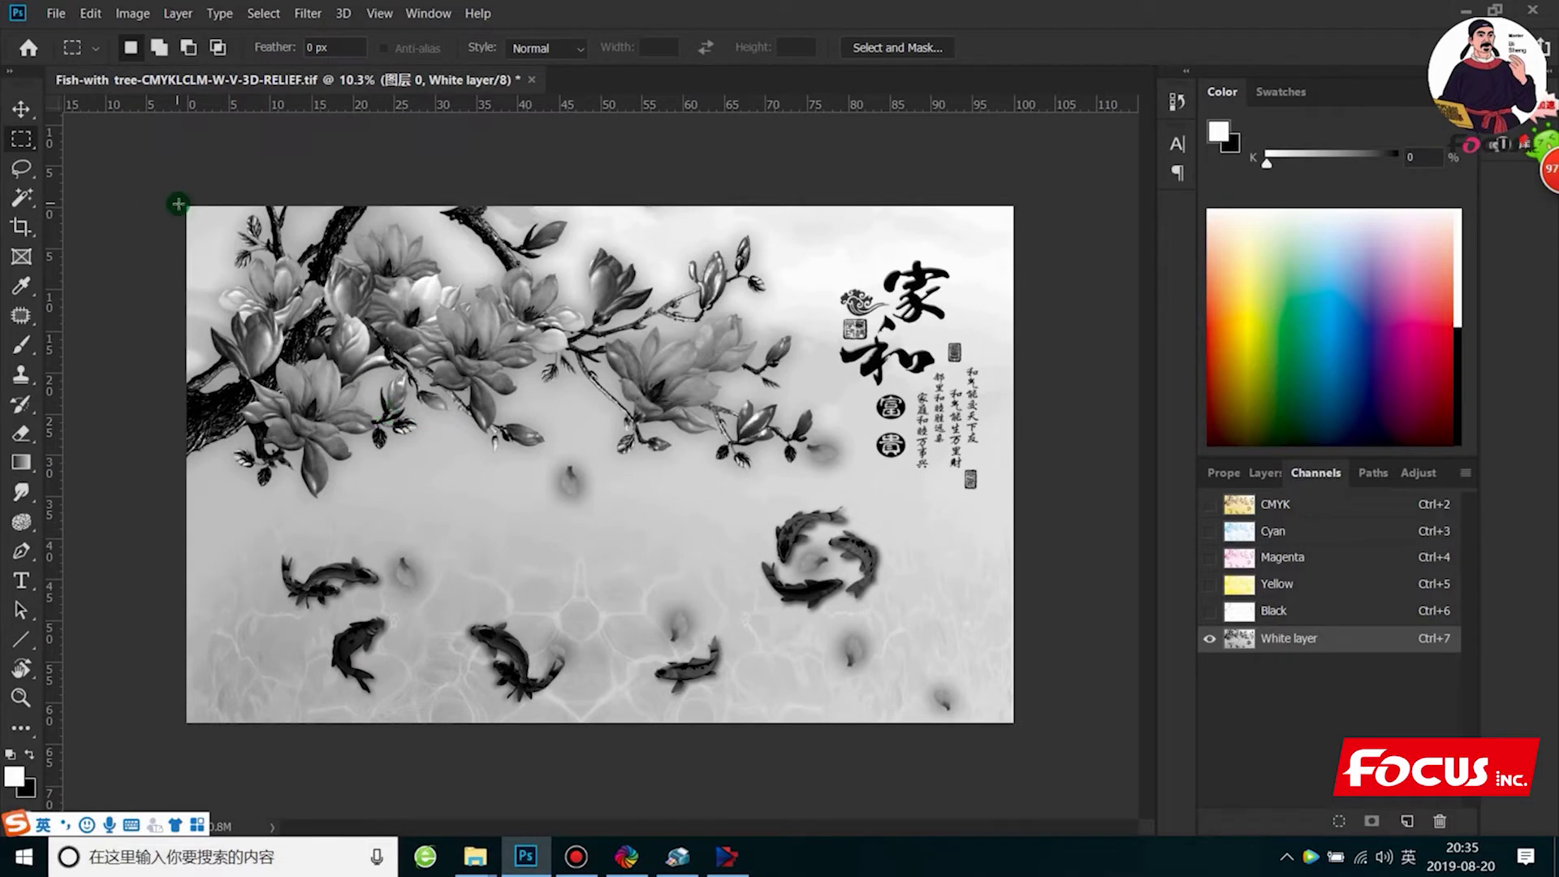
{"action": "left_click_drag", "start_coordinate": [177, 204], "coordinate": [1081, 760]}
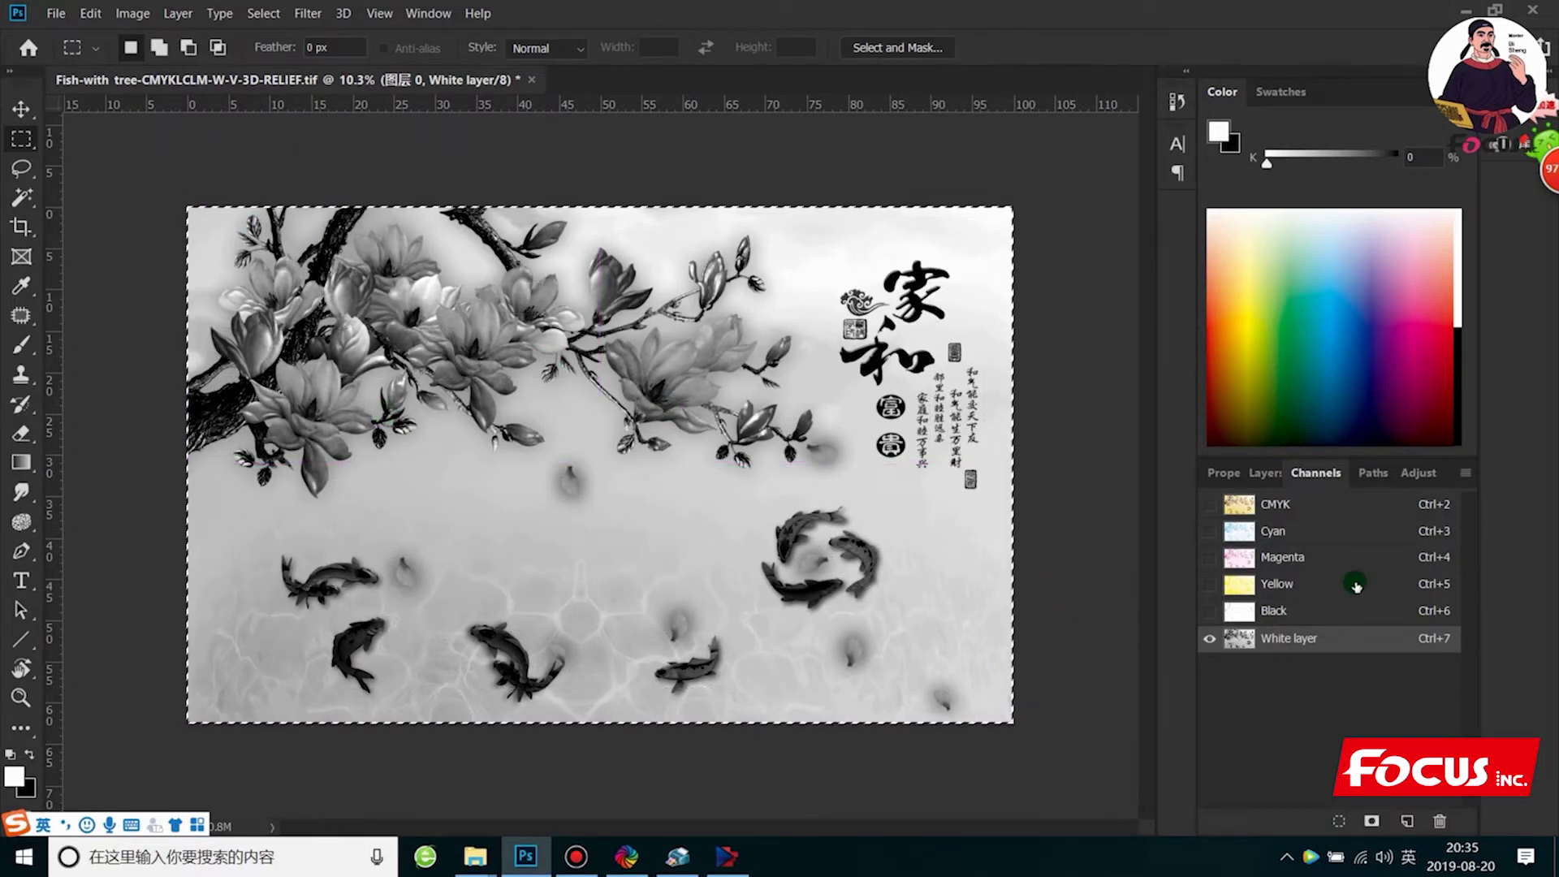
{"action": "left_click", "coordinate": [1465, 473]}
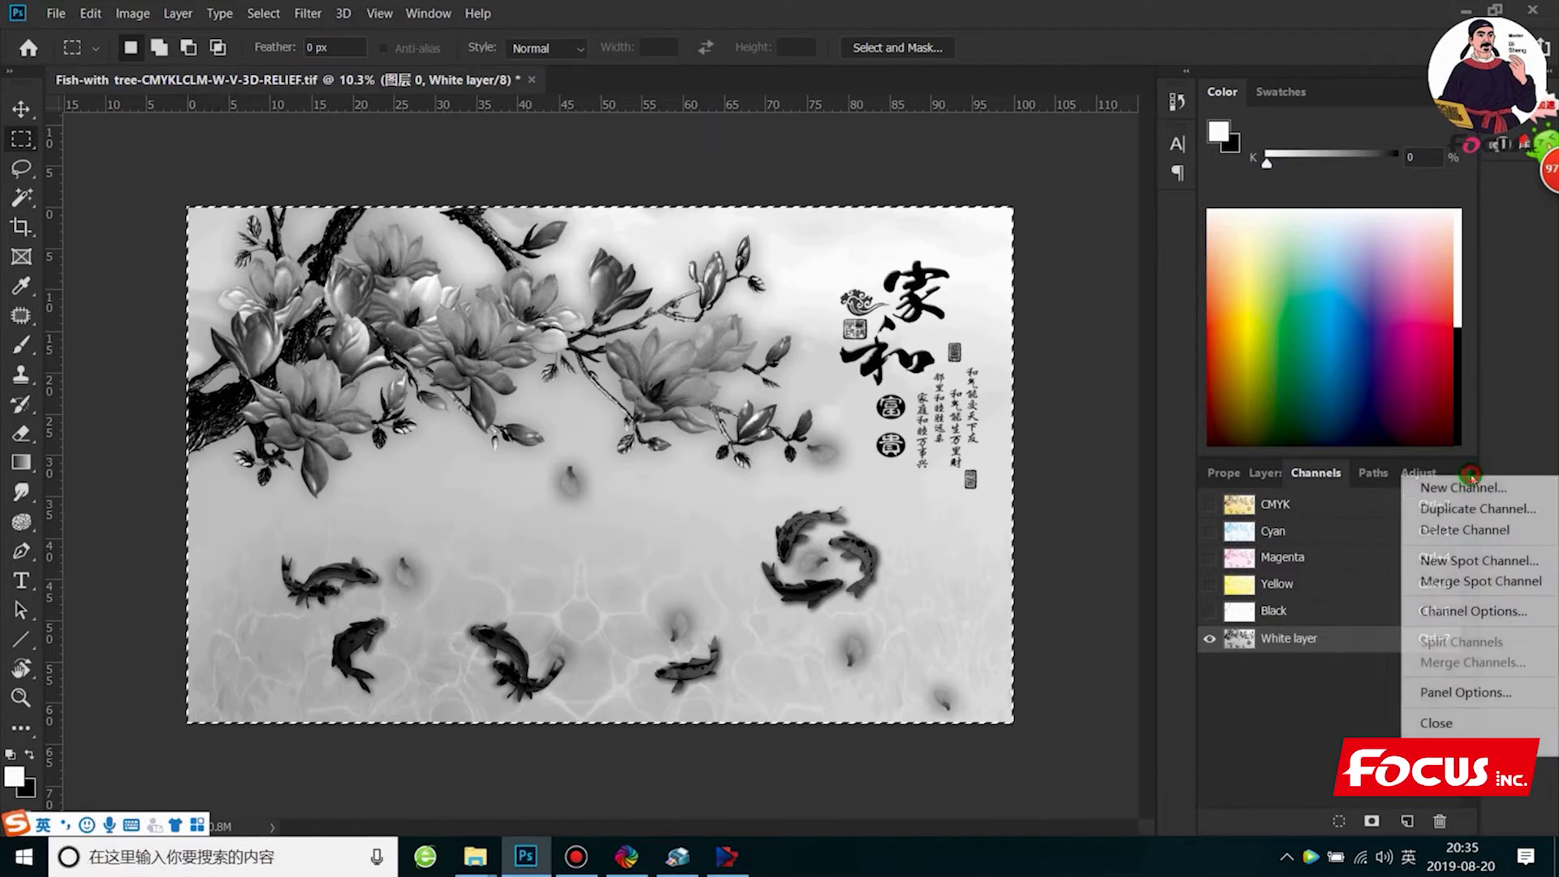
{"action": "left_click", "coordinate": [1470, 561]}
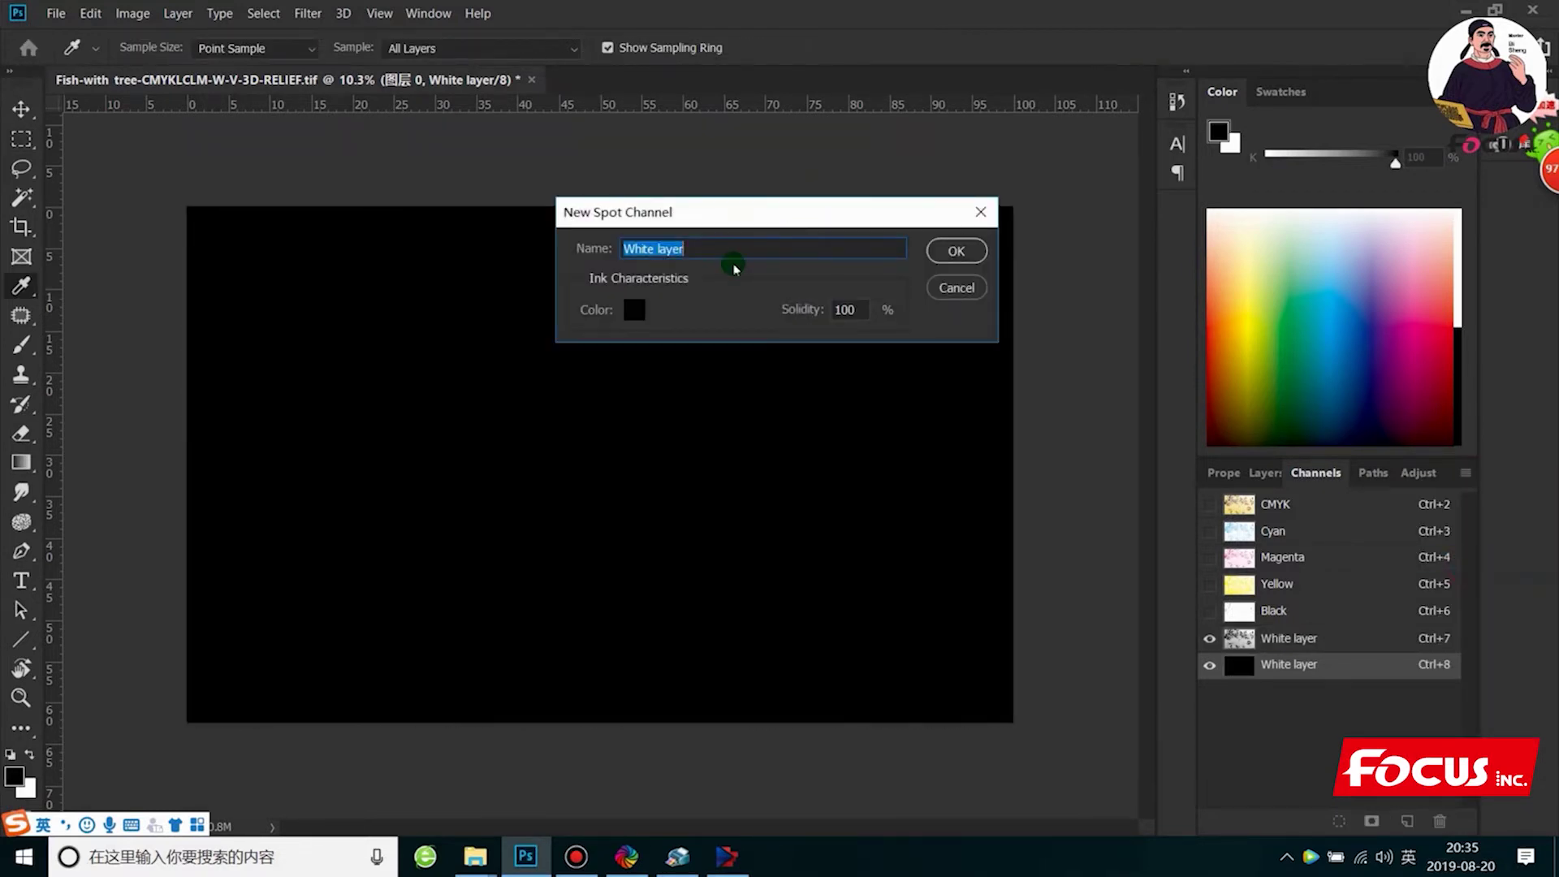
{"action": "type", "text": "varnish"}
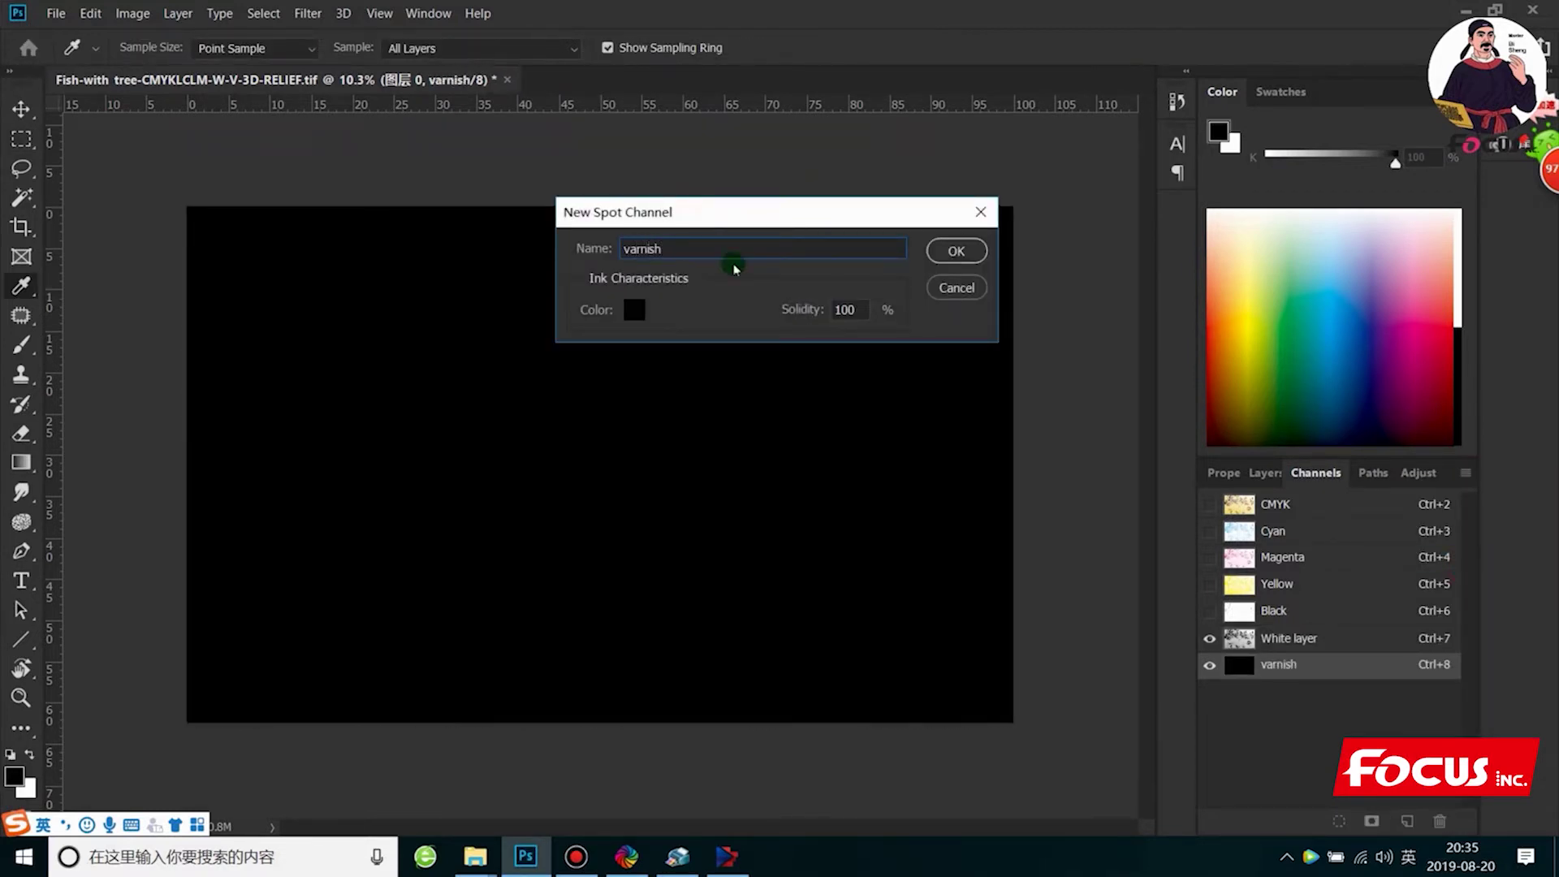
{"action": "type", "text": " layer"}
{"action": "key", "text": "Return"}
{"action": "key", "text": "m"}
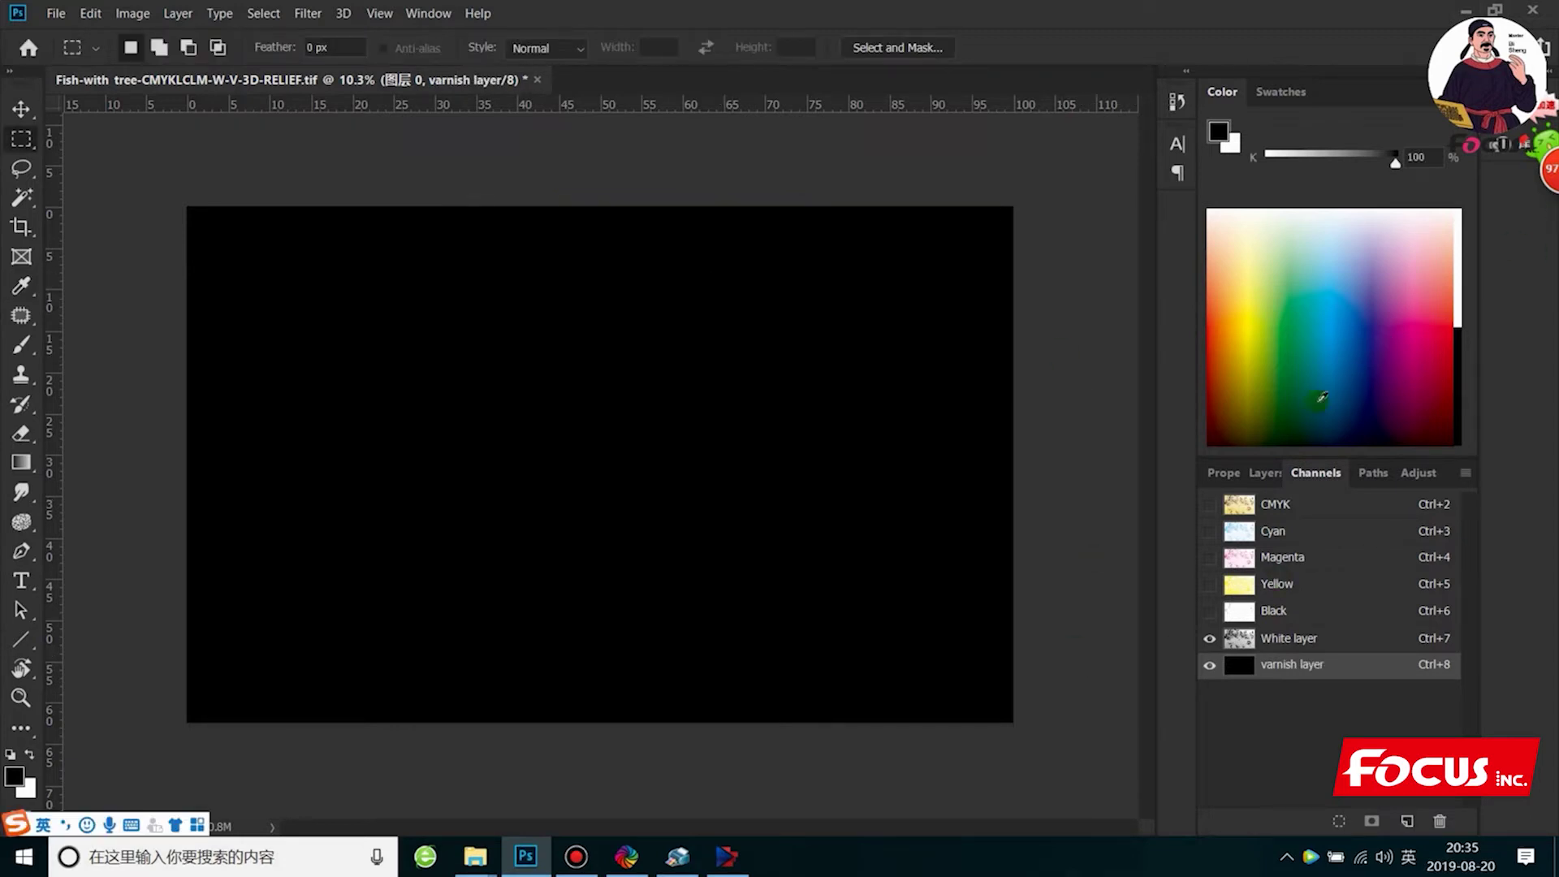
Check the varnish layer channel by toggling its visibility, select the White layer channel, and show the CMYK channels with both spot channels
{"action": "left_click", "coordinate": [1211, 667]}
{"action": "left_click", "coordinate": [1211, 667]}
{"action": "left_click", "coordinate": [1211, 667]}
{"action": "left_click", "coordinate": [1211, 668]}
{"action": "left_click", "coordinate": [1261, 643]}
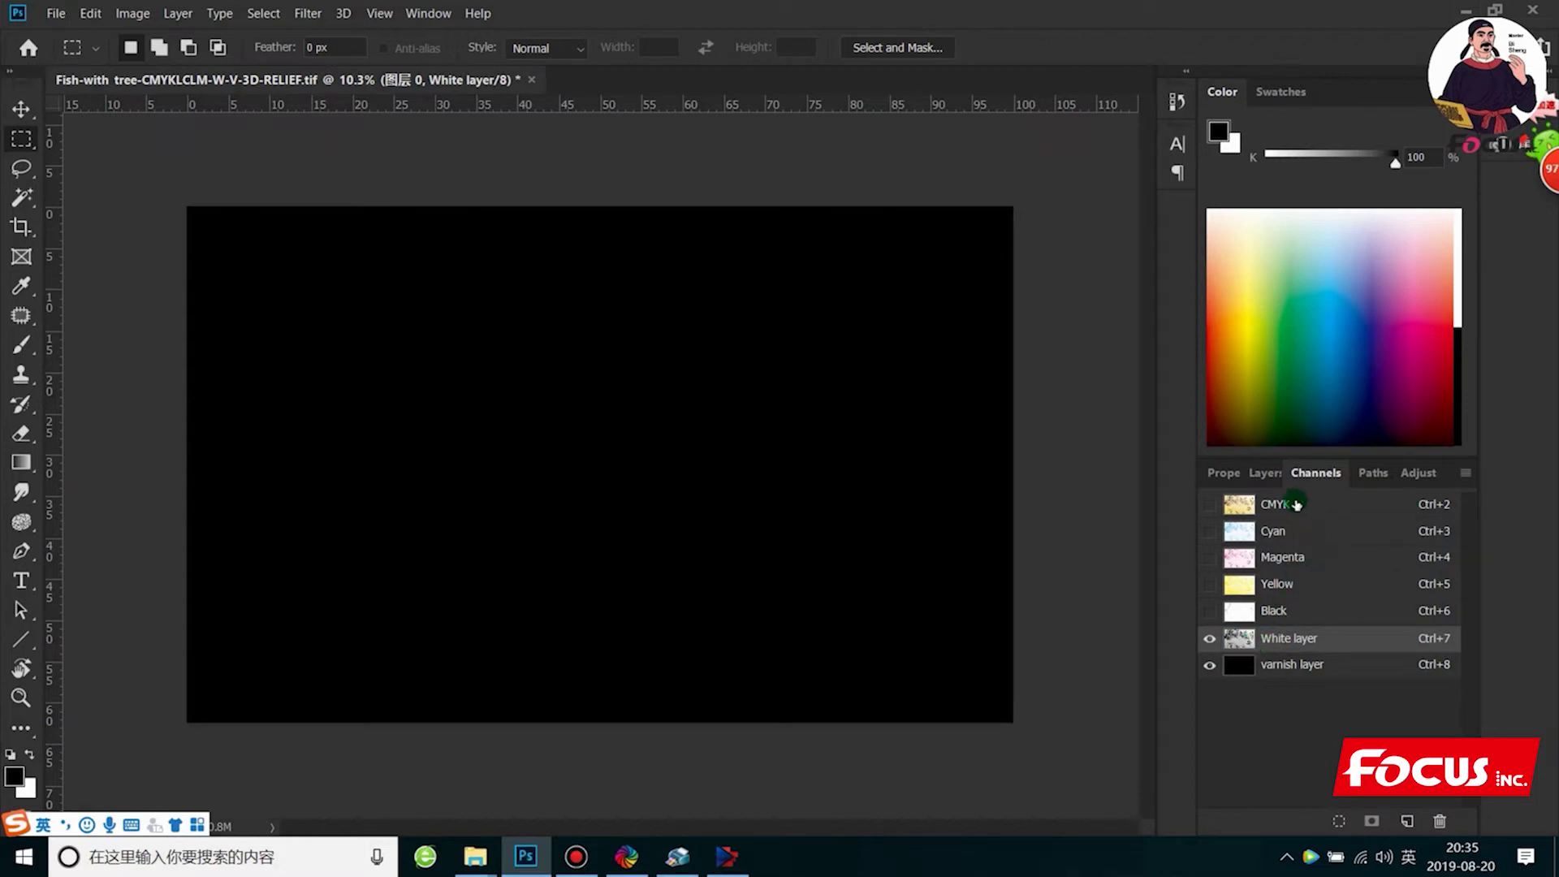
{"action": "left_click", "coordinate": [1208, 504]}
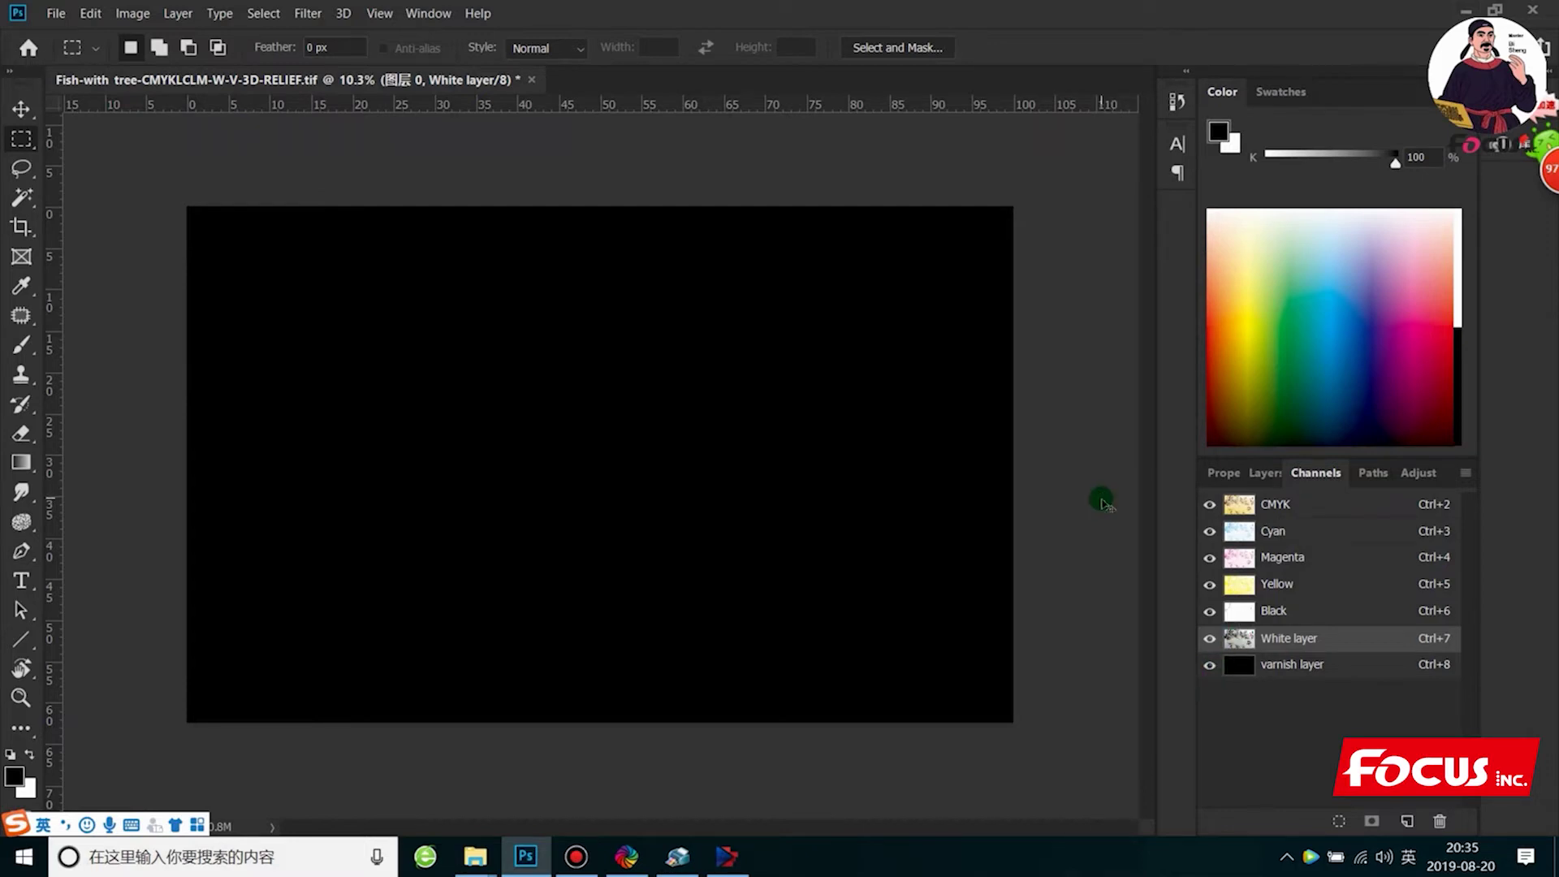
Save the artwork to the desktop as the TIFF Fish-with tree-CMYKLCLM-W-V-grayscale-print with LZW compression, keeping spot colors and layers
{"action": "key", "text": "ctrl+shift+s"}
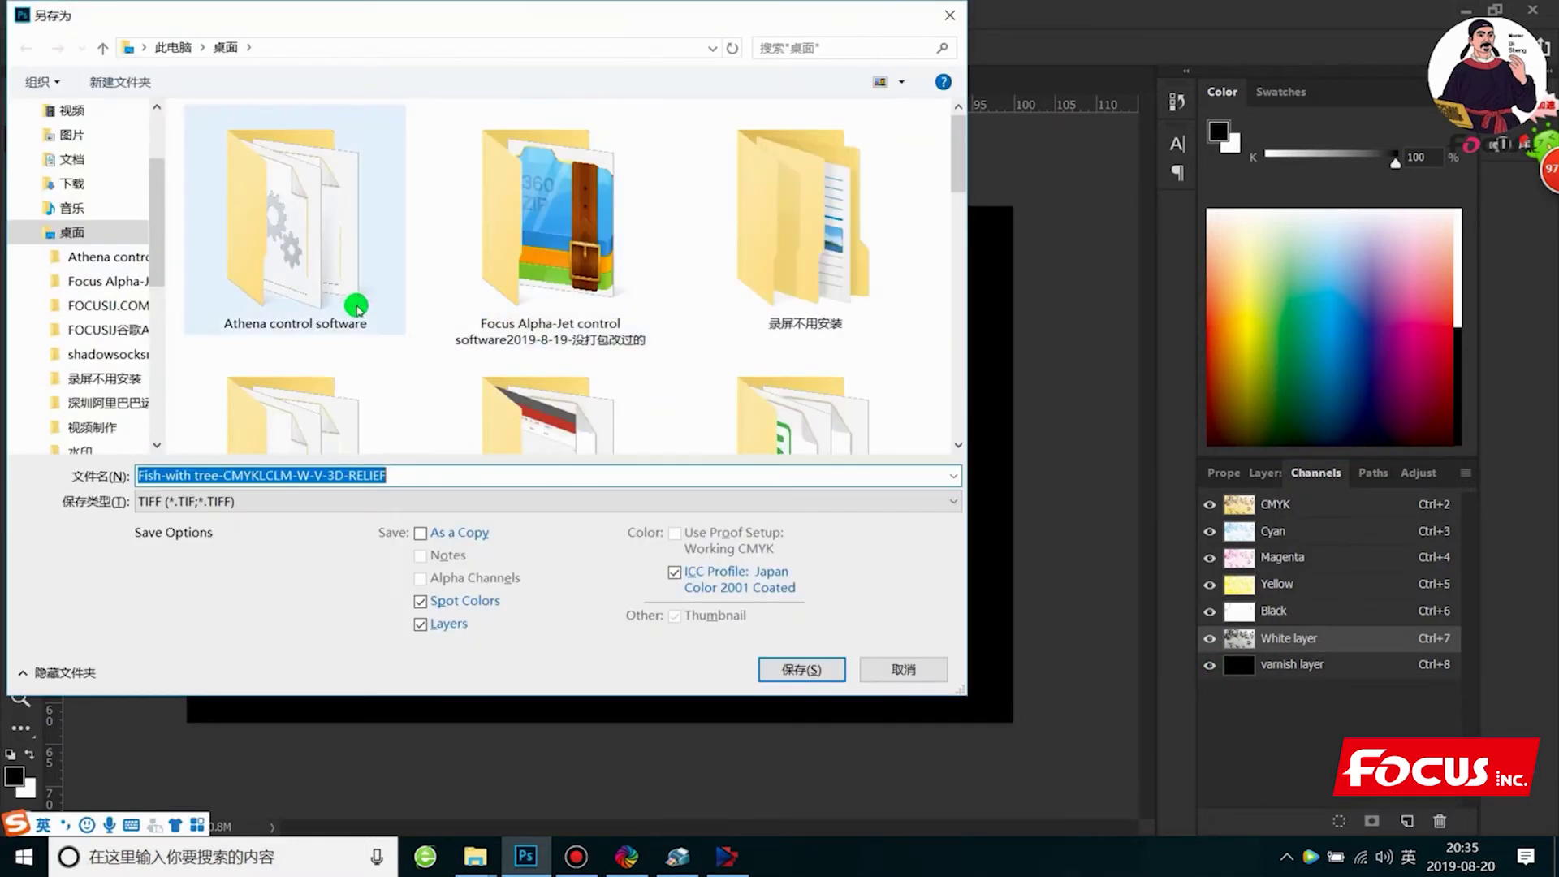
{"action": "left_click_drag", "start_coordinate": [402, 480], "coordinate": [324, 479]}
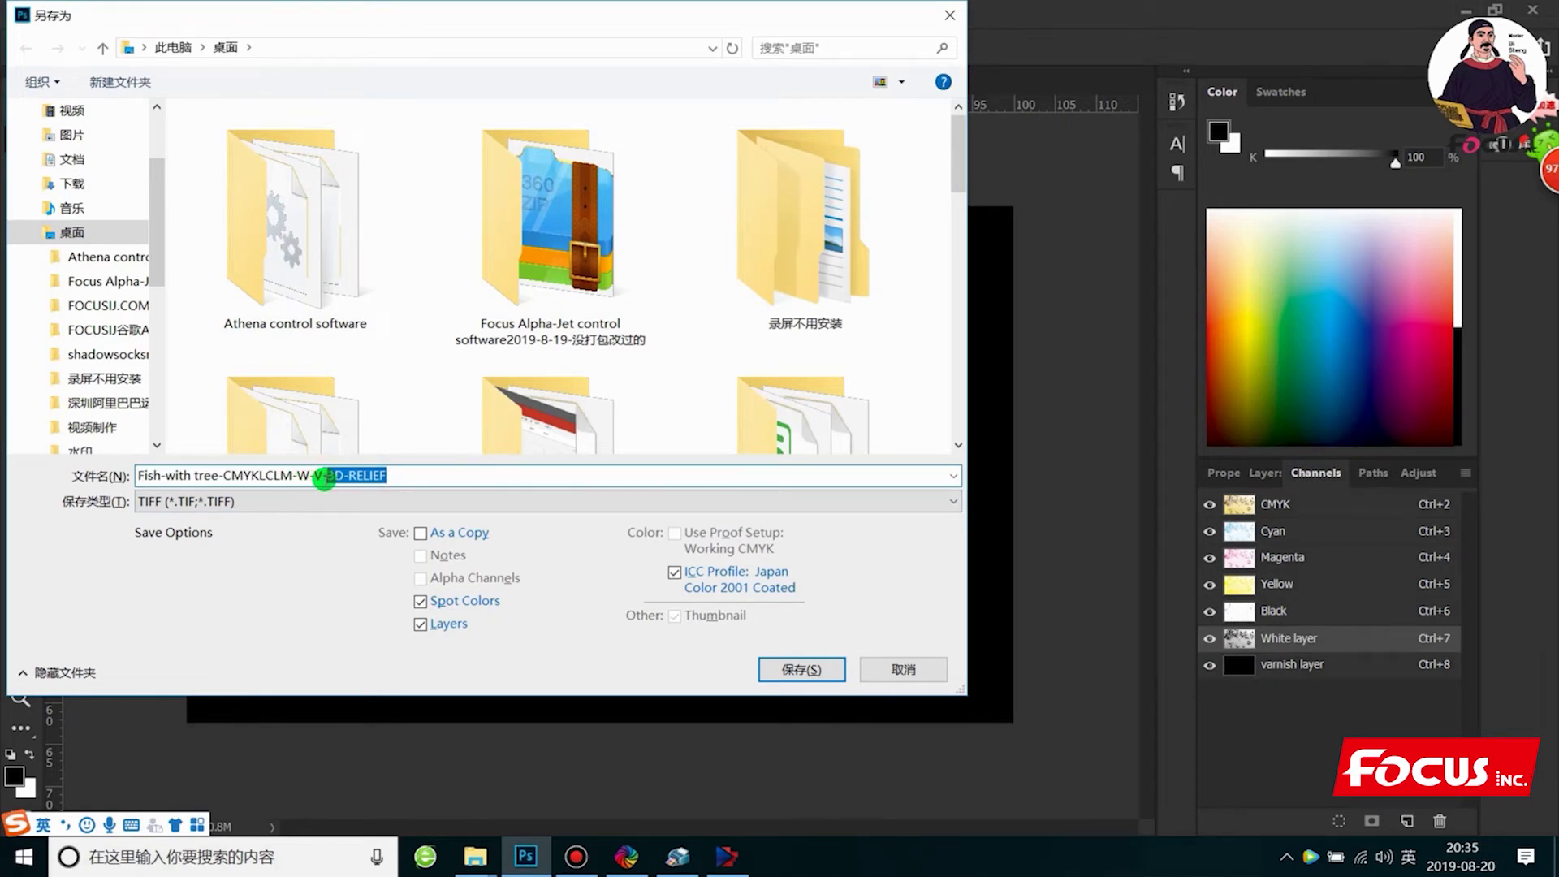
{"action": "key", "text": "BackSpace"}
{"action": "type", "text": "gr"}
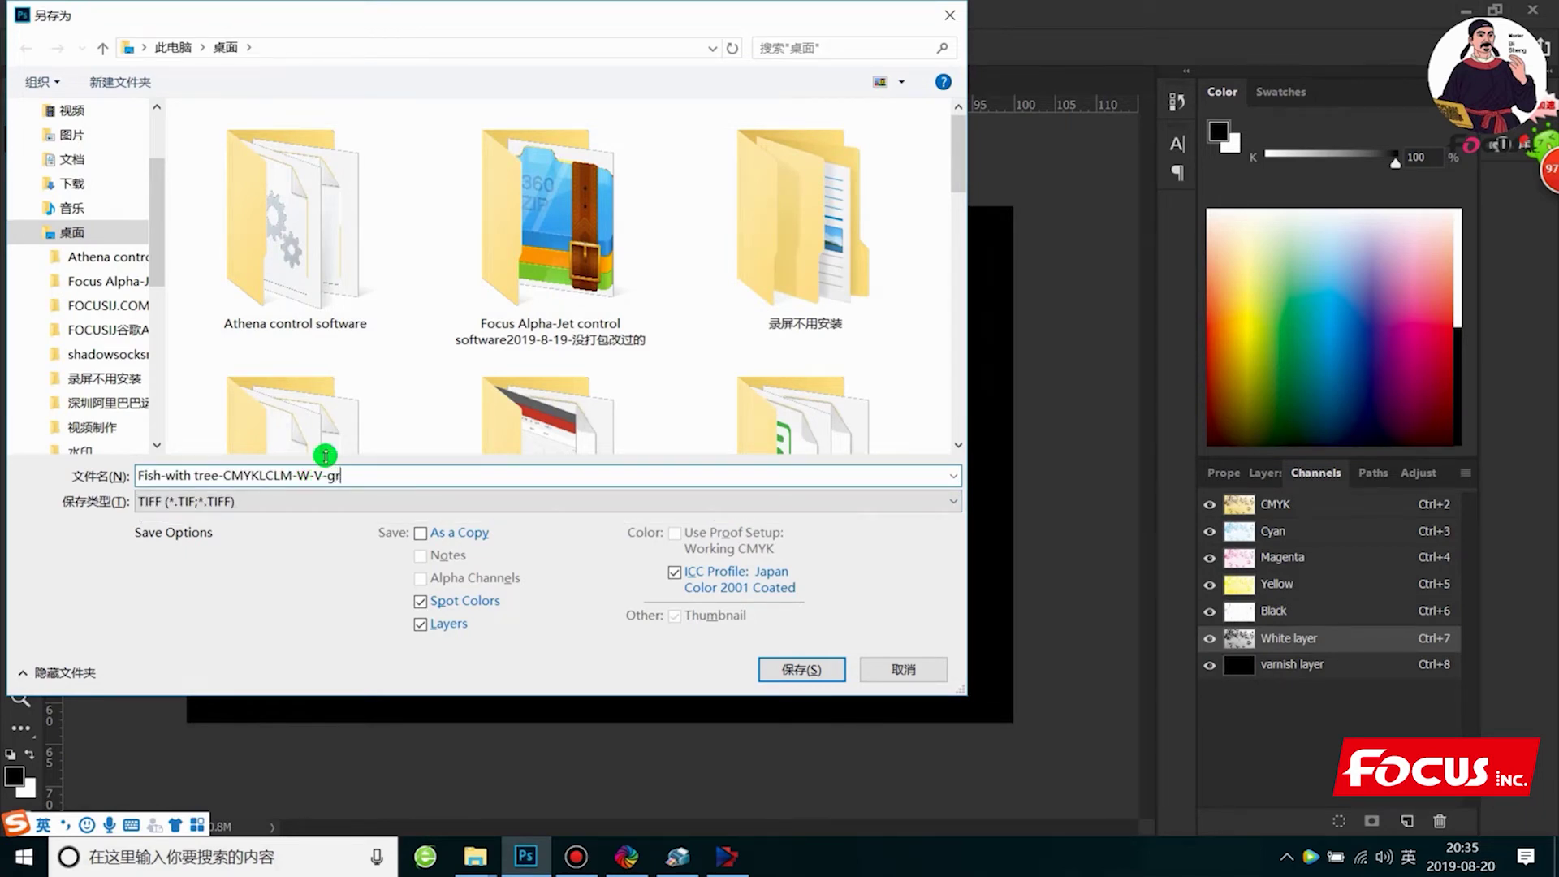
{"action": "type", "text": "at"}
{"action": "left_click", "coordinate": [800, 671]}
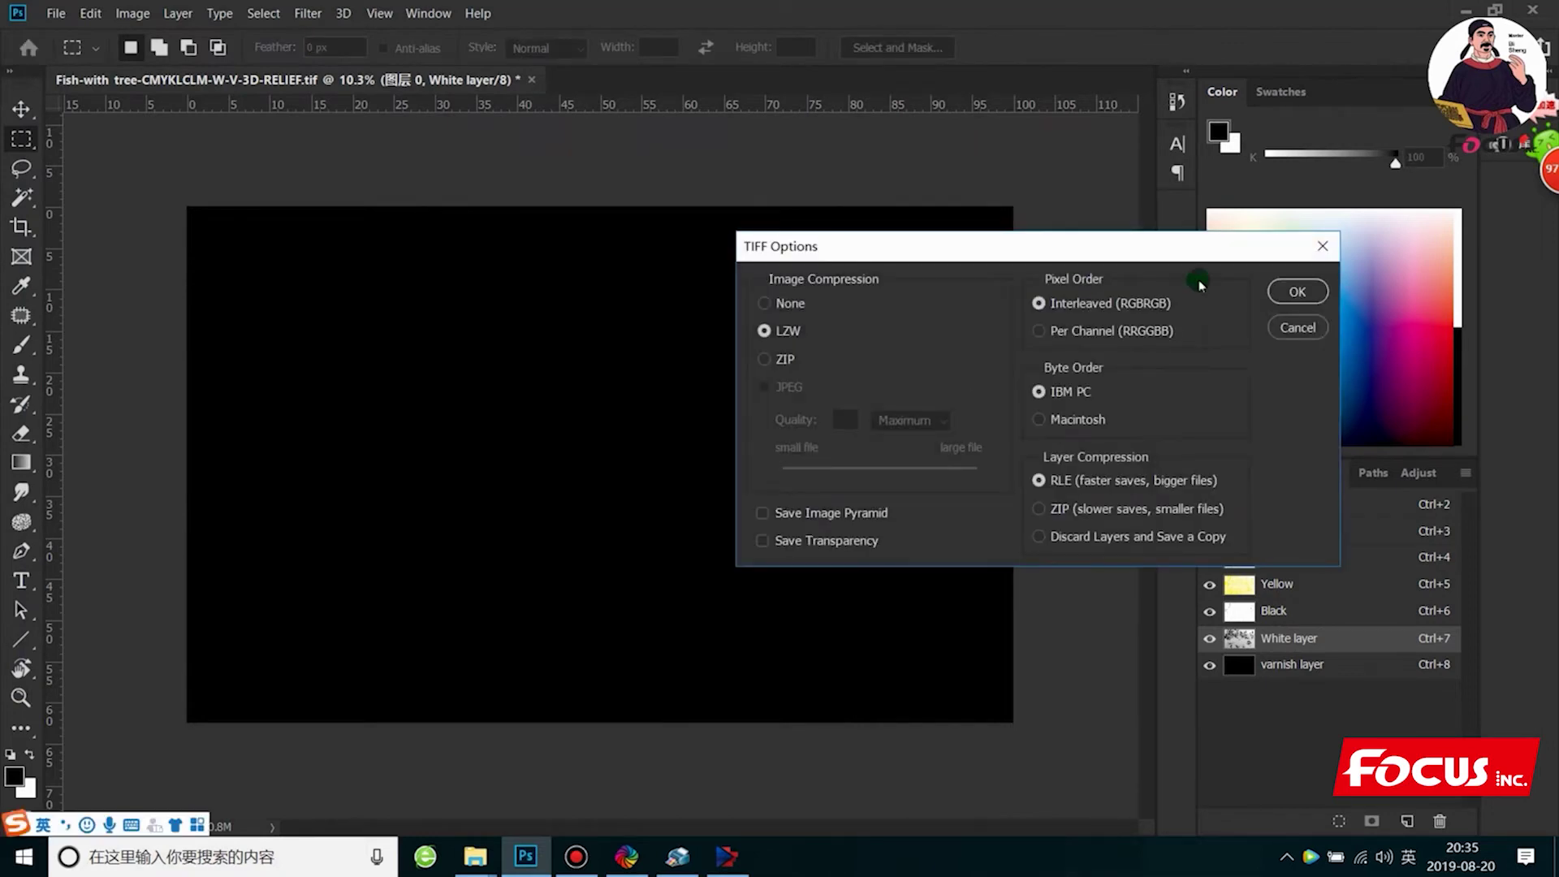
{"action": "left_click", "coordinate": [1297, 291]}
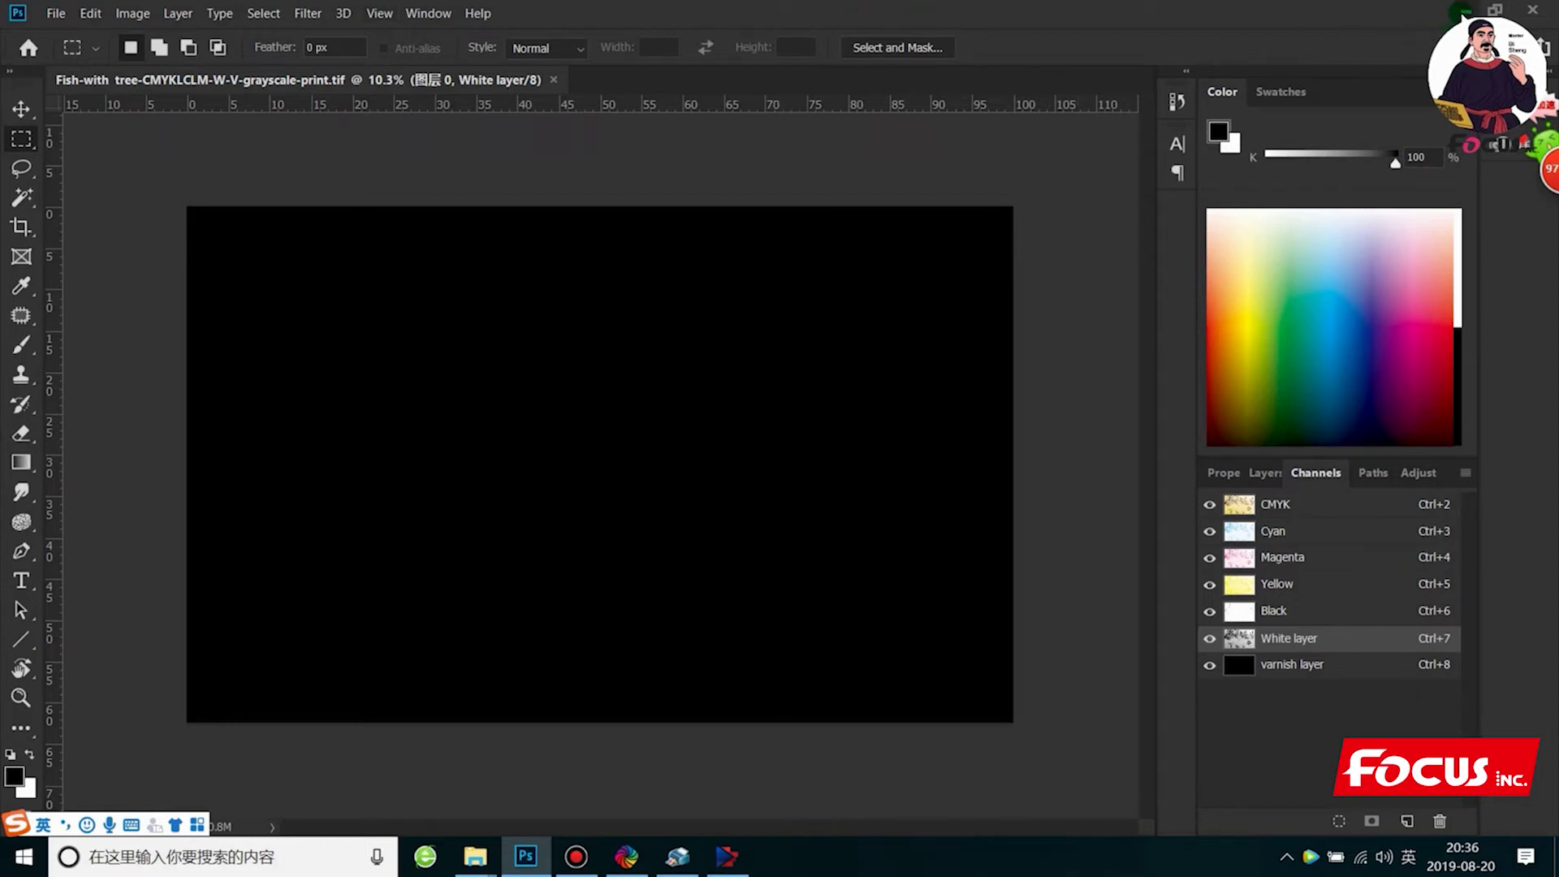
Minimize the image editor and refresh the desktop
{"action": "left_click", "coordinate": [1462, 11]}
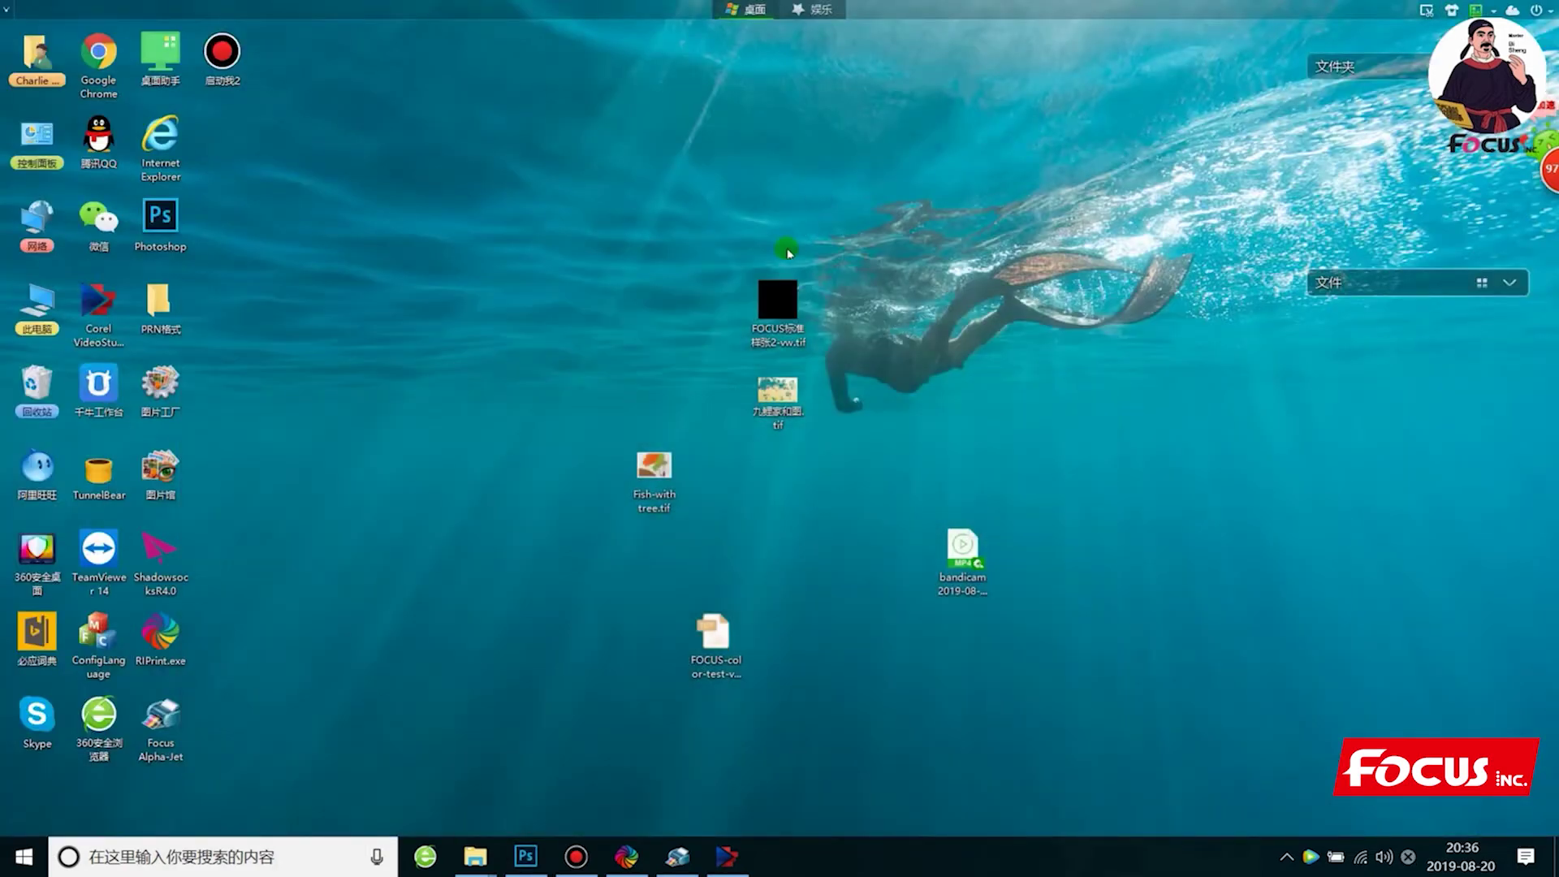
{"action": "right_click", "coordinate": [398, 380]}
{"action": "left_click", "coordinate": [463, 447]}
{"action": "right_click", "coordinate": [411, 373]}
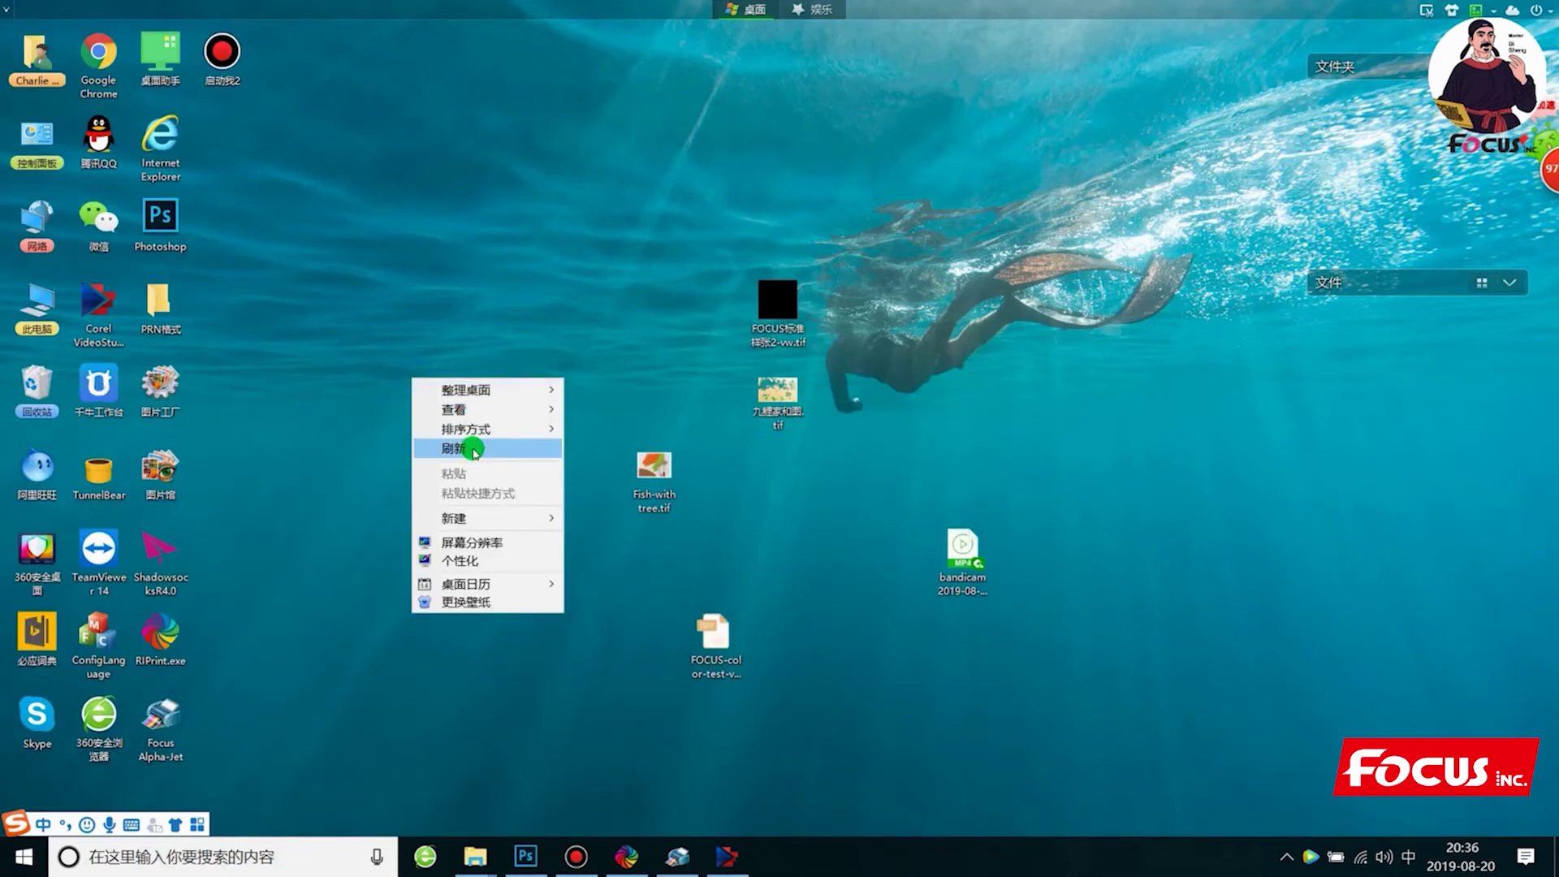
{"action": "left_click", "coordinate": [477, 445]}
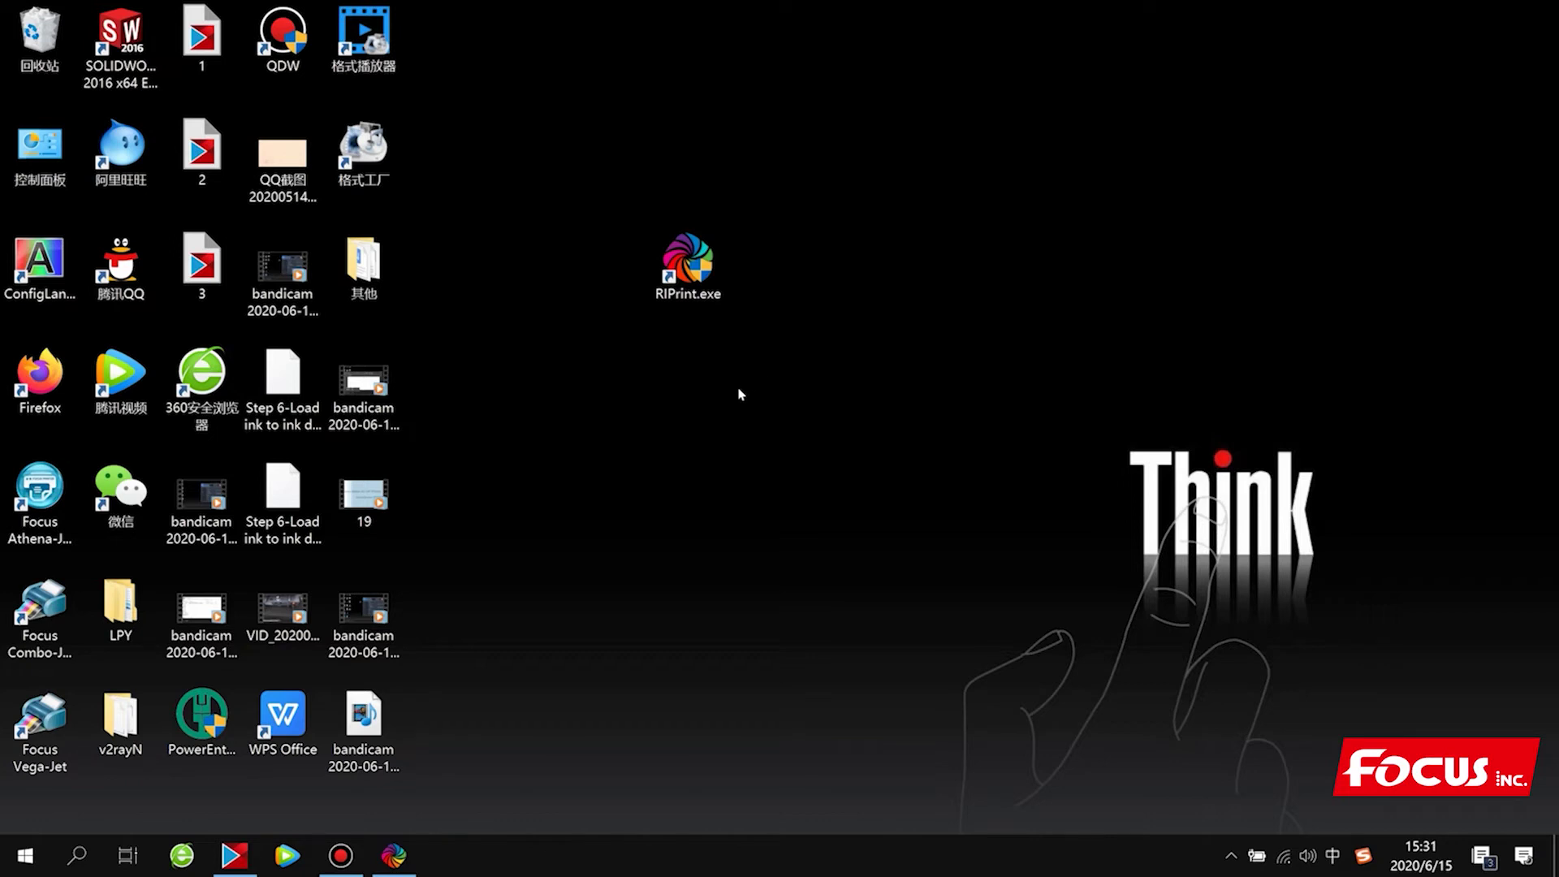
Switch to RIPrint and check in the printer settings that EPS-XP600-UV is the default printer
{"action": "double_click", "coordinate": [698, 275]}
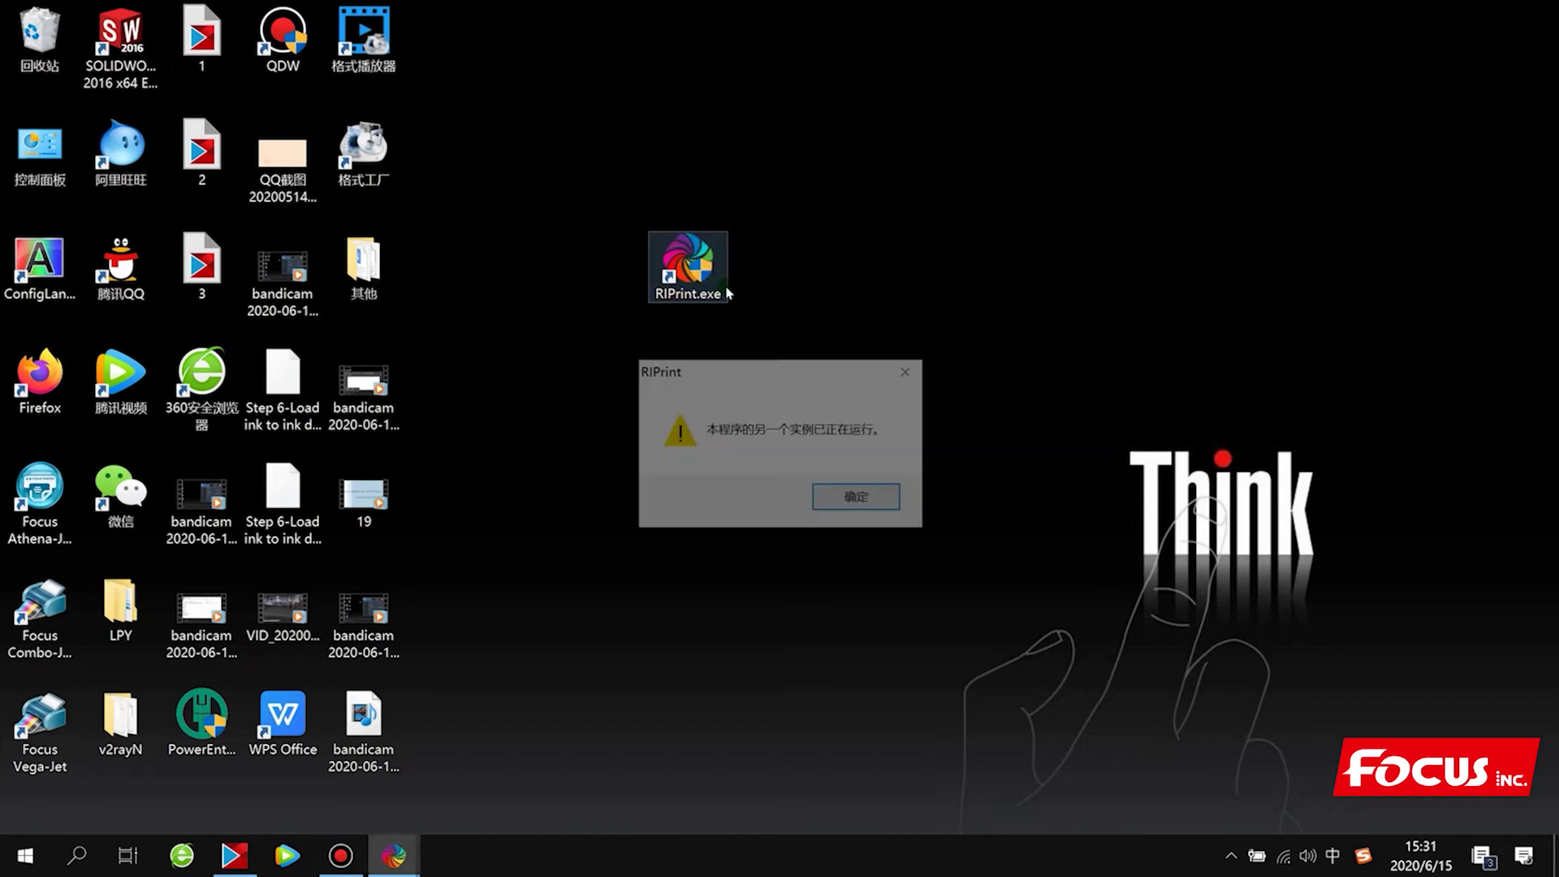
{"action": "left_click", "coordinate": [842, 505]}
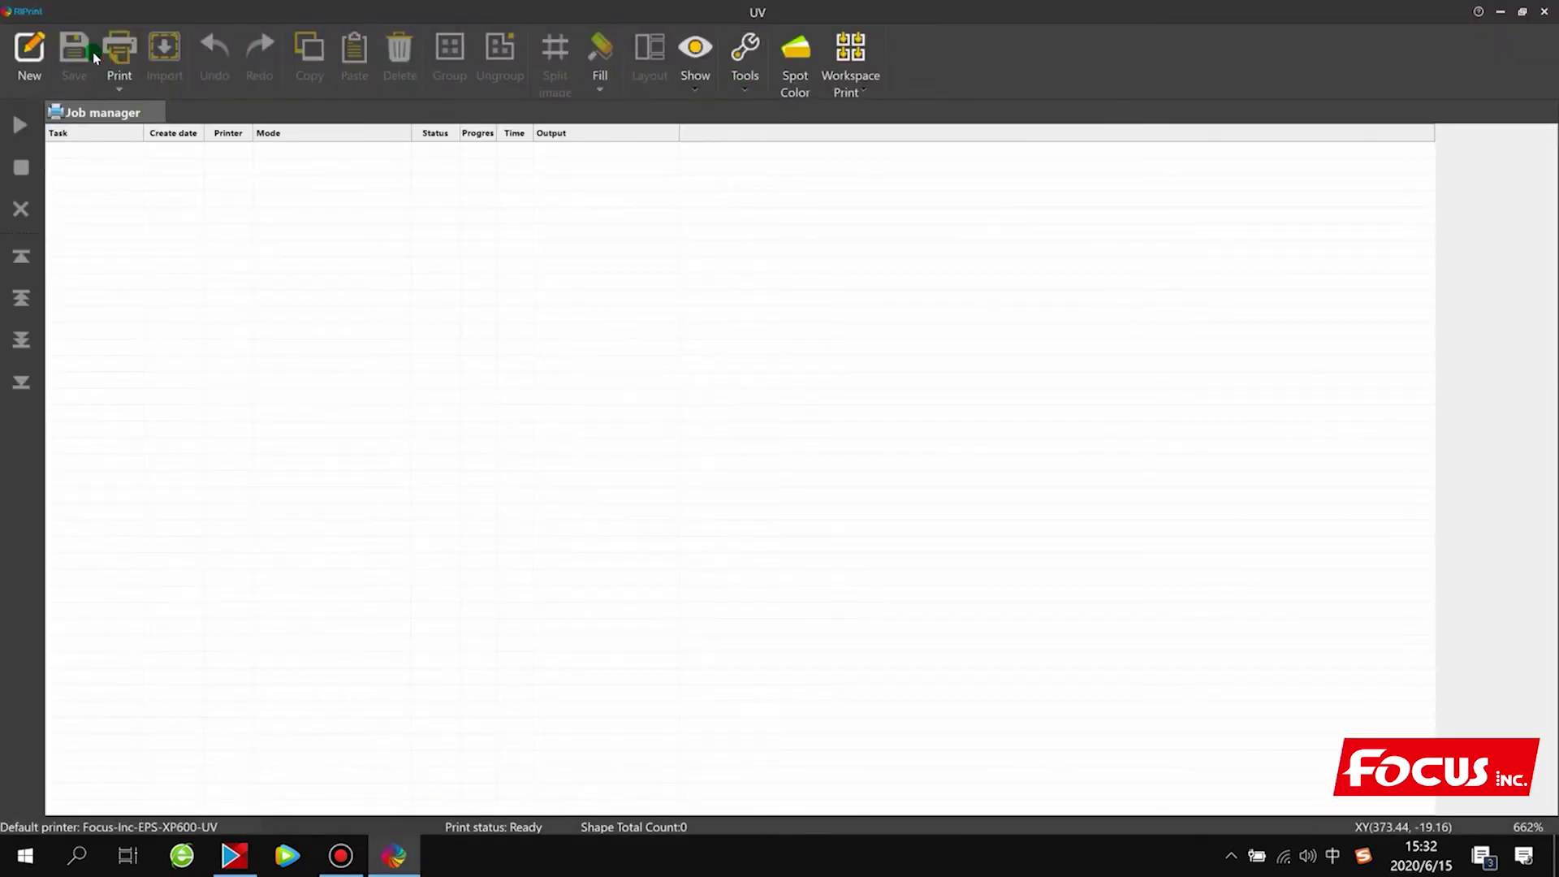
{"action": "left_click", "coordinate": [19, 11]}
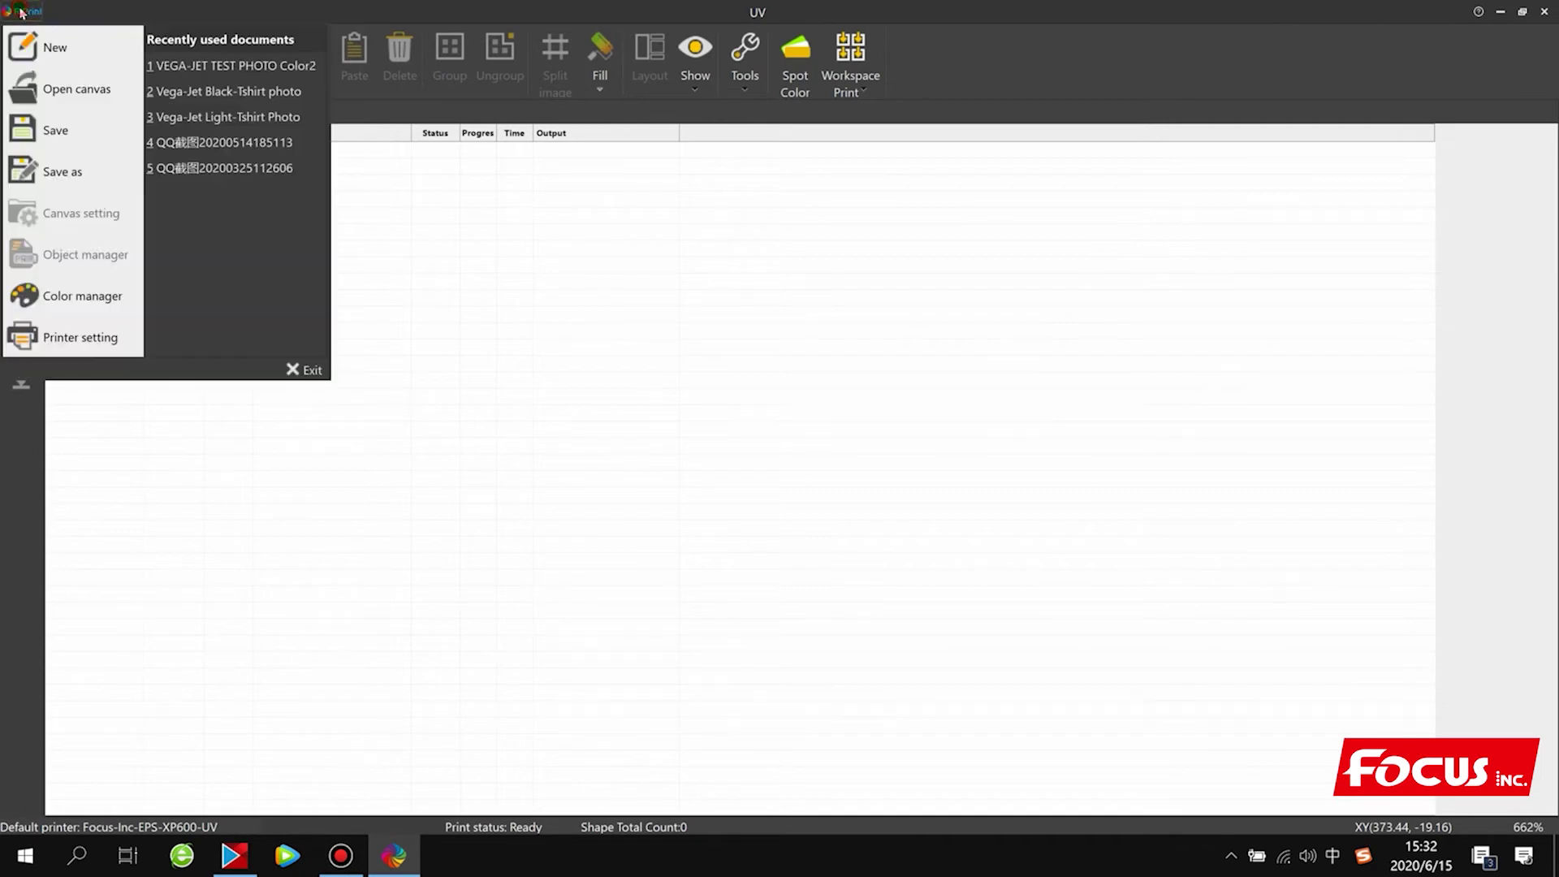
{"action": "left_click", "coordinate": [71, 336]}
{"action": "left_click", "coordinate": [621, 317]}
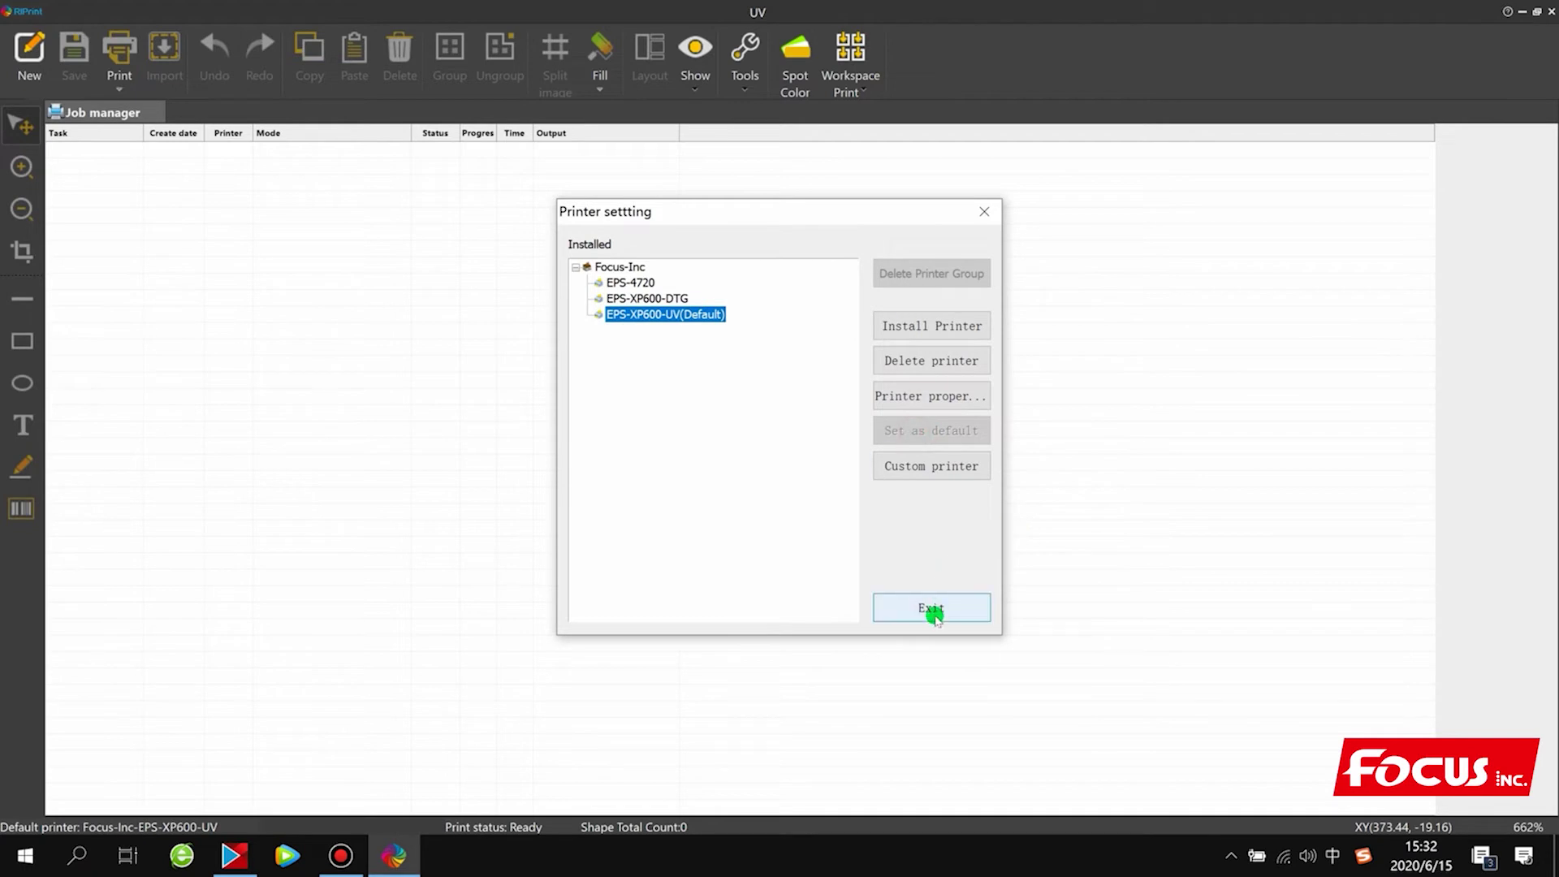
{"action": "left_click", "coordinate": [932, 611]}
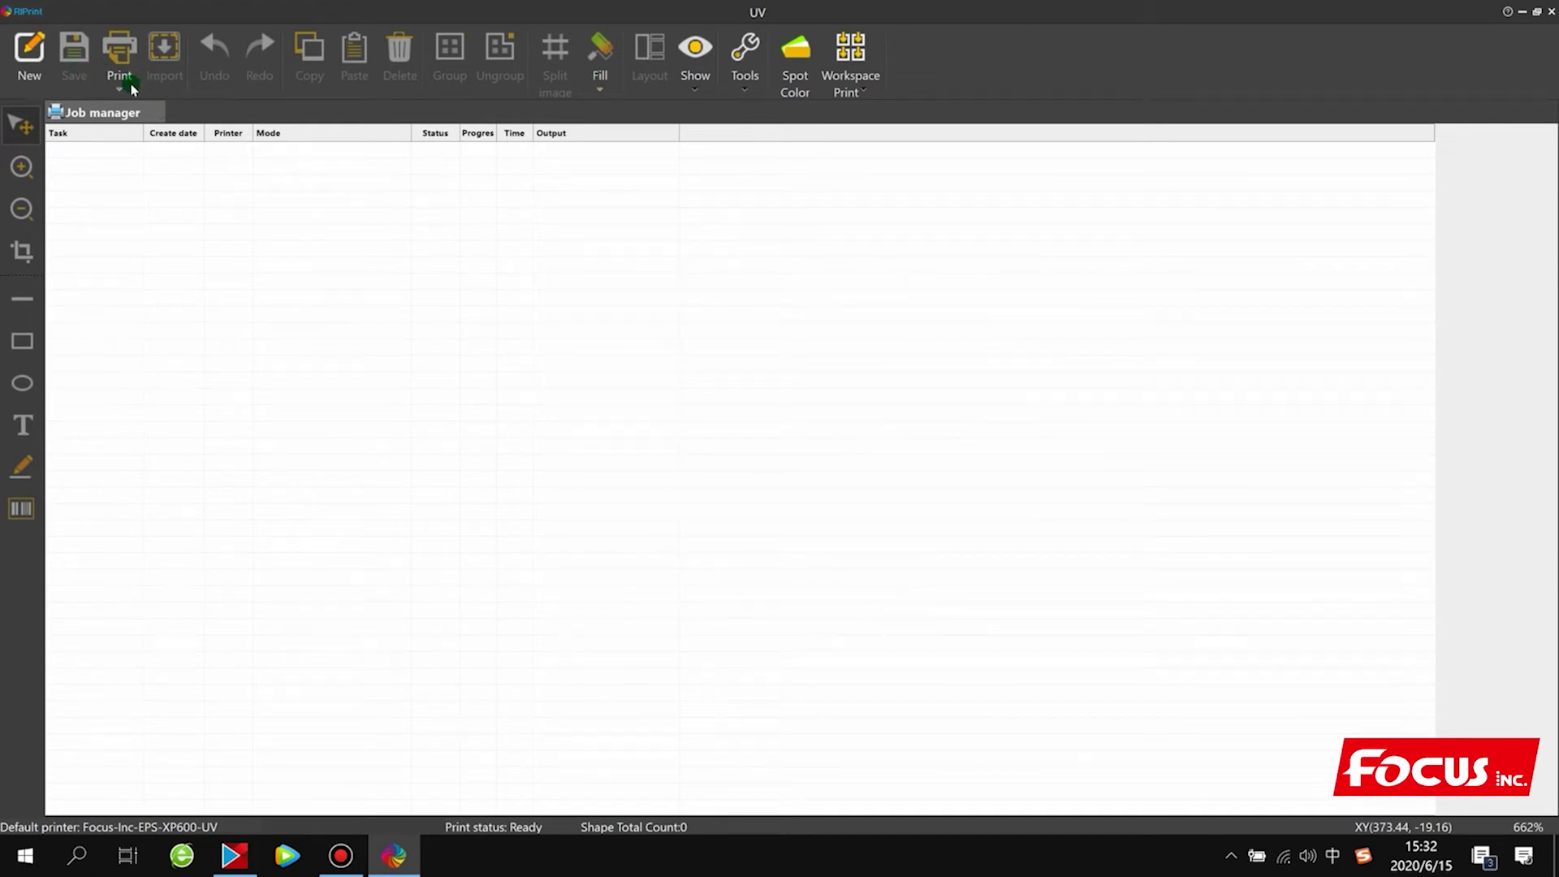
Create a new canvas and import the COMBO-JET TEST PHOTO C-W-V TIFF from the 4-Test prn file folder at original size
{"action": "left_click", "coordinate": [31, 50]}
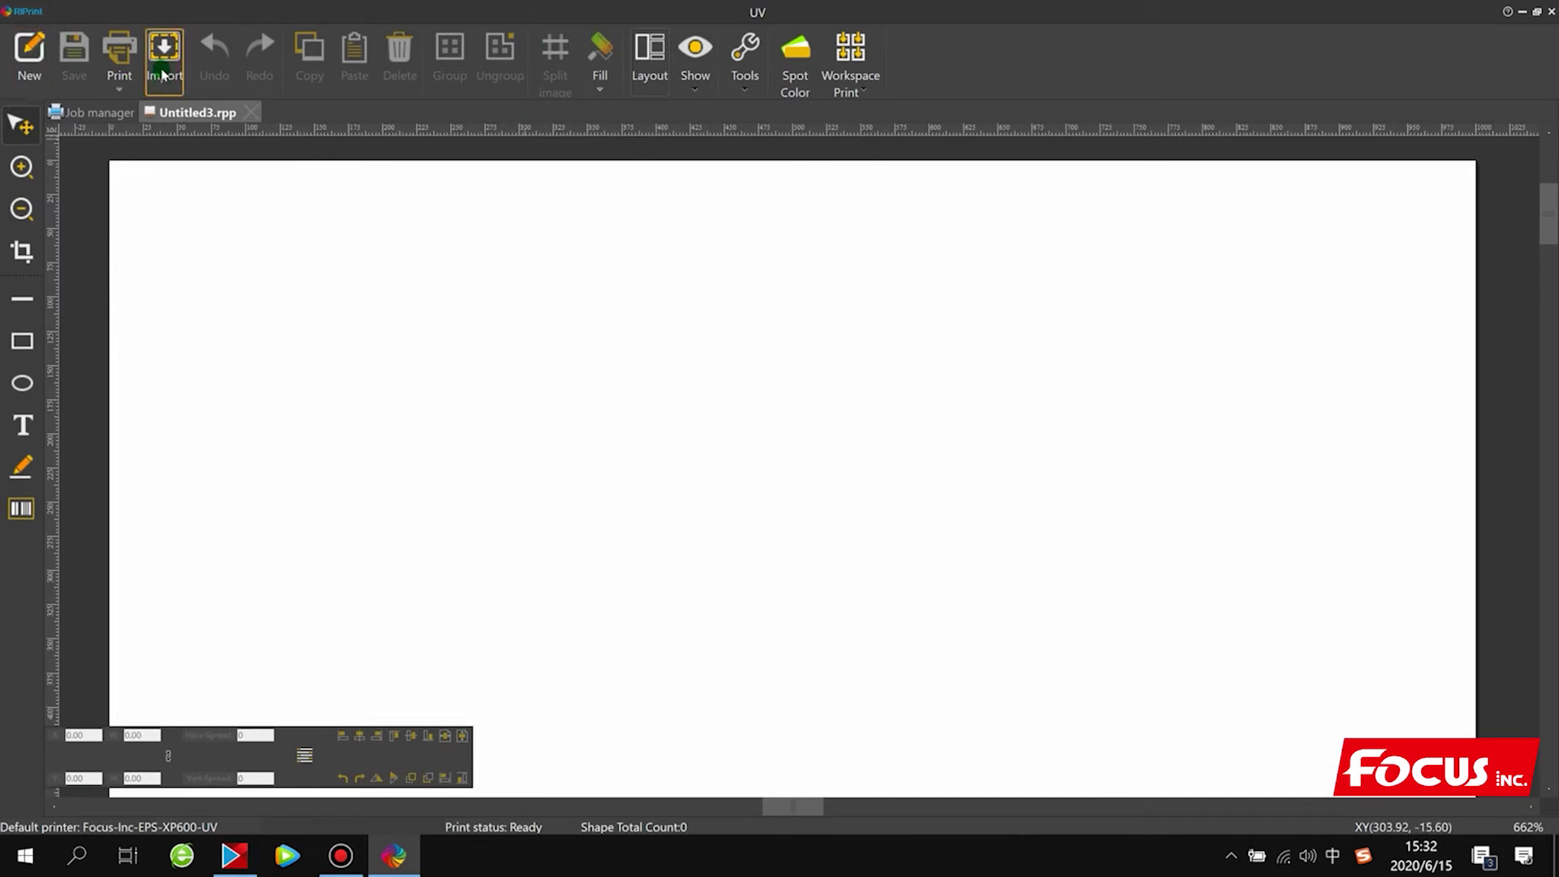
{"action": "left_click", "coordinate": [162, 69]}
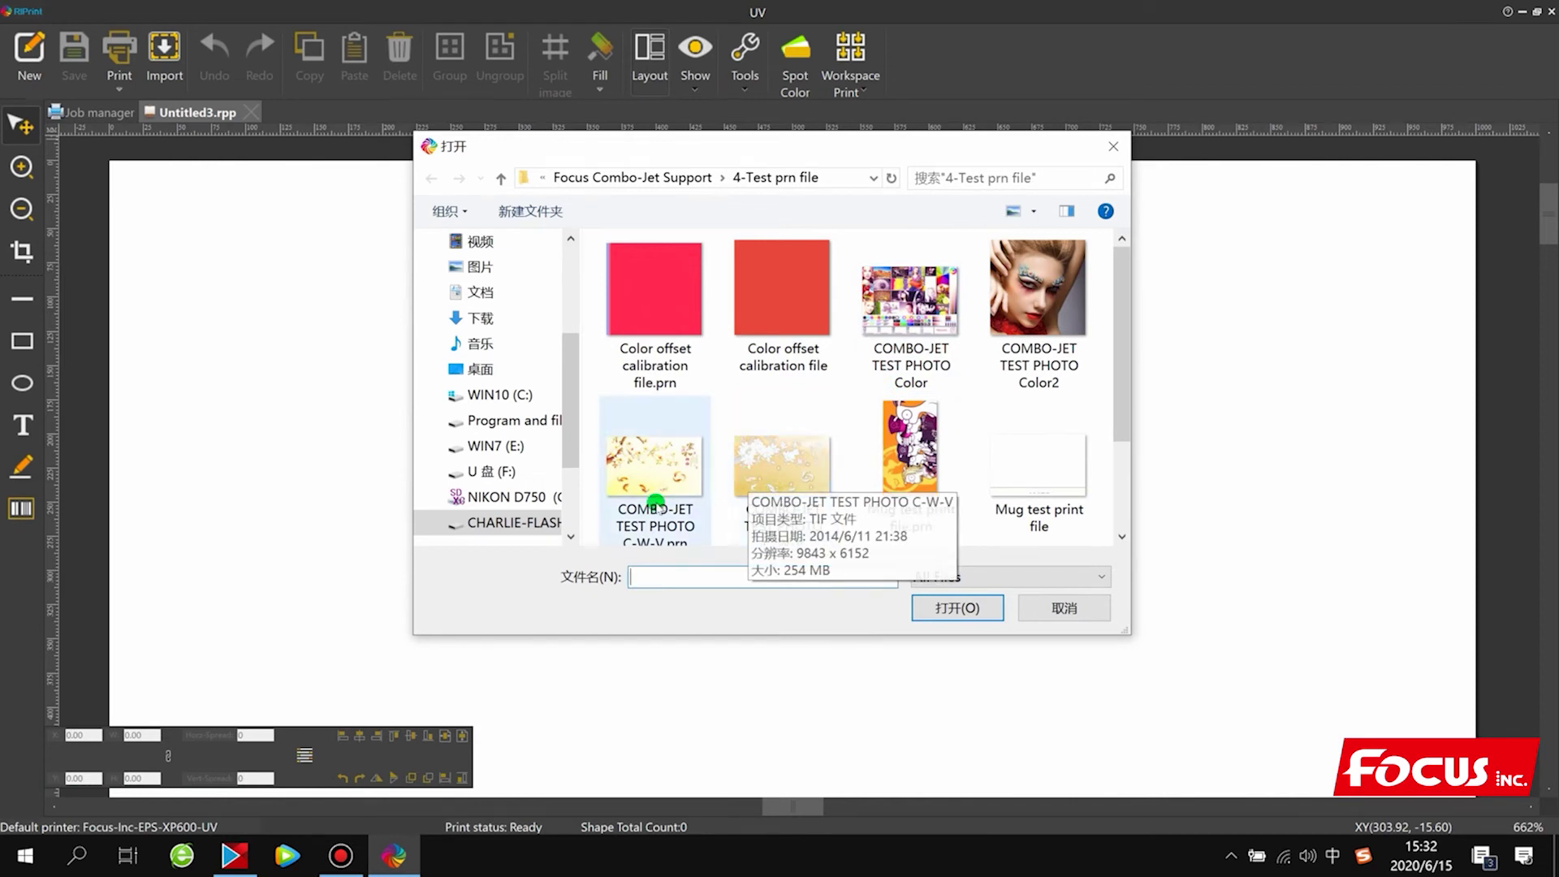
{"action": "left_click", "coordinate": [810, 497]}
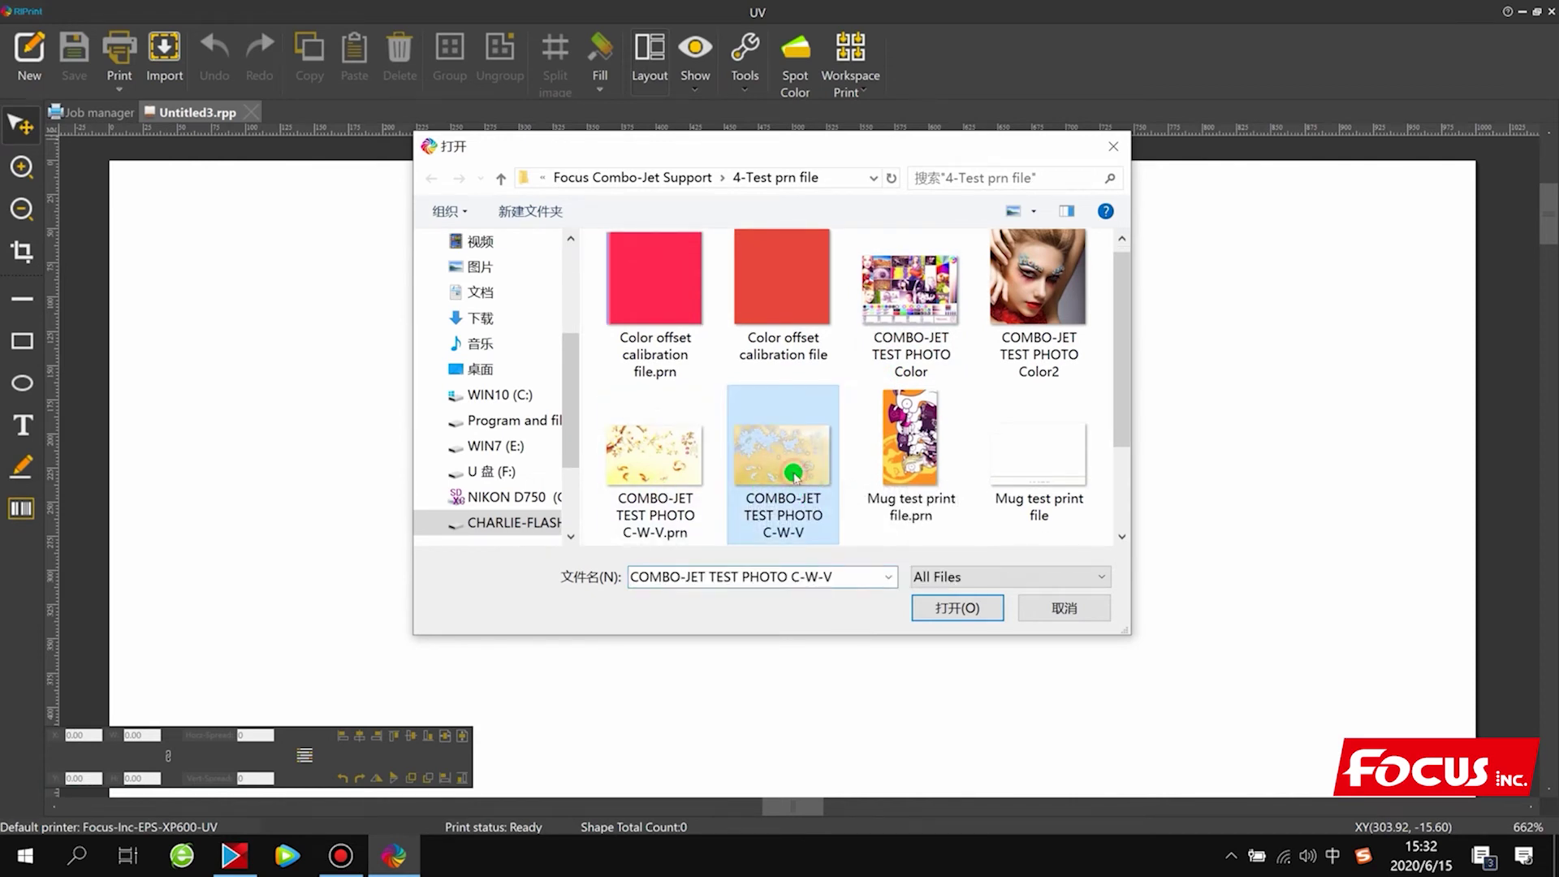
{"action": "scroll", "coordinate": [794, 475], "scroll_direction": "down", "scroll_amount": 3}
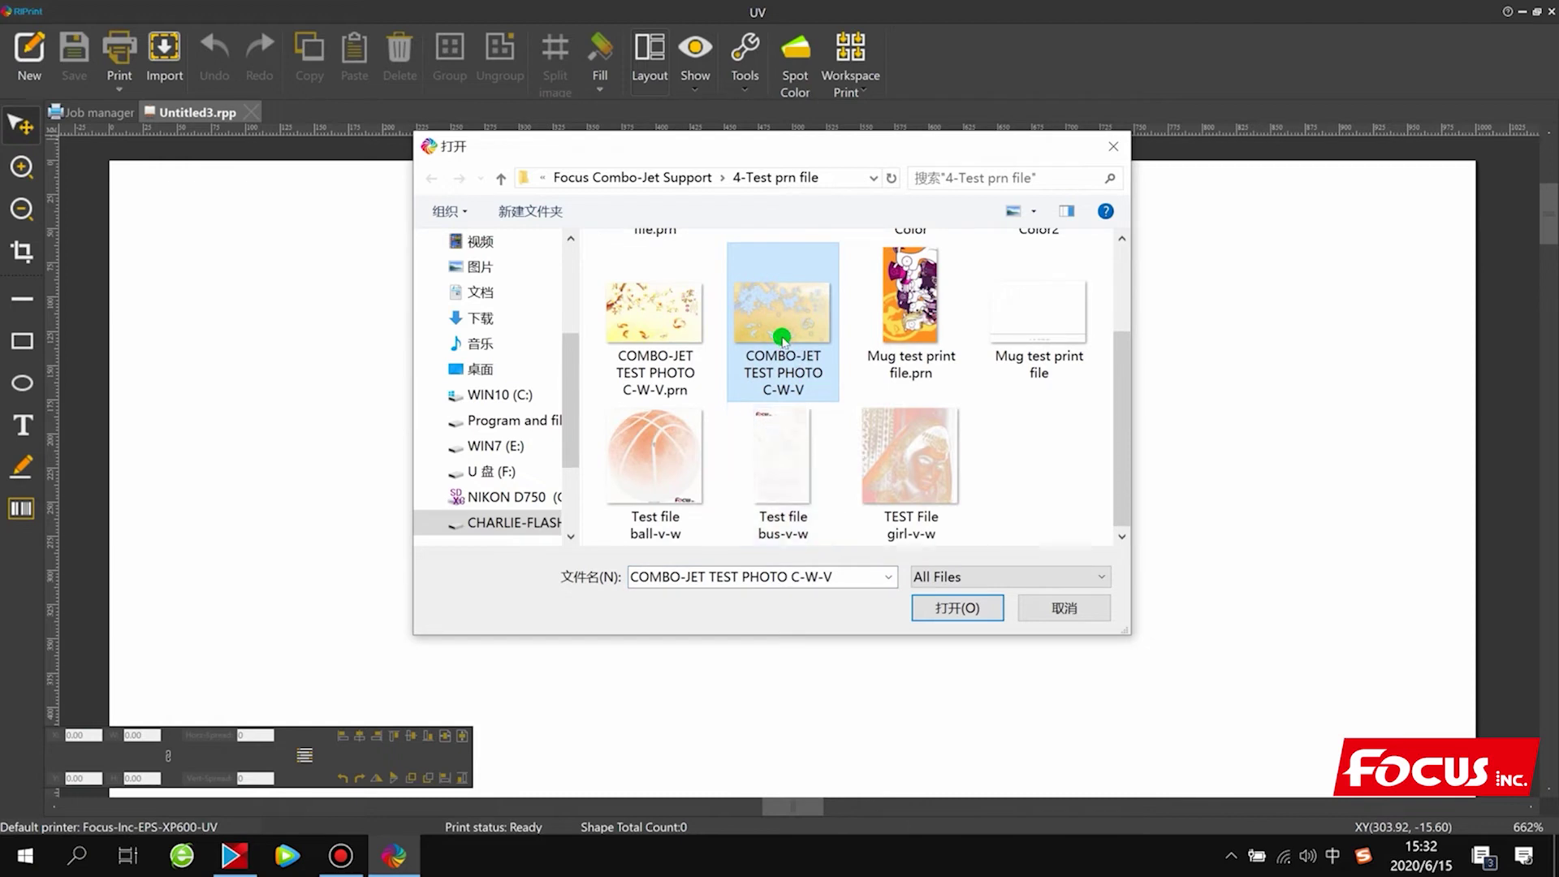
{"action": "mouse_move", "coordinate": [782, 339]}
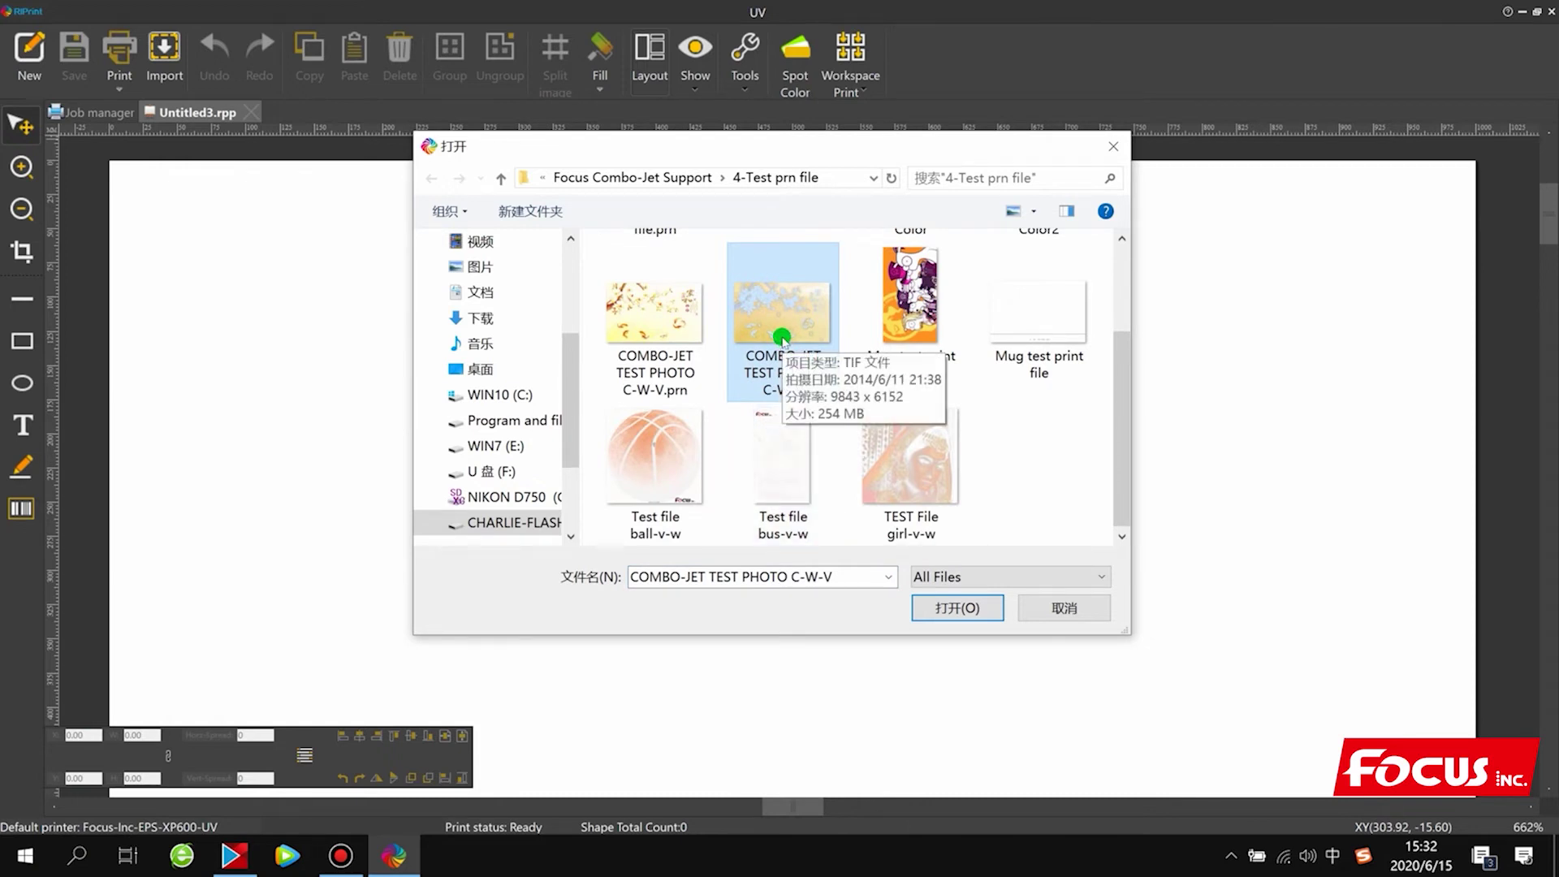
{"action": "left_click", "coordinate": [934, 604]}
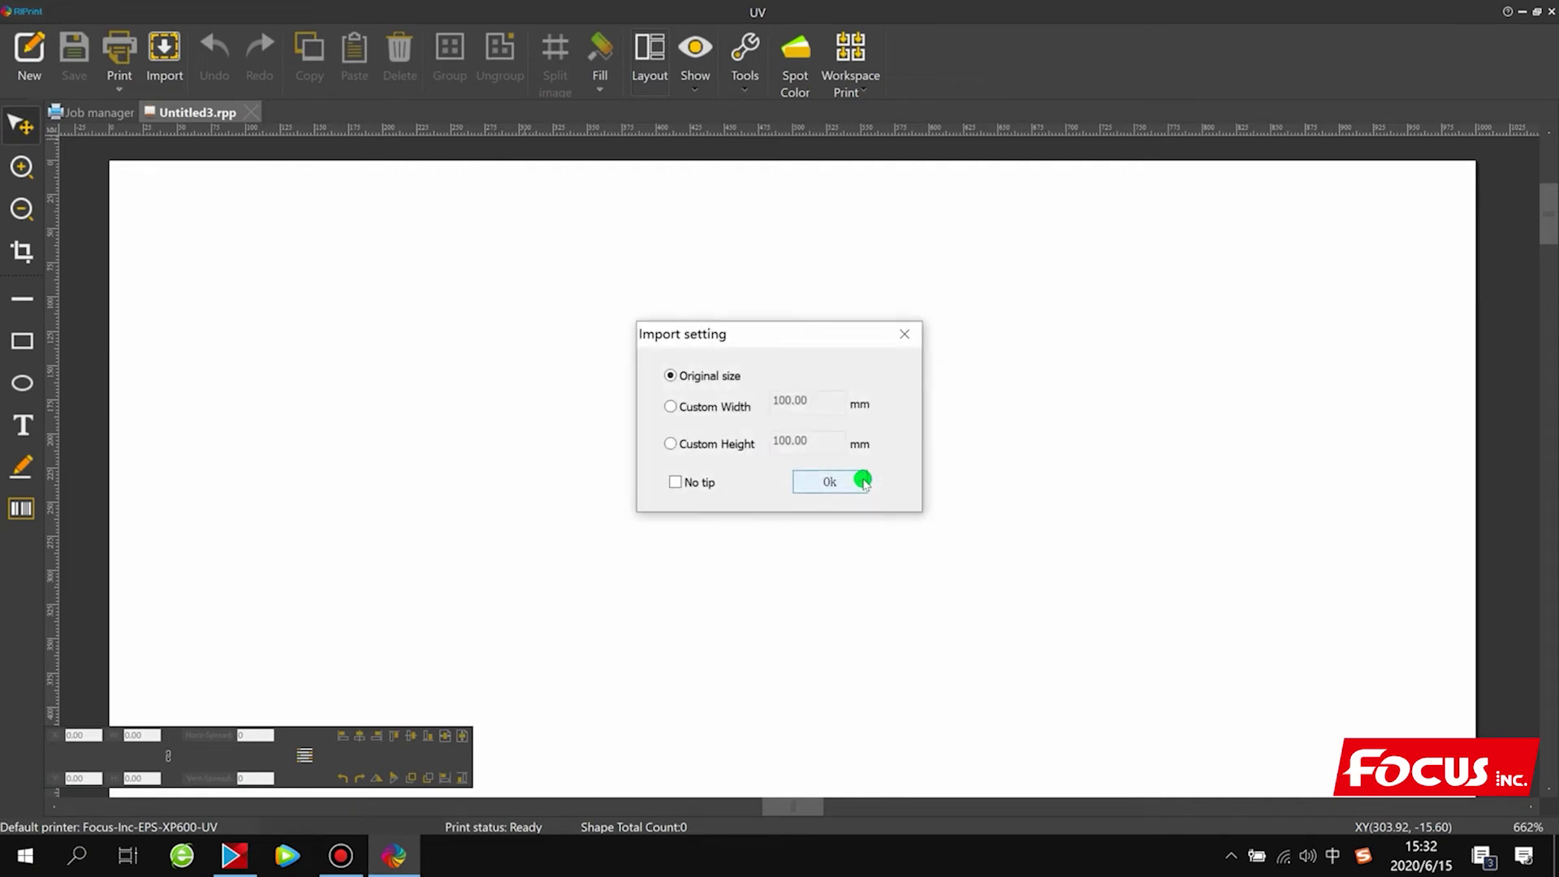
{"action": "left_click", "coordinate": [837, 482]}
Set the imported image's output width to 300 mm with the aspect ratio constrained
{"action": "right_click", "coordinate": [682, 414]}
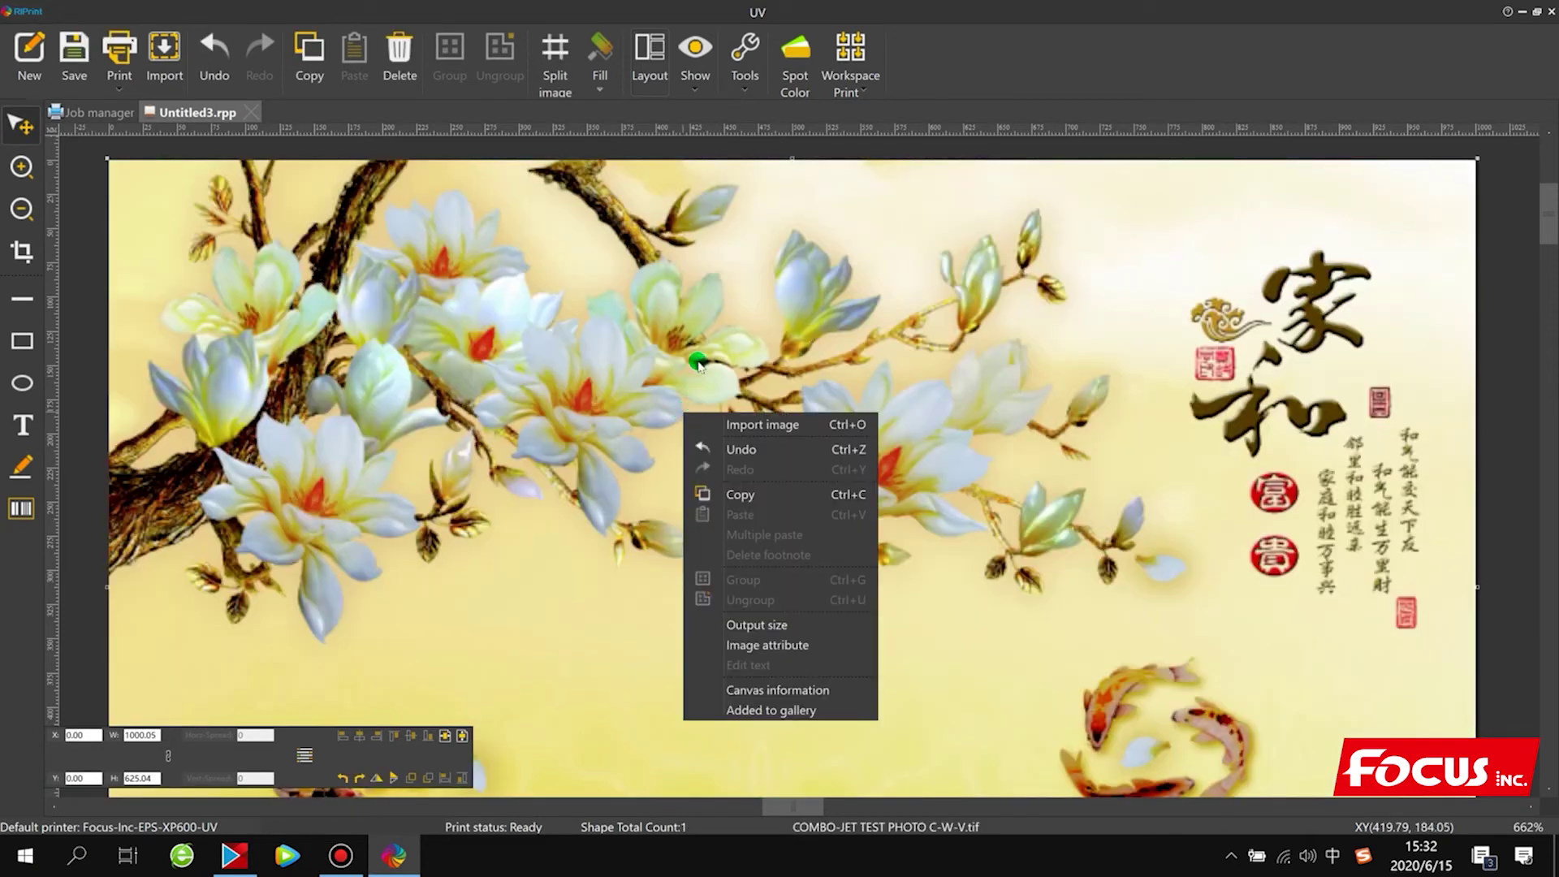
{"action": "right_click", "coordinate": [694, 319]}
{"action": "left_click", "coordinate": [771, 531]}
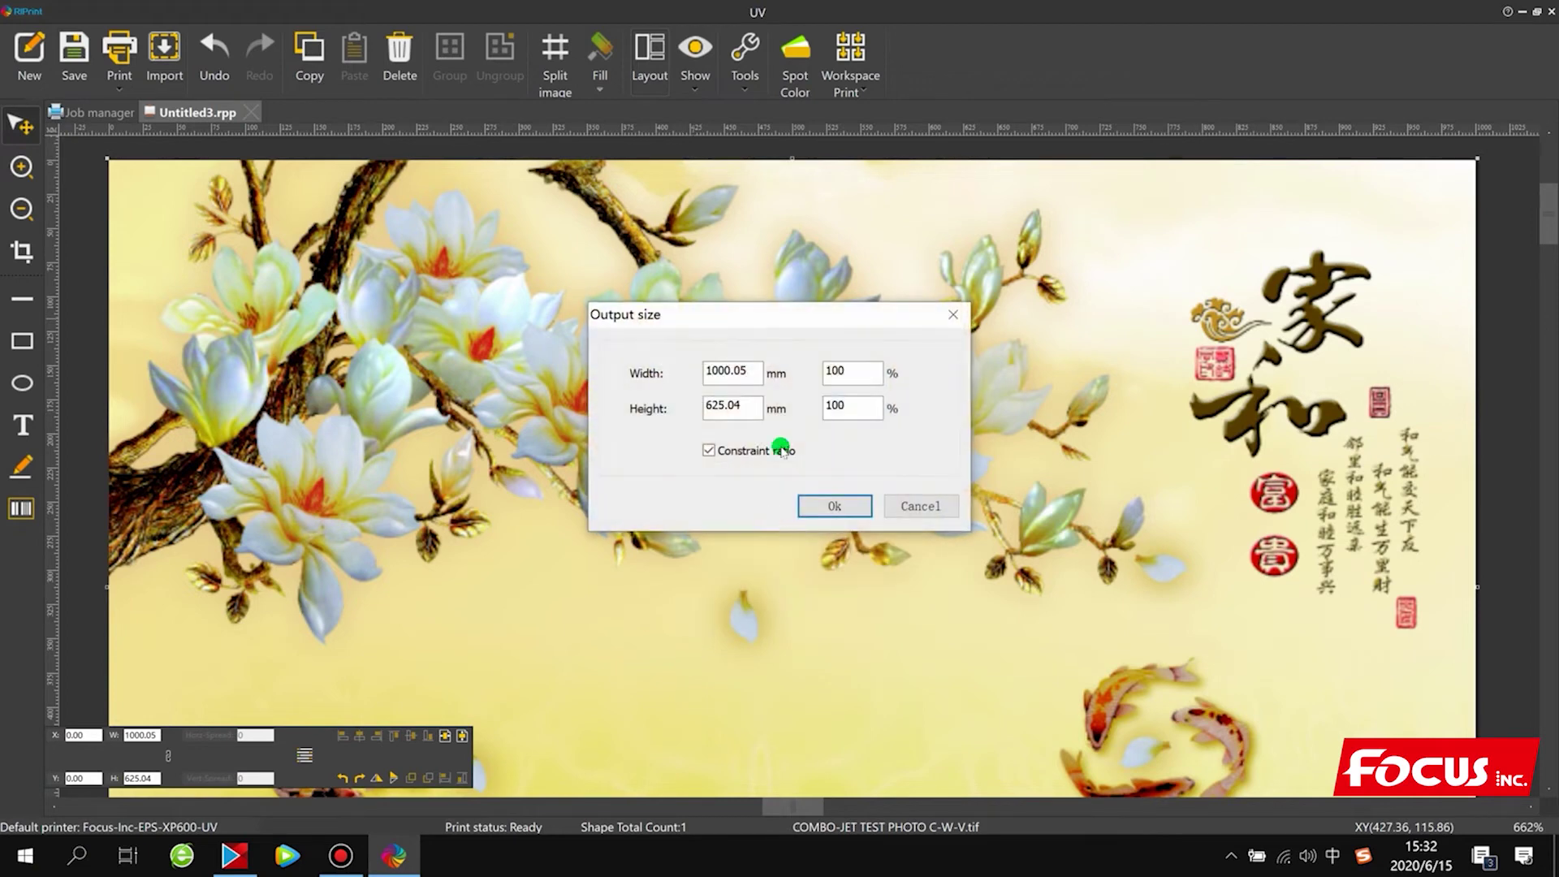
{"action": "double_click", "coordinate": [748, 370]}
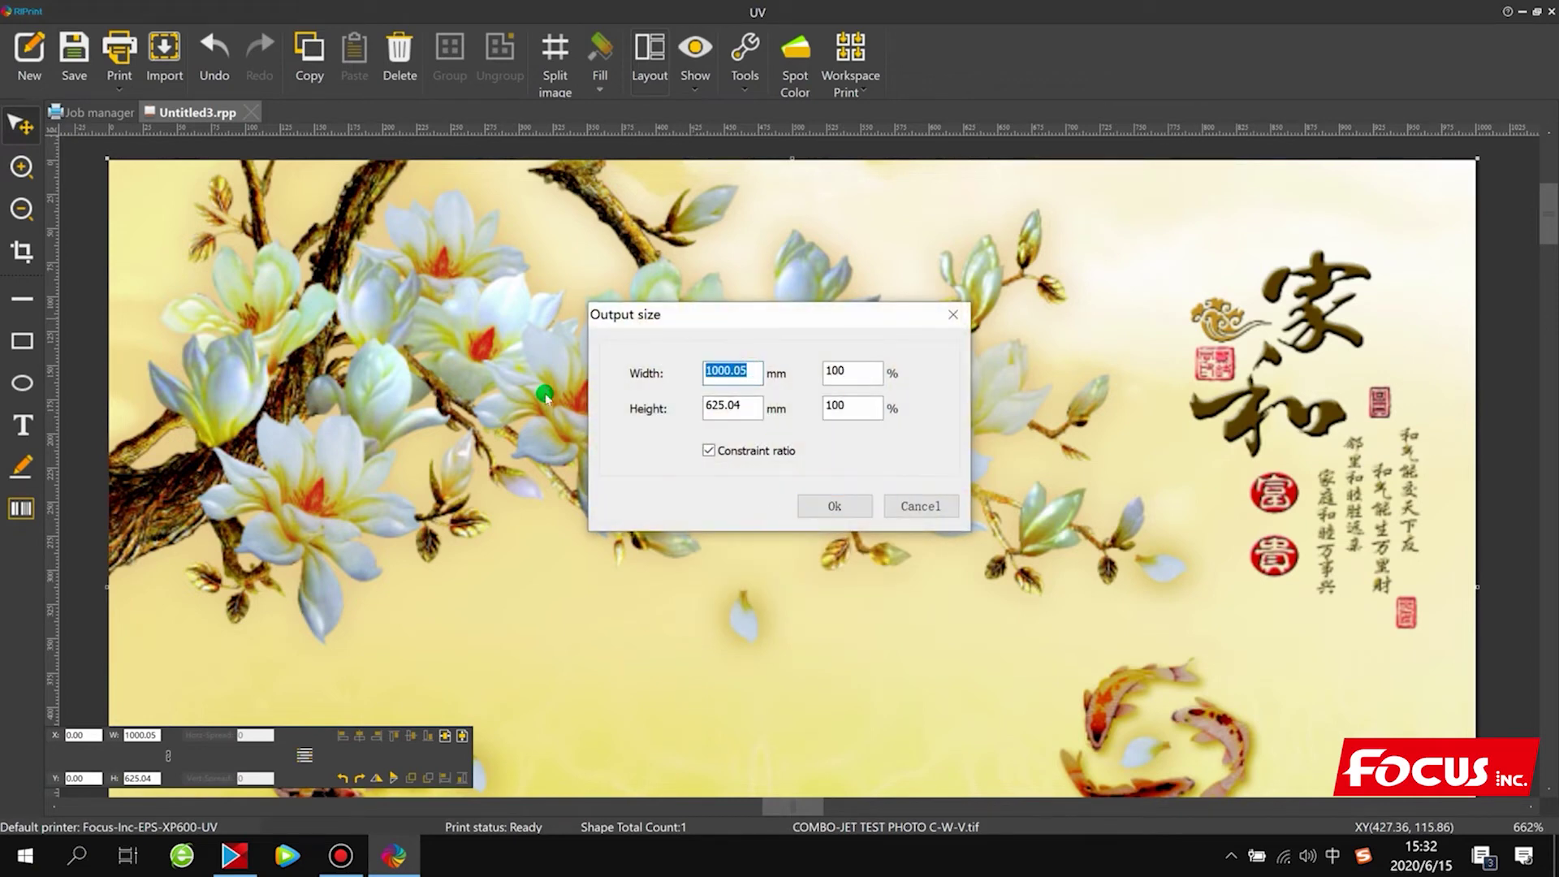
{"action": "type", "text": "300"}
{"action": "key", "text": "Return"}
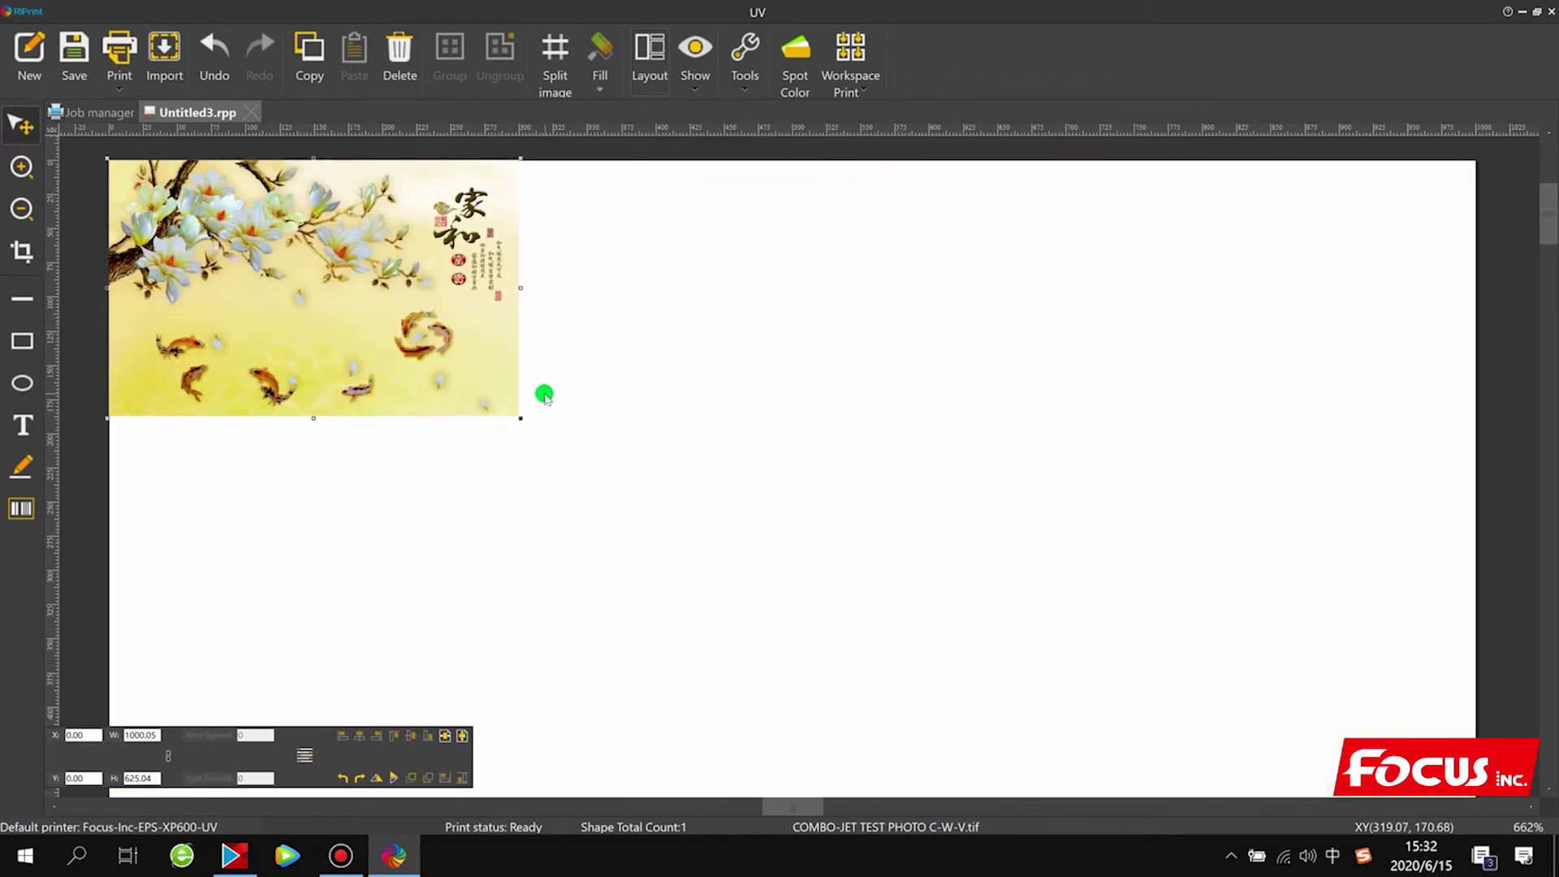
Review the image's output size and move the image on the canvas to about X 110.5 mm, Y 65.5 mm
{"action": "left_click_drag", "start_coordinate": [507, 315], "coordinate": [537, 350]}
{"action": "right_click", "coordinate": [536, 349]}
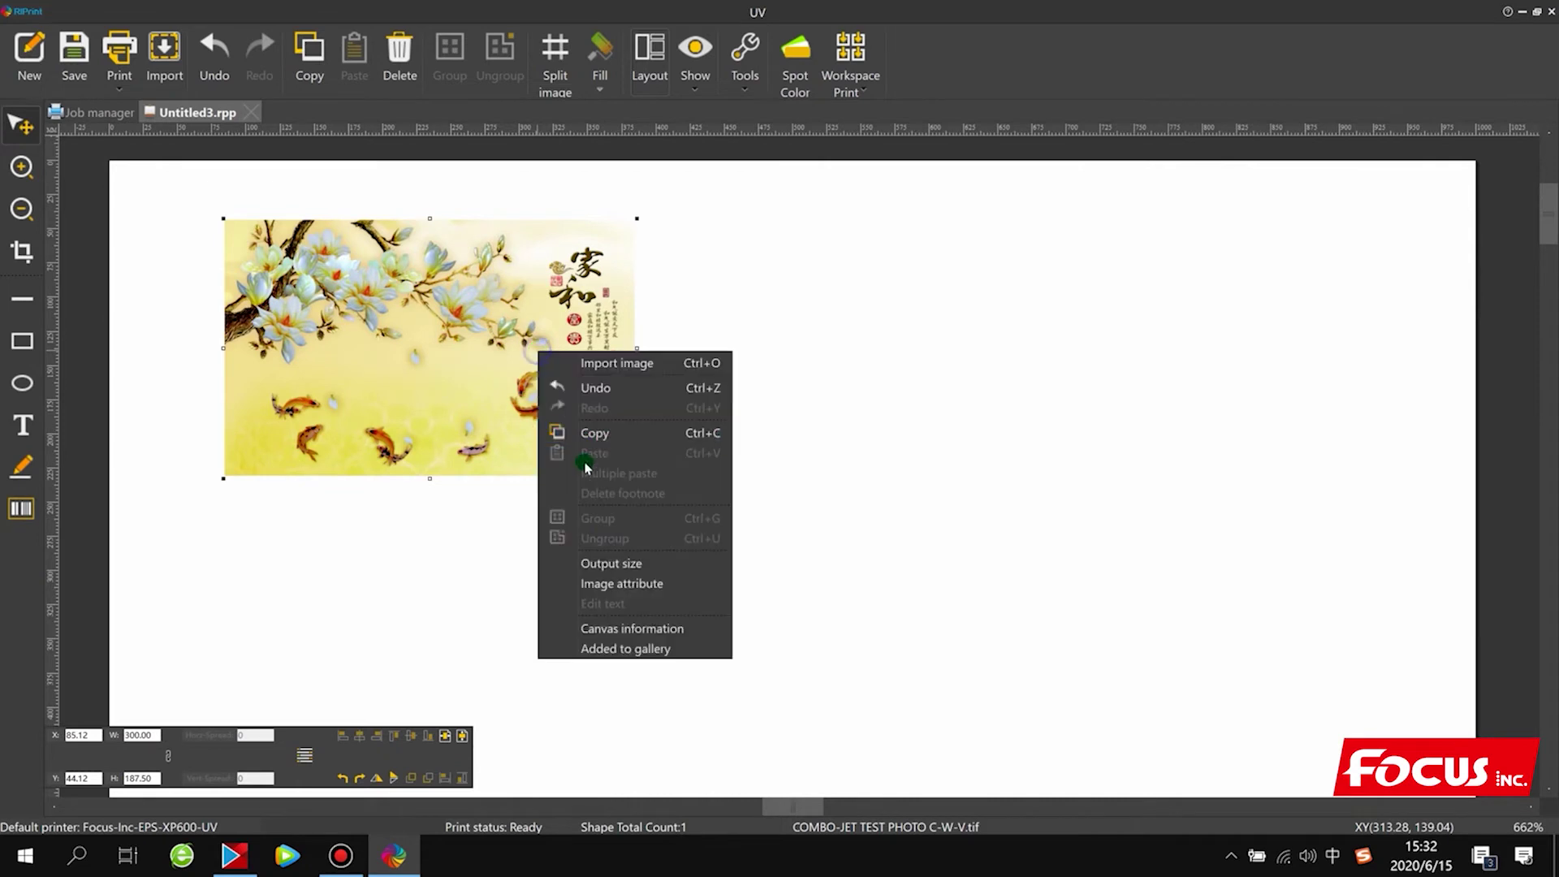
{"action": "left_click", "coordinate": [588, 560]}
{"action": "left_click", "coordinate": [828, 507]}
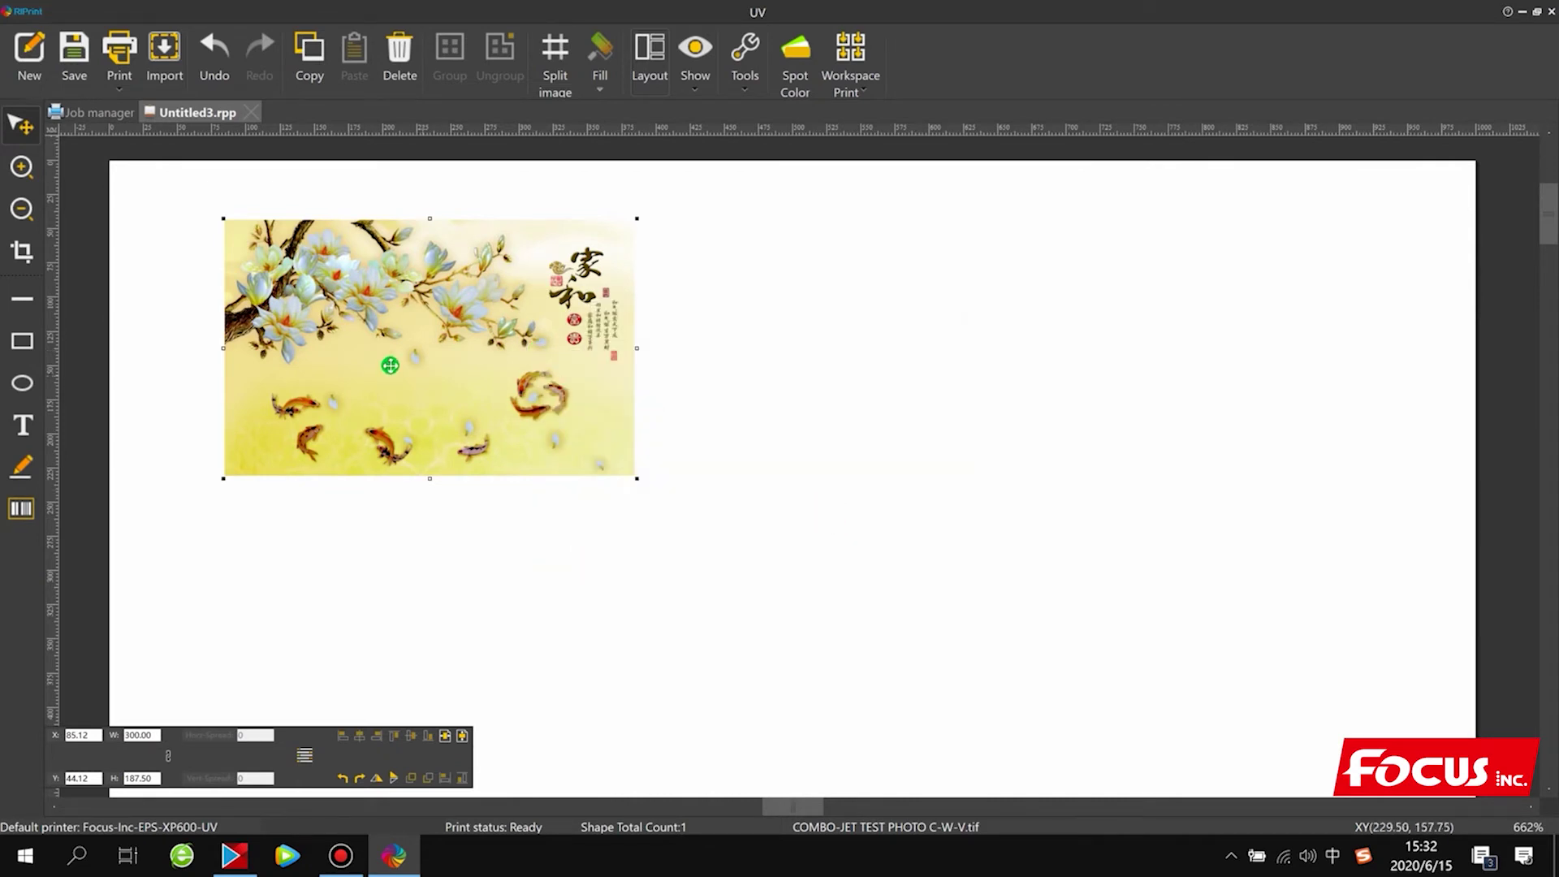
{"action": "left_click_drag", "start_coordinate": [388, 362], "coordinate": [266, 320]}
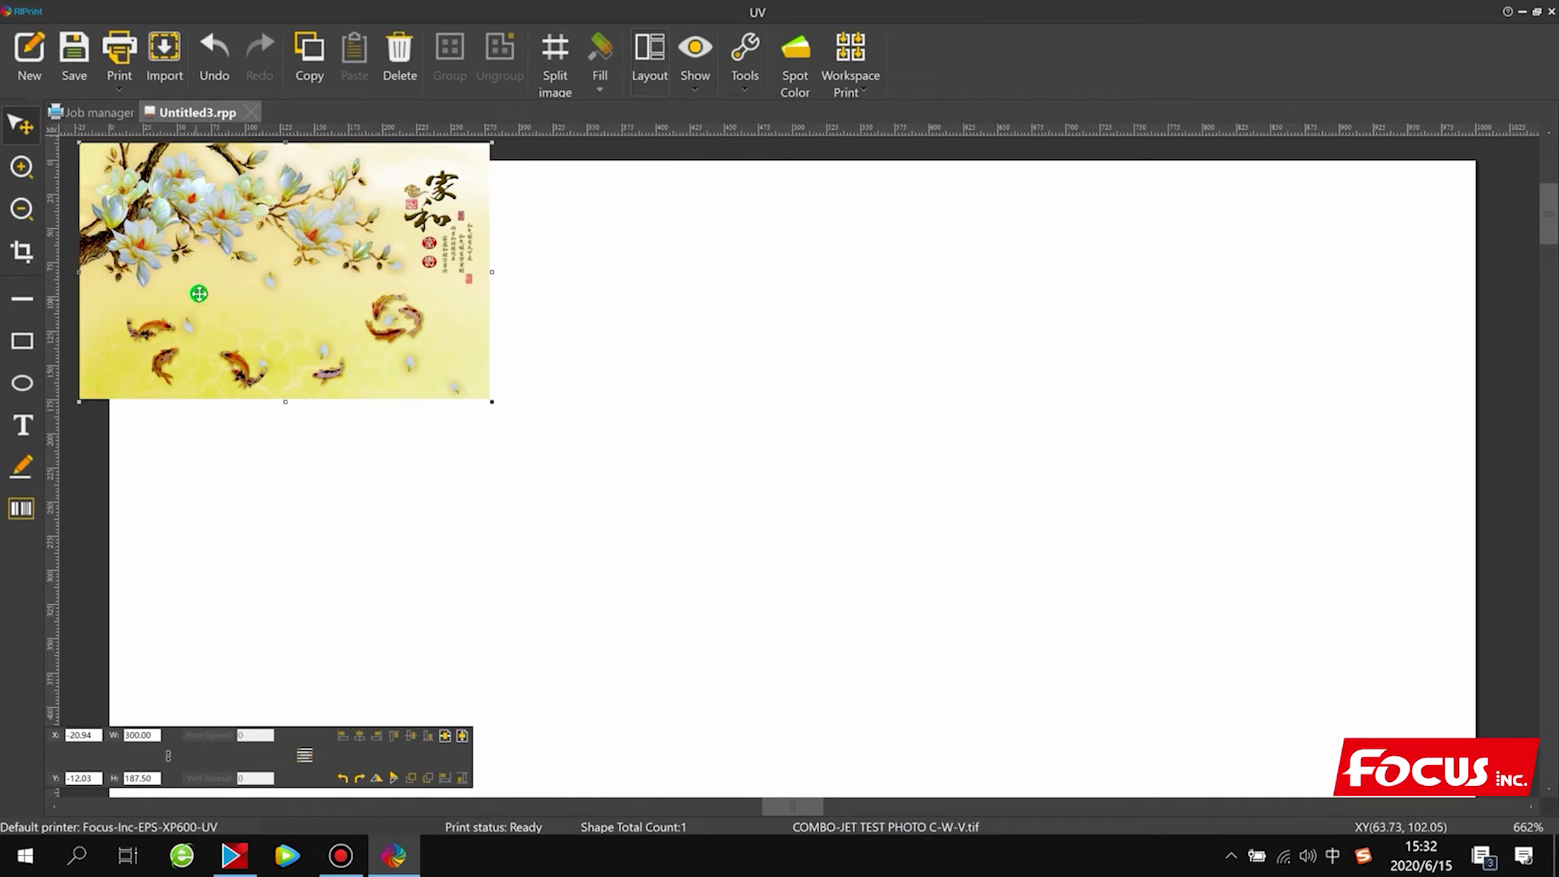
{"action": "left_click_drag", "start_coordinate": [199, 293], "coordinate": [447, 370]}
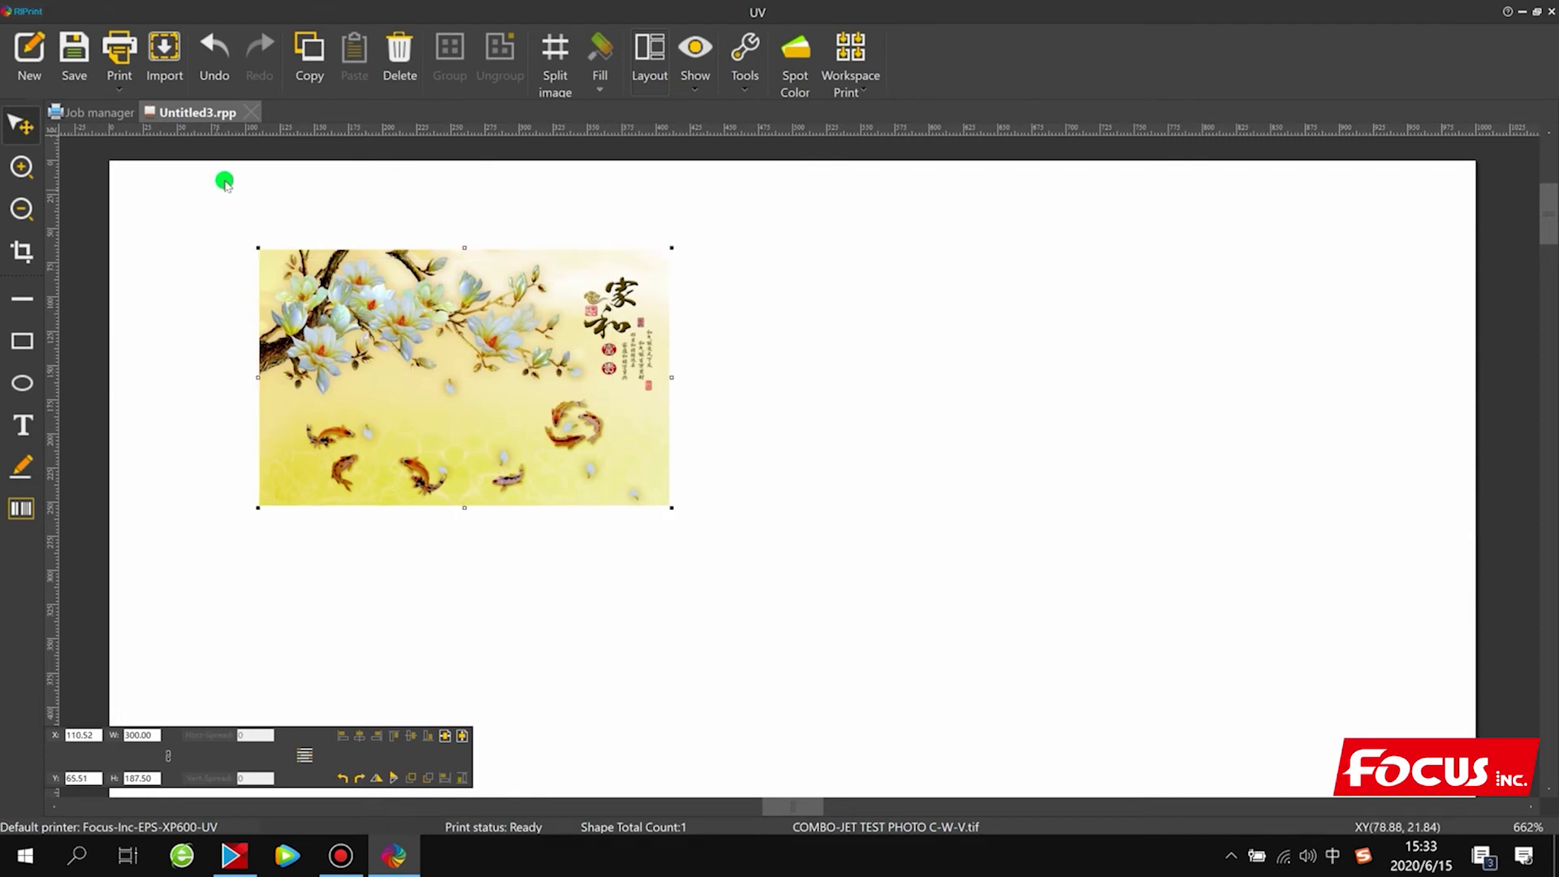
Move the imported image on the canvas to about X 150.6 mm, Y 70.4 mm
{"action": "left_click_drag", "start_coordinate": [414, 370], "coordinate": [487, 375]}
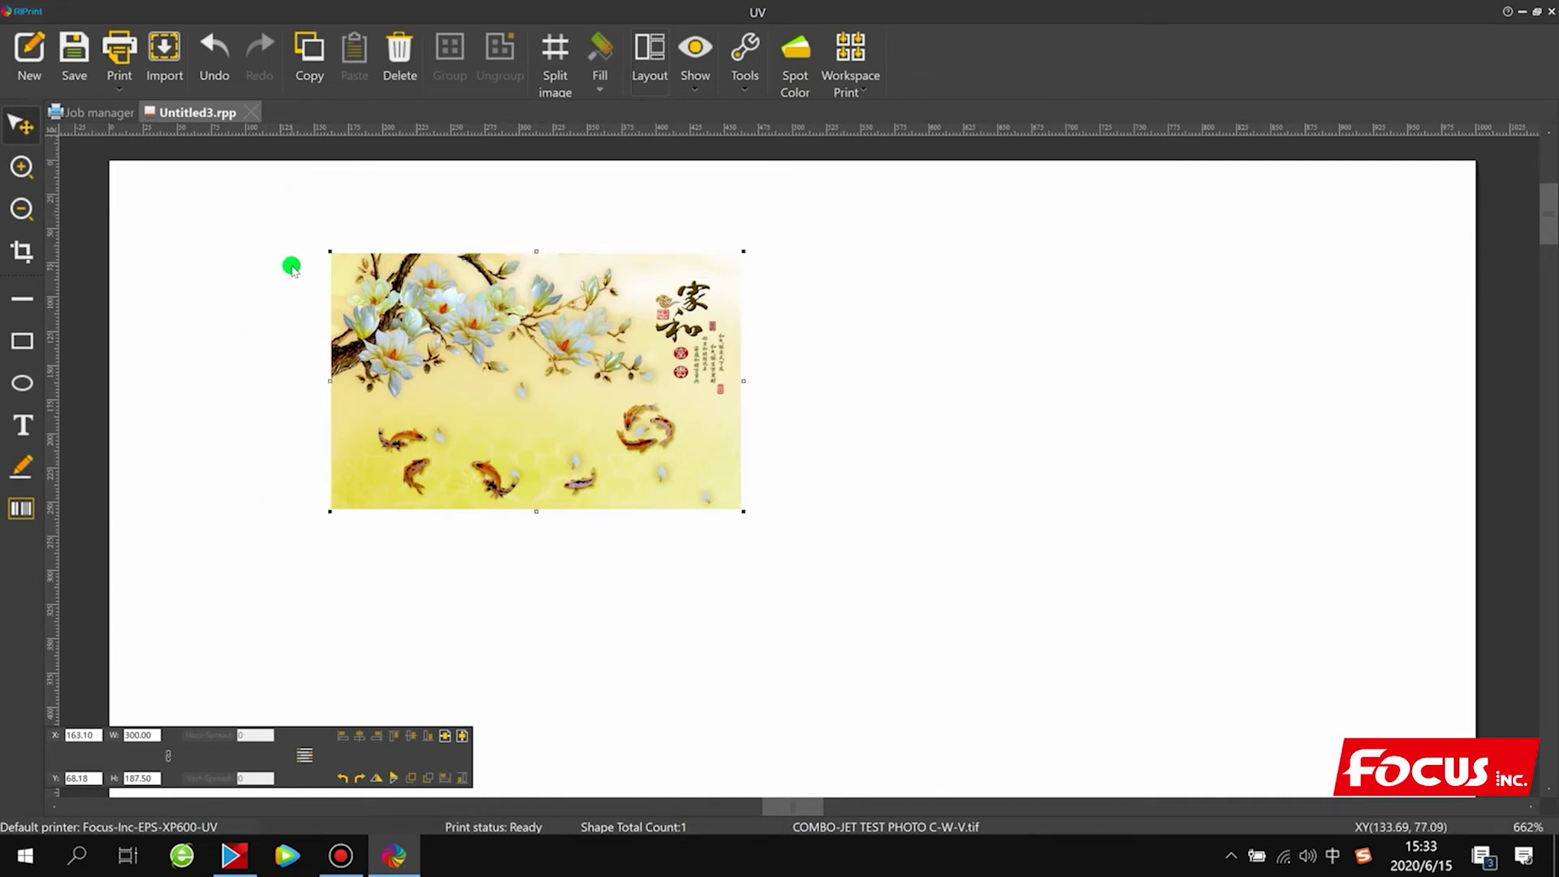
{"action": "left_click_drag", "start_coordinate": [595, 357], "coordinate": [579, 363]}
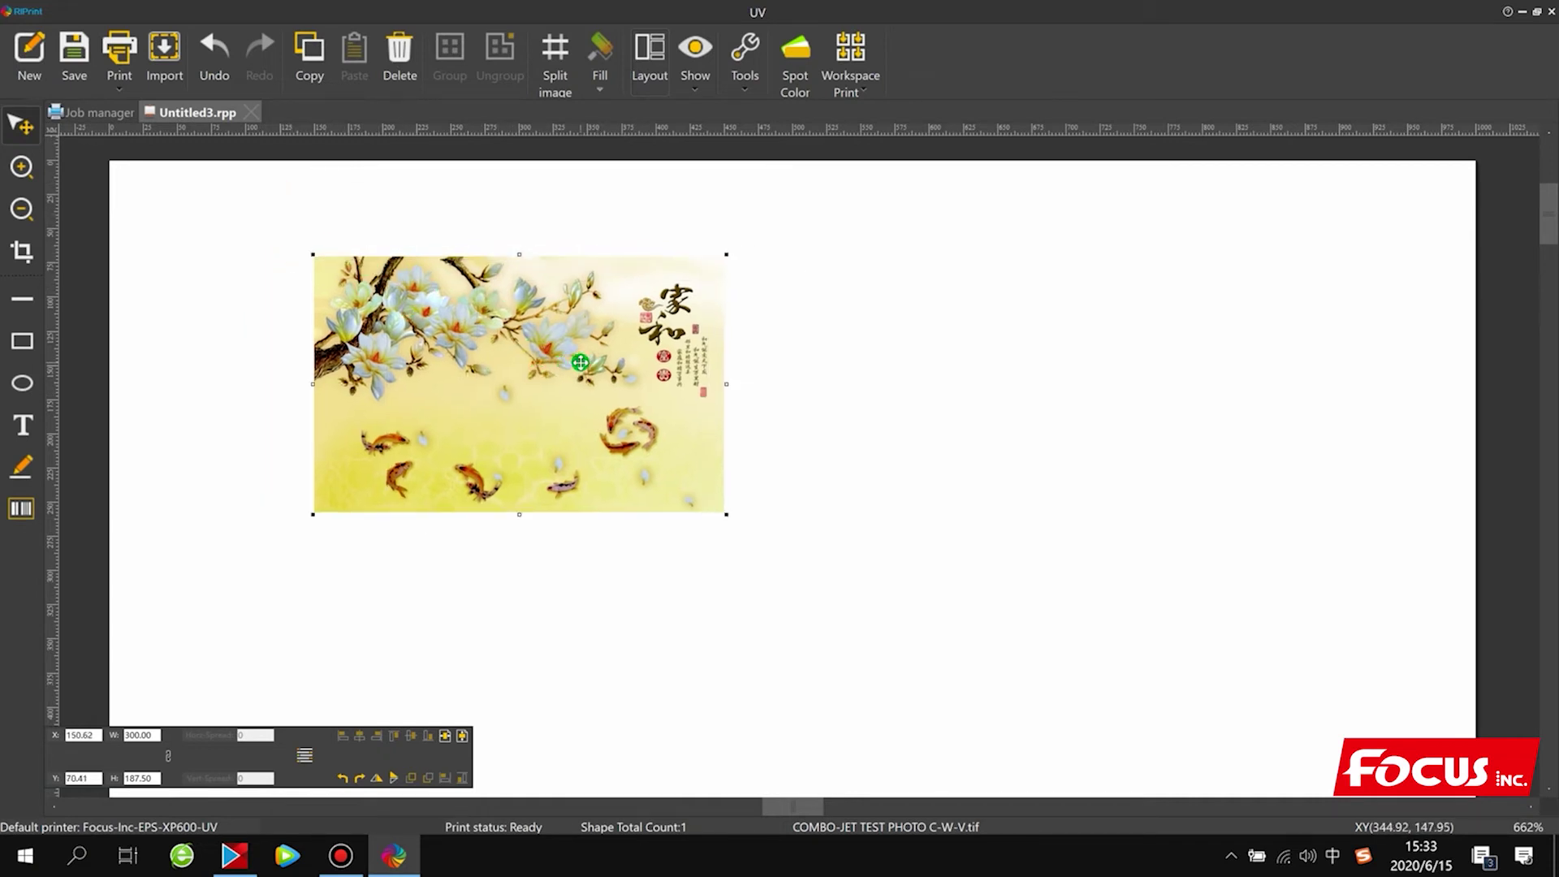
Open the spot color settings for the image and set the first spot color's data source type to Spot
{"action": "left_click", "coordinate": [792, 72]}
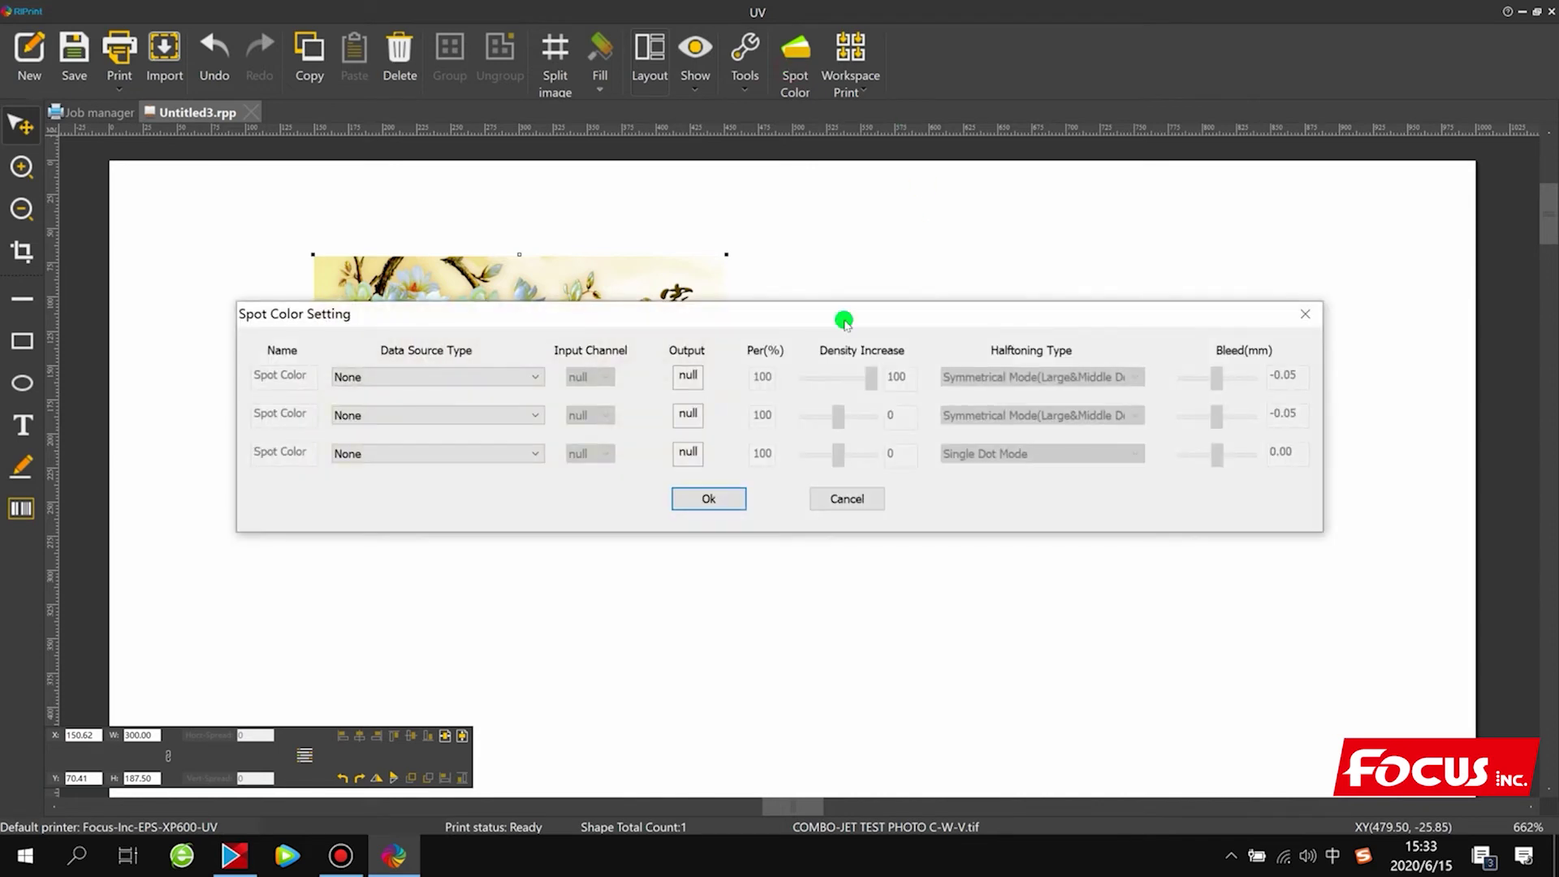
{"action": "left_click", "coordinate": [385, 376]}
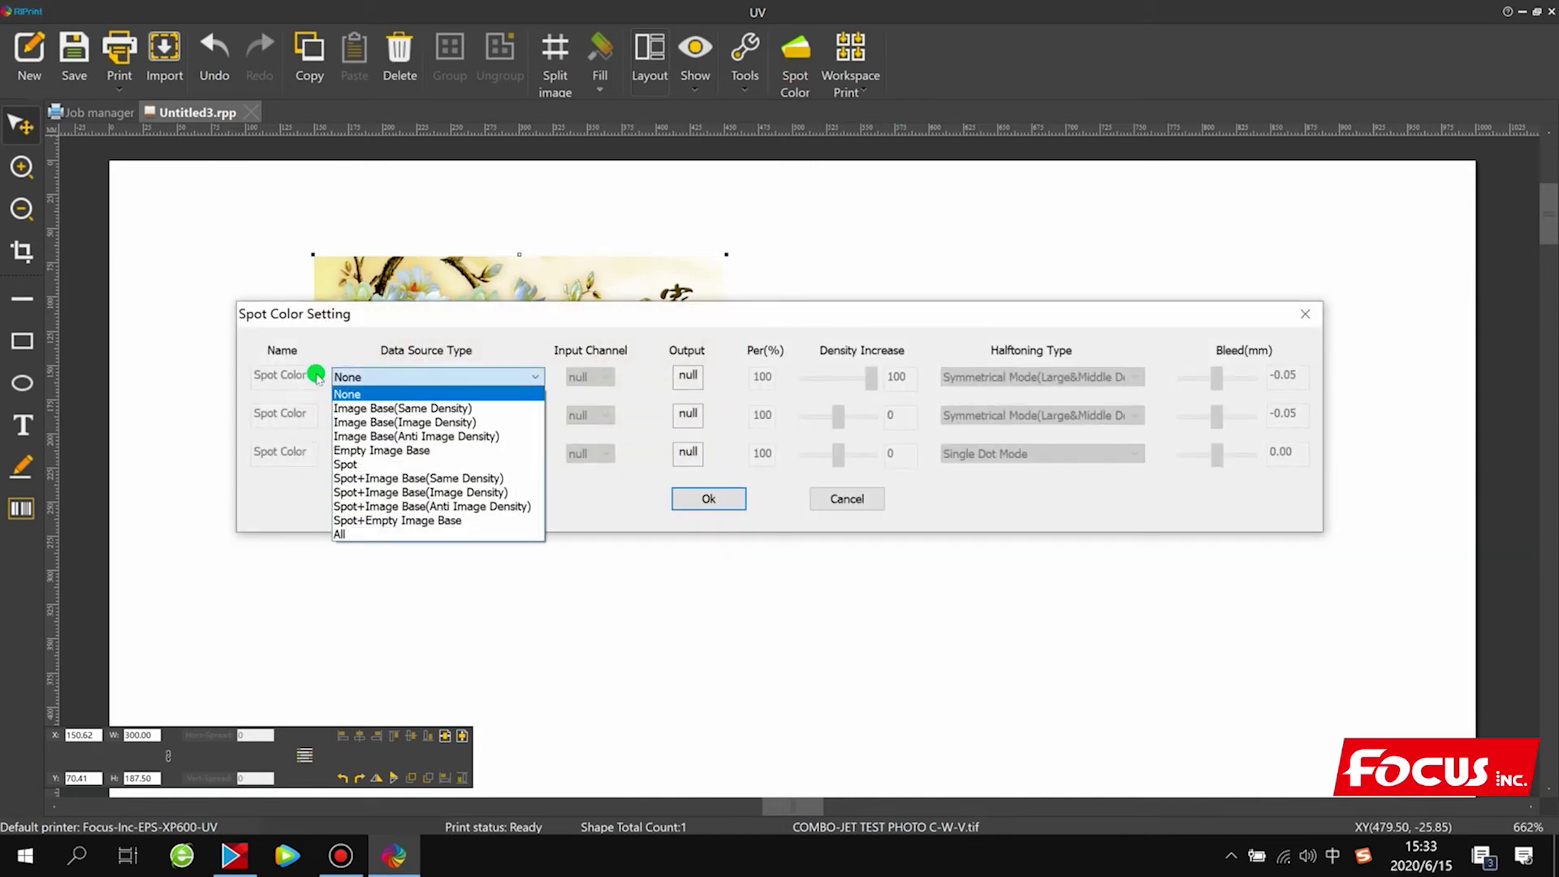
{"action": "scroll", "coordinate": [365, 377], "scroll_direction": "down", "scroll_amount": 4}
{"action": "scroll", "coordinate": [361, 376], "scroll_direction": "up", "scroll_amount": 3}
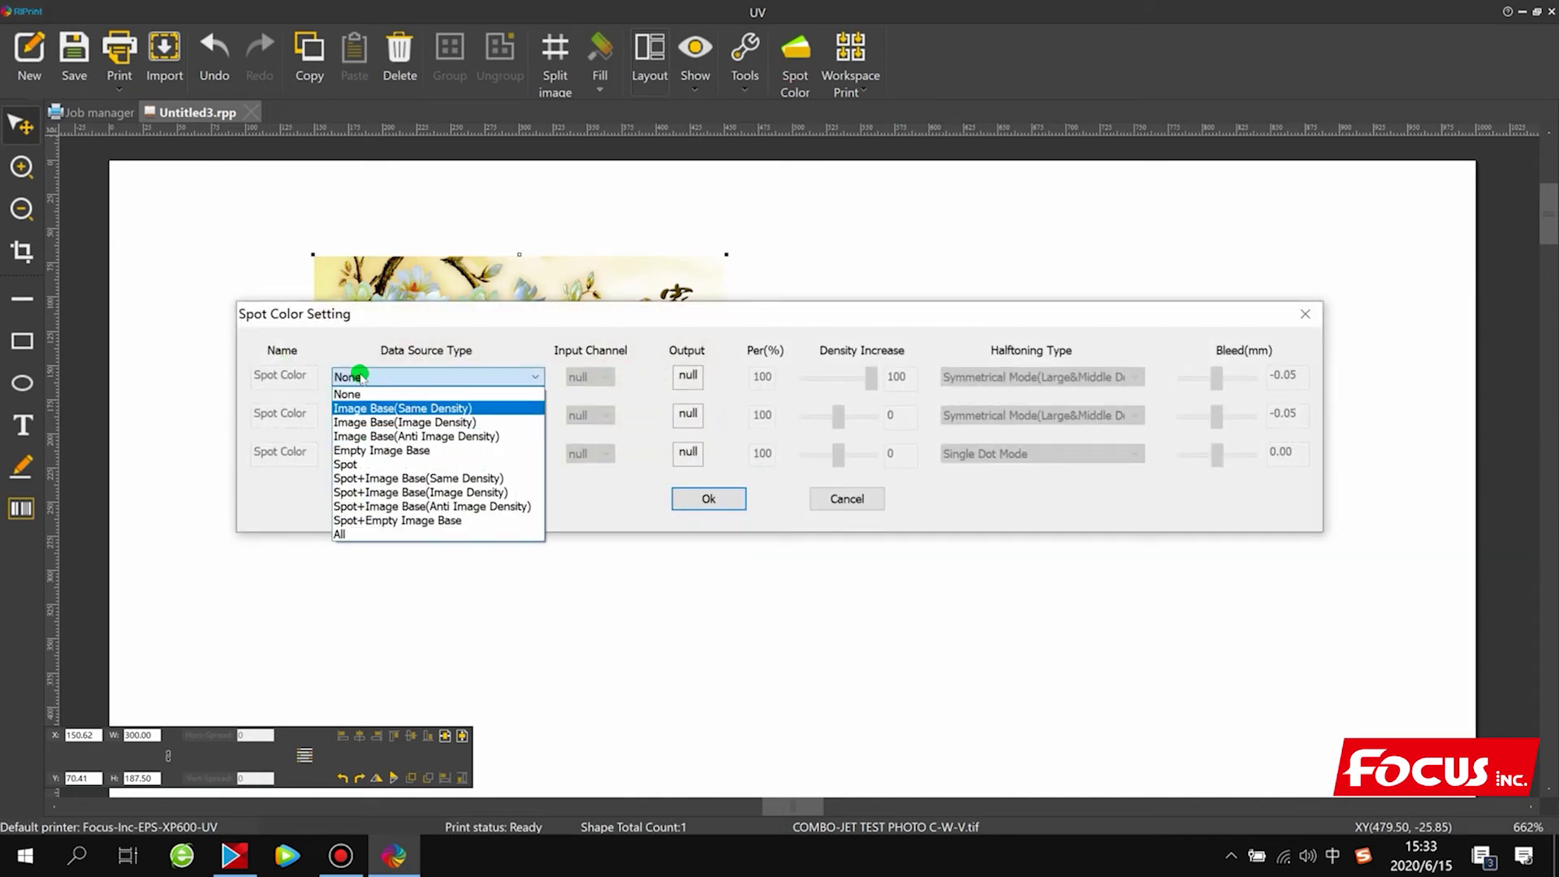
{"action": "left_click", "coordinate": [367, 465]}
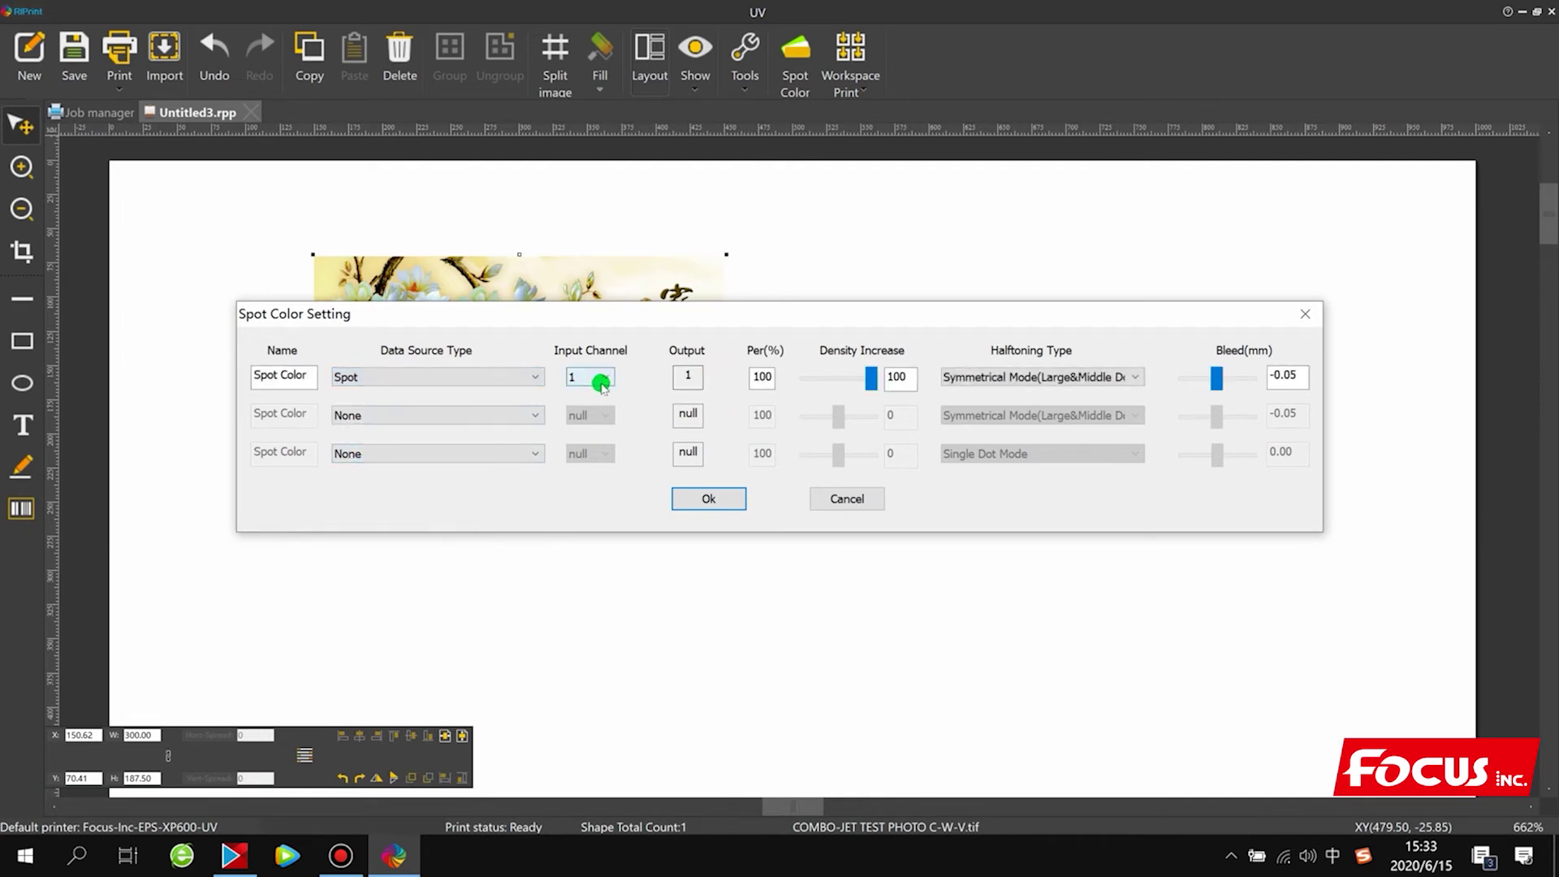
Try a density increase of 0 for the first spot color and return it to 100
{"action": "mouse_move", "coordinate": [851, 381]}
{"action": "left_mouse_down"}
{"action": "mouse_move", "coordinate": [877, 381]}
{"action": "mouse_move", "coordinate": [833, 382]}
{"action": "left_mouse_up"}
{"action": "left_click", "coordinate": [341, 380]}
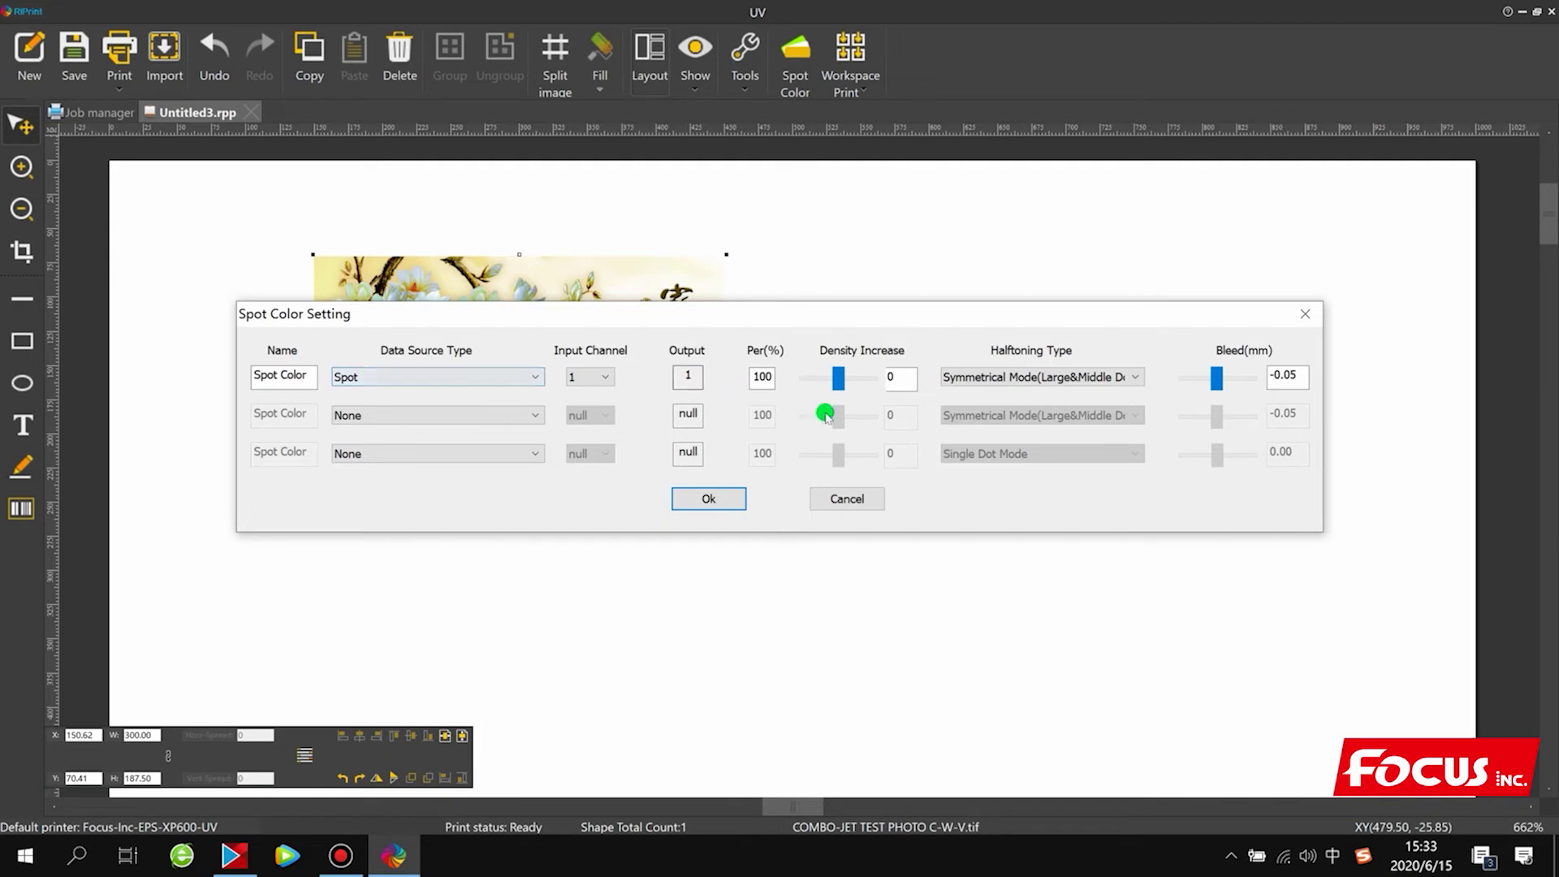
{"action": "left_click", "coordinate": [841, 382]}
{"action": "left_click_drag", "start_coordinate": [841, 382], "coordinate": [877, 383]}
Try Image Base(Same Density) as the first spot color's data source type and switch back to Spot
{"action": "left_click", "coordinate": [386, 382]}
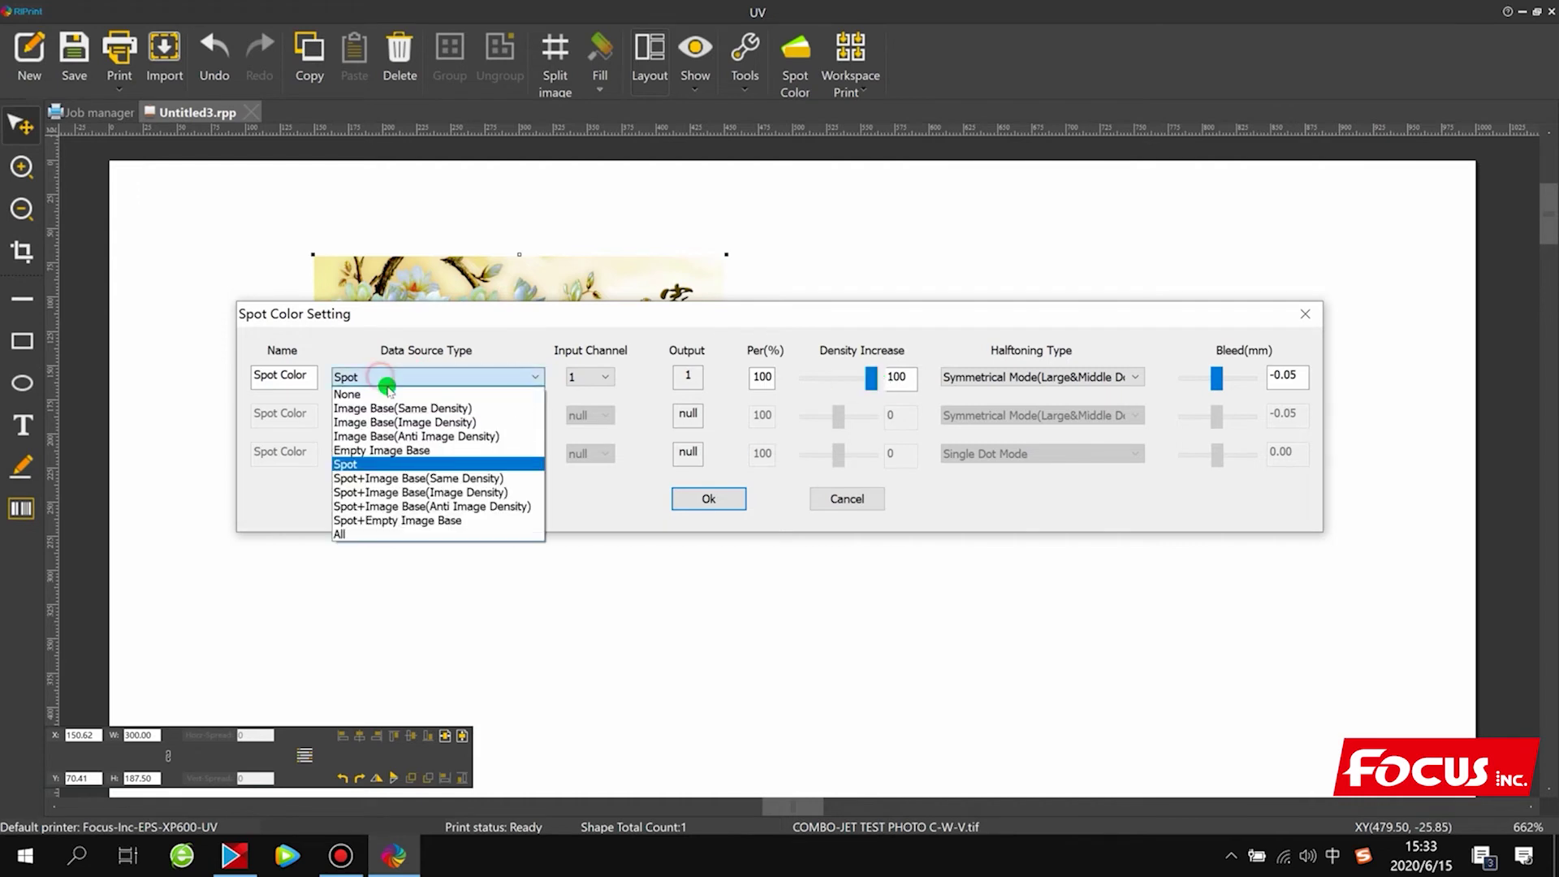
{"action": "left_click", "coordinate": [384, 407]}
{"action": "left_click", "coordinate": [446, 377]}
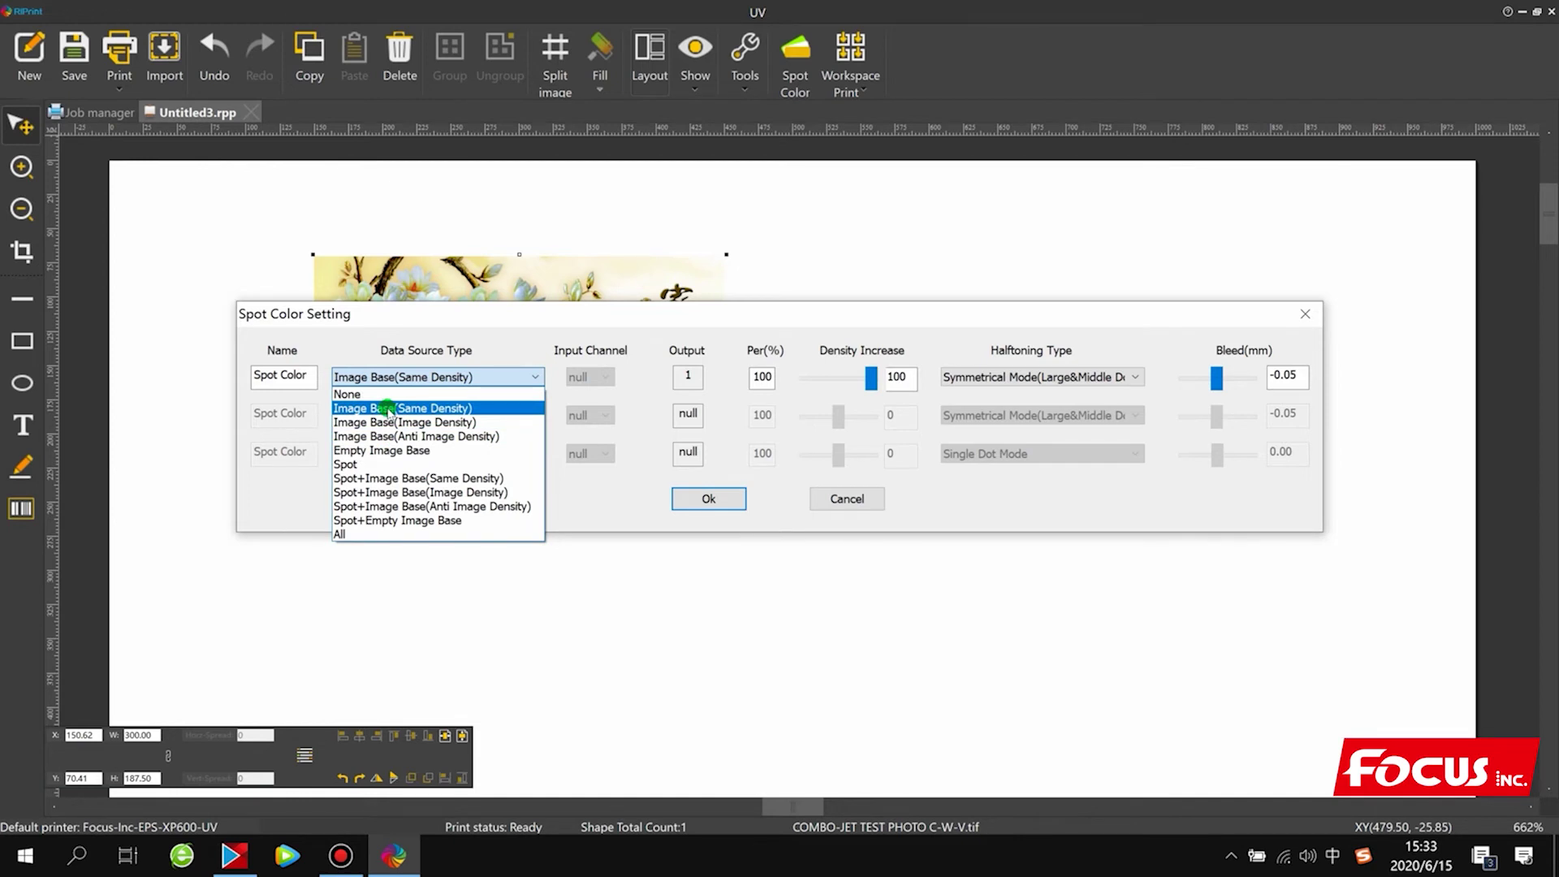
{"action": "left_click", "coordinate": [861, 387]}
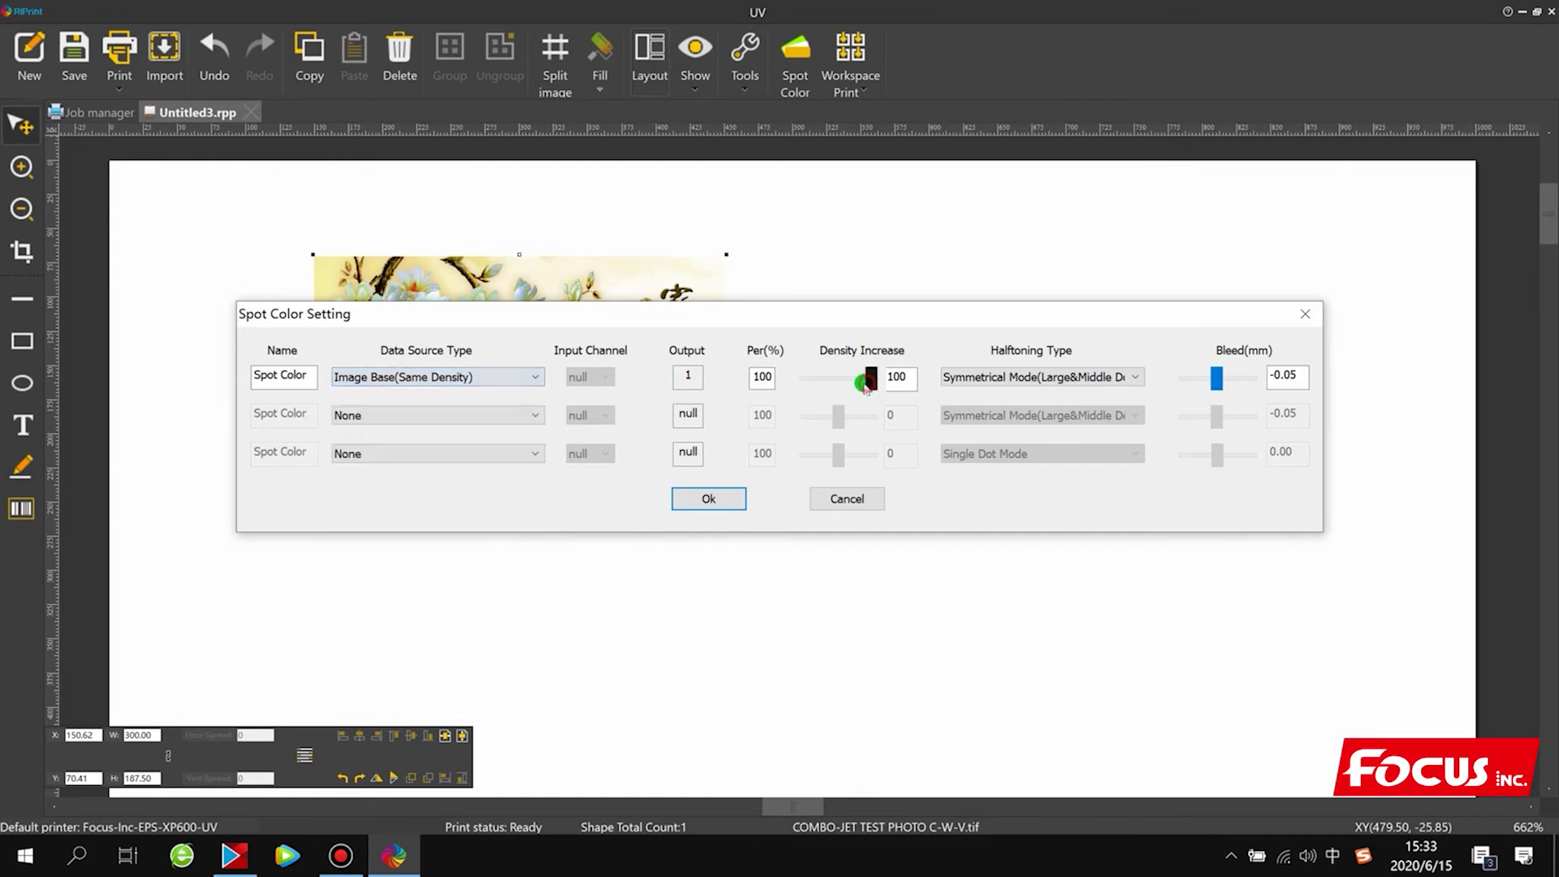
{"action": "left_click_drag", "start_coordinate": [861, 387], "coordinate": [896, 379]}
{"action": "left_click", "coordinate": [450, 378]}
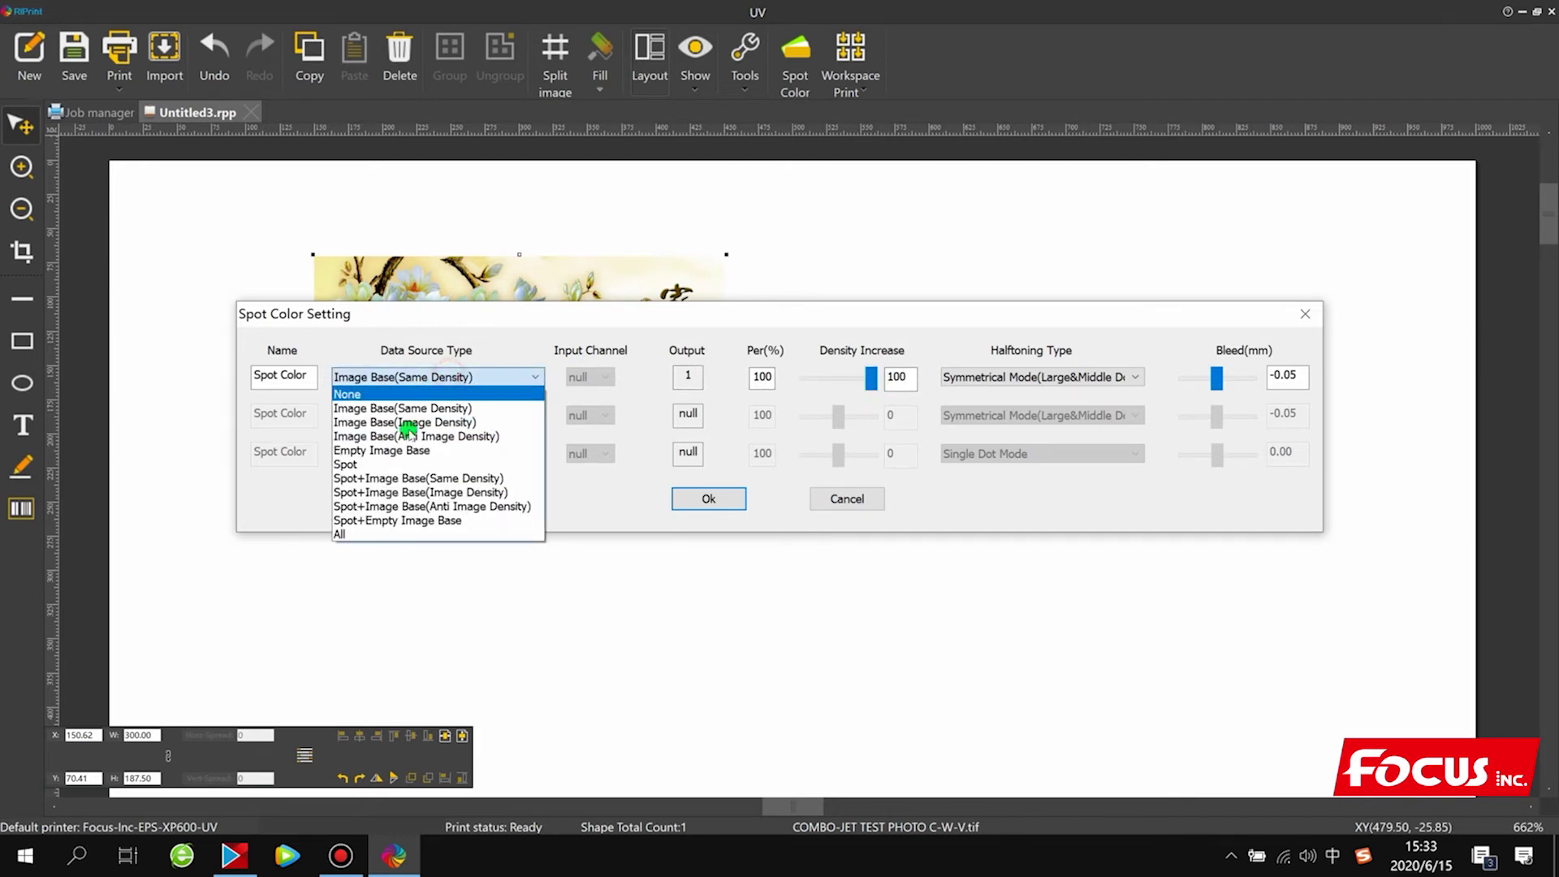
{"action": "left_click", "coordinate": [399, 471]}
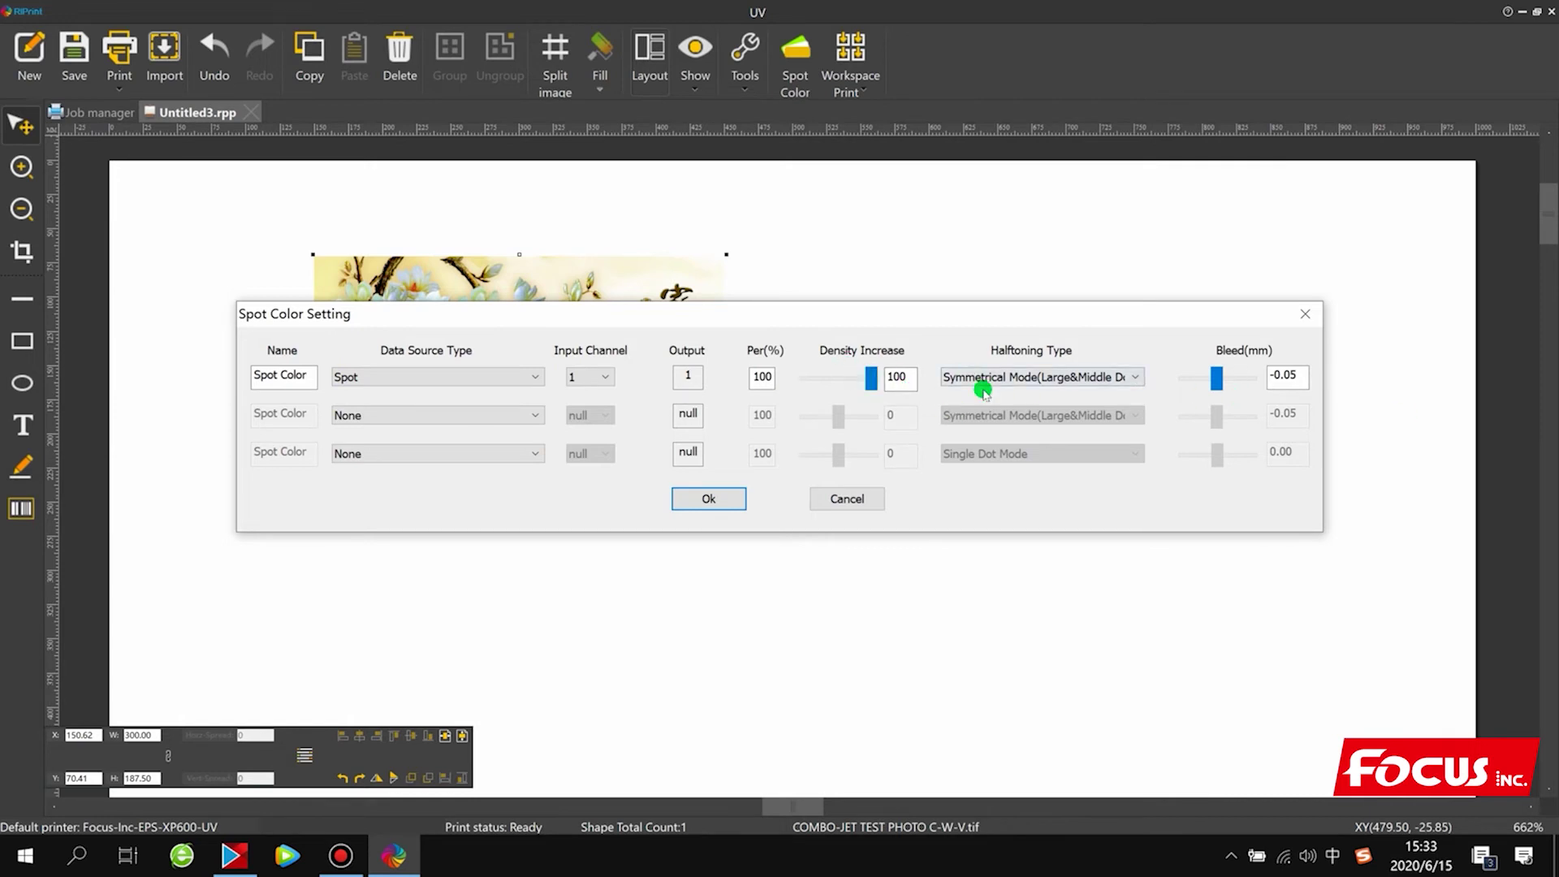
Set the first spot color's halftoning type to Symmetrical Mode
{"action": "left_click", "coordinate": [1030, 377]}
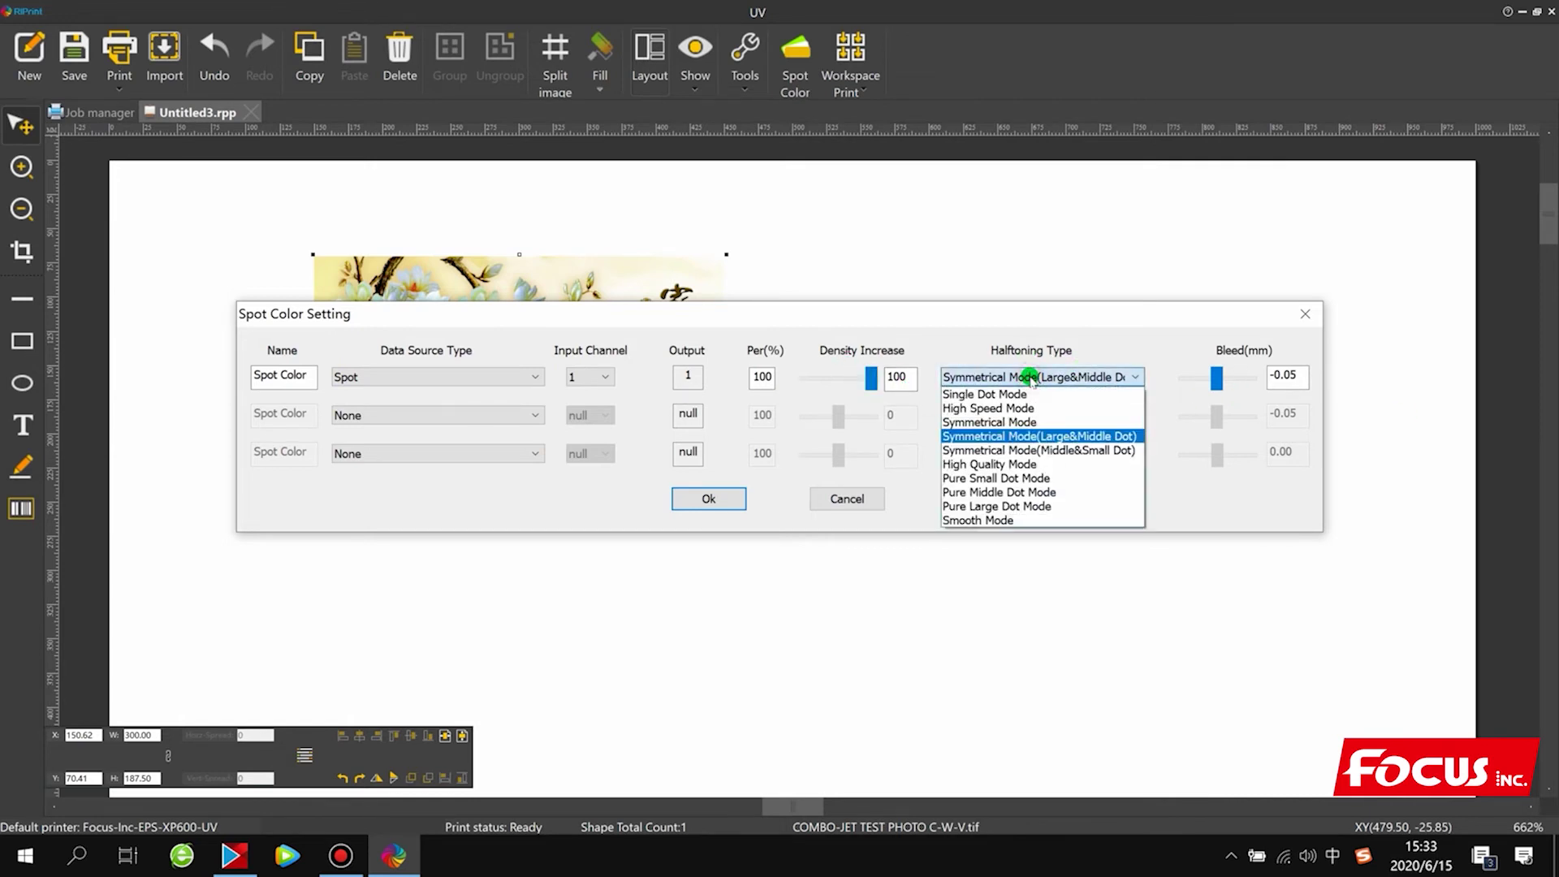
{"action": "left_click", "coordinate": [1010, 436]}
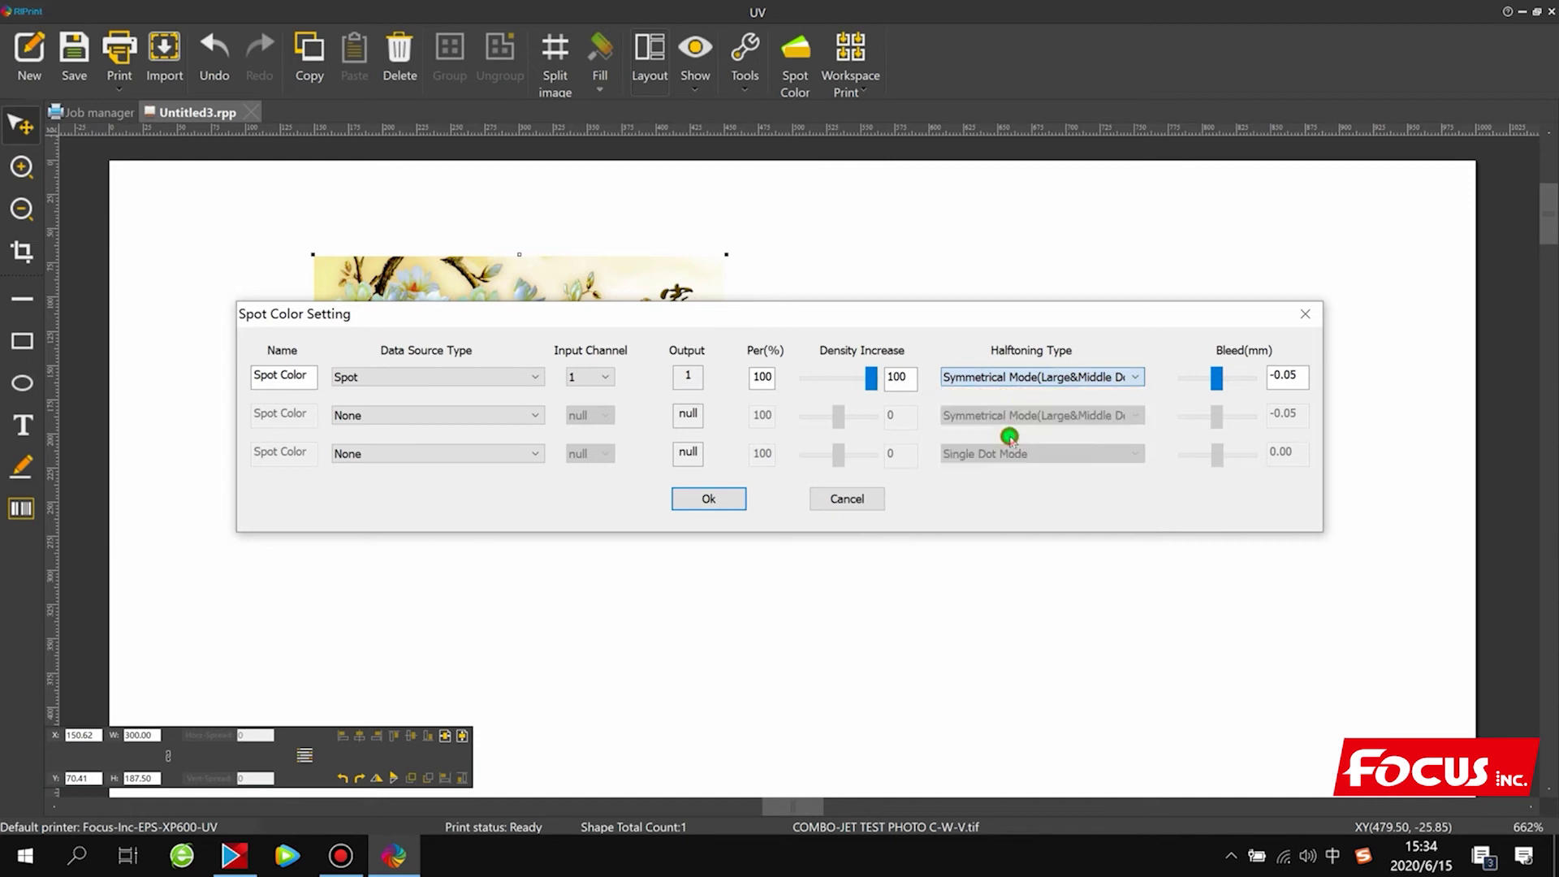
{"action": "left_click", "coordinate": [1015, 377]}
{"action": "left_click", "coordinate": [1033, 436]}
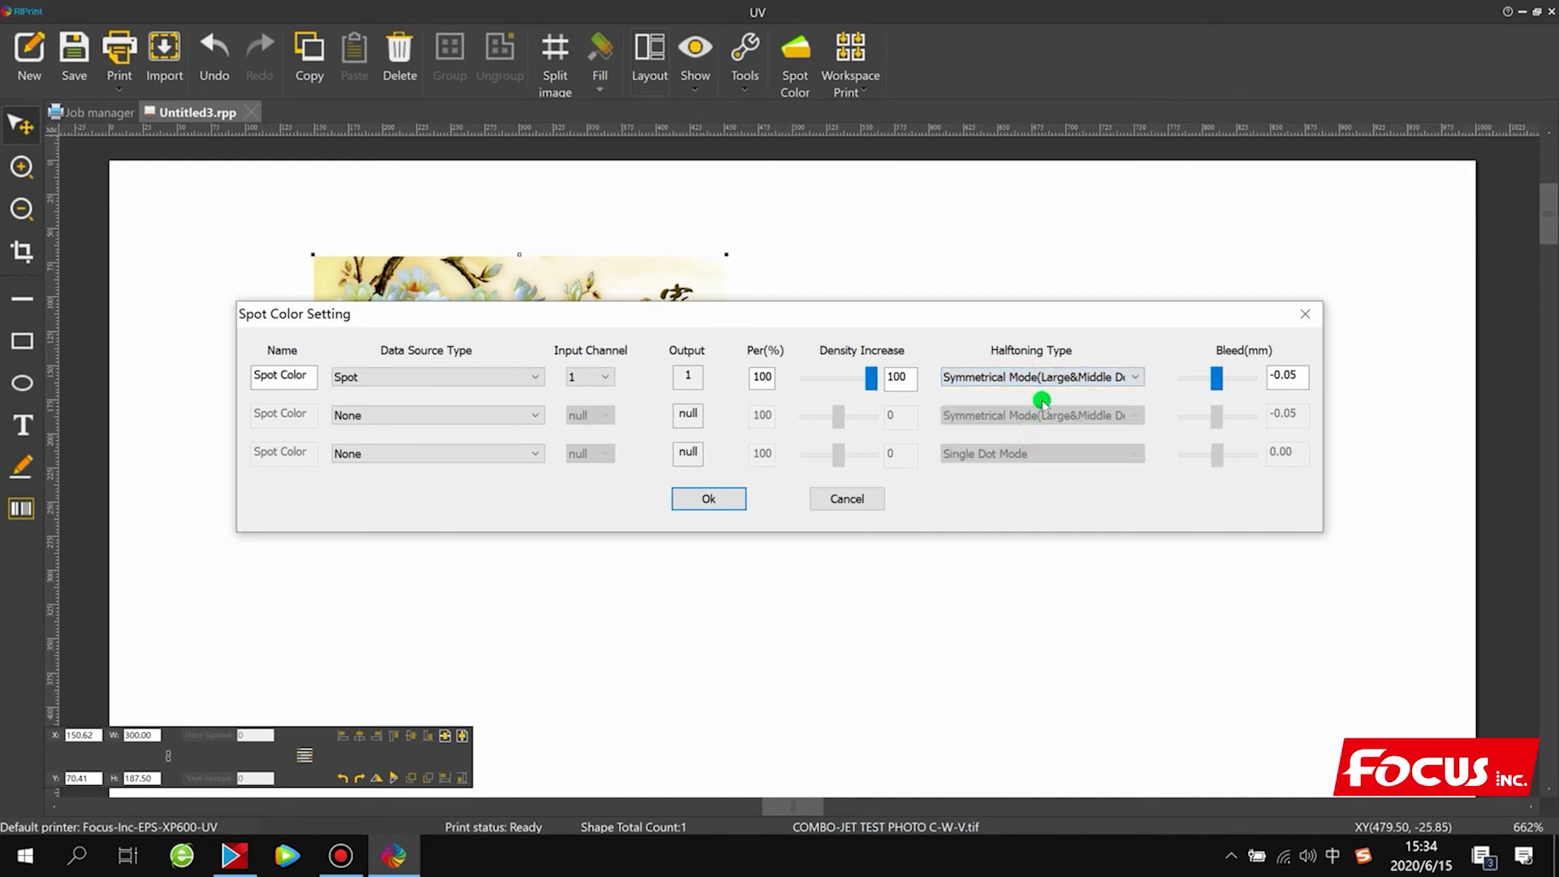
{"action": "left_click", "coordinate": [1043, 377]}
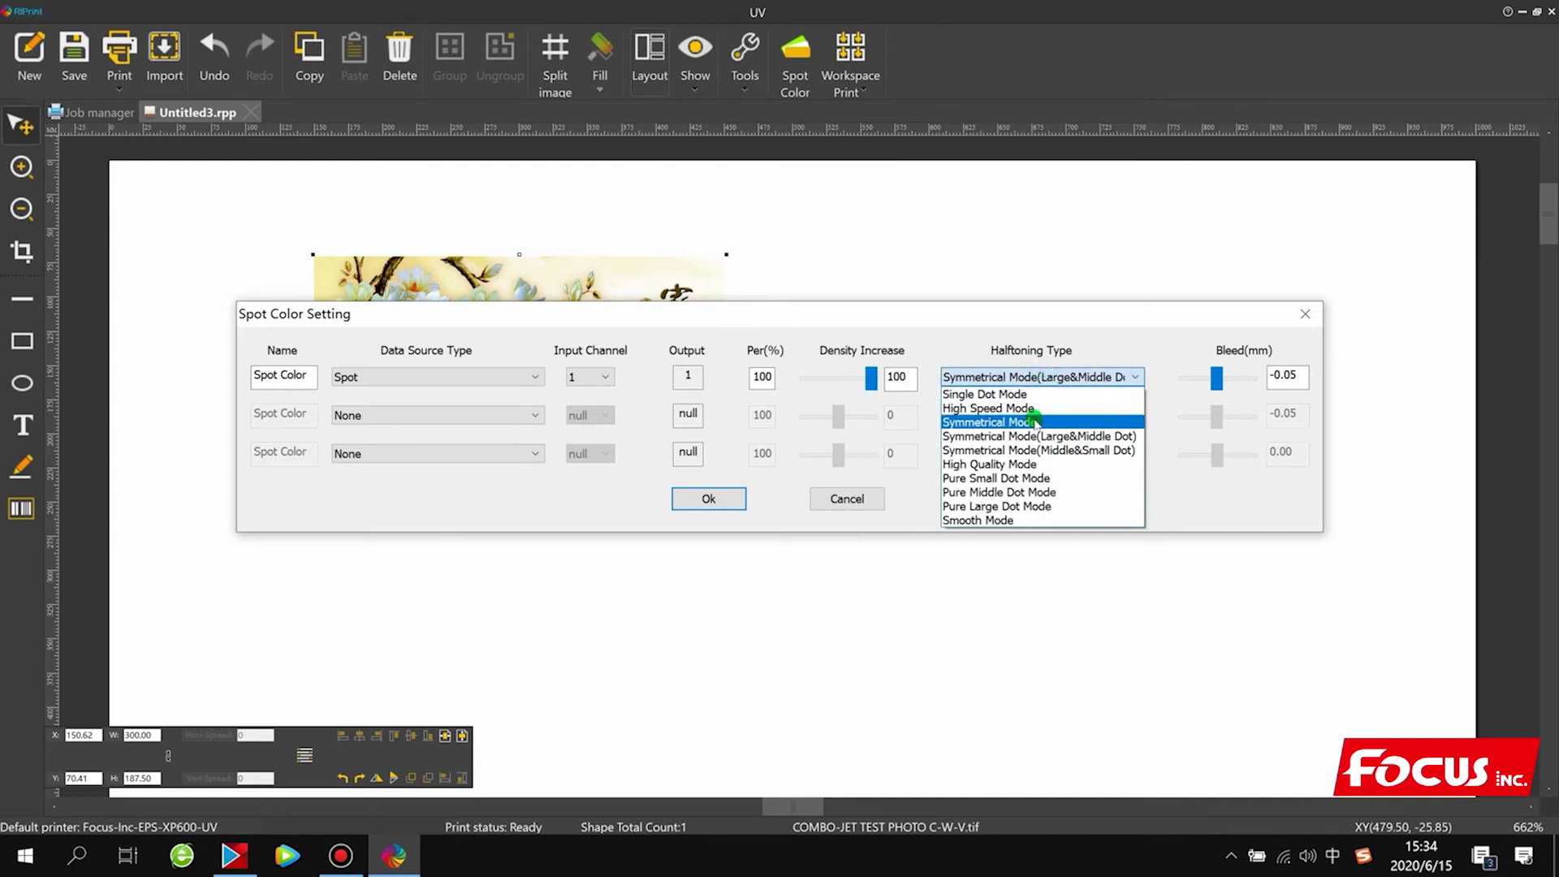
{"action": "left_click", "coordinate": [1033, 436]}
{"action": "left_click", "coordinate": [1040, 377]}
{"action": "left_click", "coordinate": [1025, 422]}
{"action": "left_click", "coordinate": [1036, 376]}
{"action": "left_click", "coordinate": [1038, 423]}
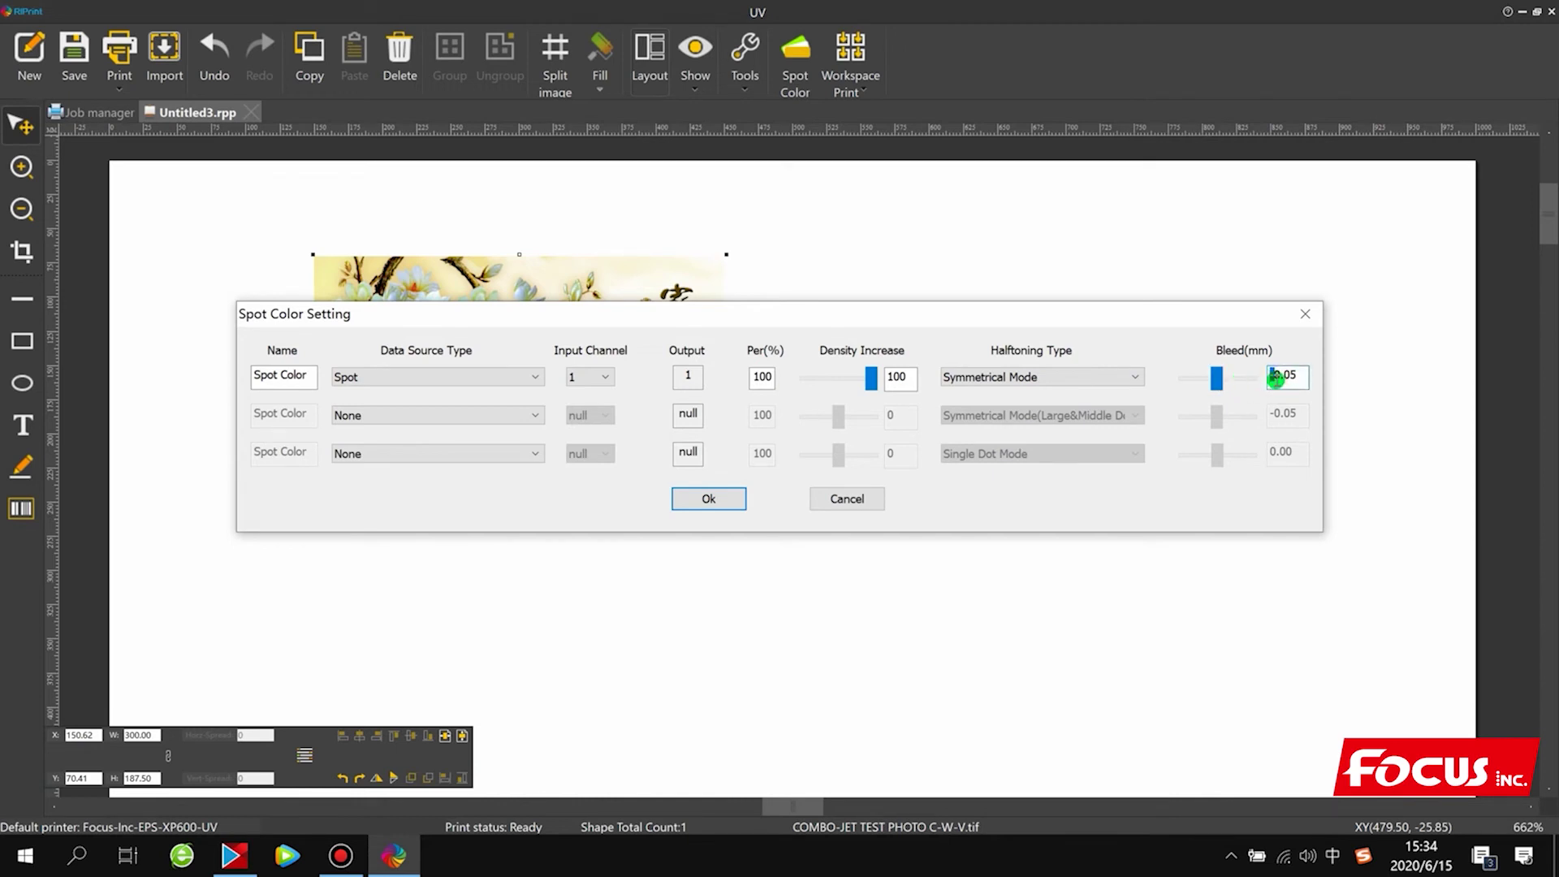
Try shifting the first spot color's bleed, return it to -0.05 mm, and move the settings dialog to uncover the image
{"action": "left_click", "coordinate": [1228, 380]}
{"action": "left_click_drag", "start_coordinate": [1226, 384], "coordinate": [1210, 379]}
{"action": "left_click_drag", "start_coordinate": [1206, 382], "coordinate": [1217, 384]}
{"action": "left_click_drag", "start_coordinate": [1296, 374], "coordinate": [1275, 372]}
{"action": "left_click_drag", "start_coordinate": [627, 327], "coordinate": [721, 407]}
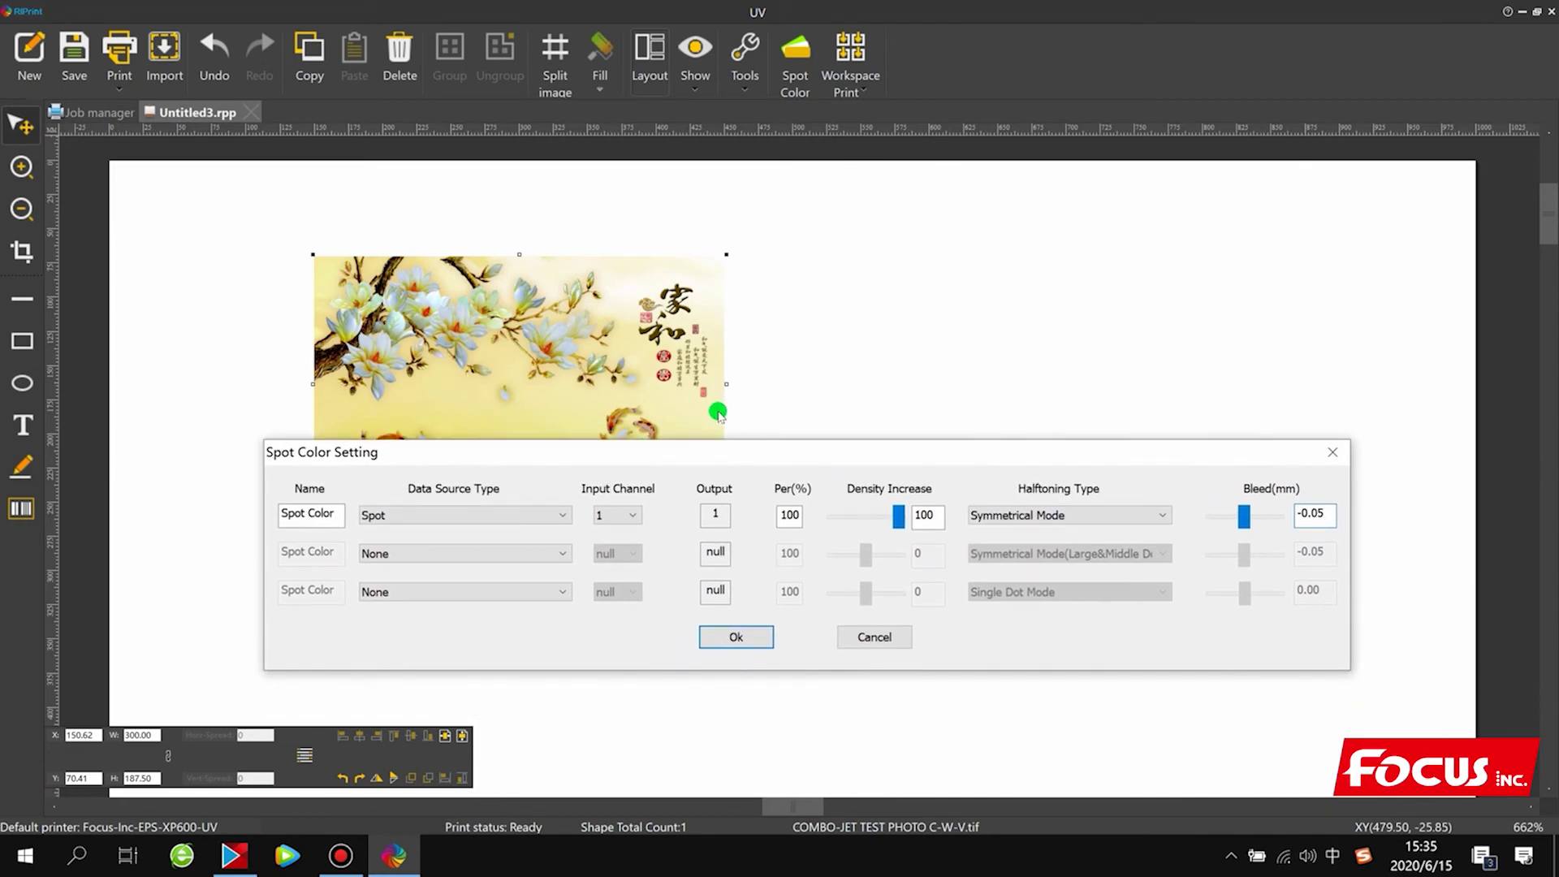
{"action": "left_click", "coordinate": [1321, 520]}
{"action": "left_click_drag", "start_coordinate": [1211, 447], "coordinate": [1241, 389]}
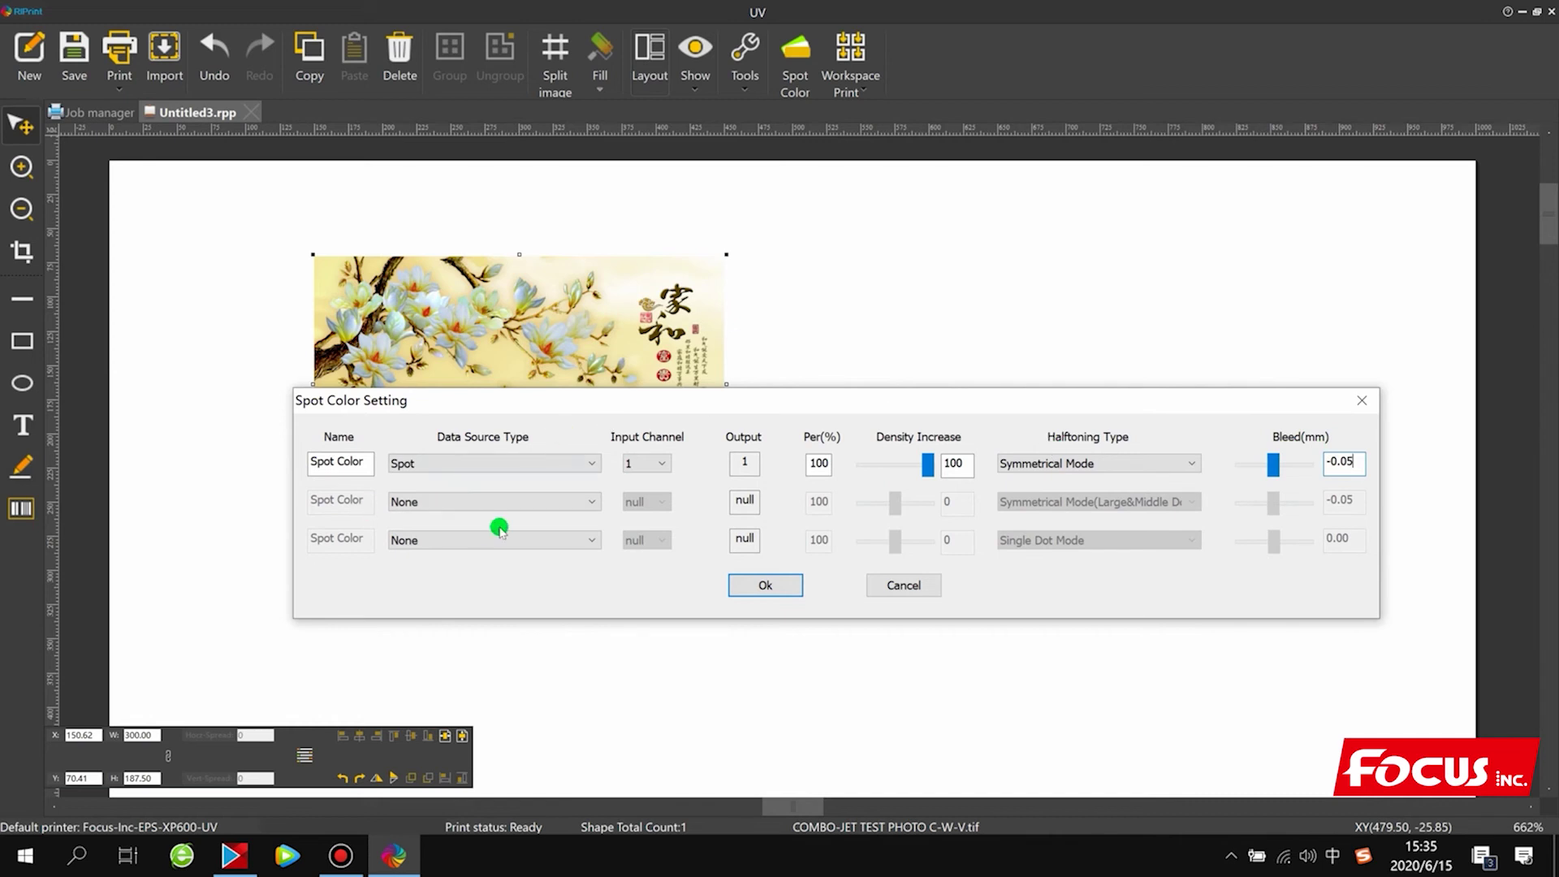
Set the second spot color to data source Spot, density increase 100 and Symmetrical Mode halftoning, and apply the spot color settings
{"action": "left_click", "coordinate": [402, 502]}
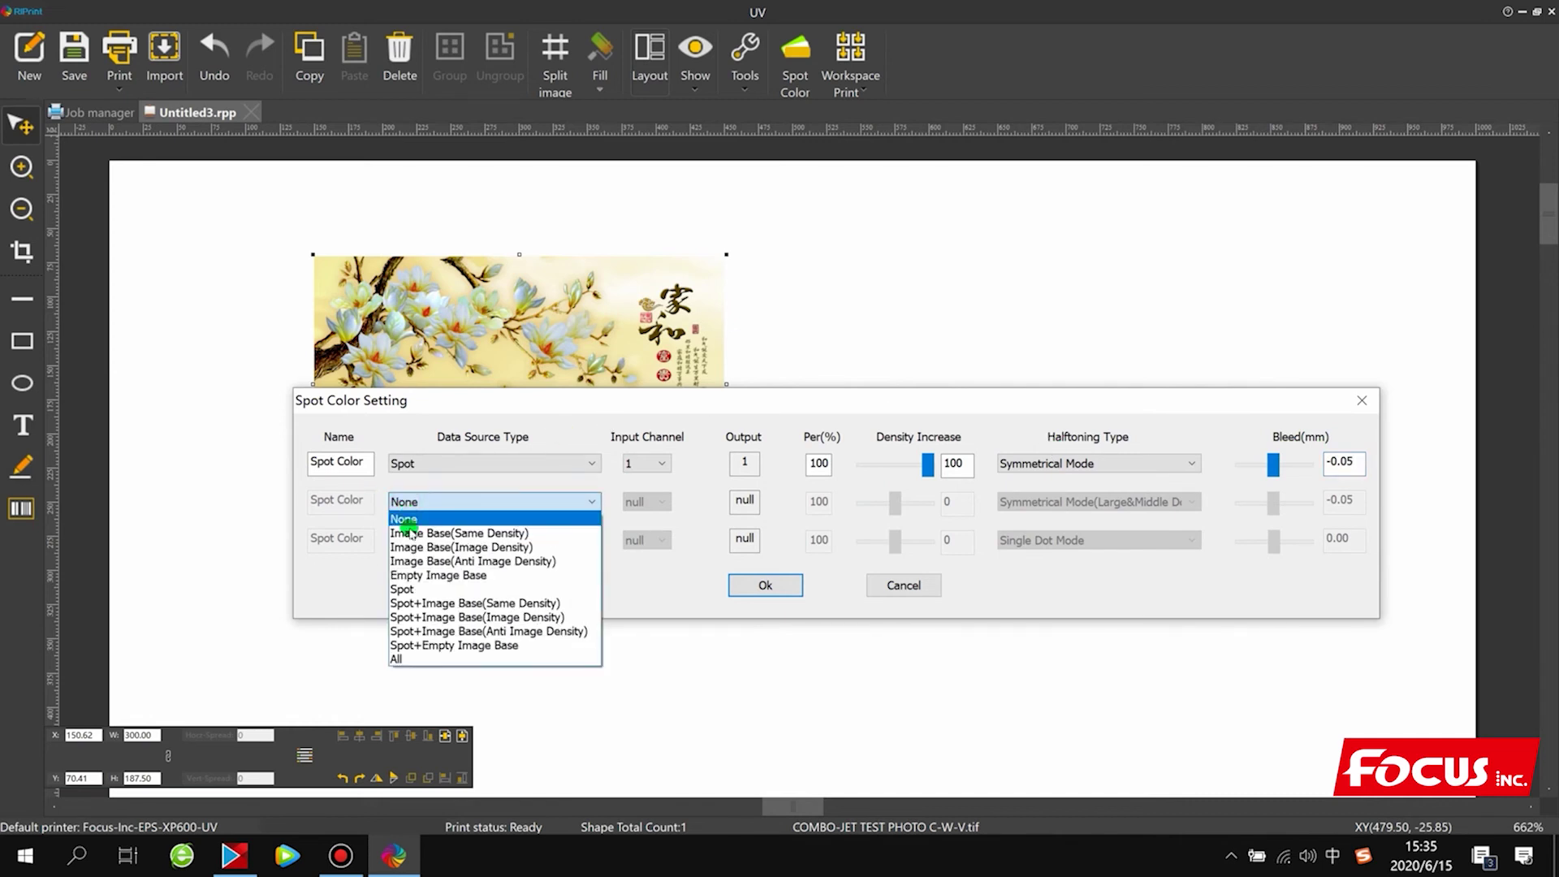
{"action": "left_click", "coordinate": [402, 588]}
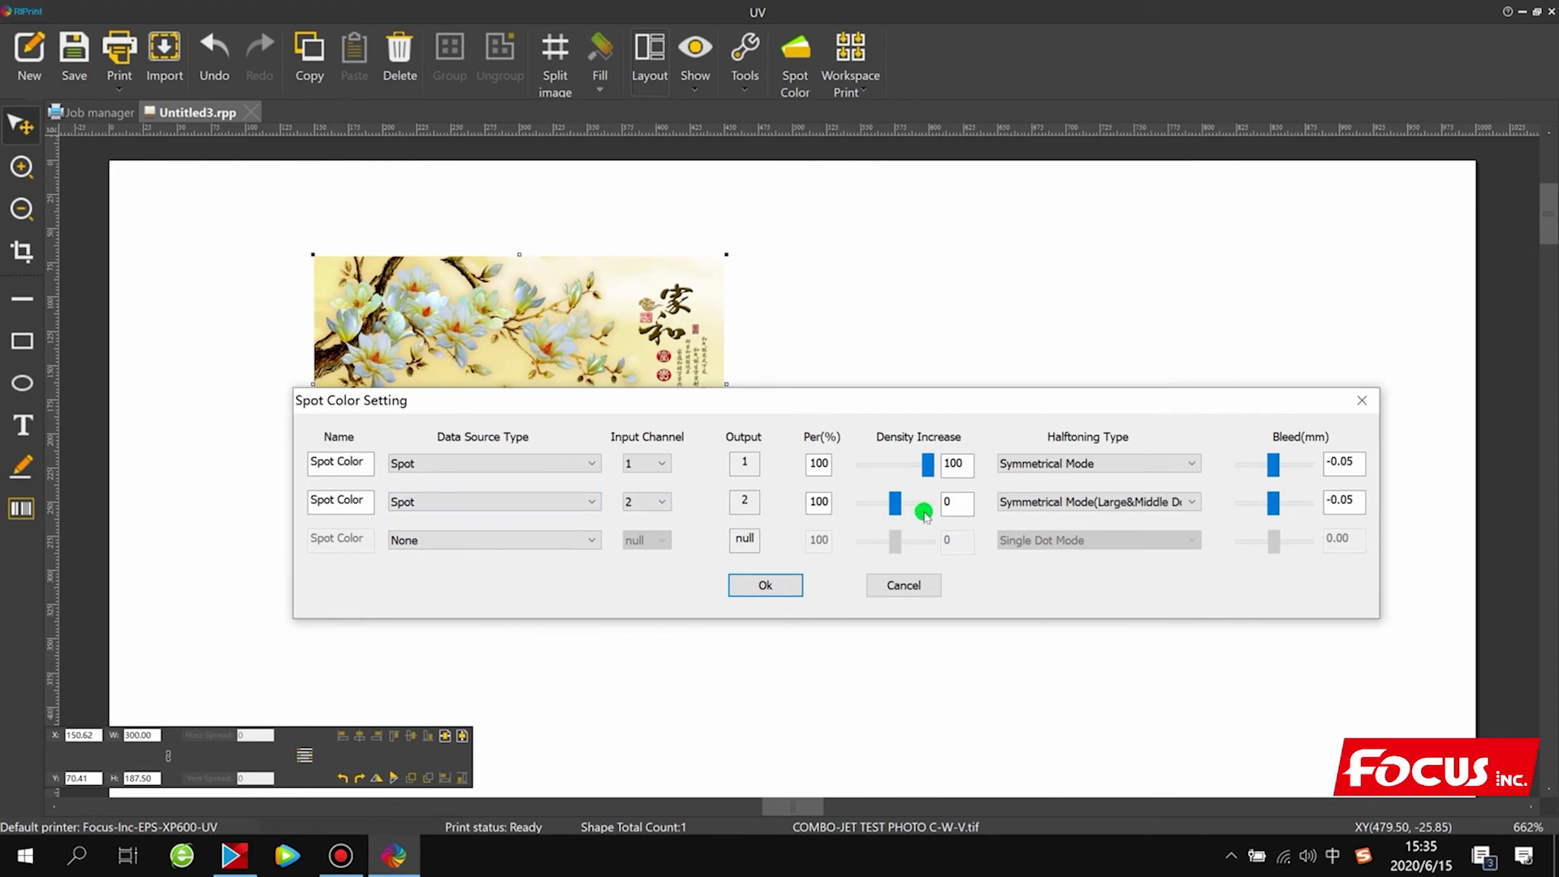
{"action": "left_click", "coordinate": [924, 506]}
{"action": "left_click", "coordinate": [1072, 502]}
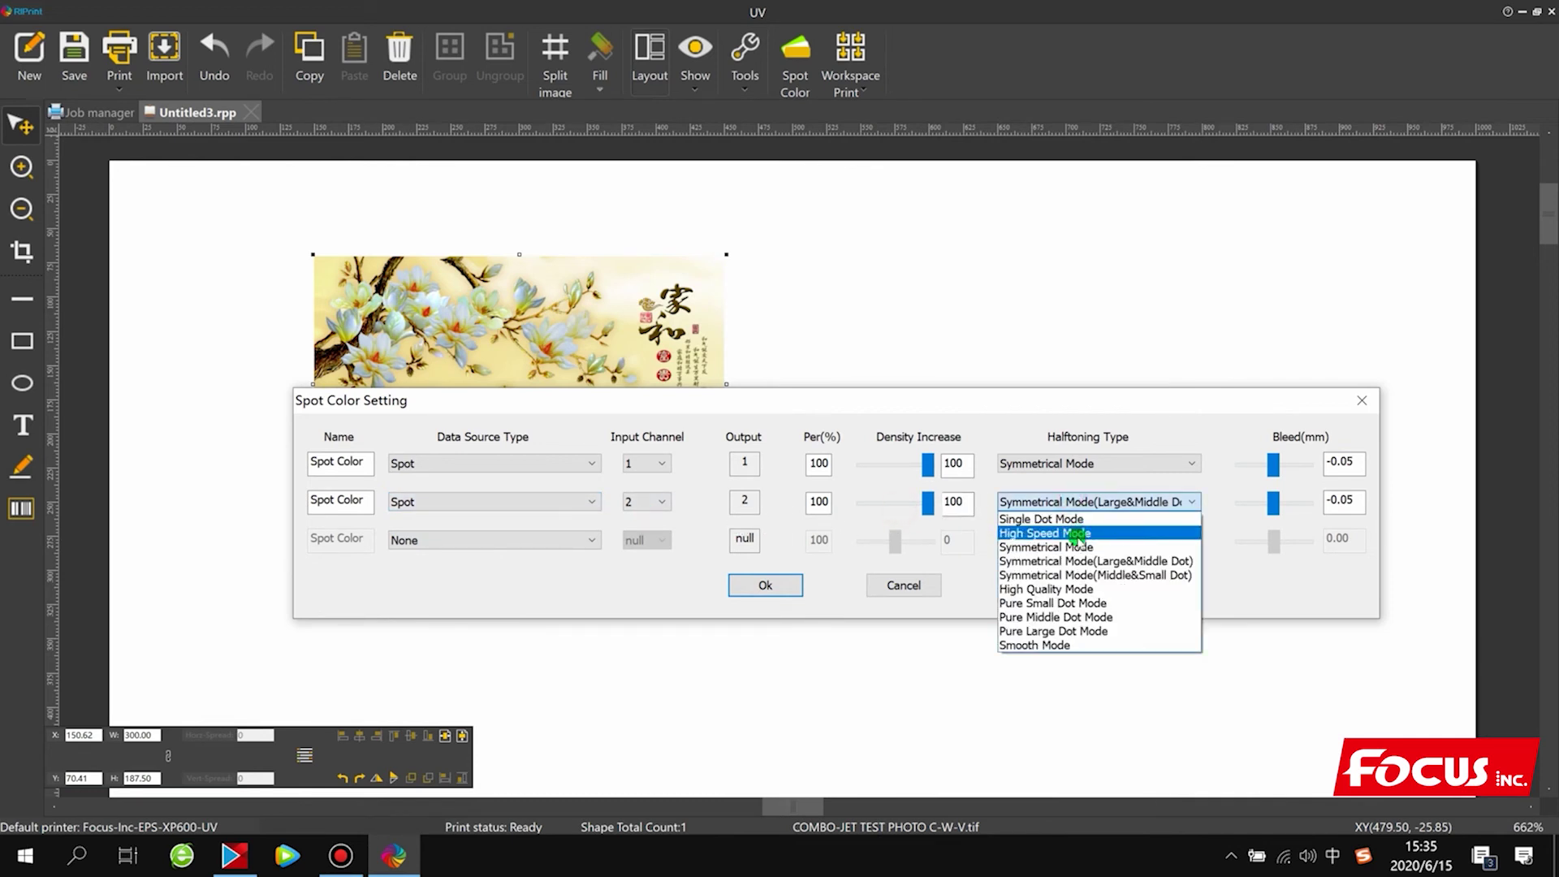
{"action": "left_click", "coordinate": [1075, 546]}
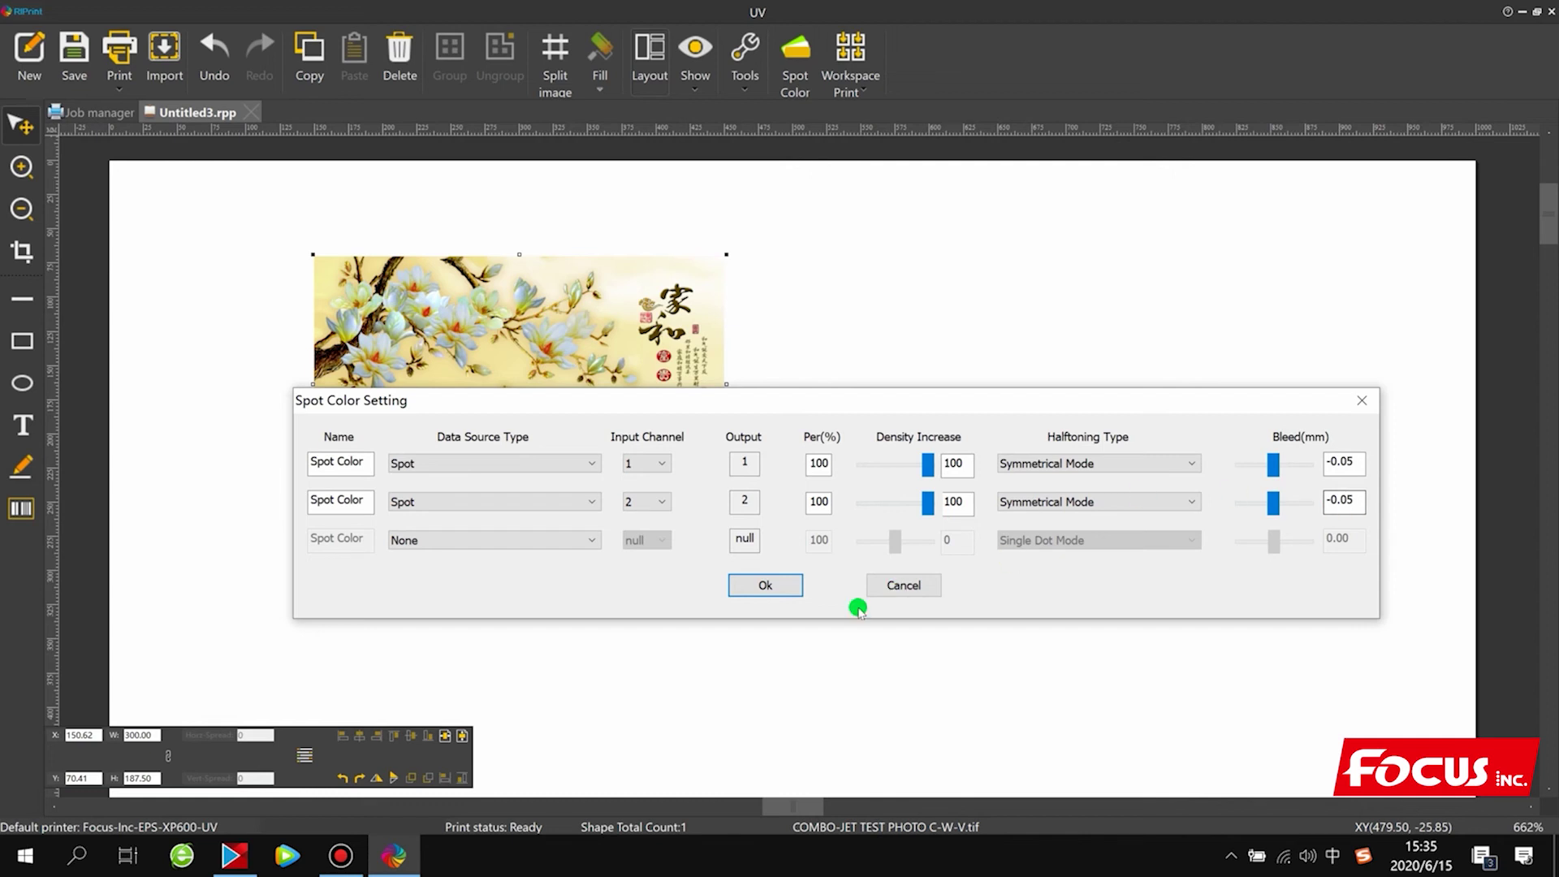
{"action": "left_click", "coordinate": [769, 586]}
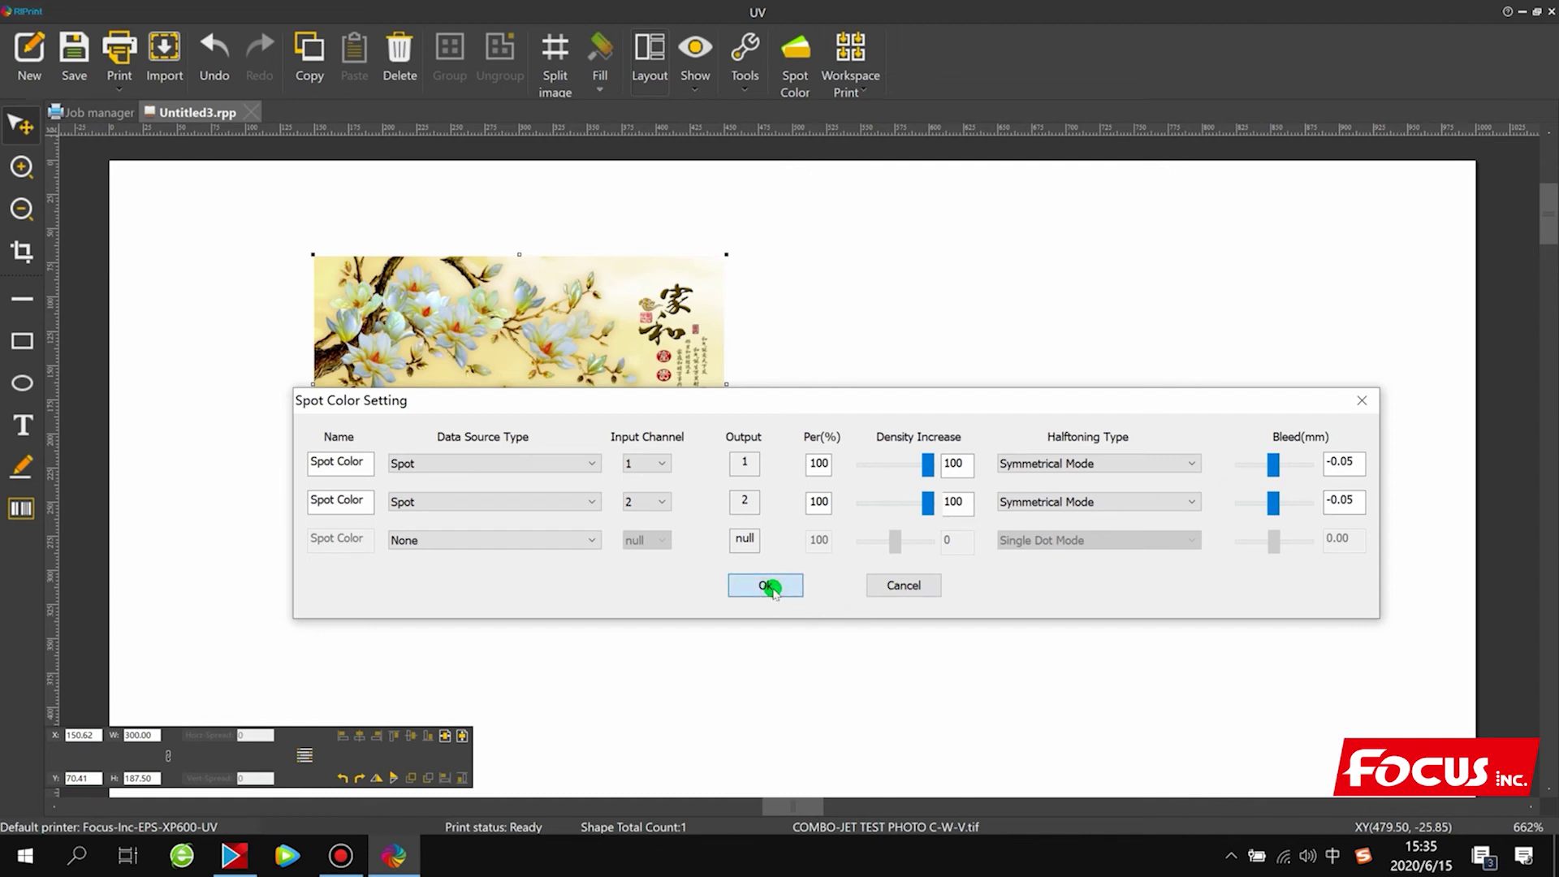
Open the print setup, choose the FOCUS_7_AC_720x720_8PASS_SOFT_UV_INK solution and check its advanced settings
{"action": "left_click", "coordinate": [113, 50]}
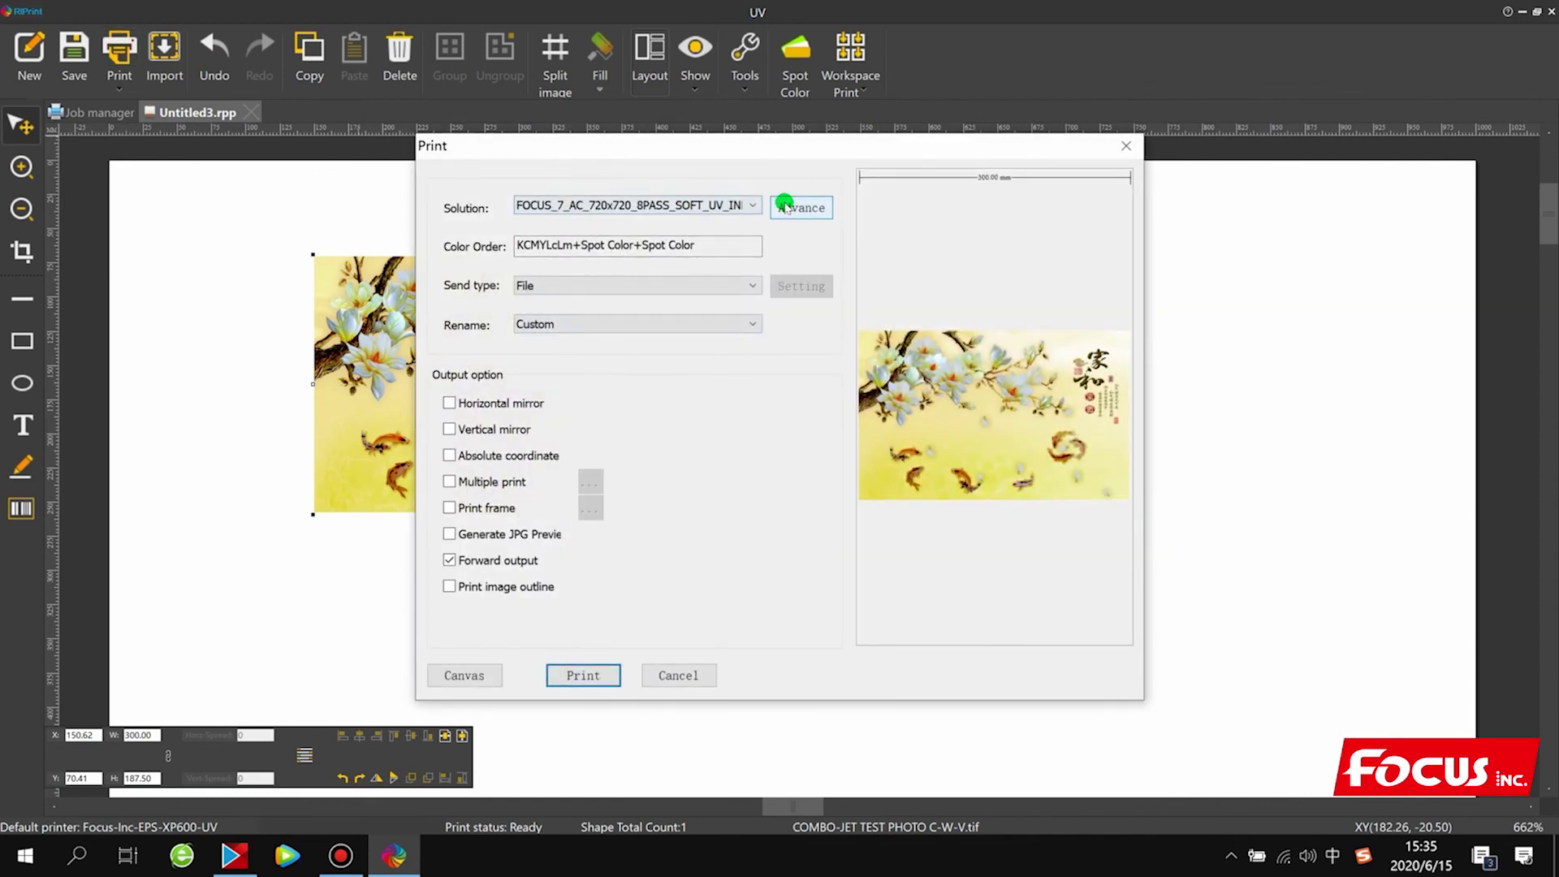
{"action": "left_click", "coordinate": [707, 207]}
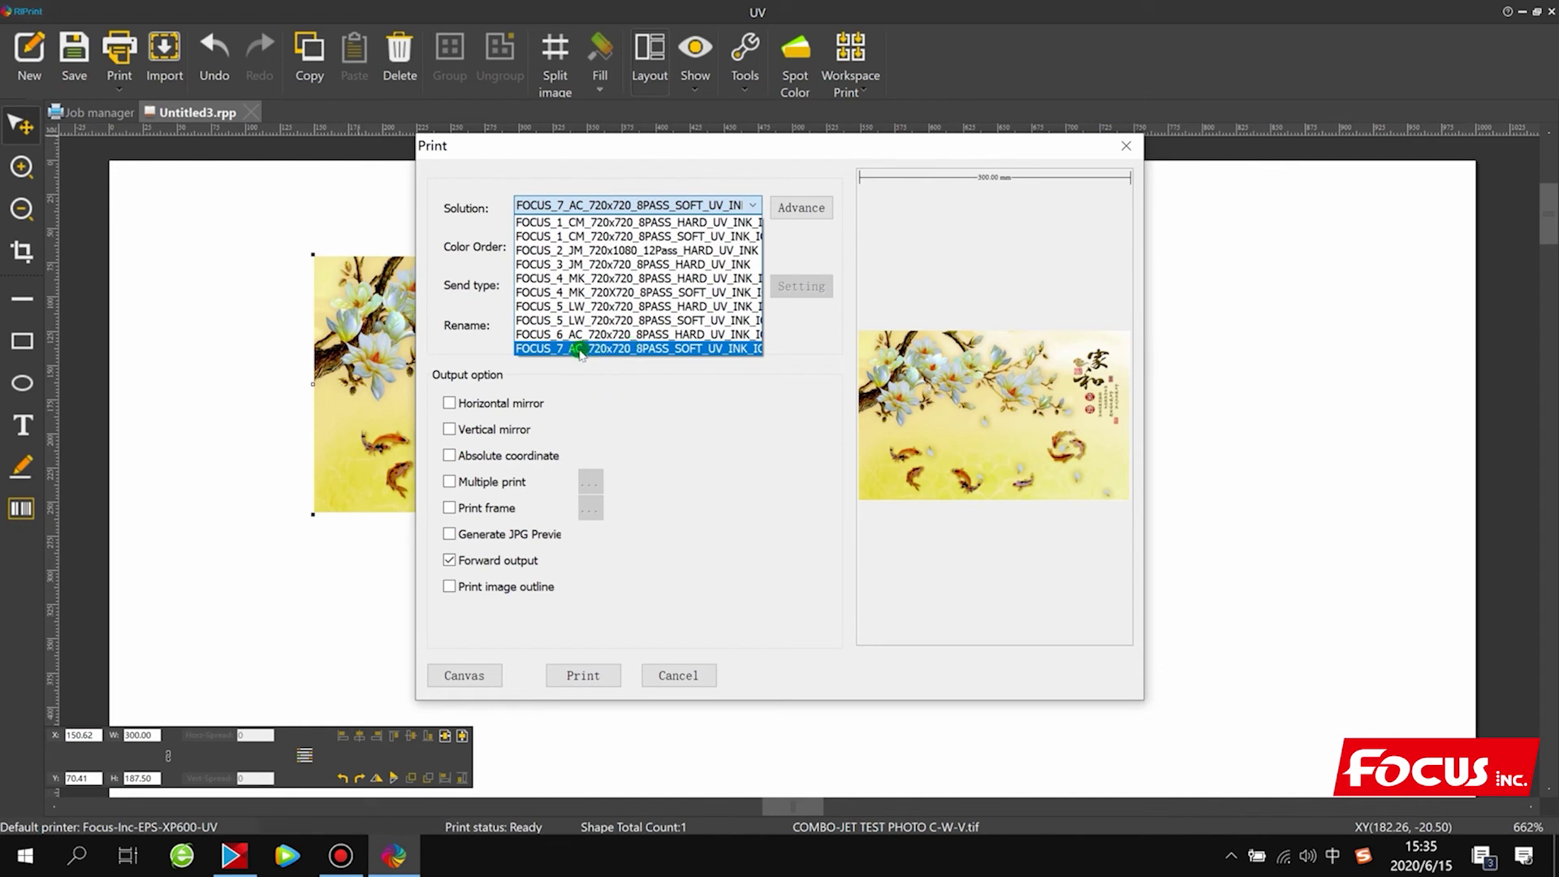
{"action": "left_click", "coordinate": [696, 349]}
{"action": "left_click", "coordinate": [795, 209]}
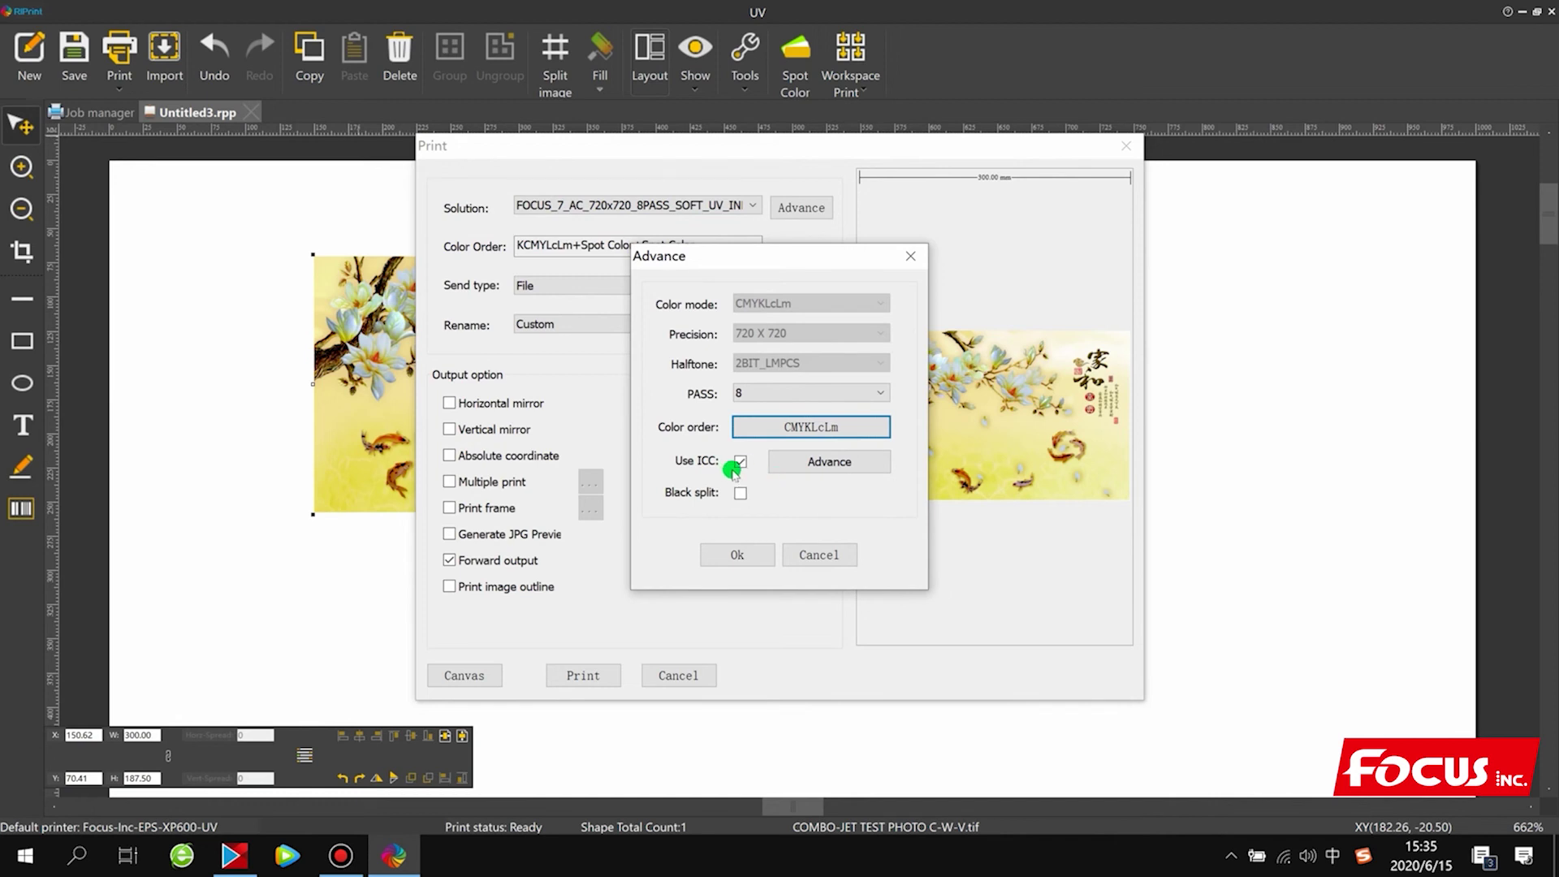
{"action": "left_click", "coordinate": [737, 552]}
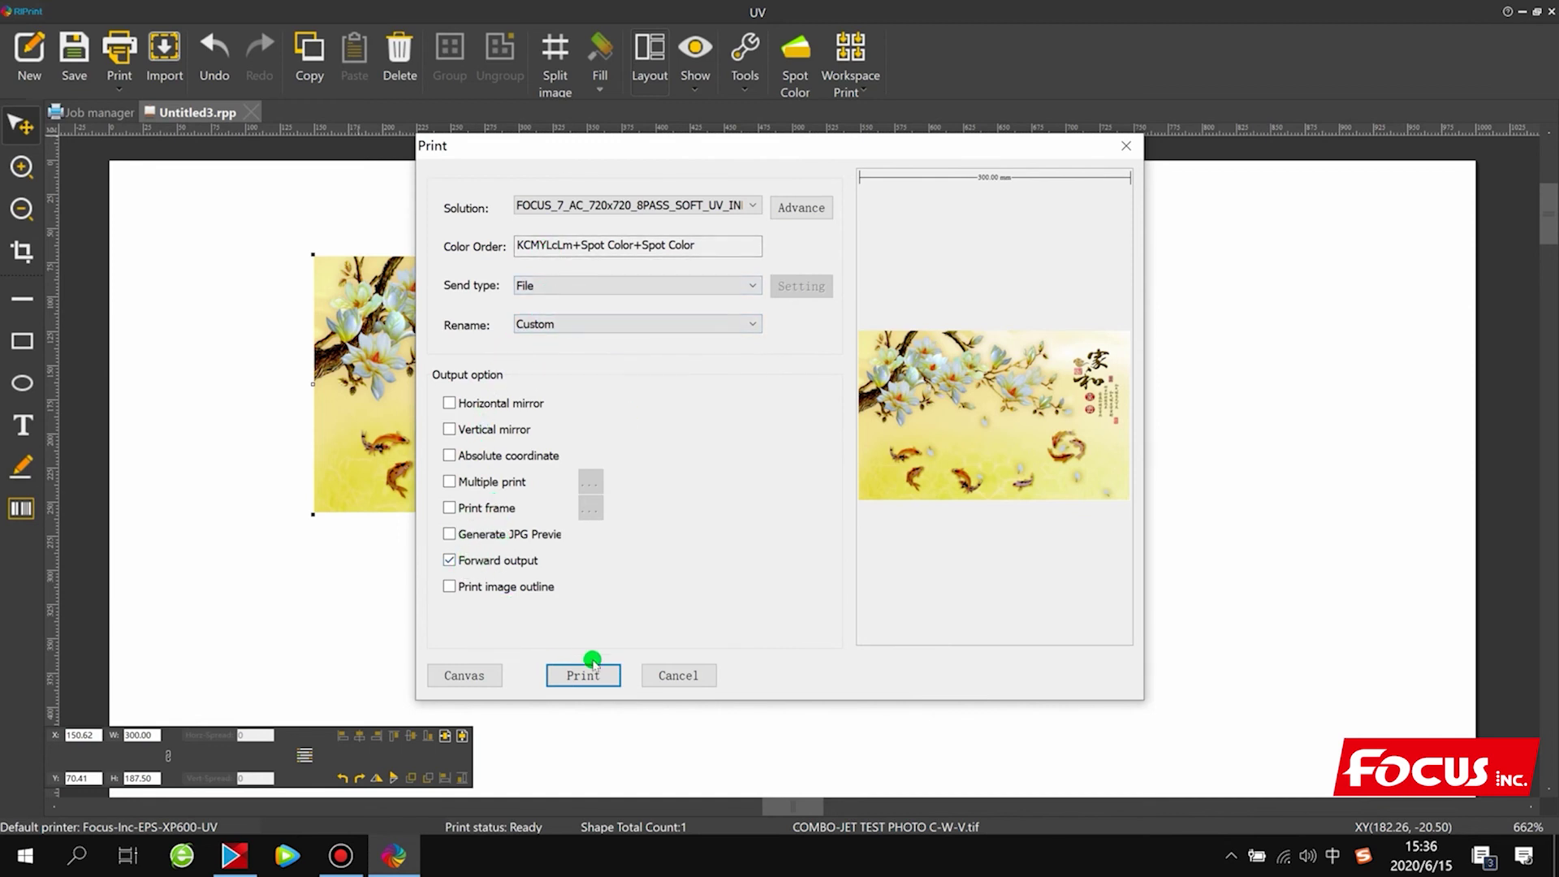
{"action": "left_click", "coordinate": [567, 205]}
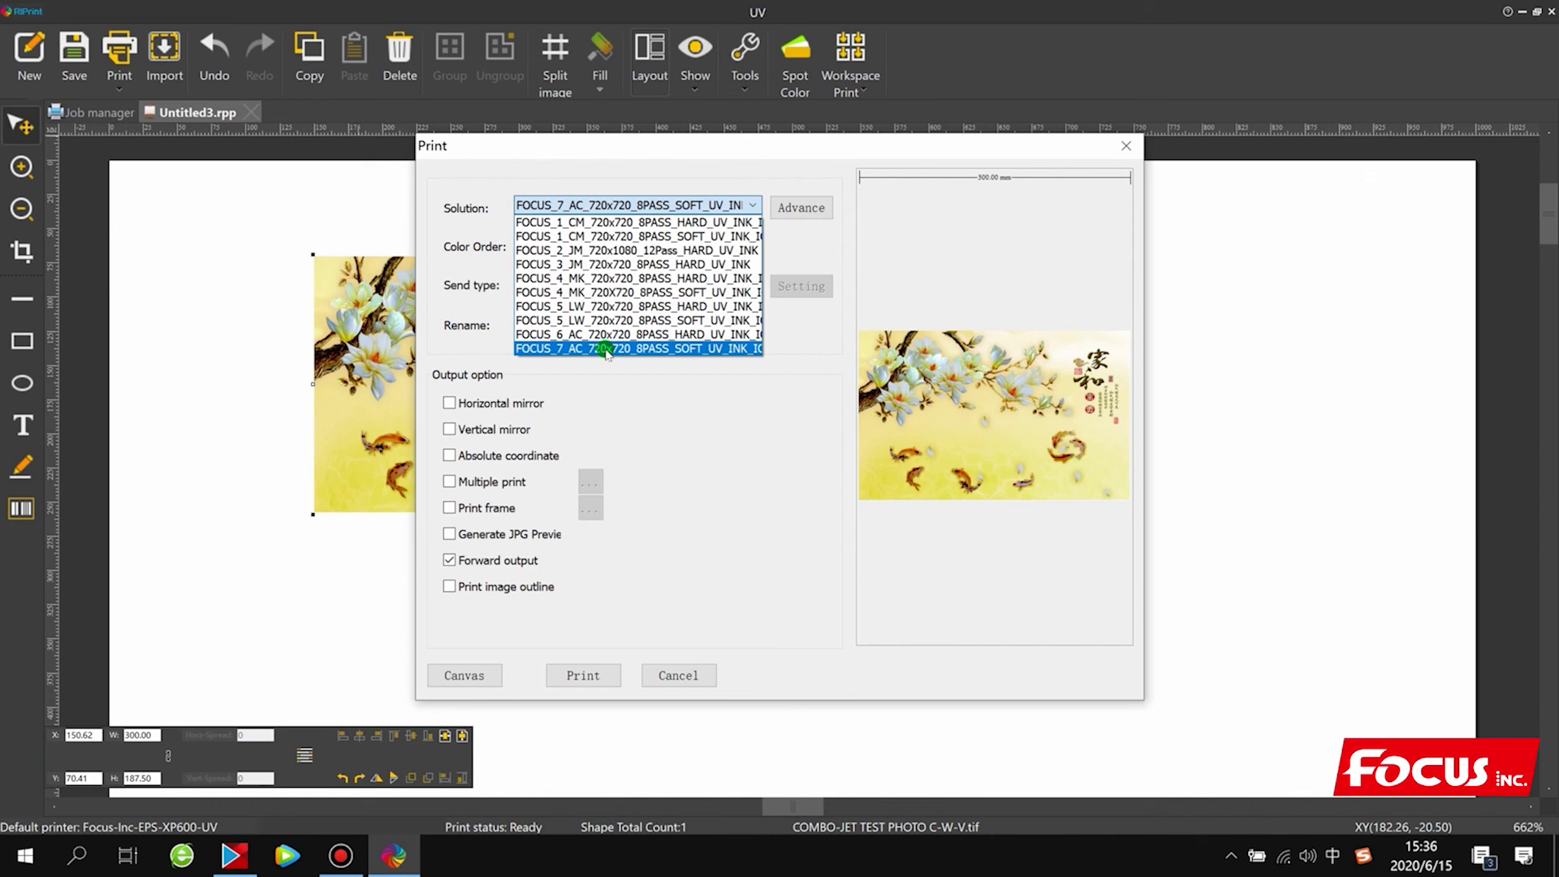
{"action": "left_click", "coordinate": [605, 351]}
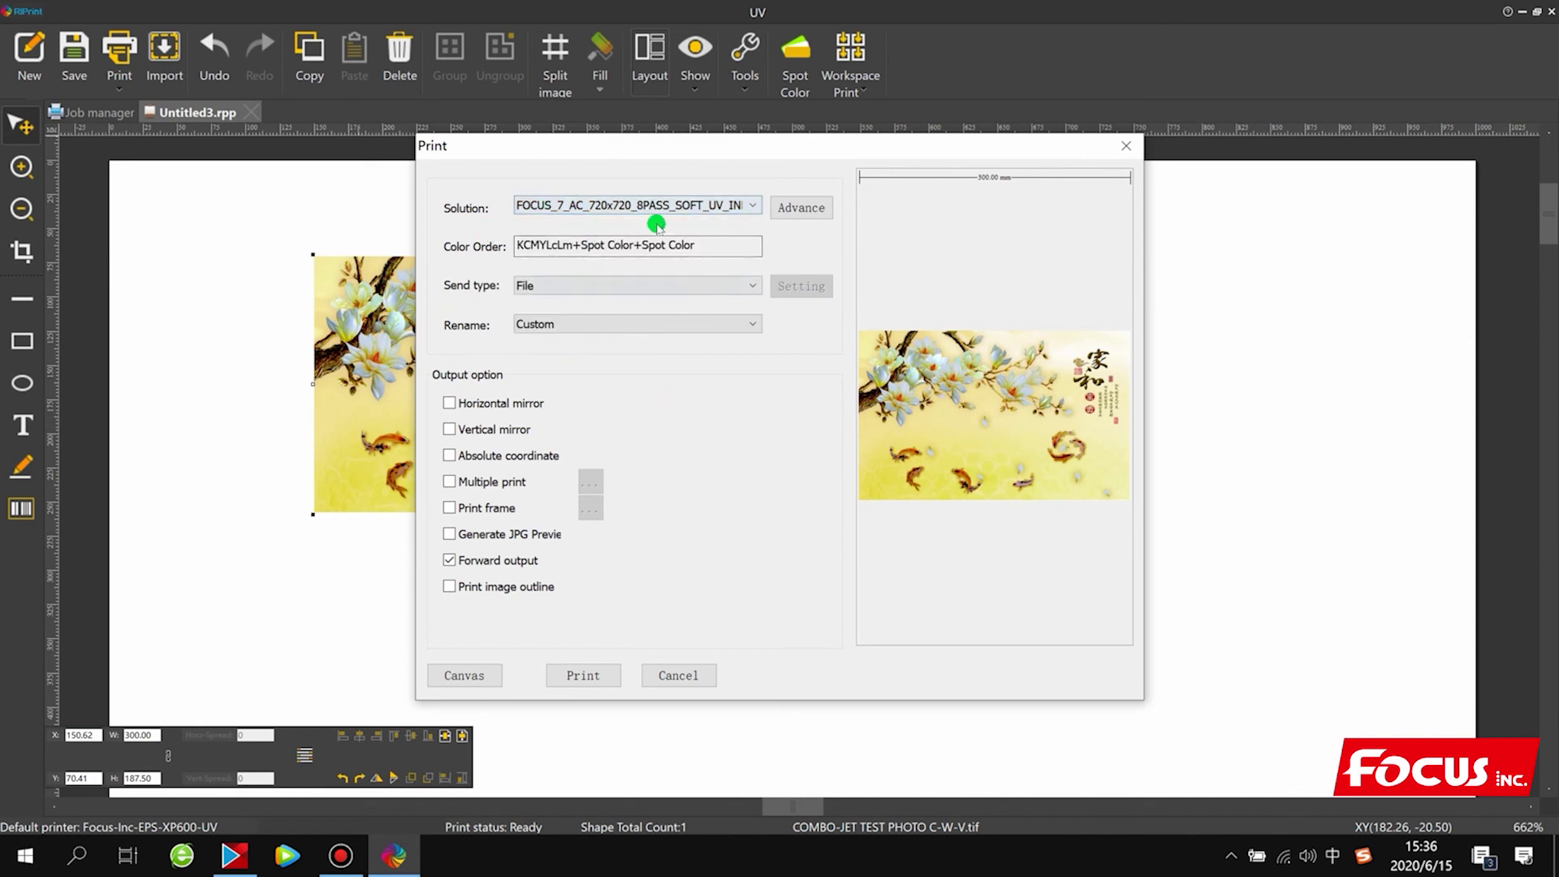
Output the job as the PRN file COMBO-JET TEST PHOTO C-W-V in the 4-Test prn file folder, replacing the existing file
{"action": "left_click", "coordinate": [588, 680]}
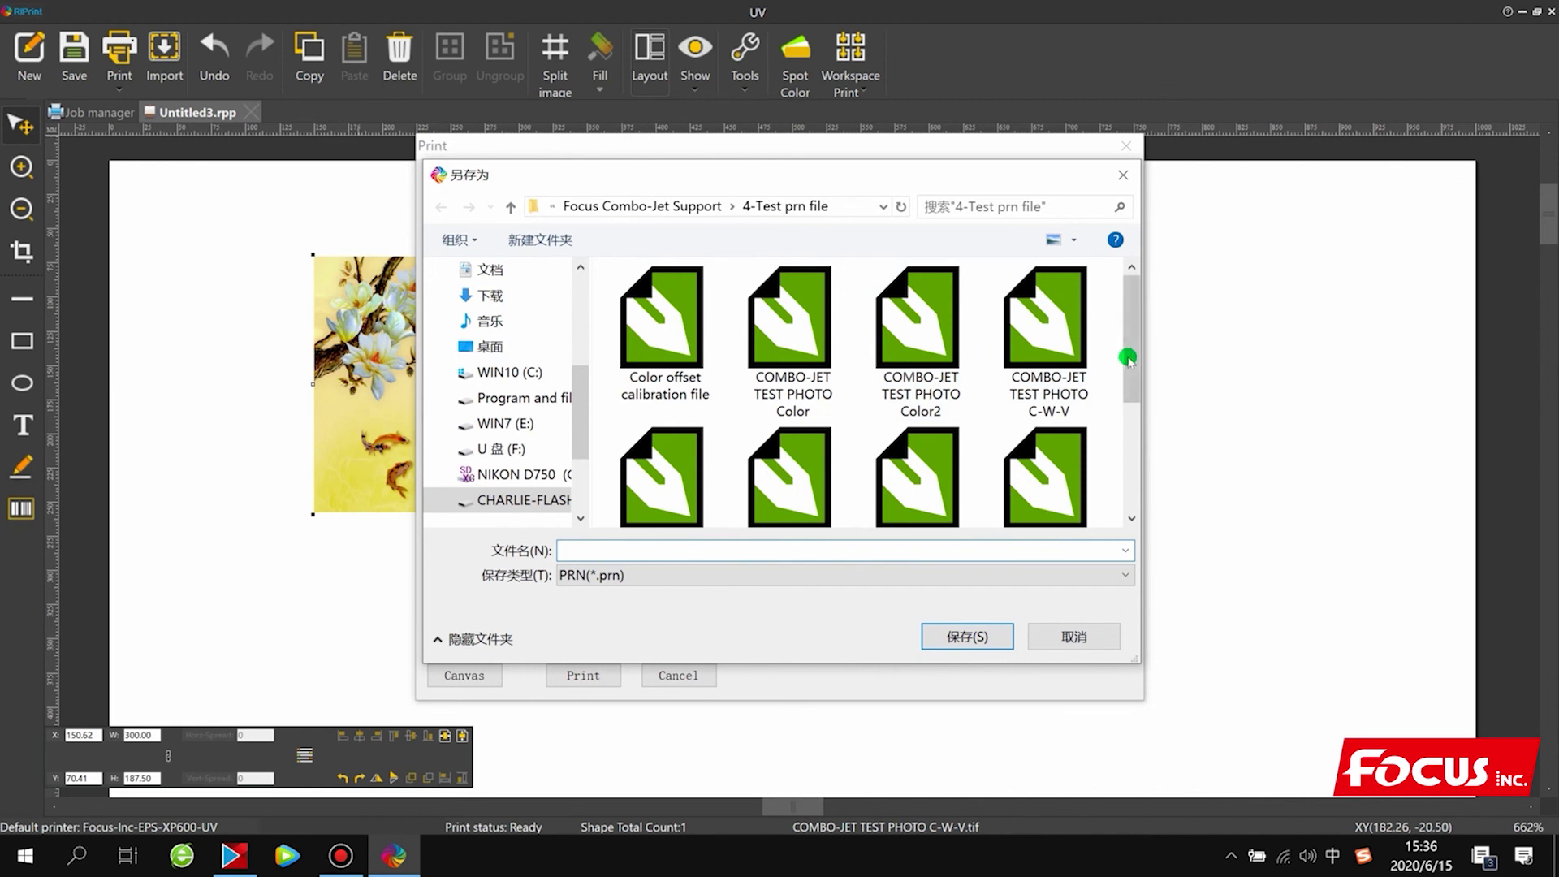
{"action": "left_click", "coordinate": [1058, 351]}
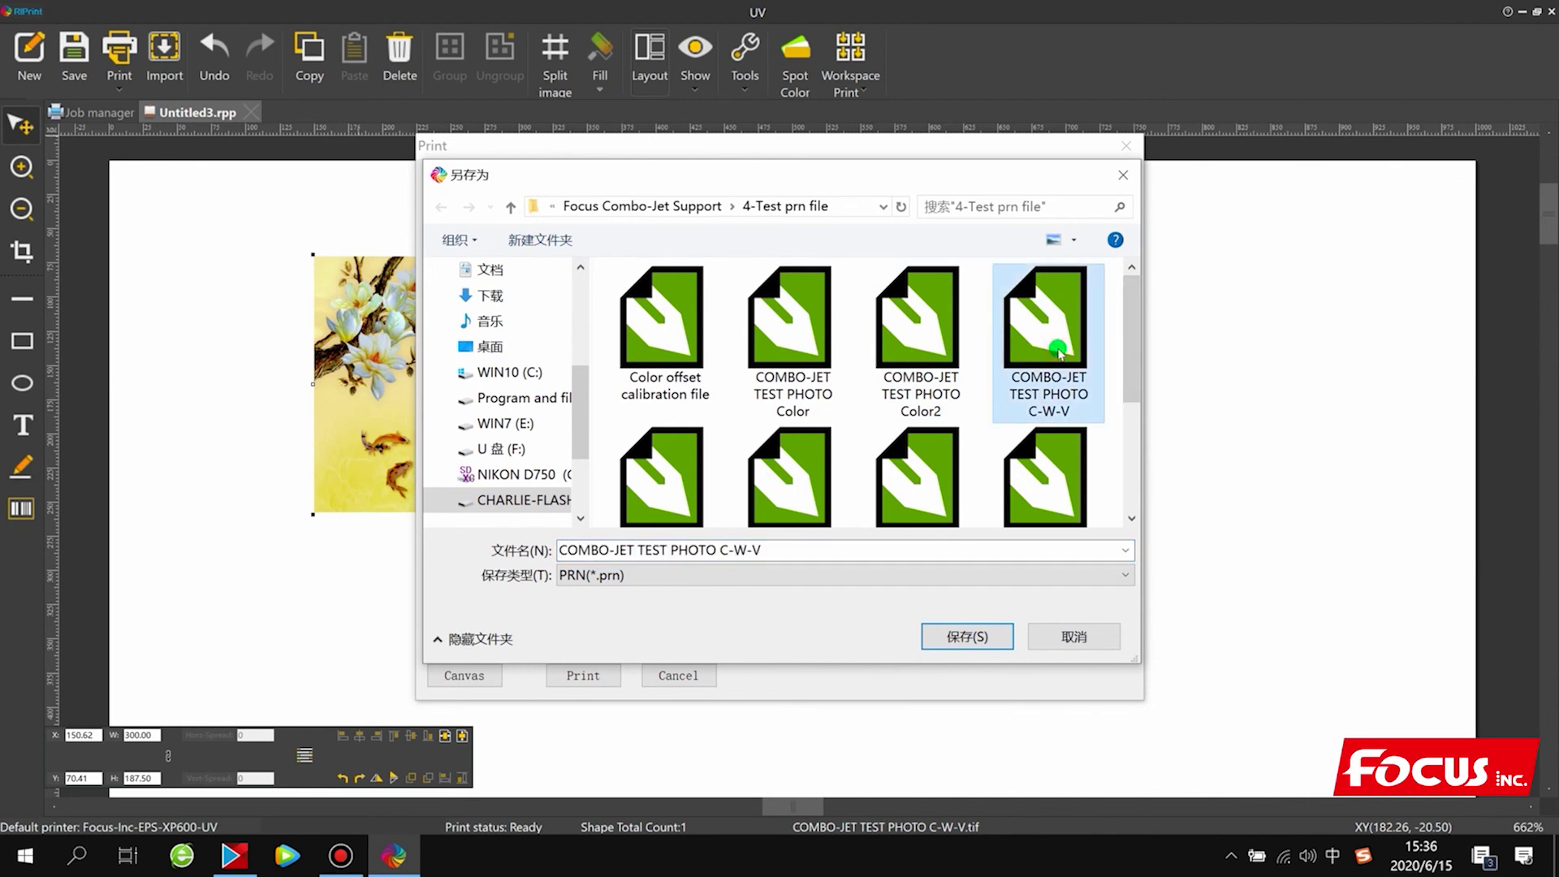
{"action": "left_click", "coordinate": [732, 583]}
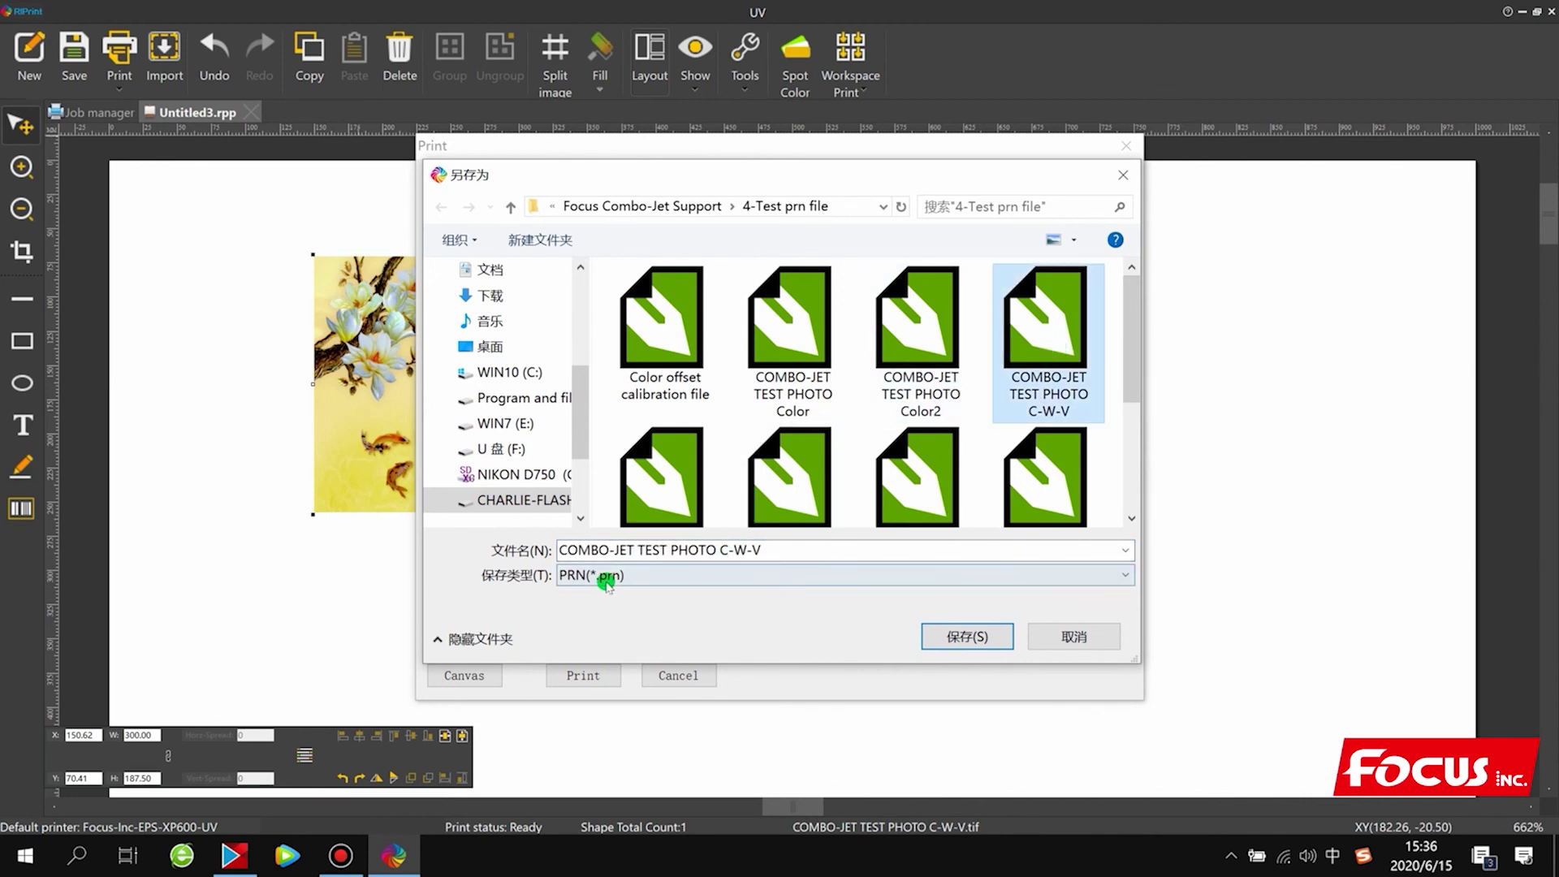
{"action": "left_click", "coordinate": [1130, 374]}
{"action": "left_click_drag", "start_coordinate": [1124, 402], "coordinate": [1123, 497]}
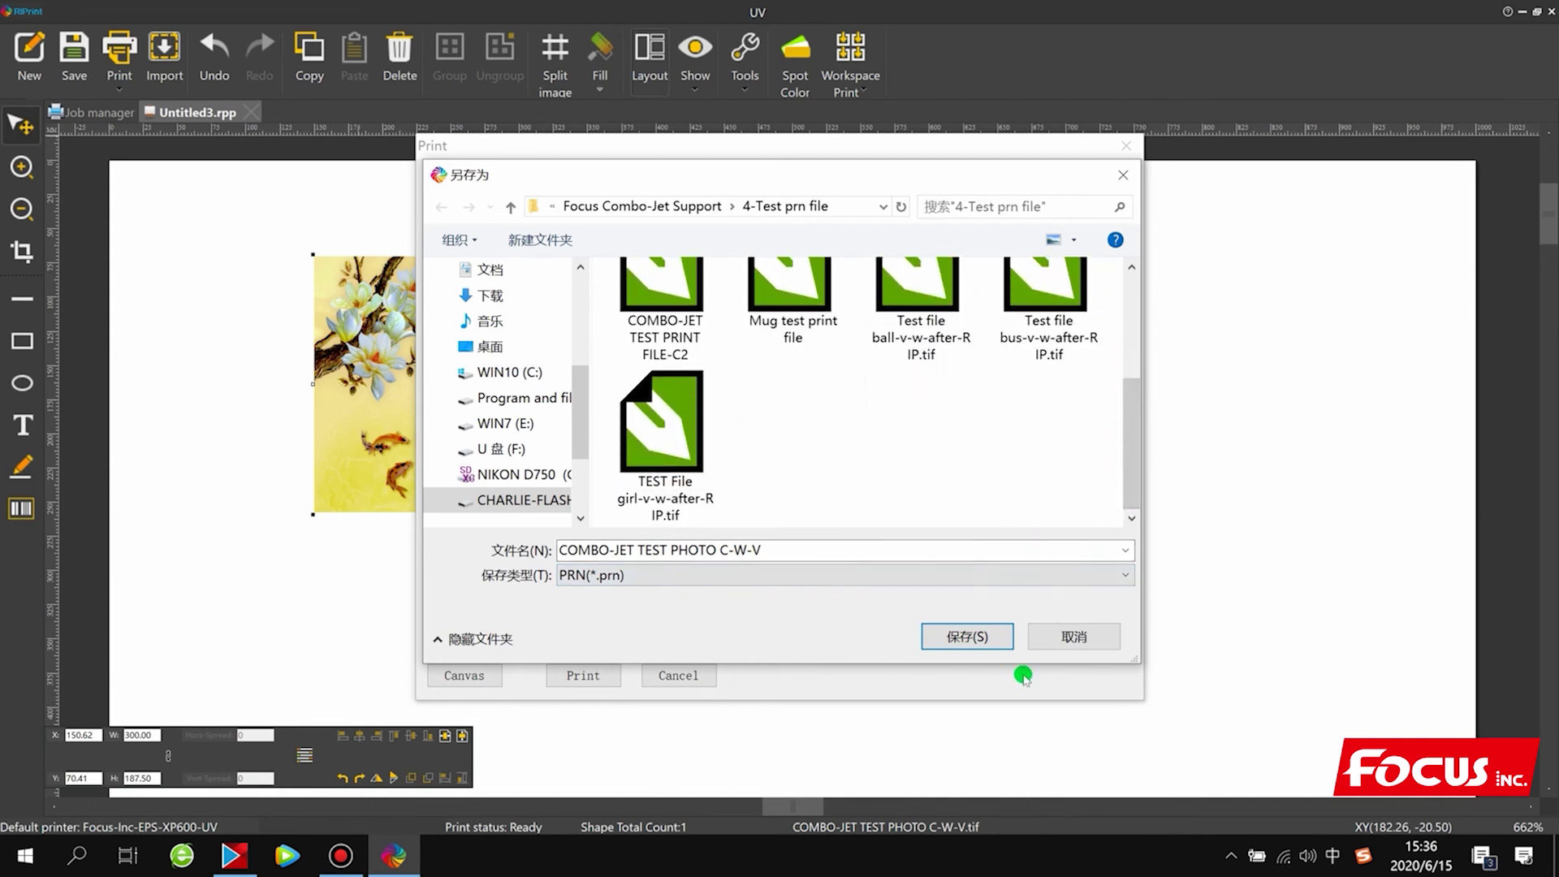
{"action": "left_click", "coordinate": [974, 635]}
{"action": "left_click", "coordinate": [845, 438]}
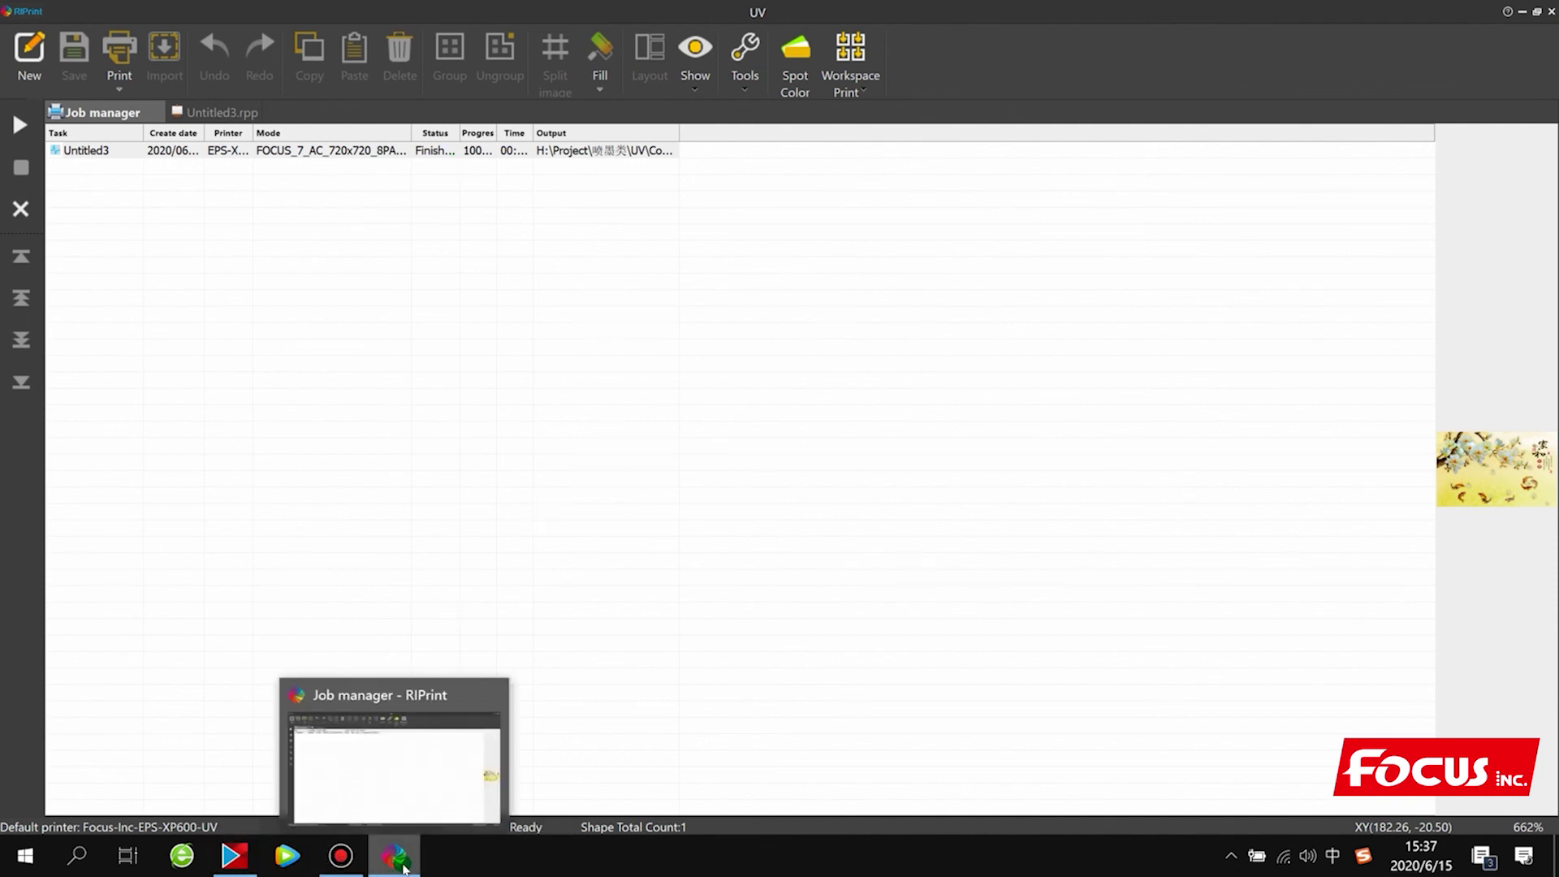
{"action": "left_click", "coordinate": [530, 382]}
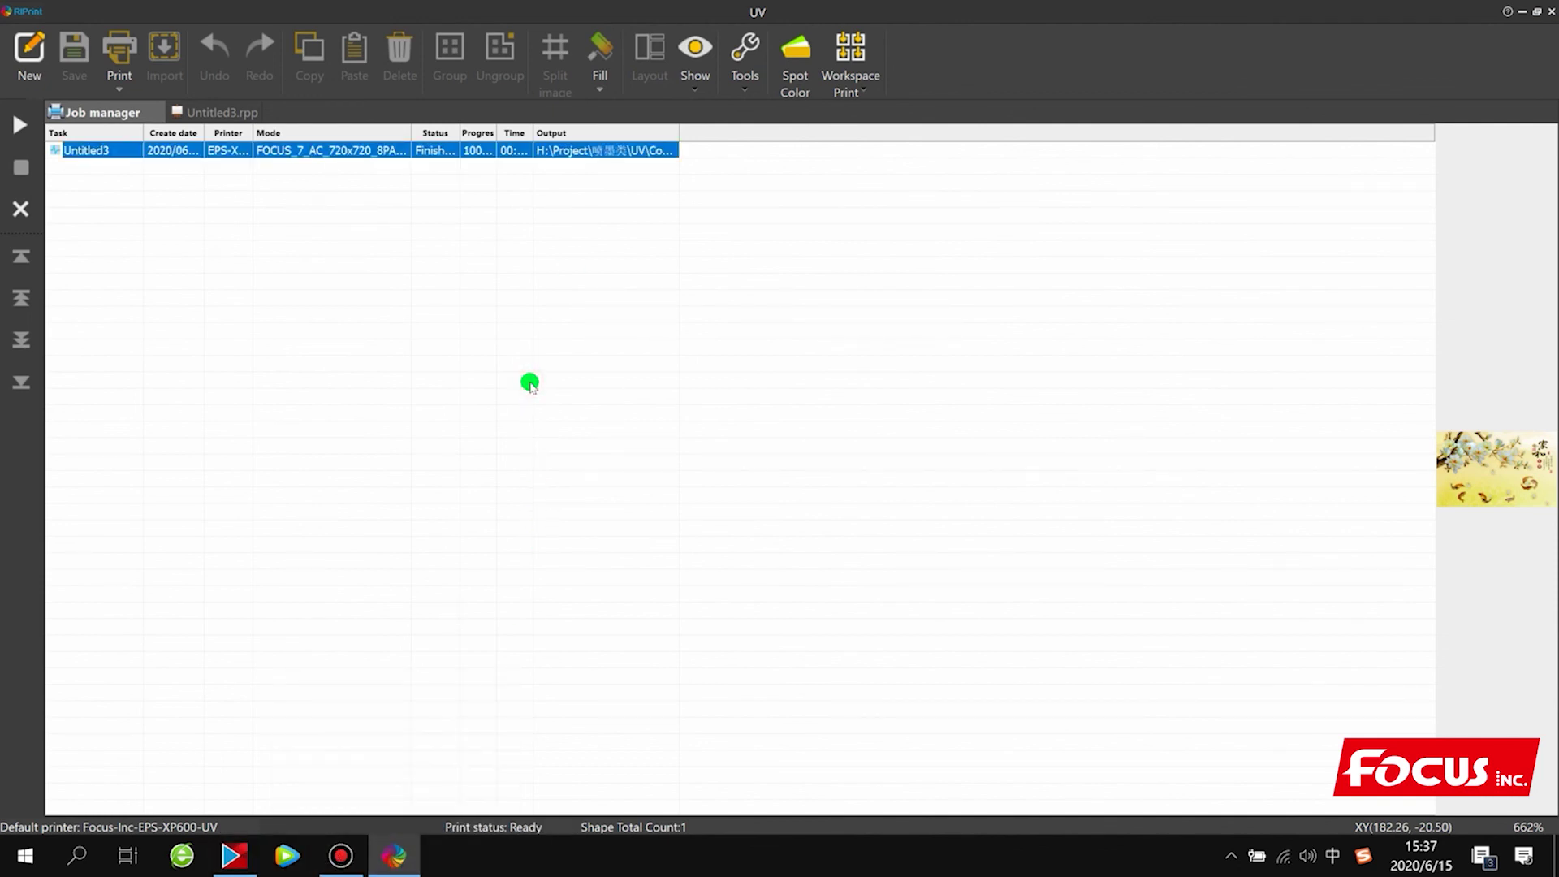